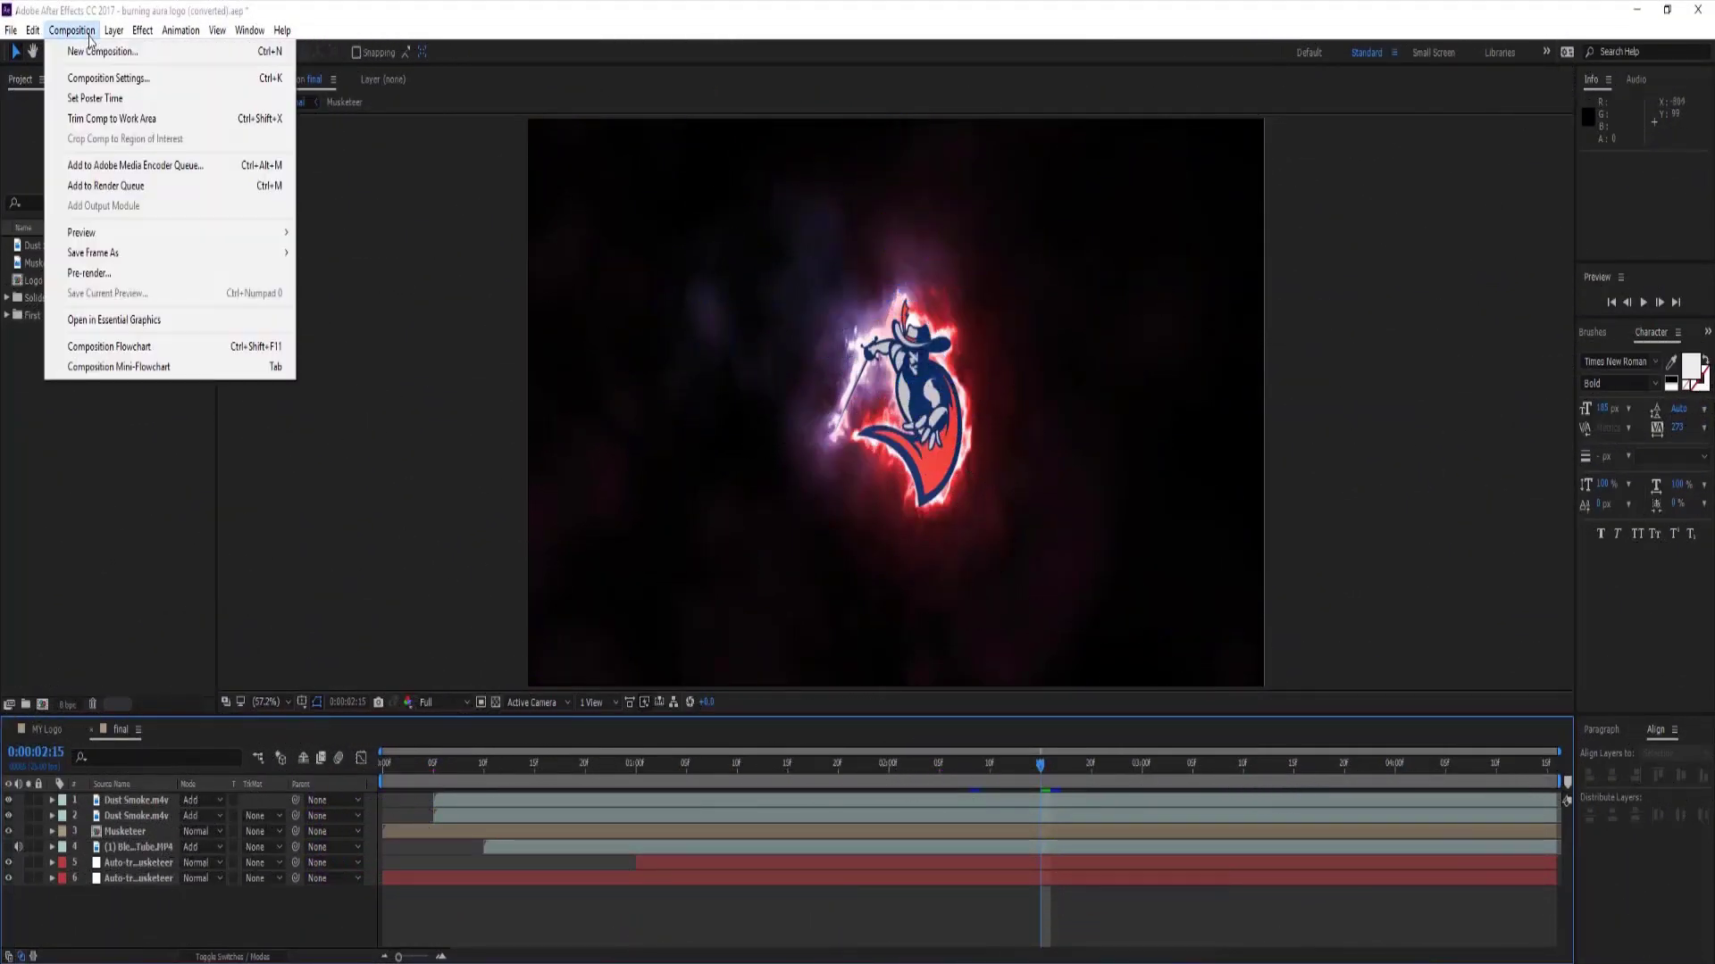
Create a new empty composition named 'Main' from the Composition menu.
left_click(125, 50)
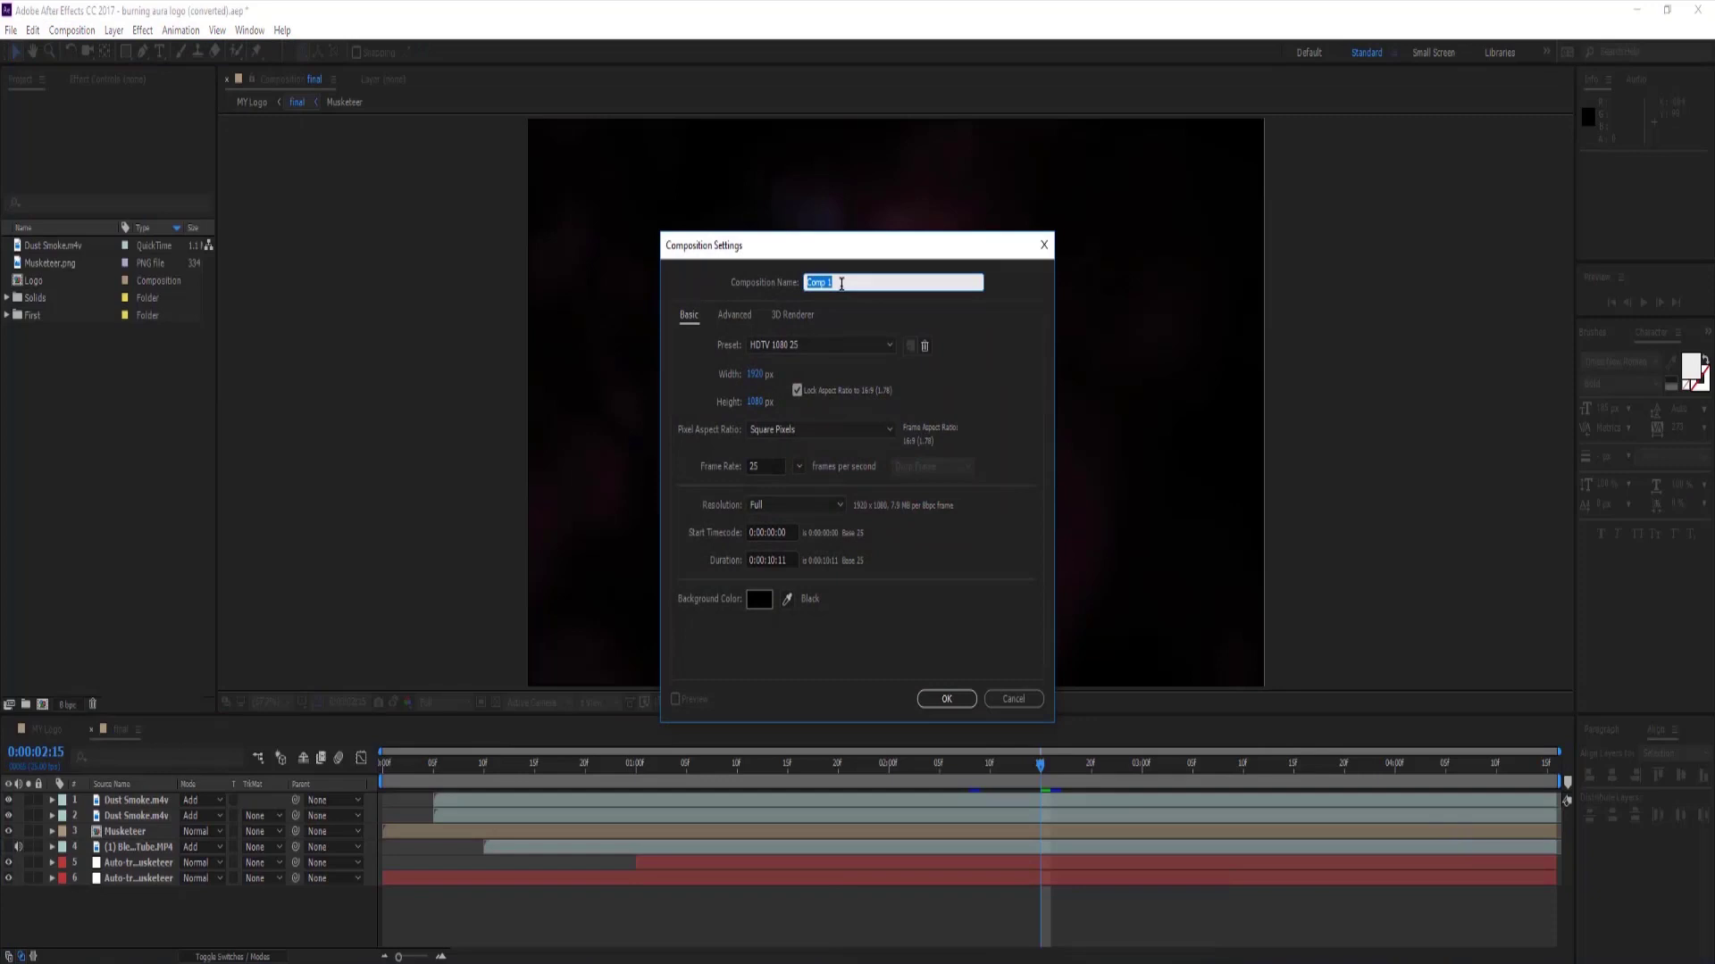
type("mm")
left_click(936, 699)
Add Musketeer.png as a layer in the Main composition and check its scale.
right_click(310, 820)
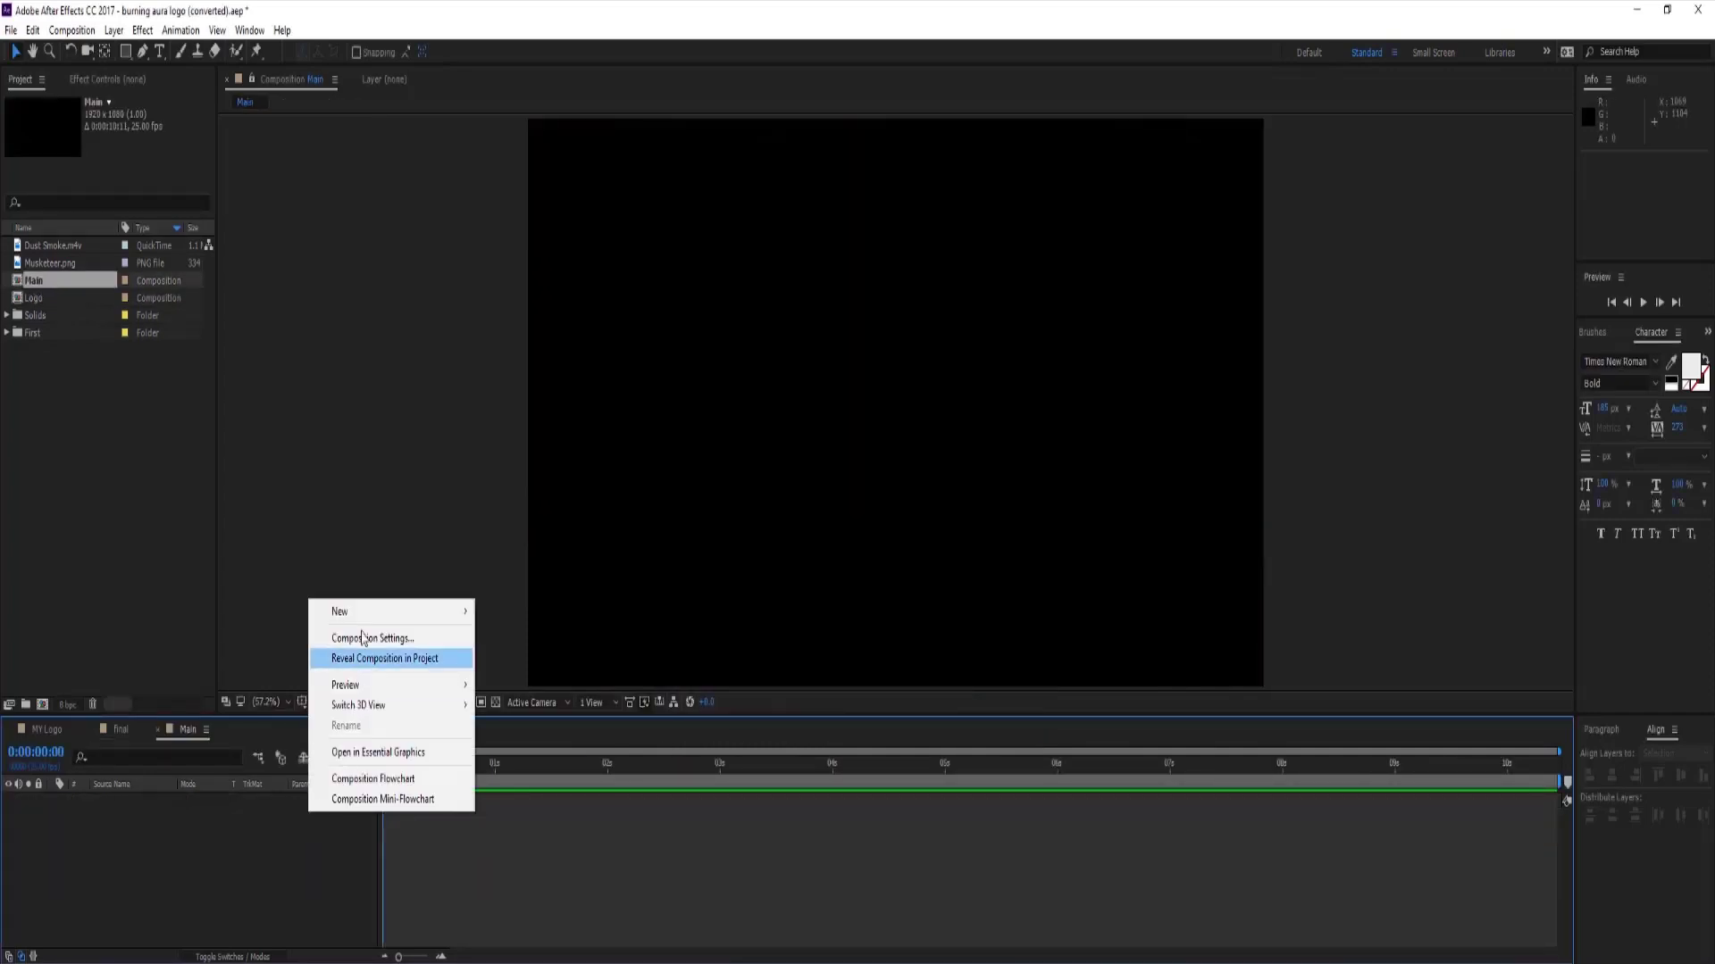
left_click(100, 438)
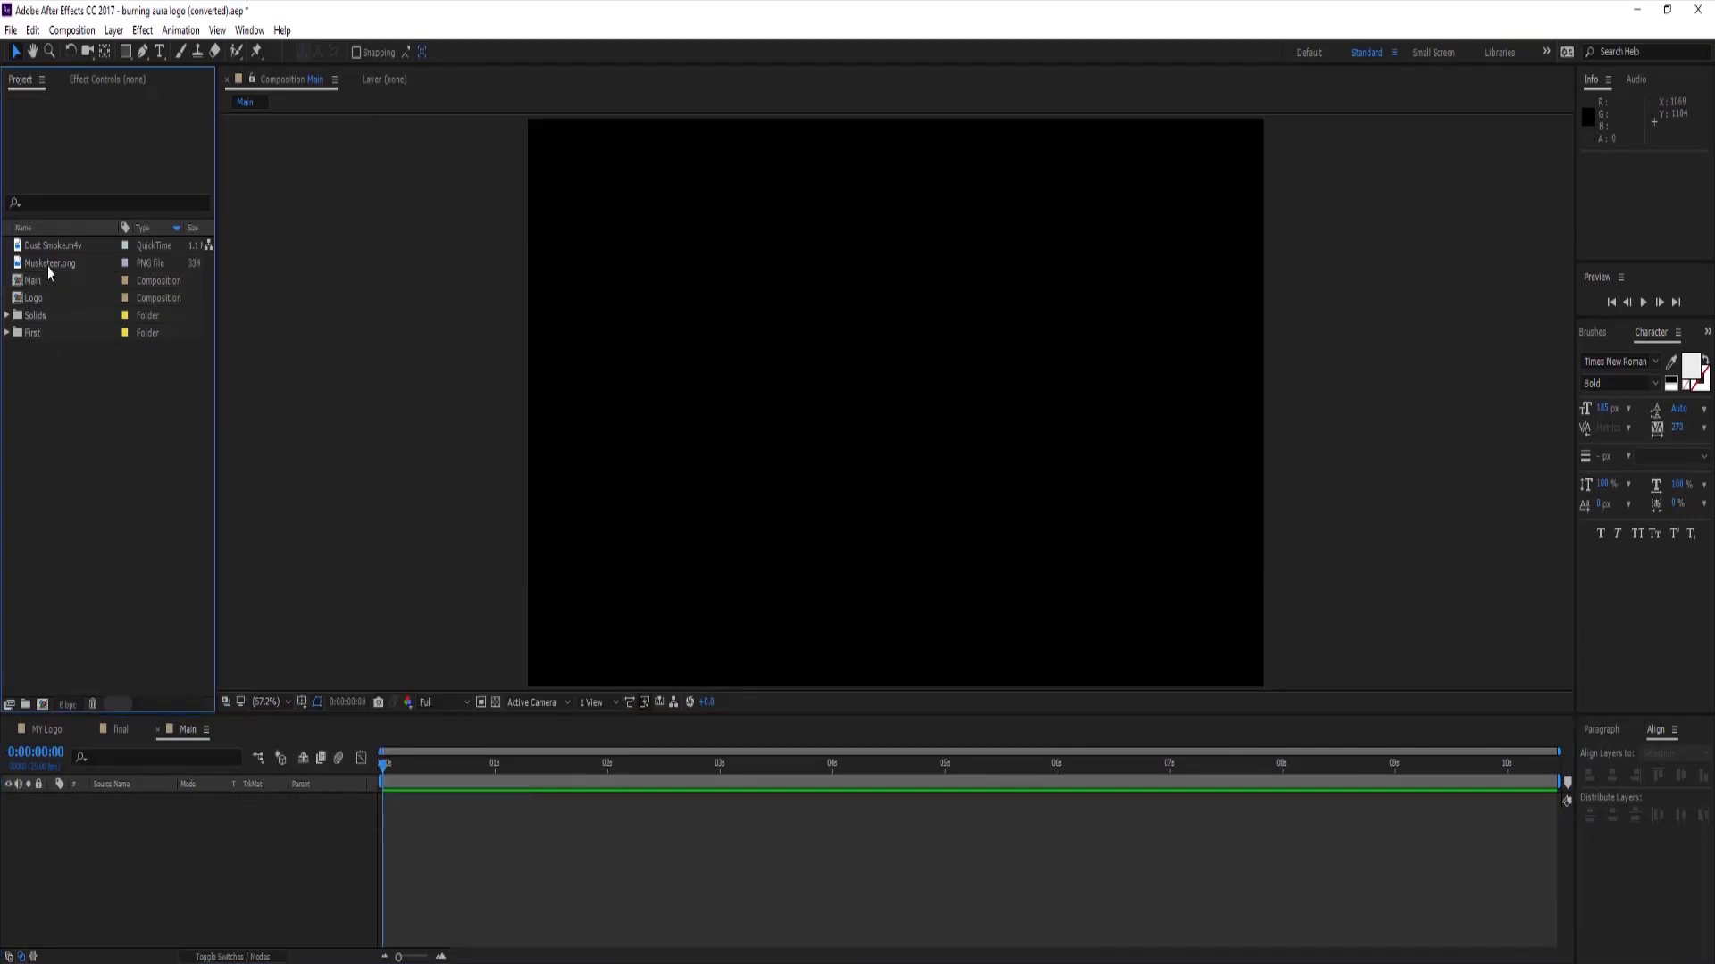
left_click_drag(51, 266, 154, 819)
key("s")
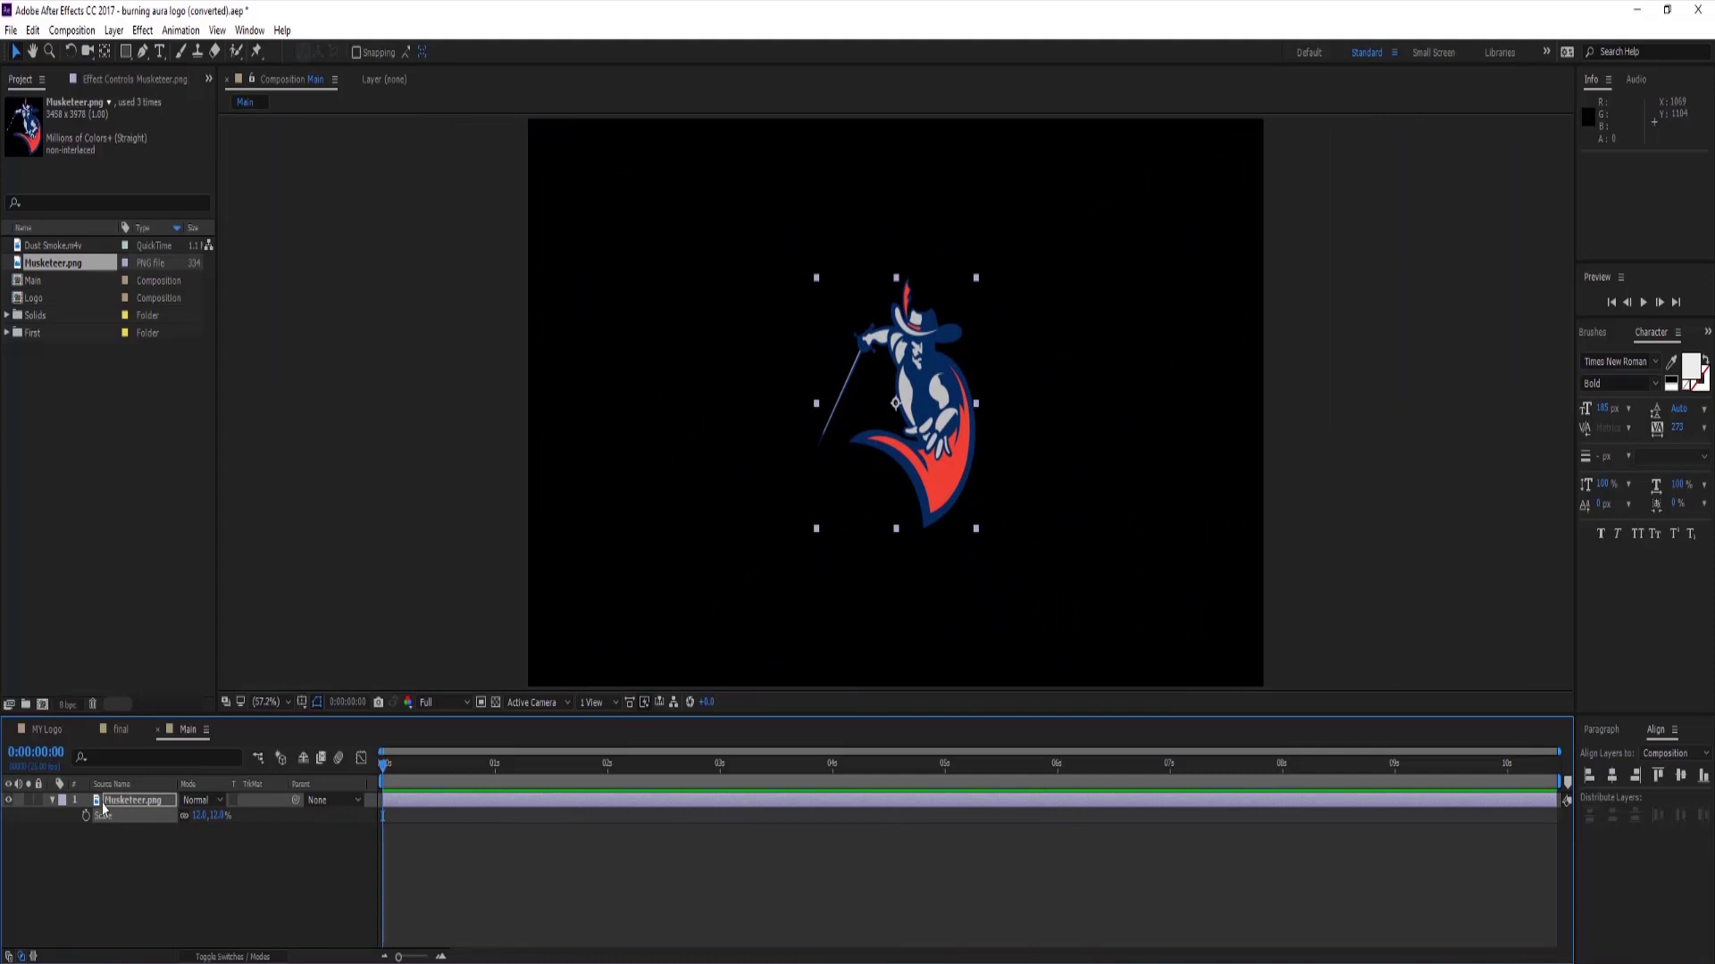
key("s")
Pre-compose the Musketeer.png layer into 'Logo', moving all attributes into it.
right_click(120, 807)
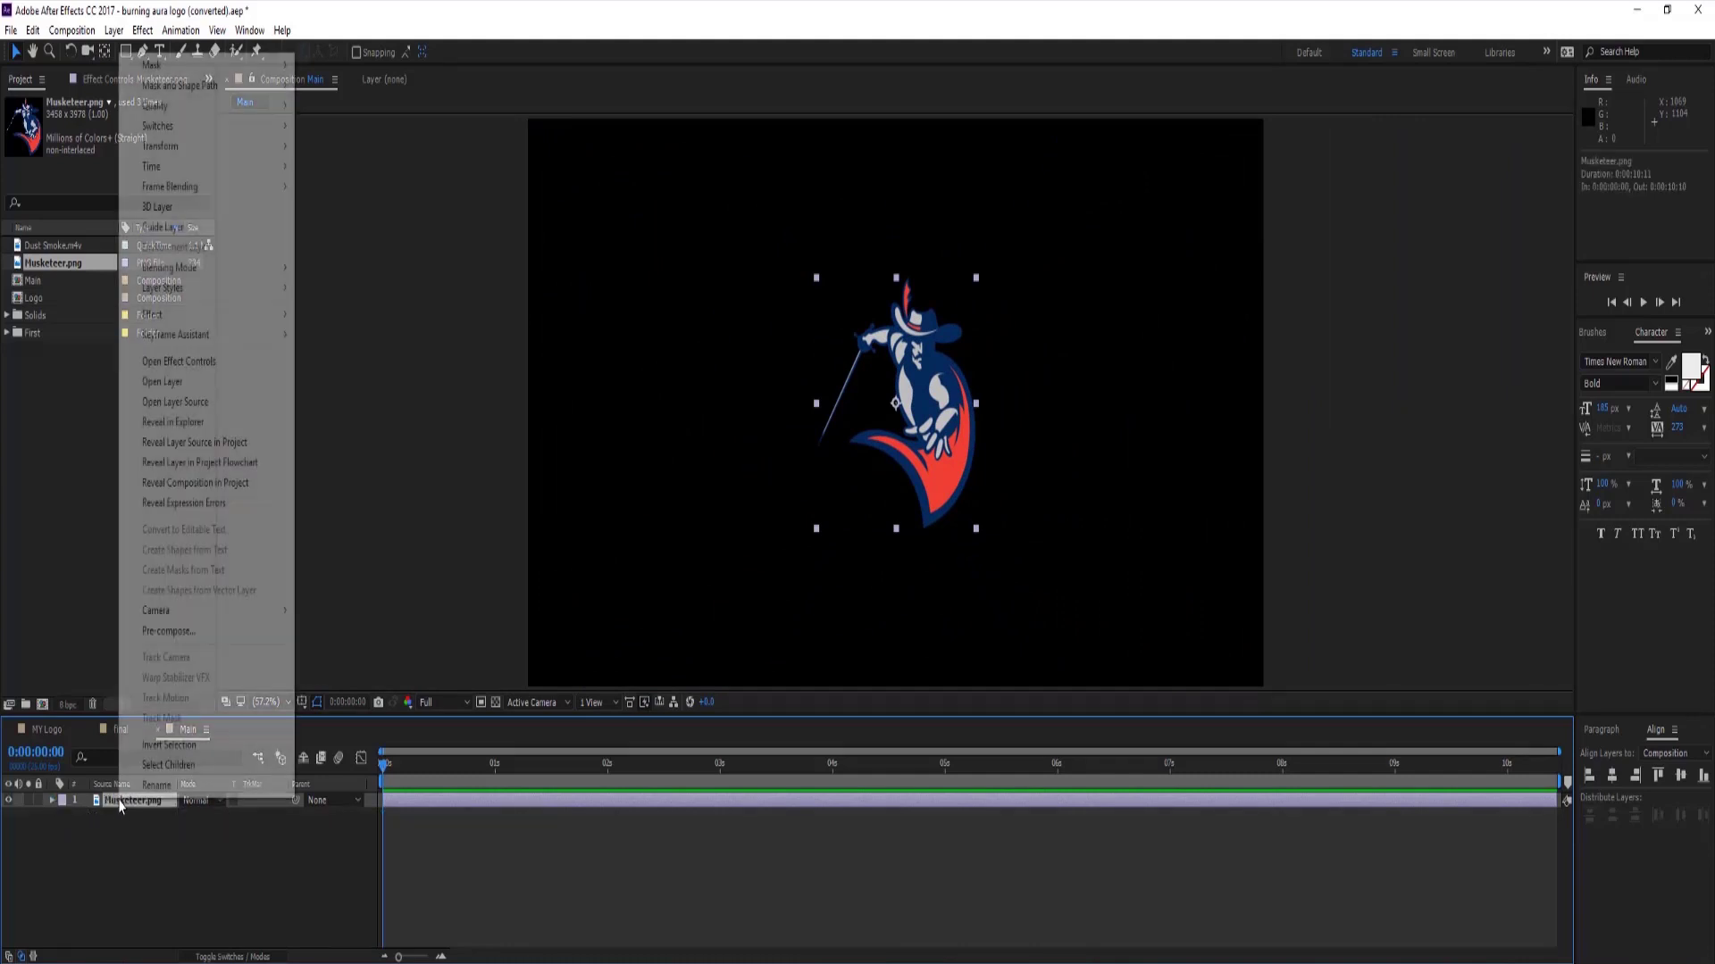
left_click(189, 639)
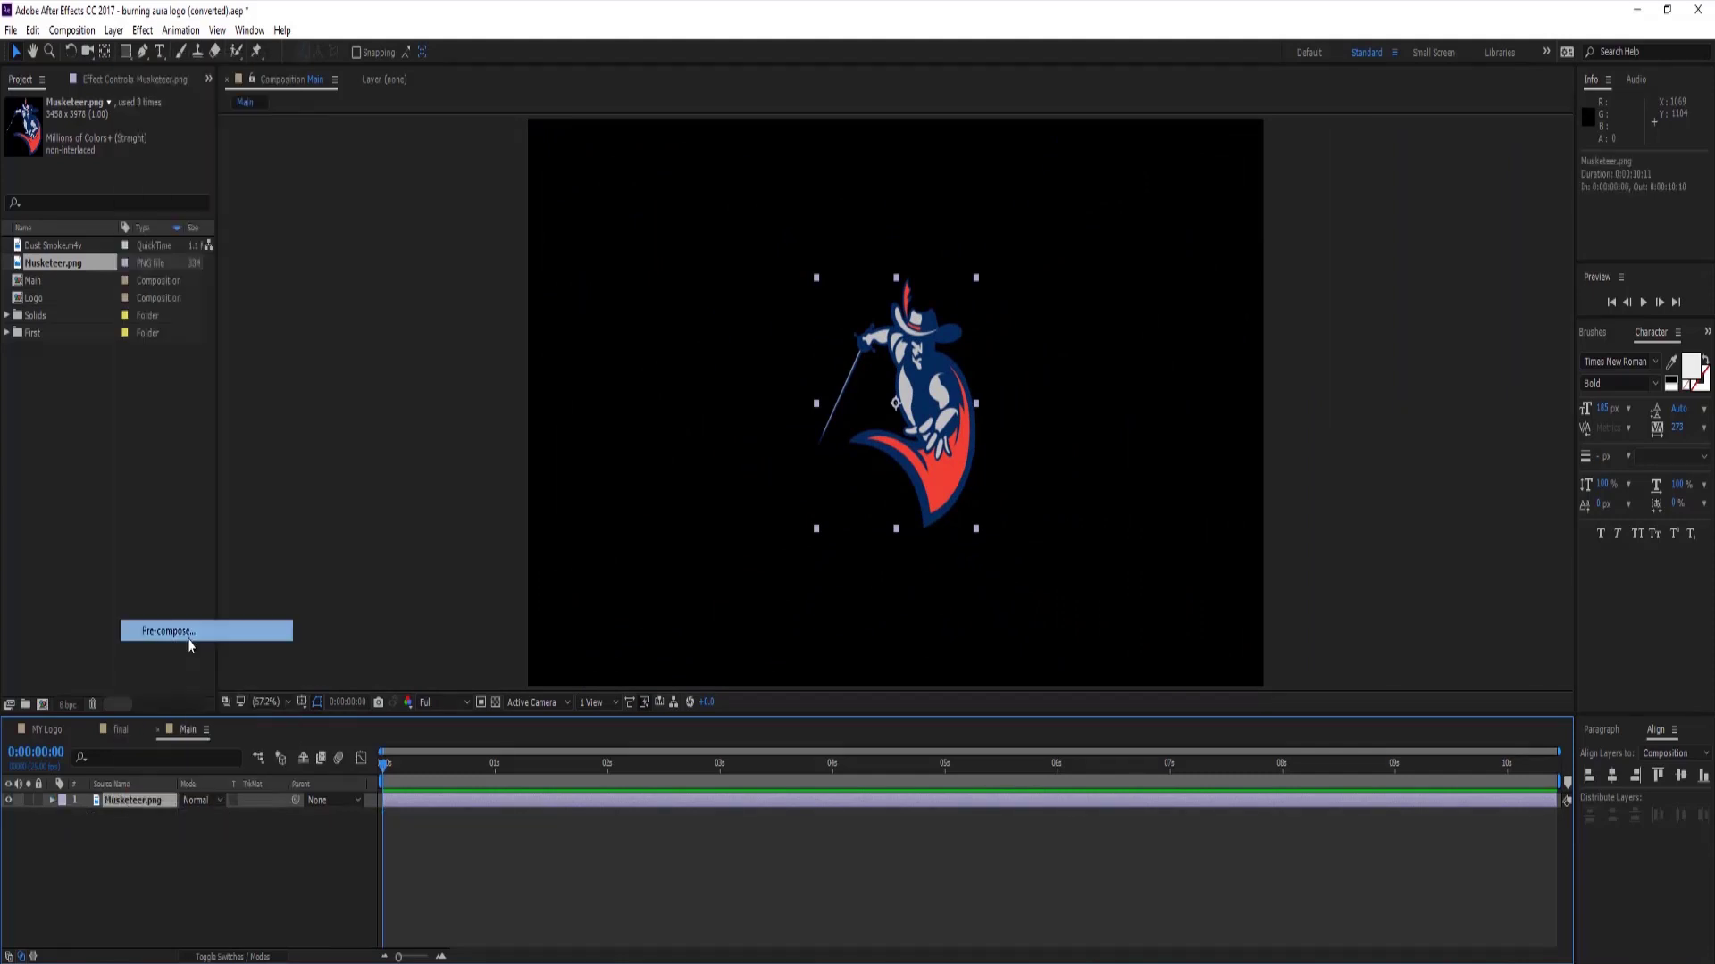
type("Logo")
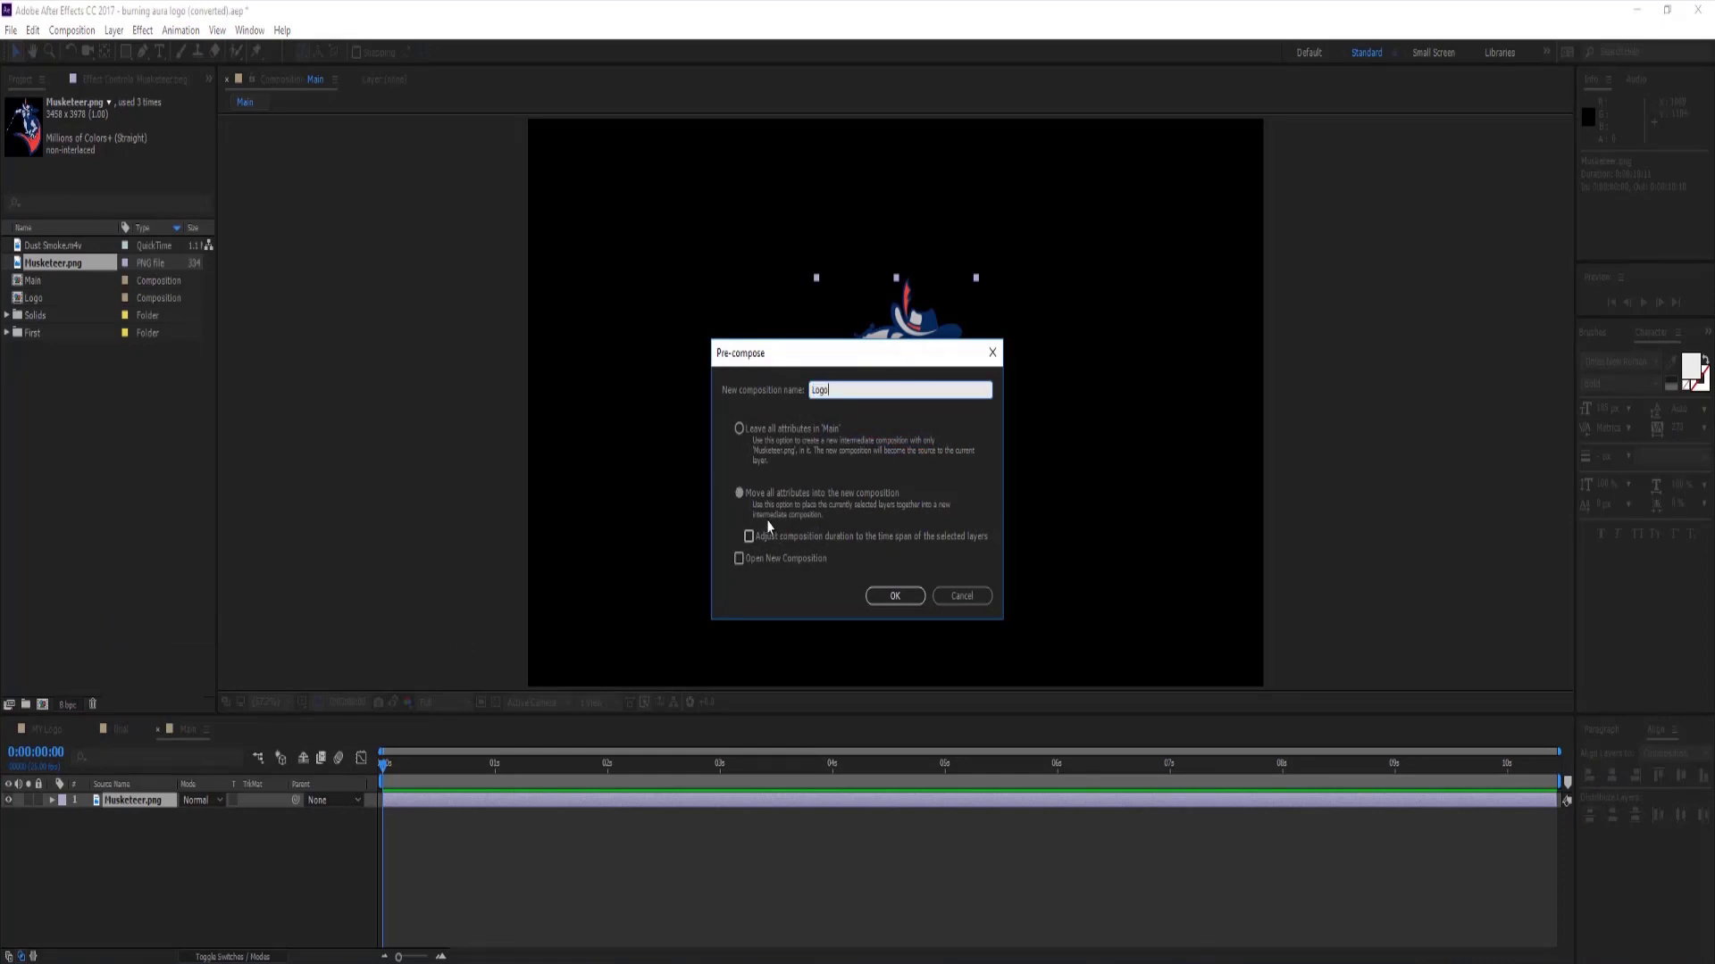
left_click(738, 493)
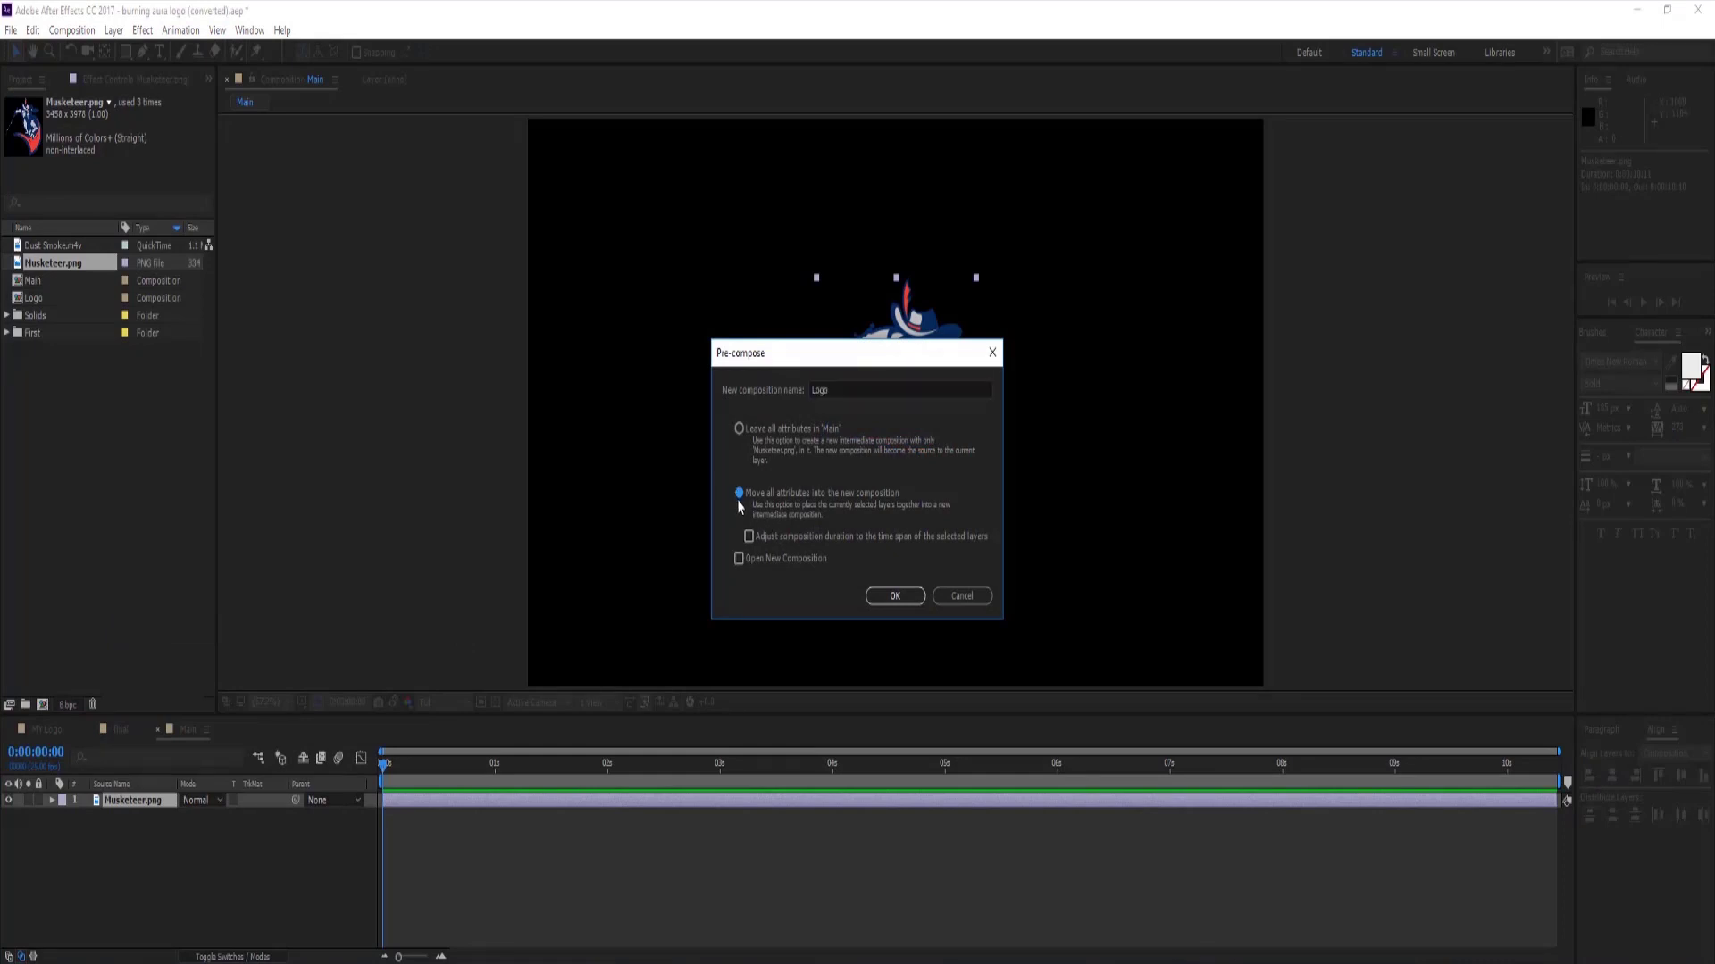
left_click(894, 595)
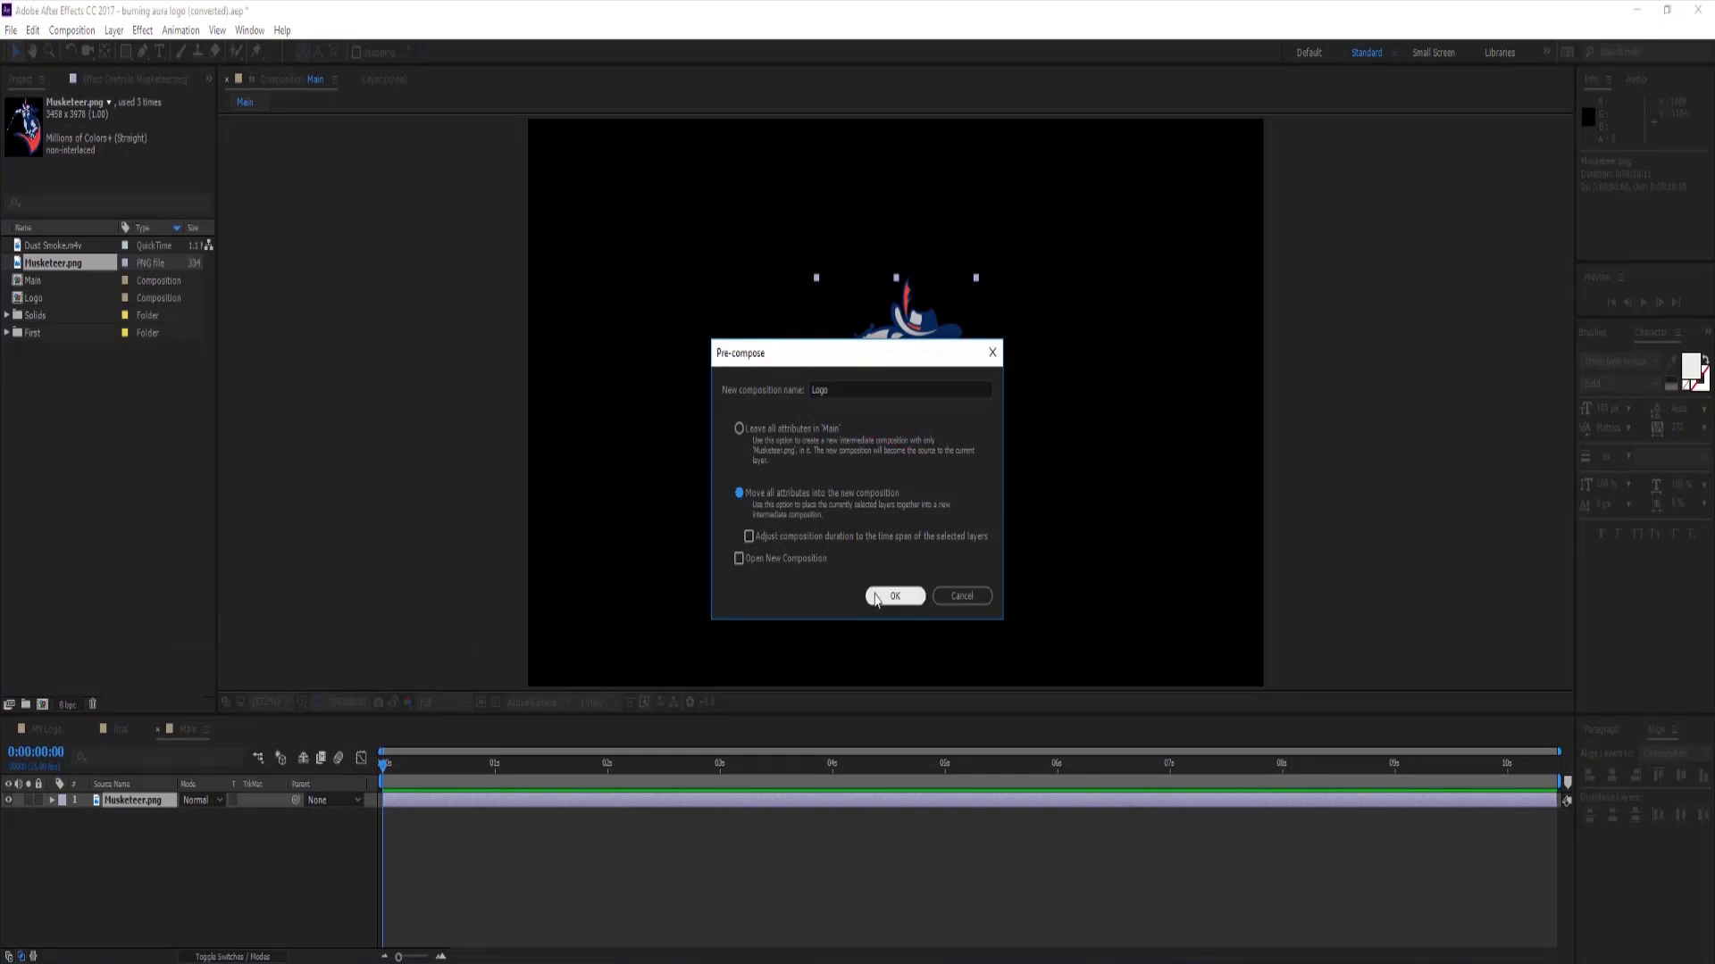
Auto-trace the Logo layer on the Luminance channel with an adjusted threshold.
right_click(209, 836)
left_click(126, 809)
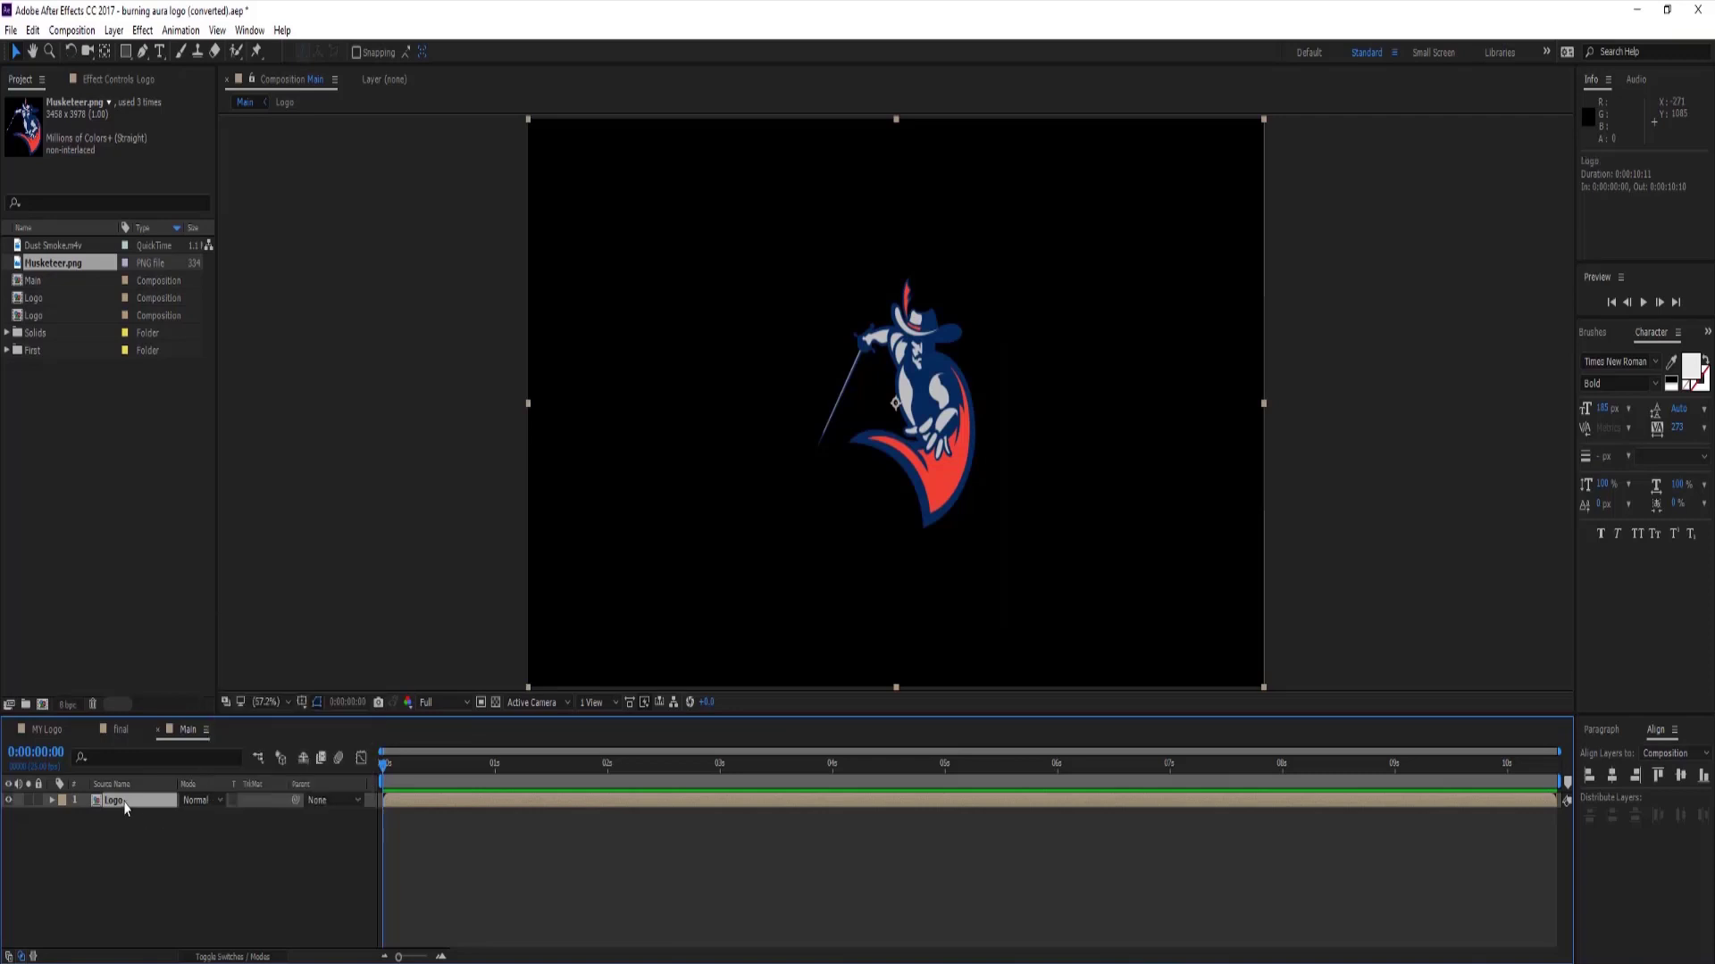
left_click(114, 30)
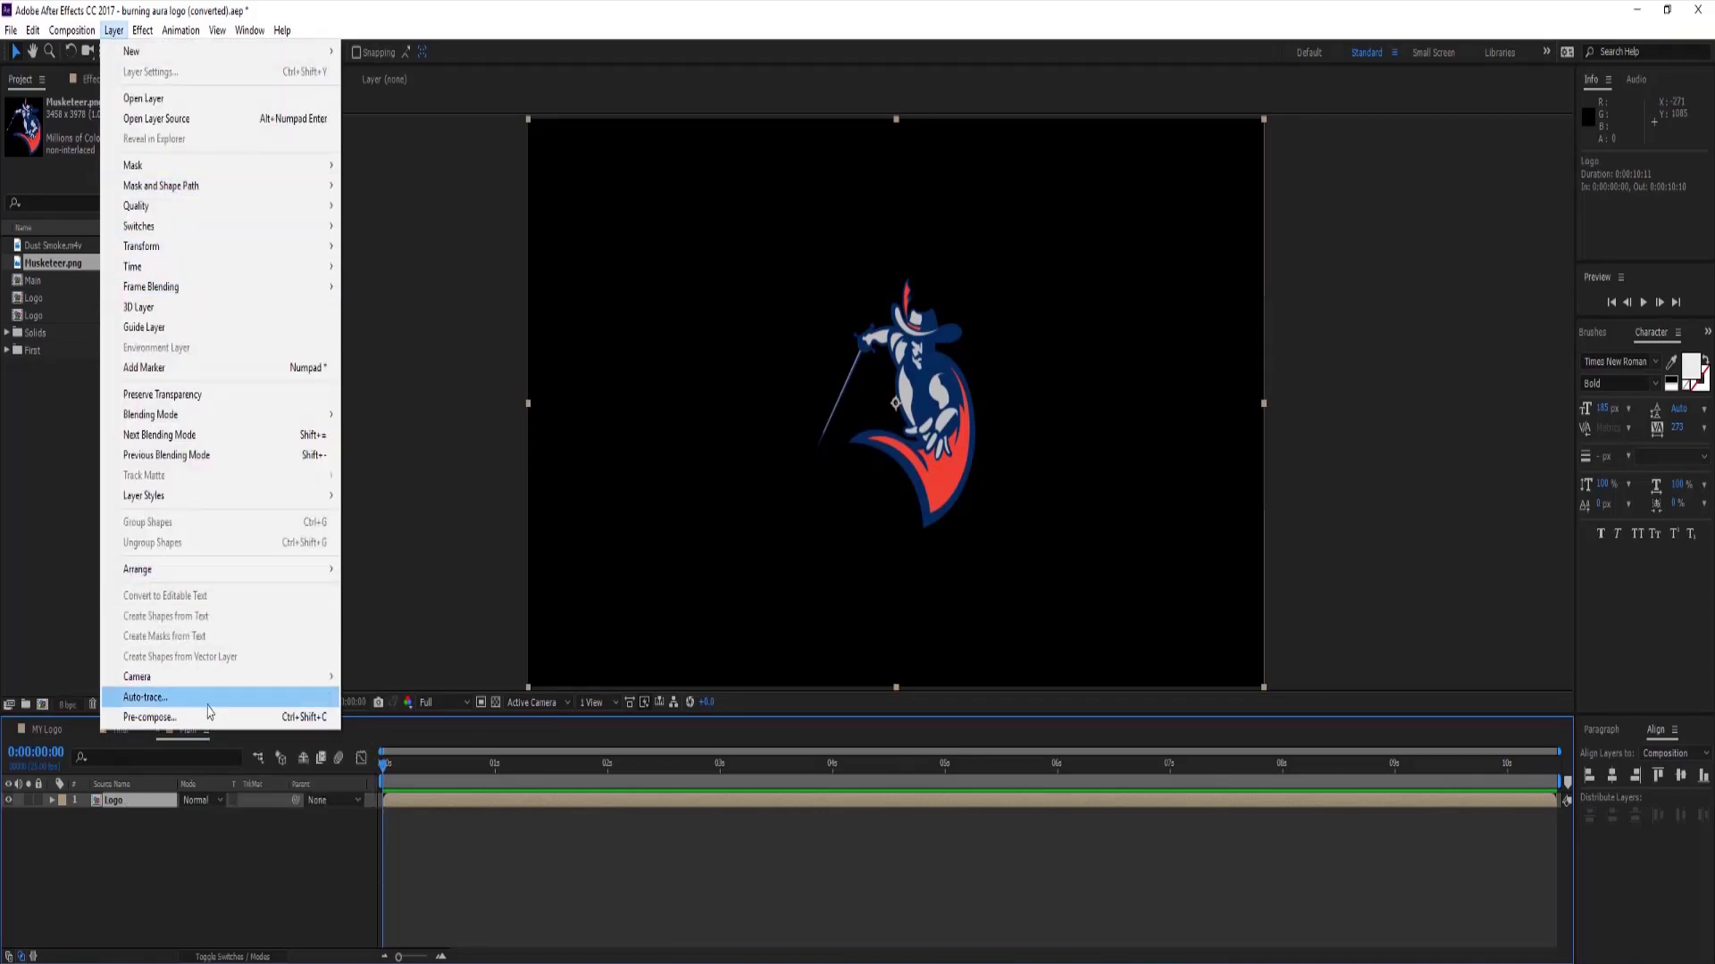
left_click(208, 703)
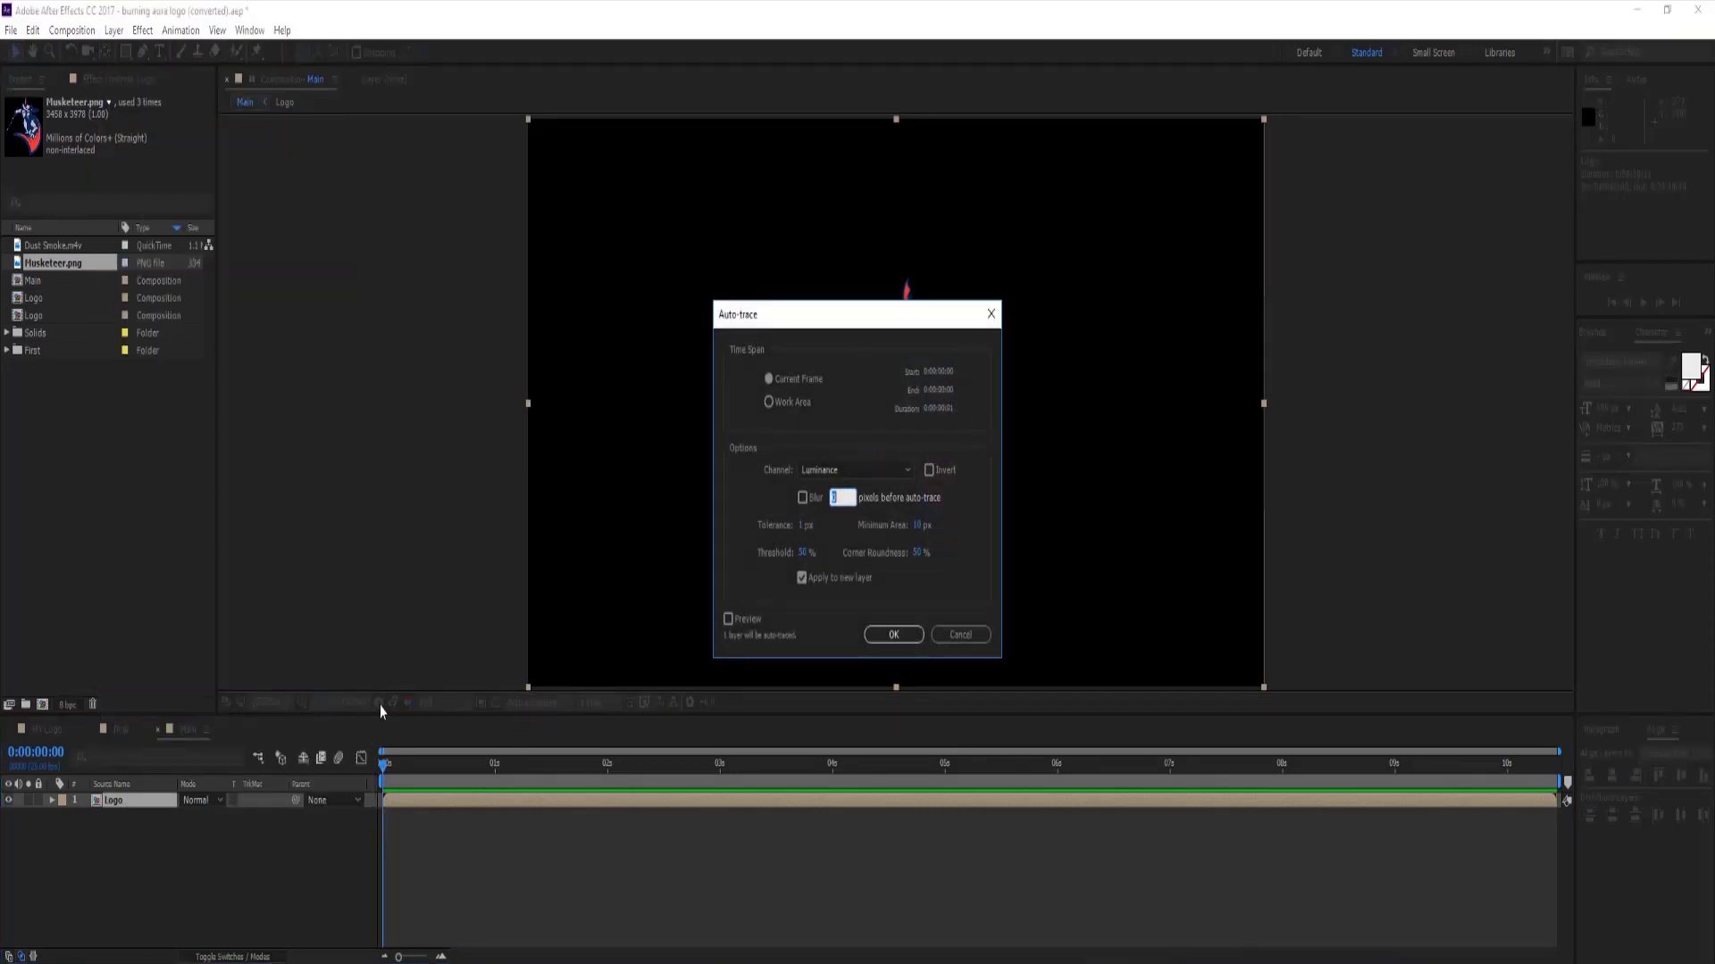
left_click(802, 554)
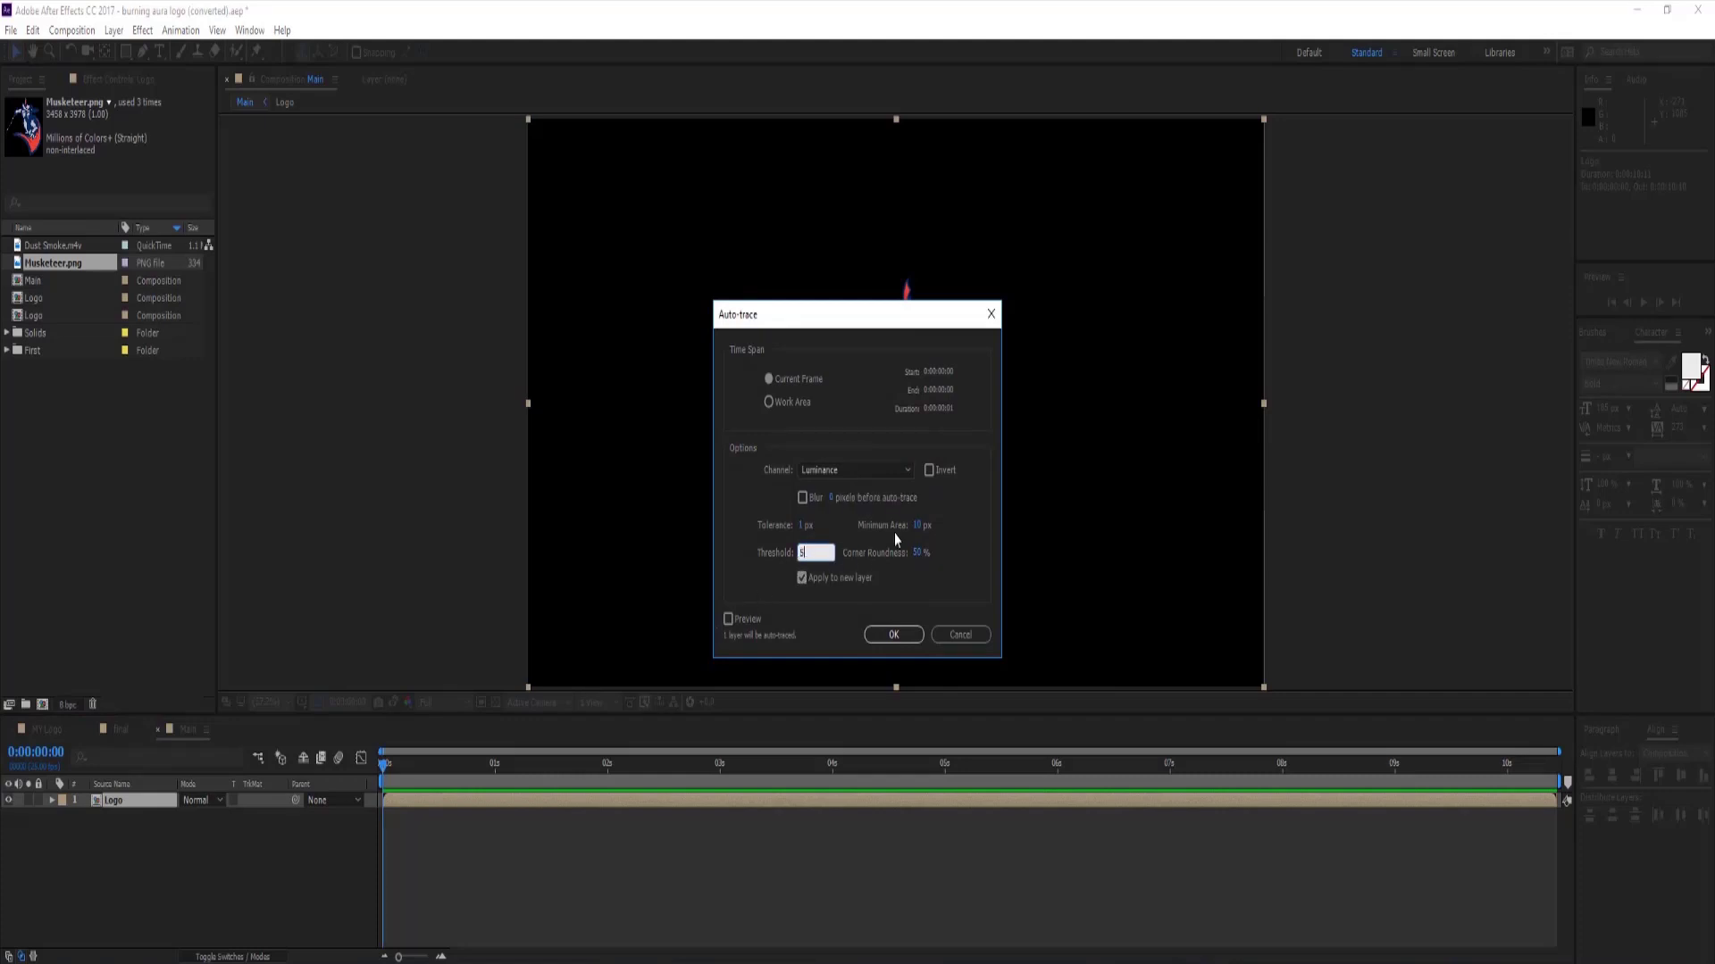
left_click(839, 471)
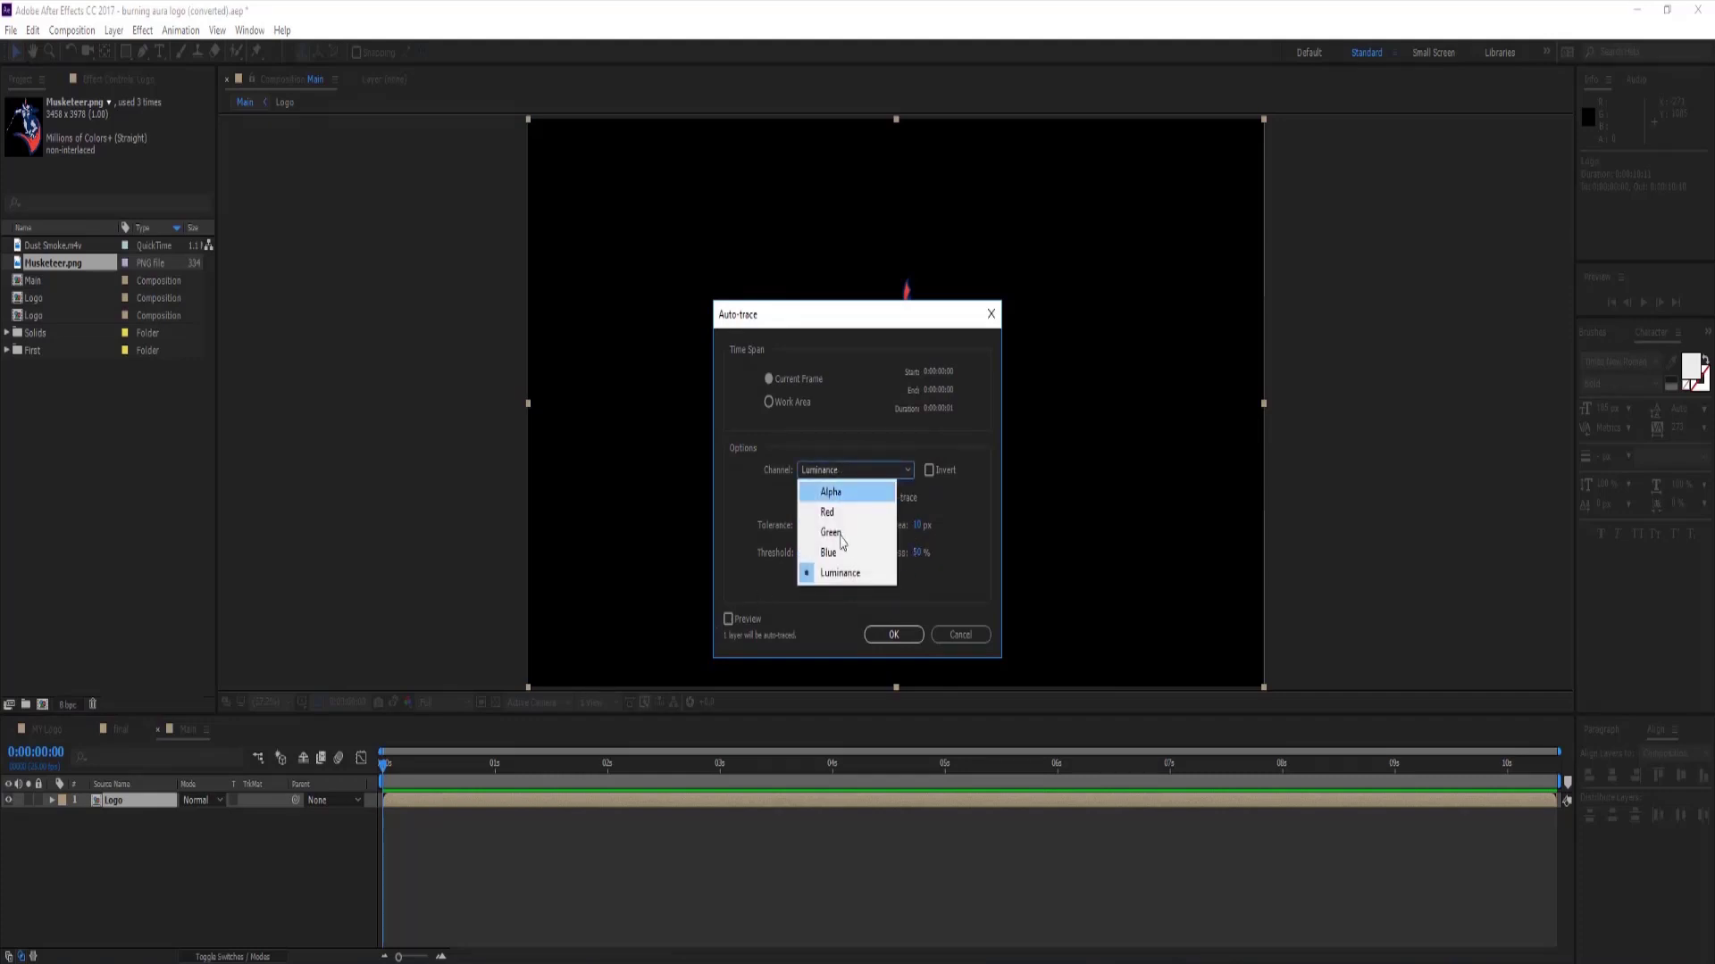
left_click(844, 576)
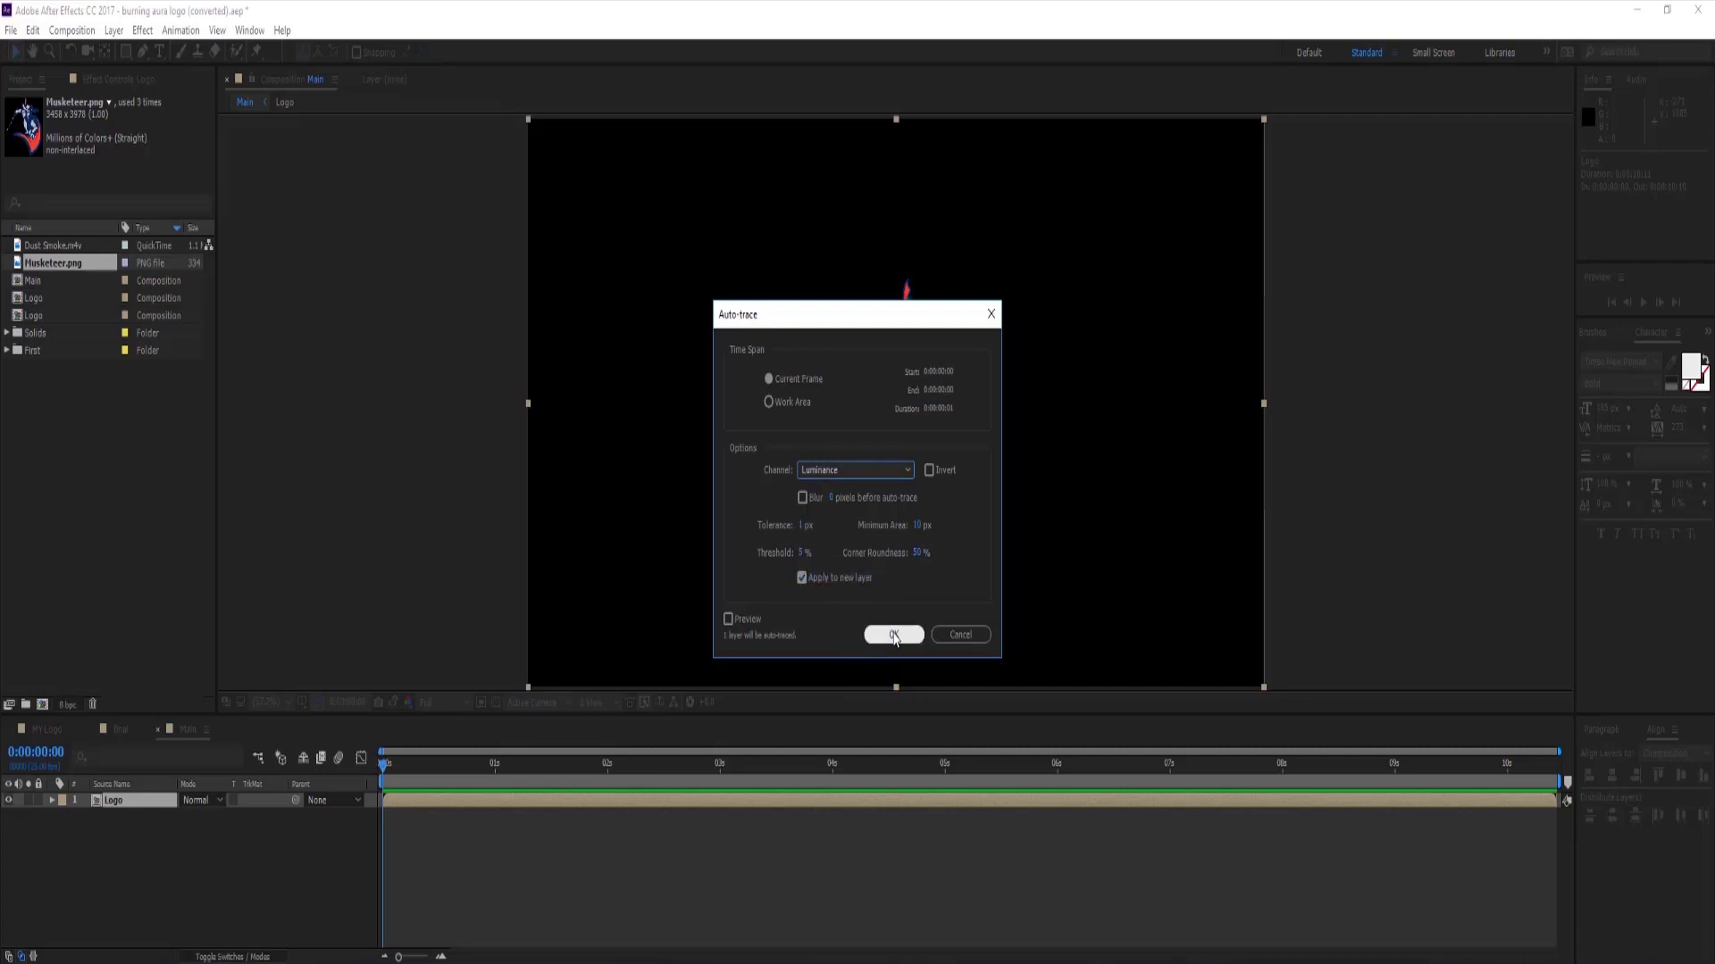
left_click(894, 634)
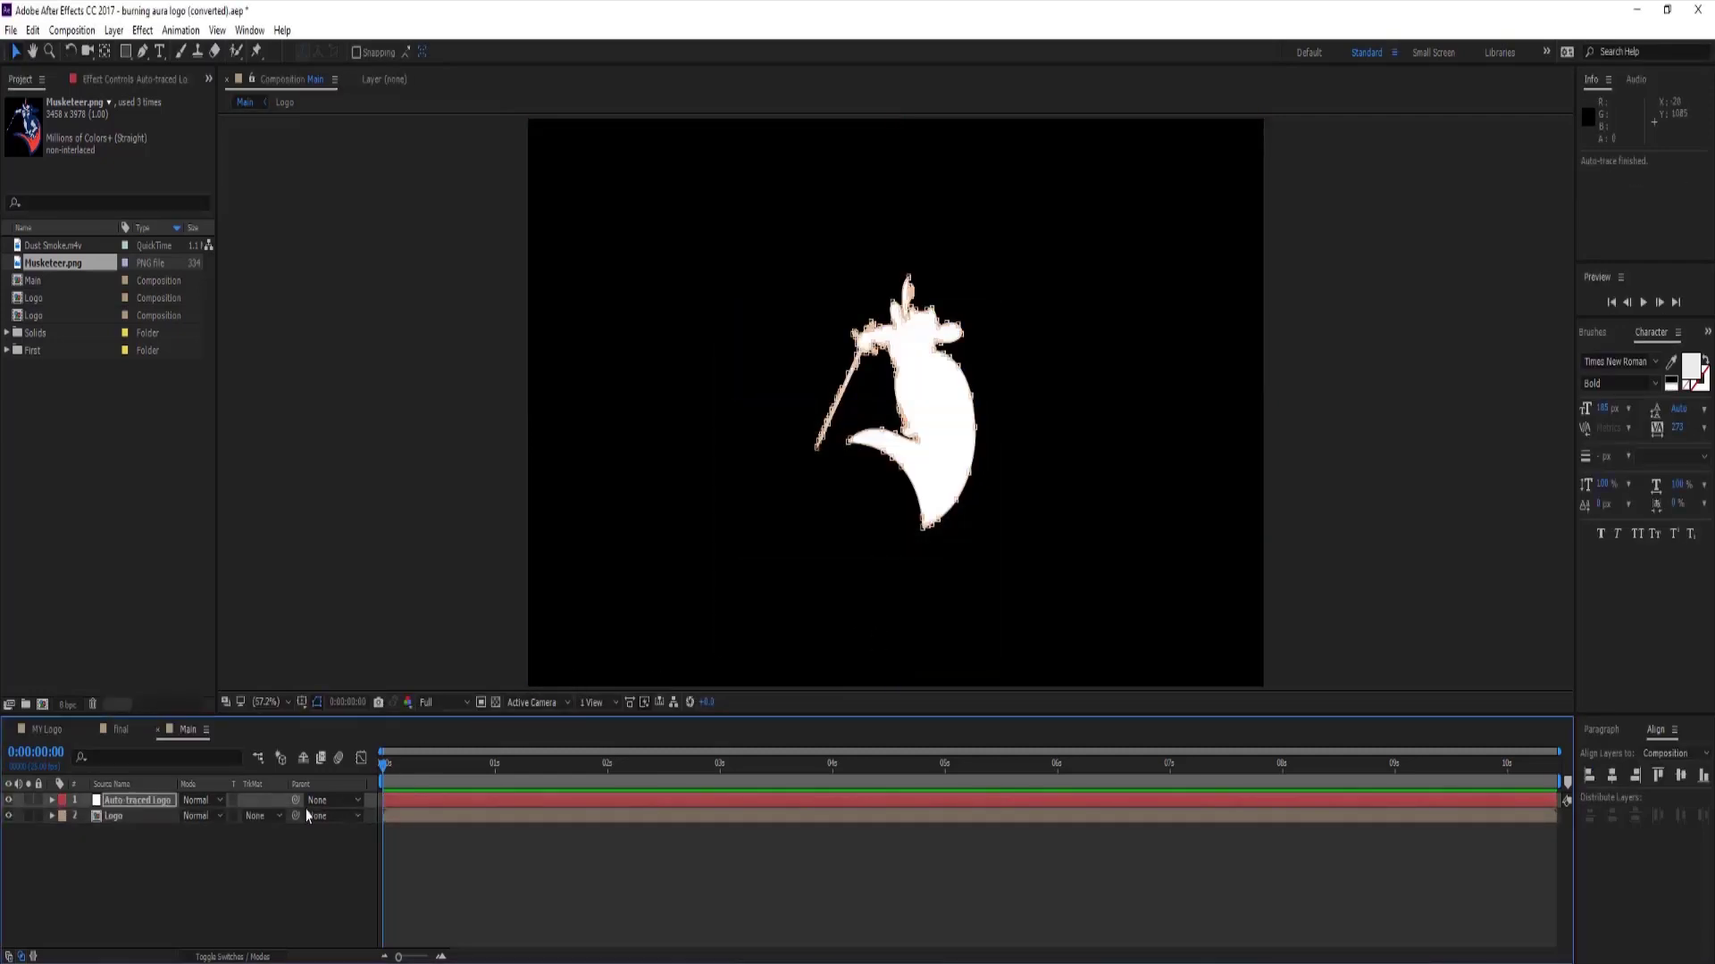
Select the new Auto-traced Logo layer, then the original Logo layer.
left_click(211, 871)
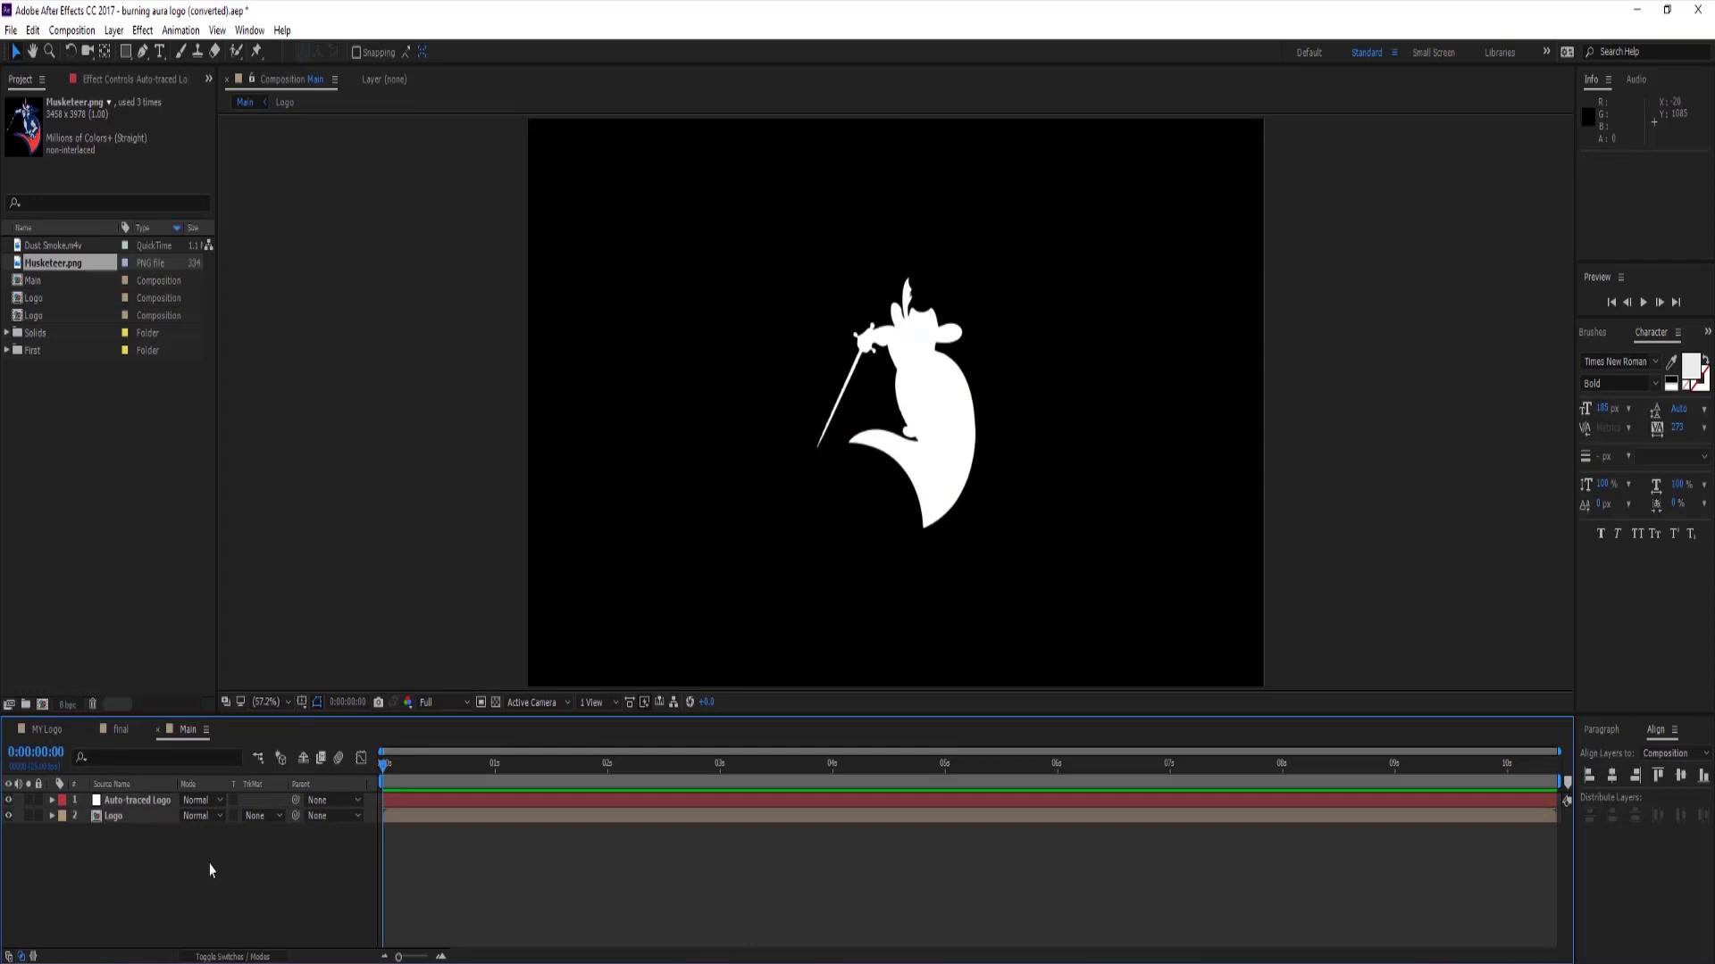
left_click(143, 800)
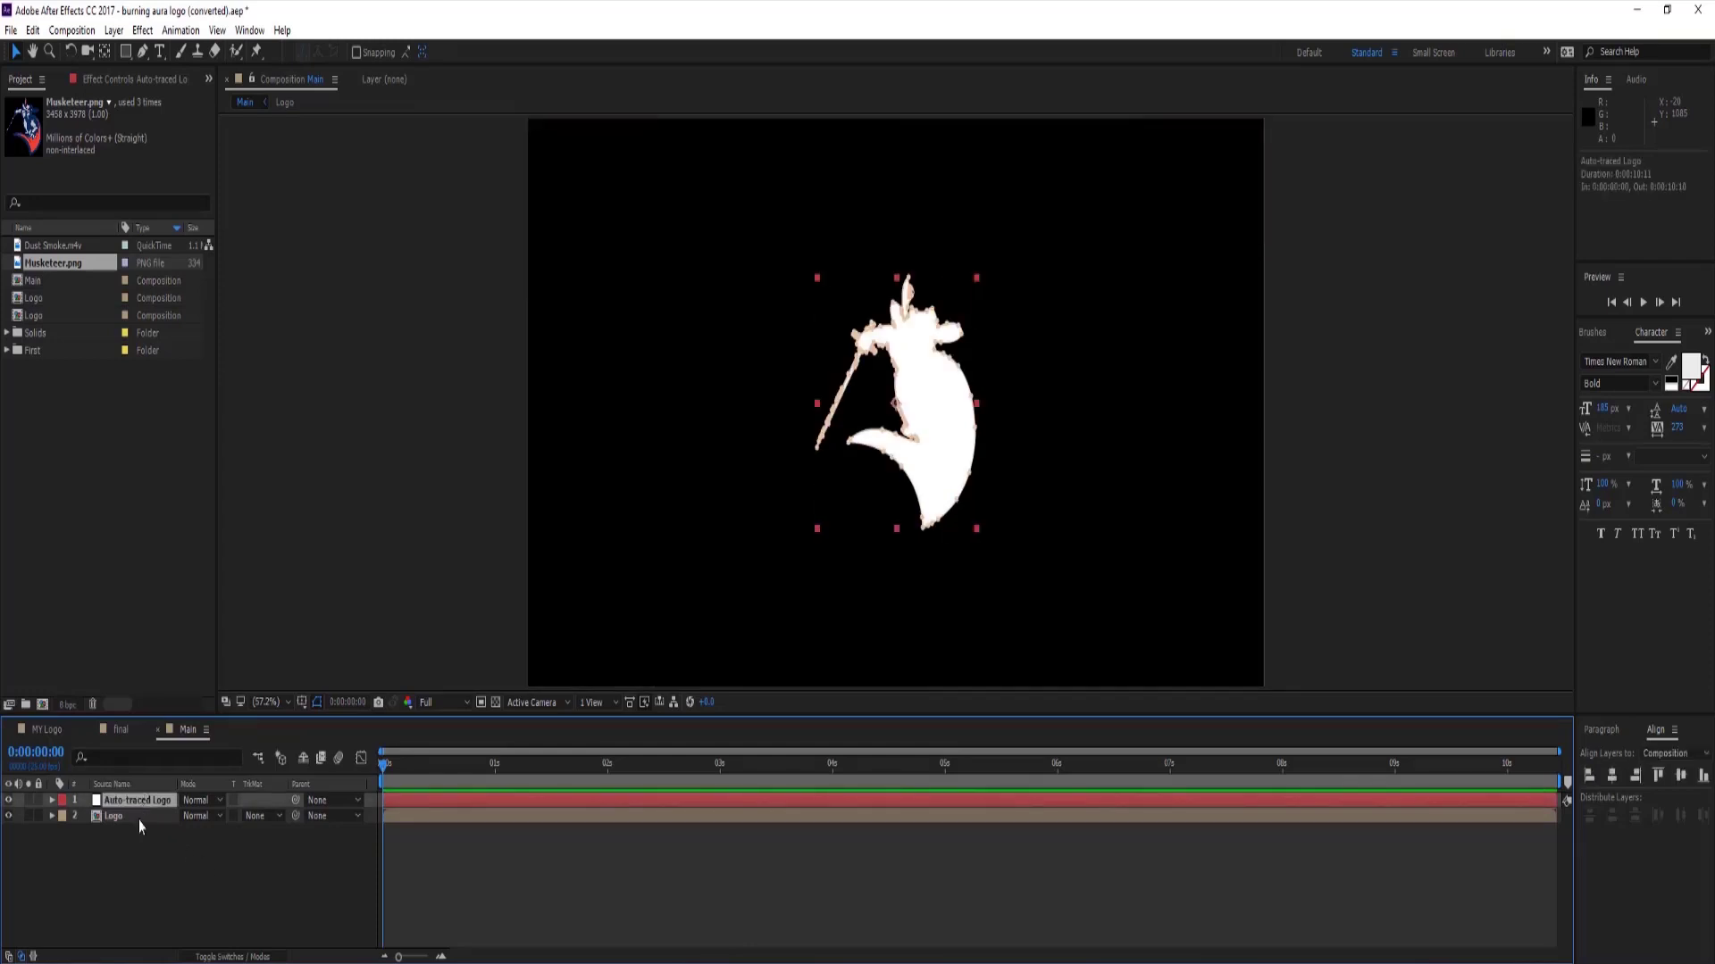
left_click(143, 816)
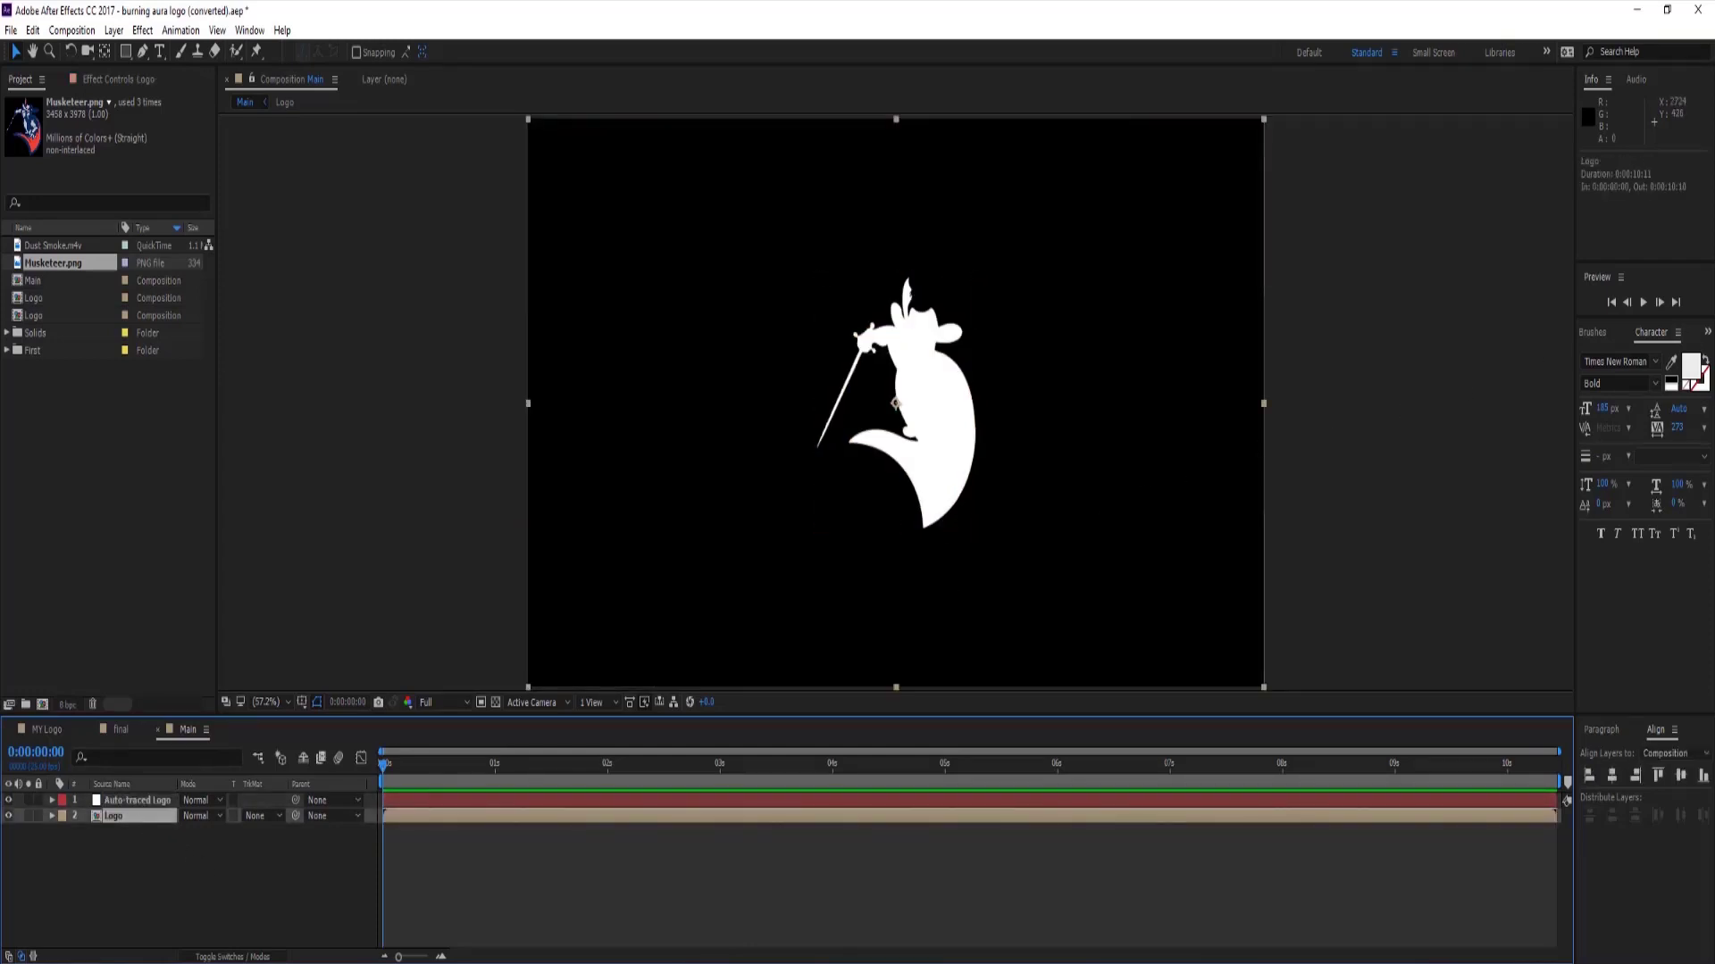
Apply the Saber effect from Effects & Presets to the Auto-traced Logo layer.
left_click(1706, 333)
left_click(1685, 356)
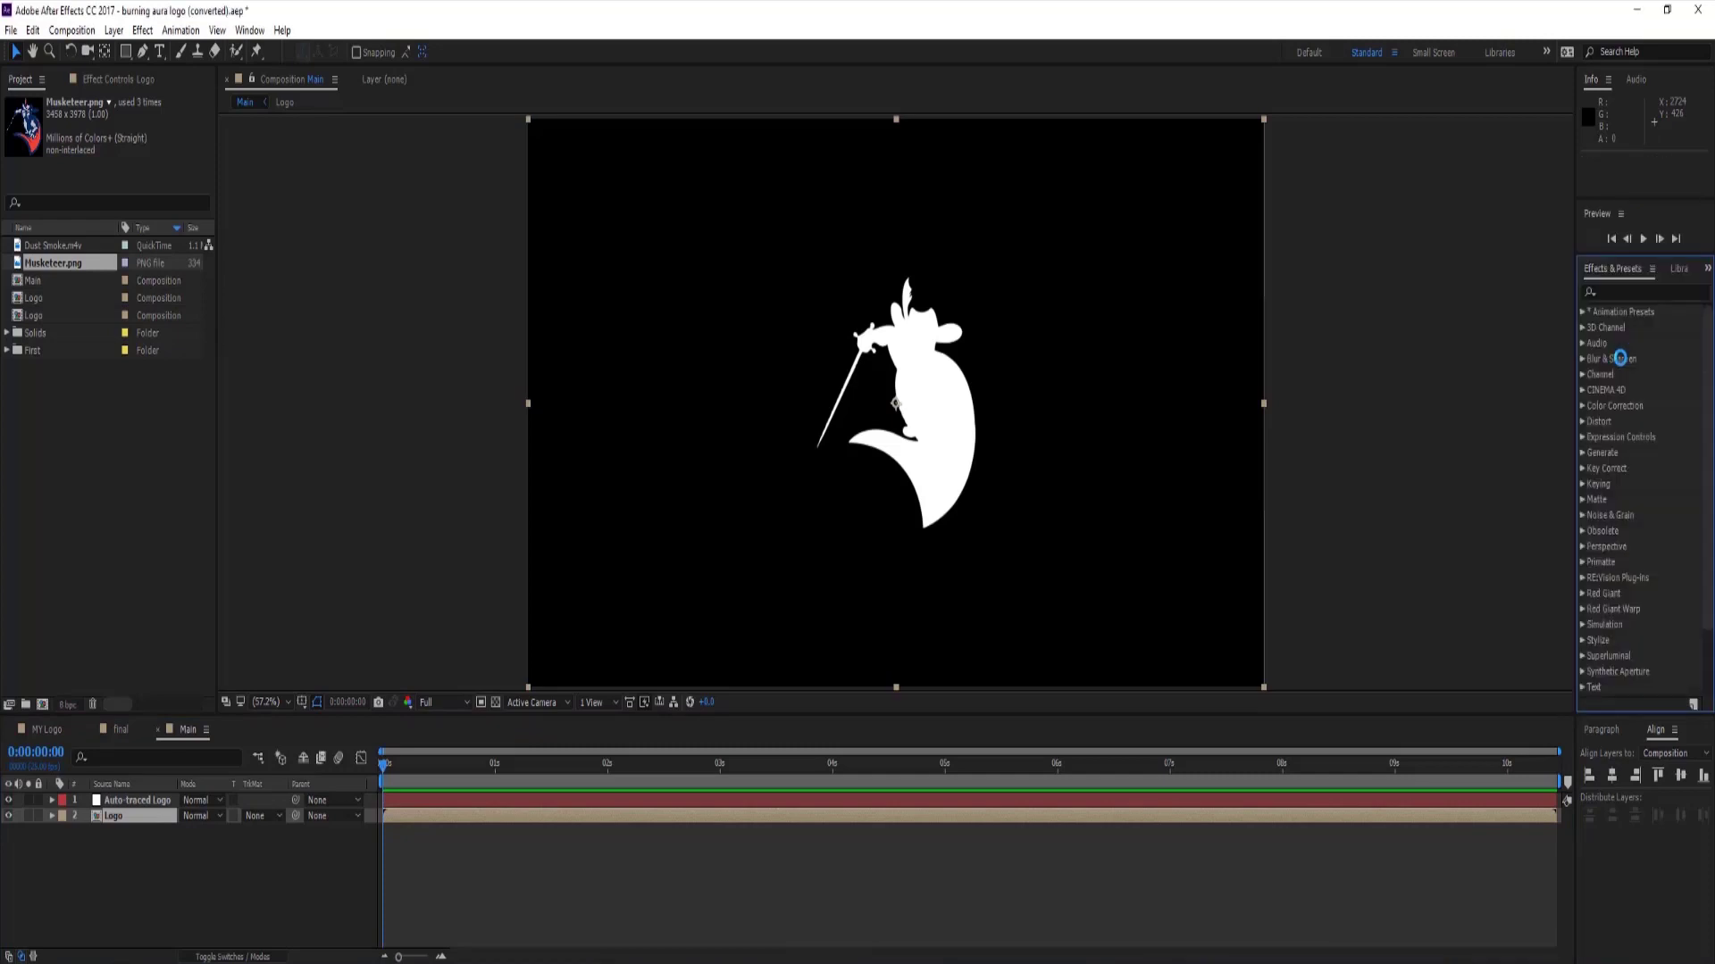
left_click(1625, 293)
type("saber")
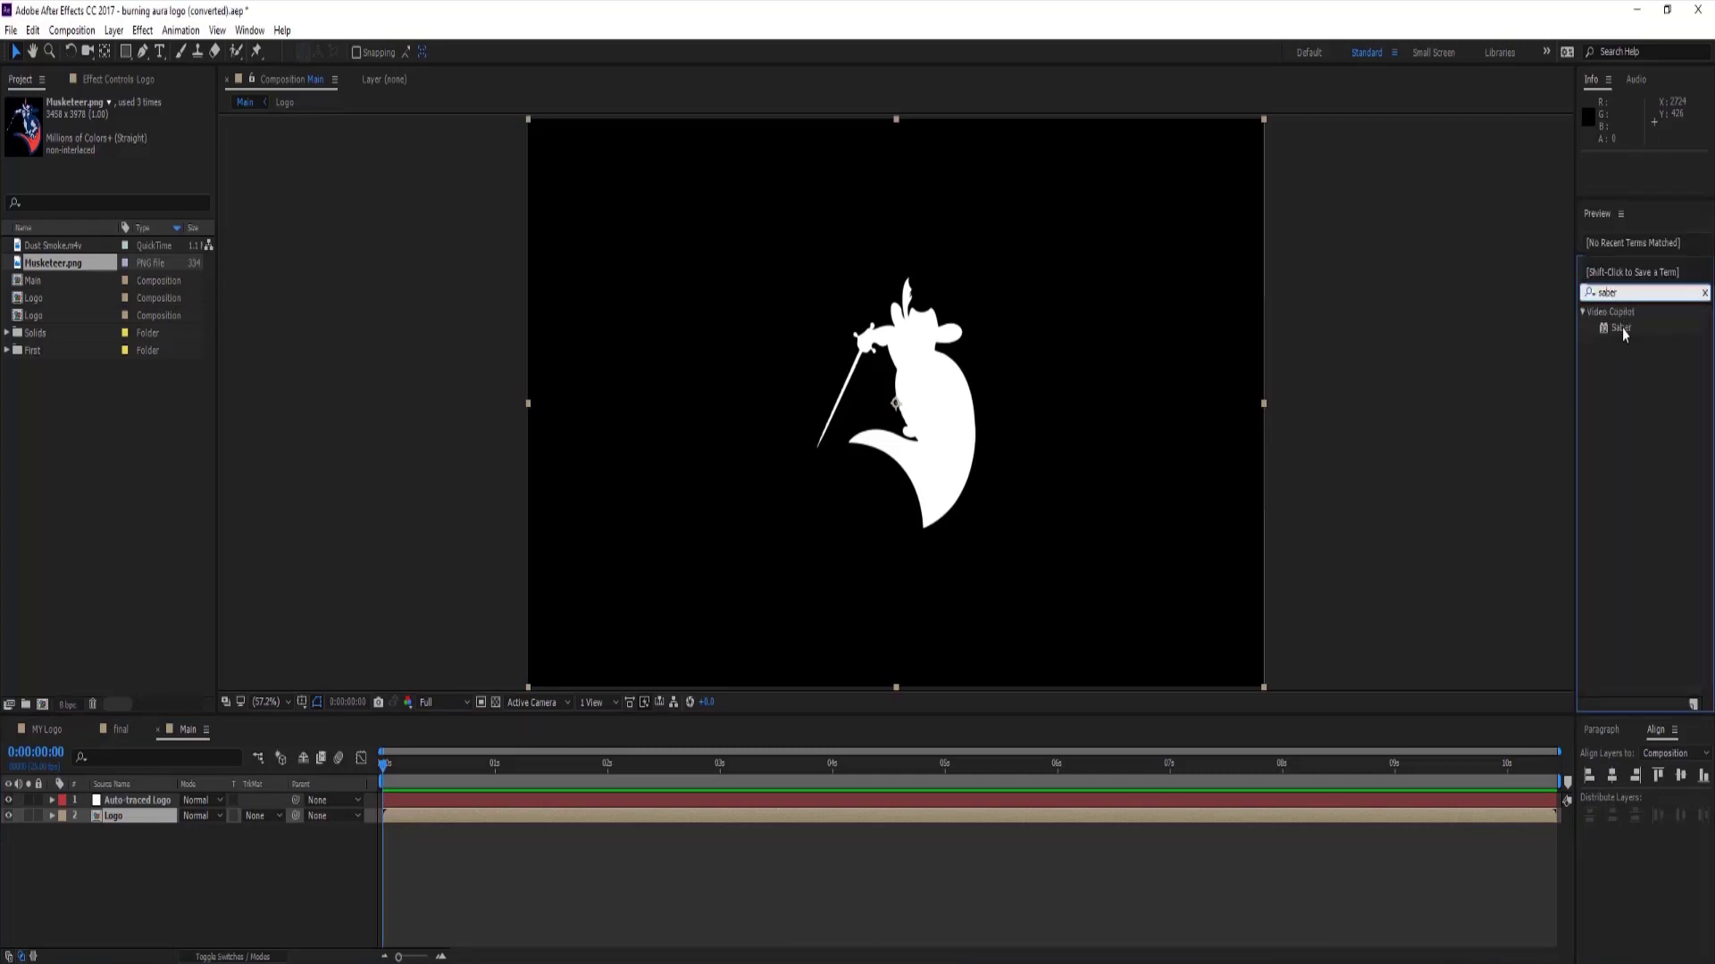
left_click_drag(1621, 327, 141, 801)
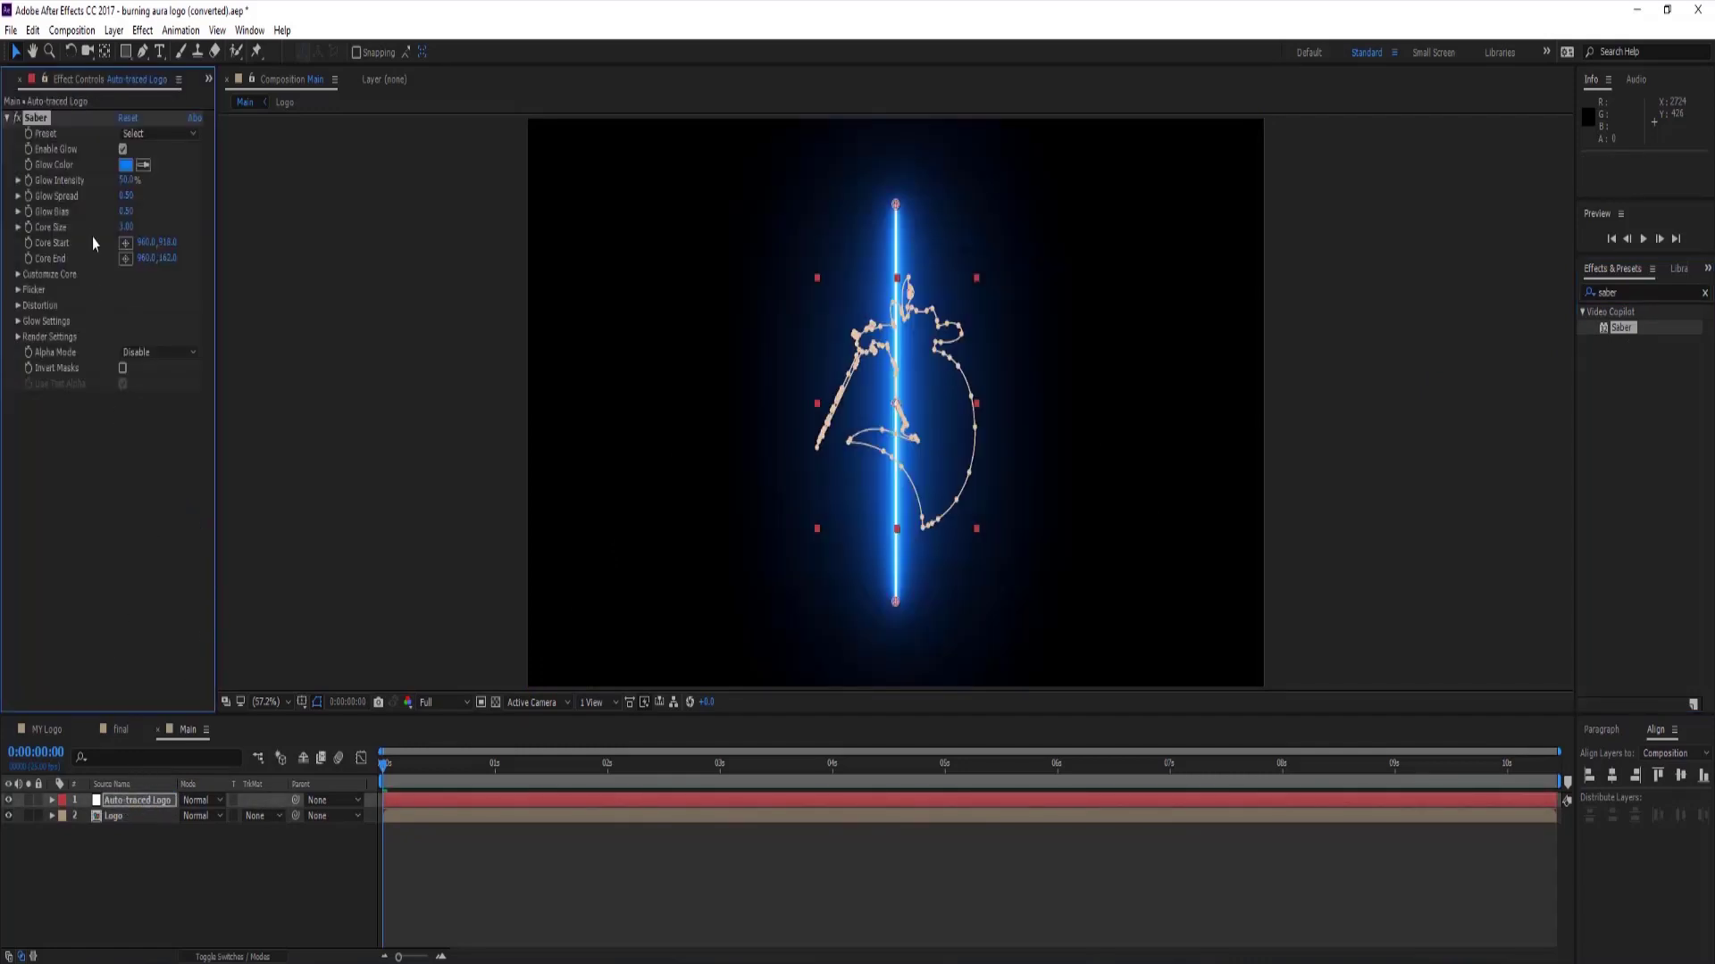
Switch Saber to the Fire preset and bring up its Core Type choices.
left_click(136, 136)
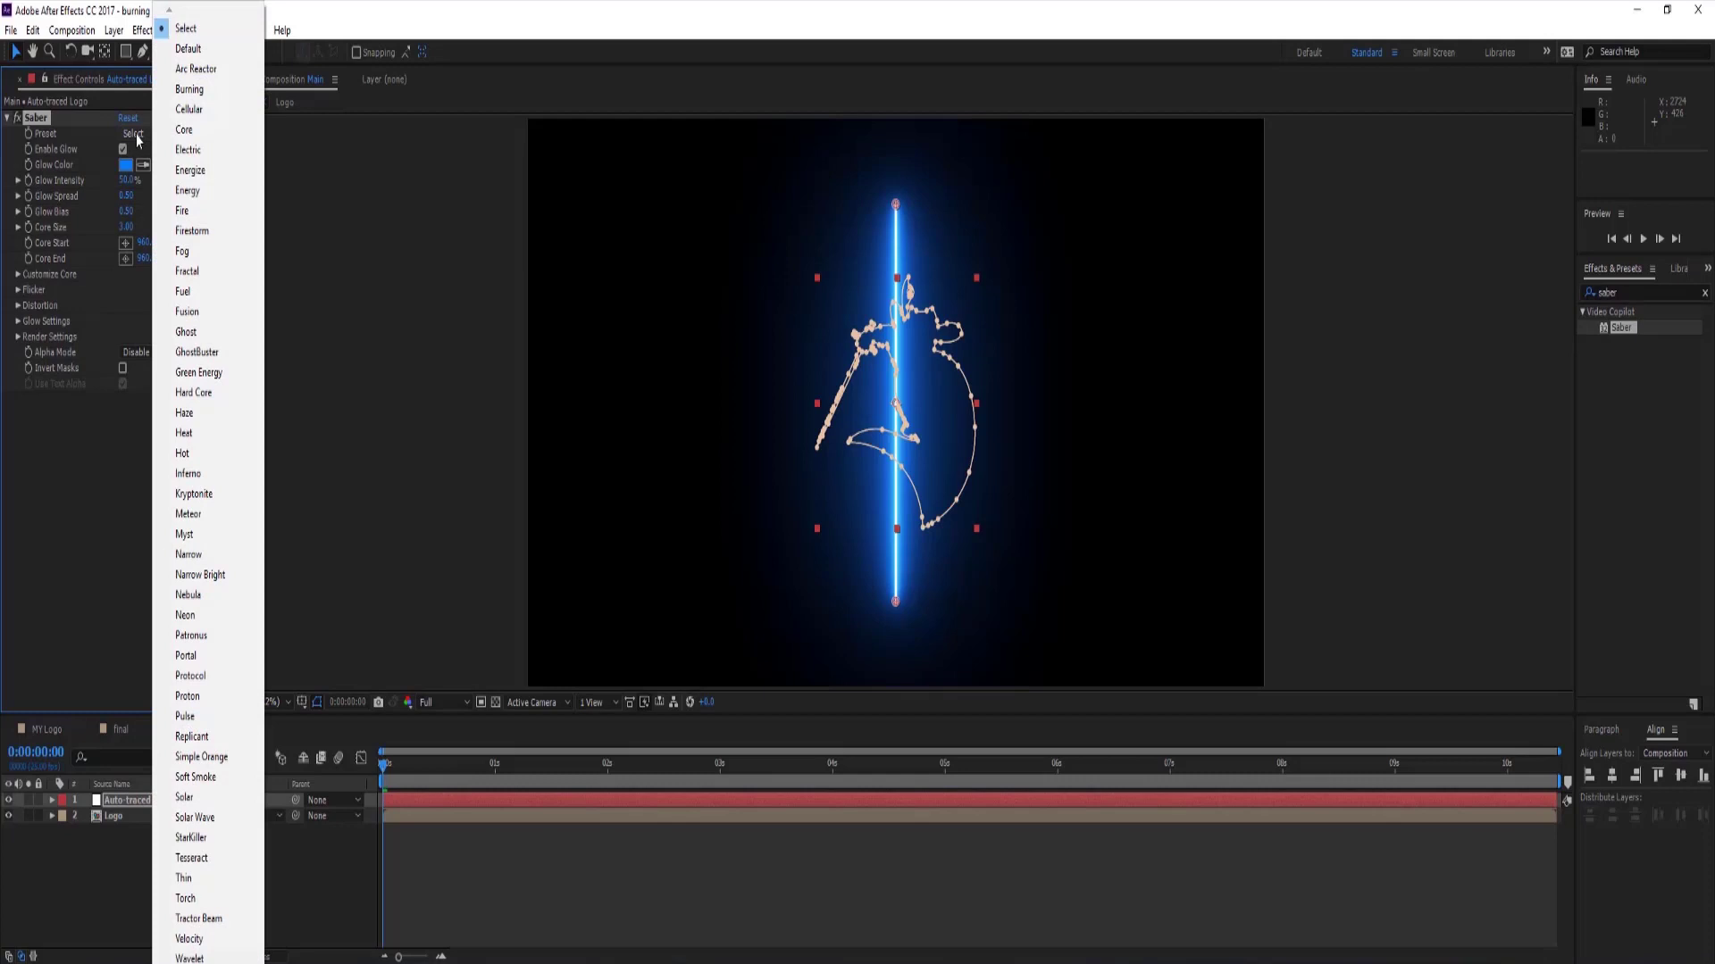
left_click(183, 211)
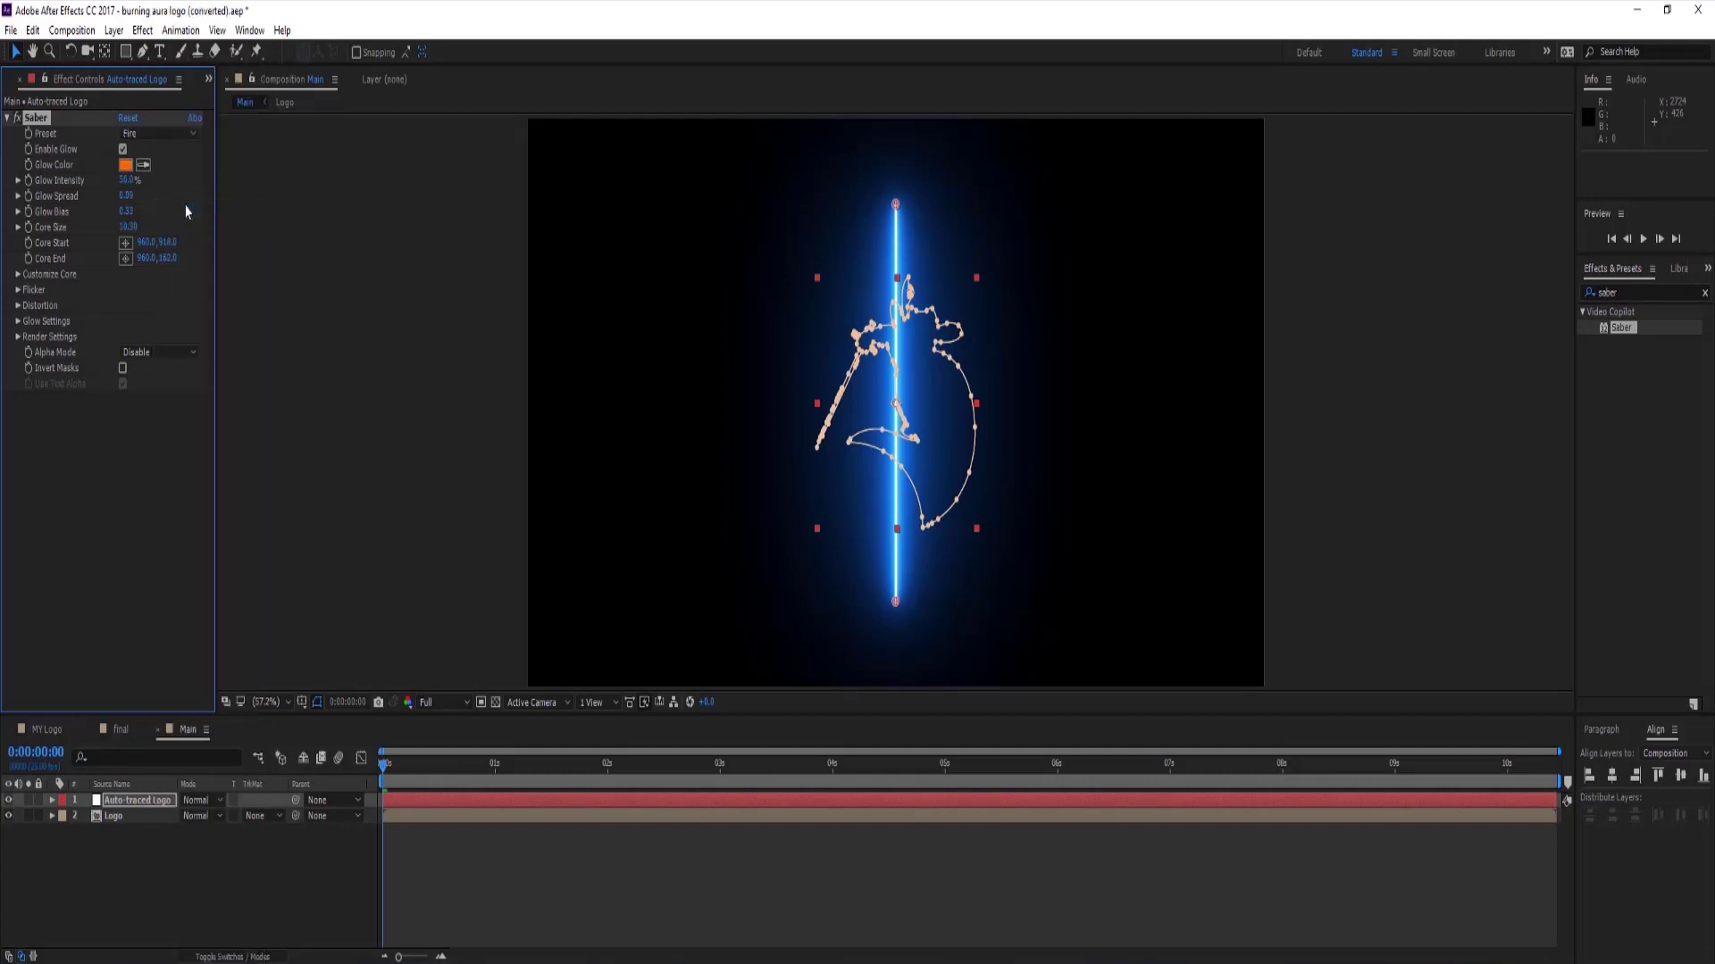
left_click(18, 274)
left_click(142, 290)
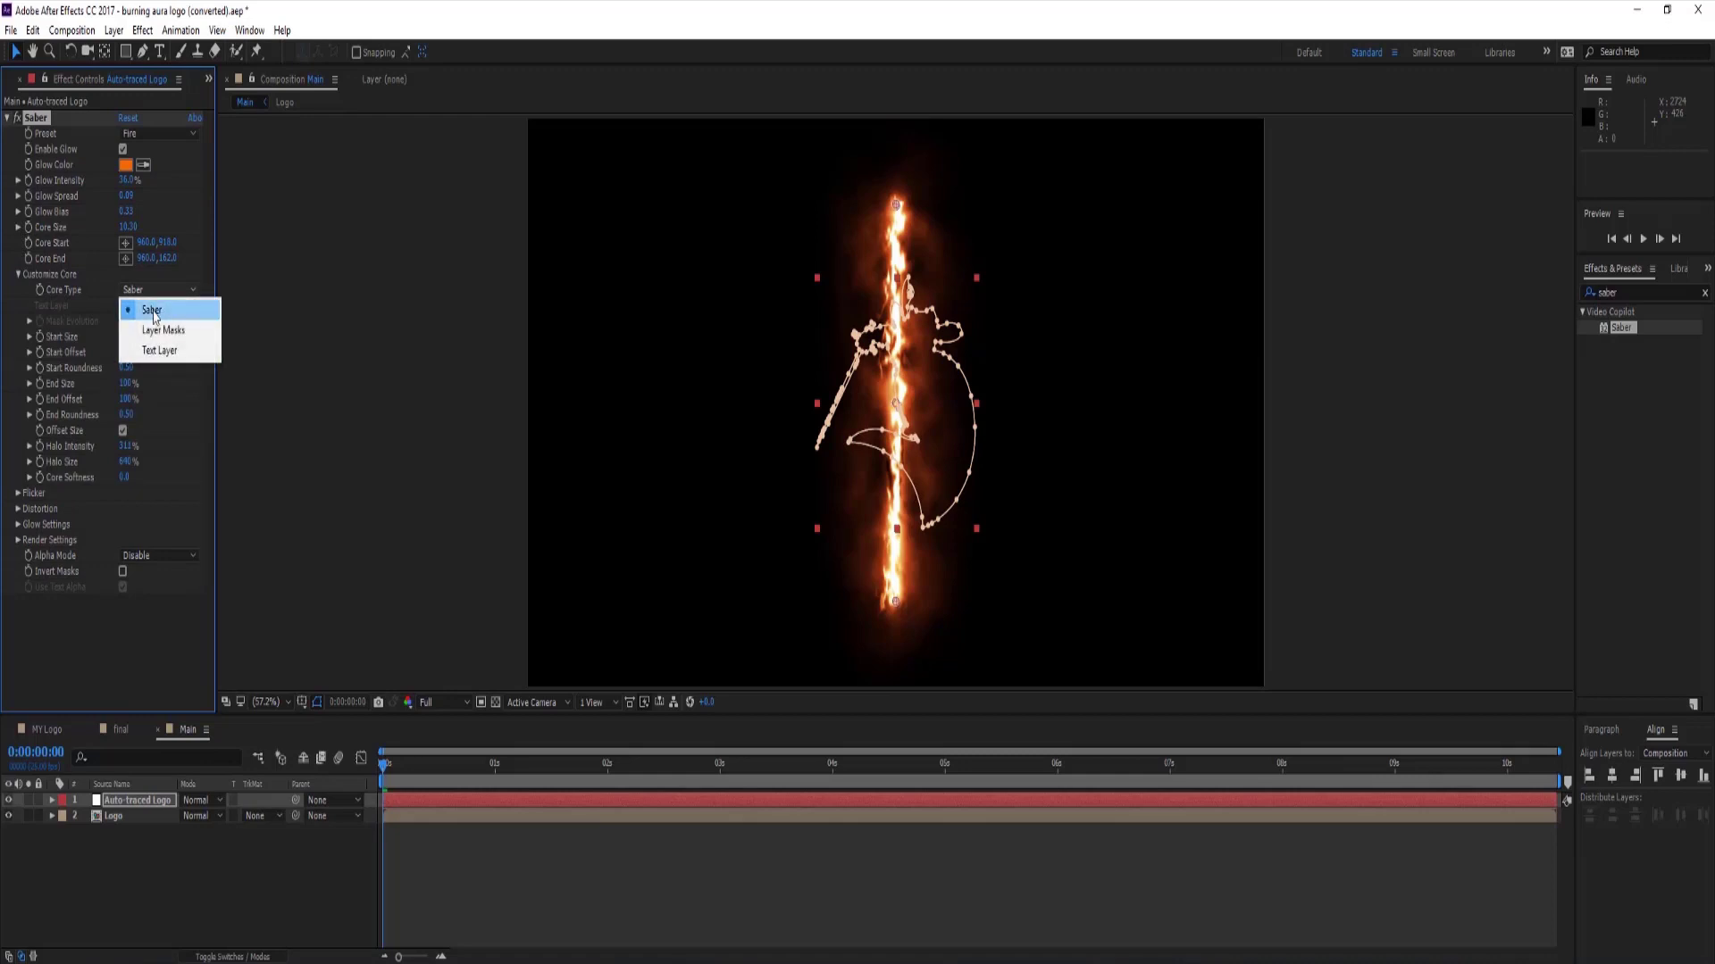
Make Saber follow the layer masks and keyframe End Offset from 0% to 100% at 1 second.
left_click(162, 330)
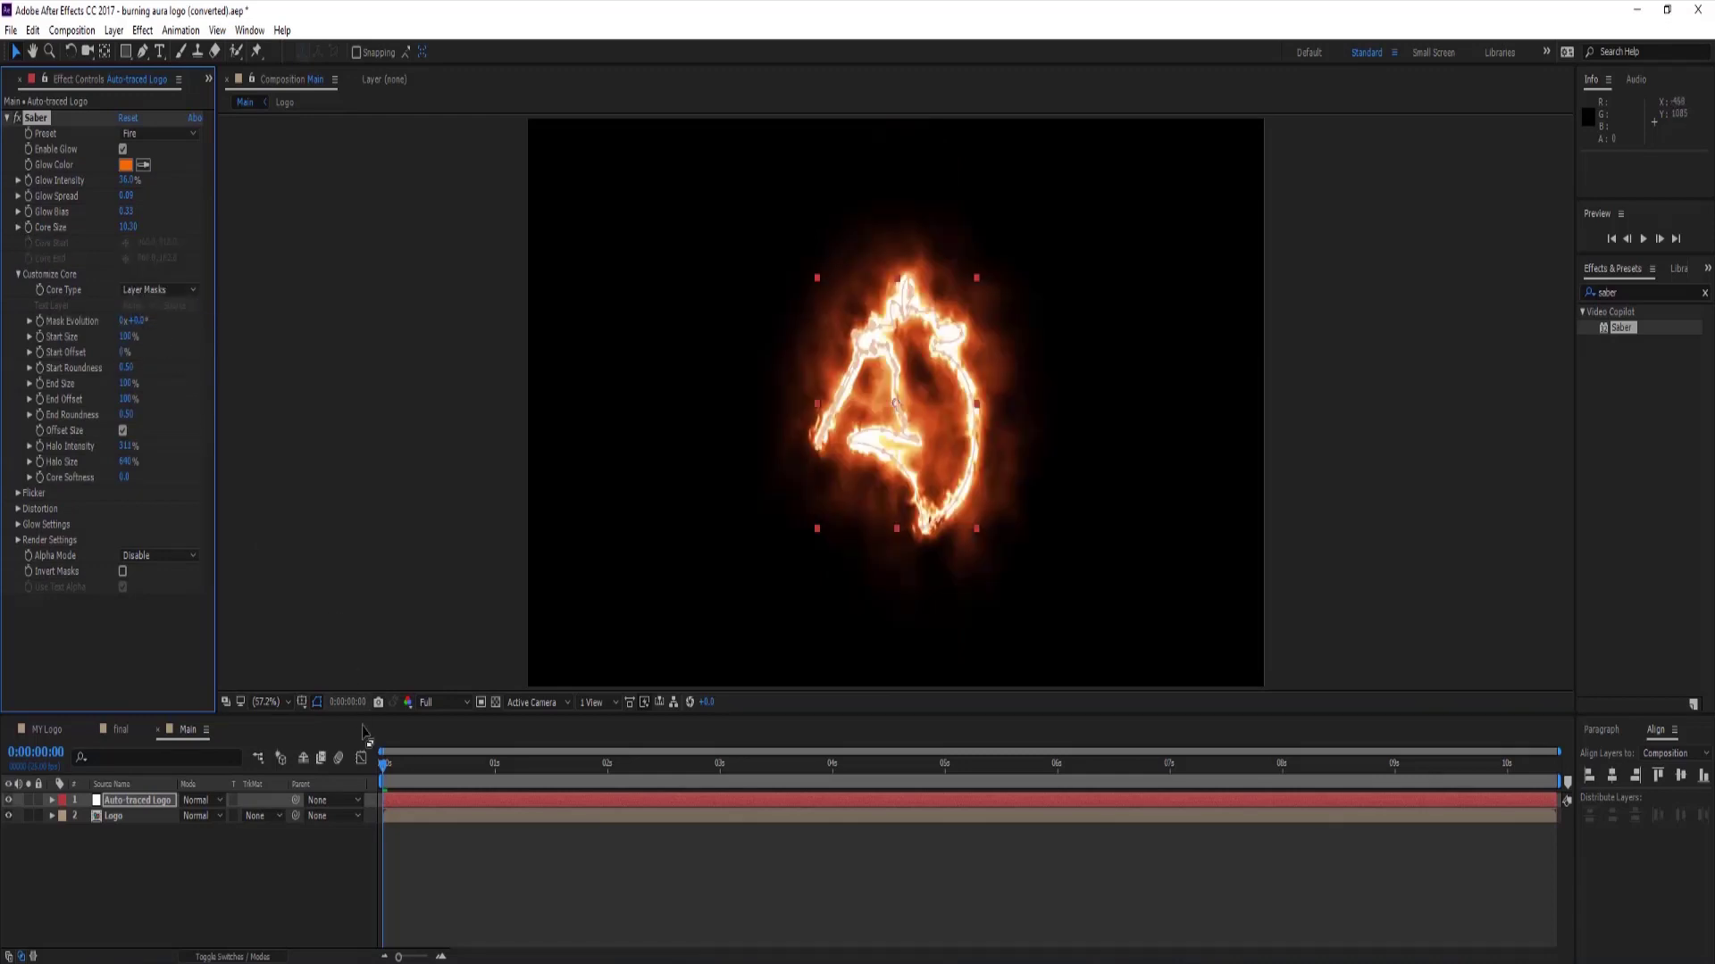
left_click_drag(395, 773, 350, 767)
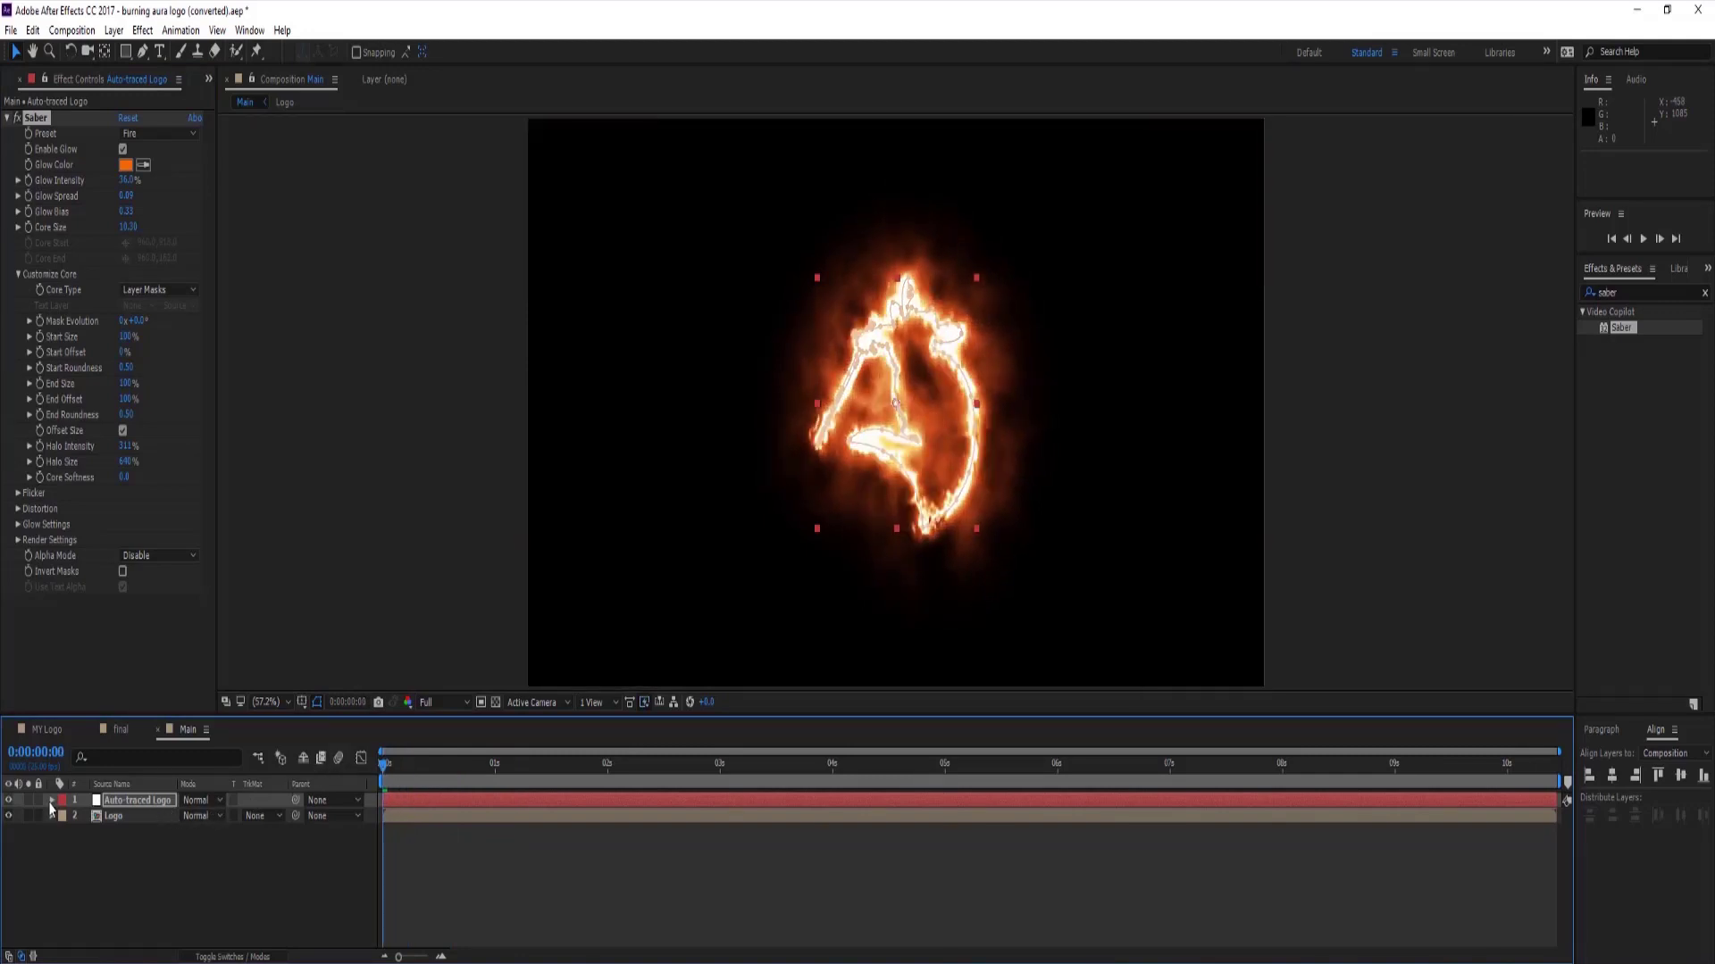
left_click(43, 399)
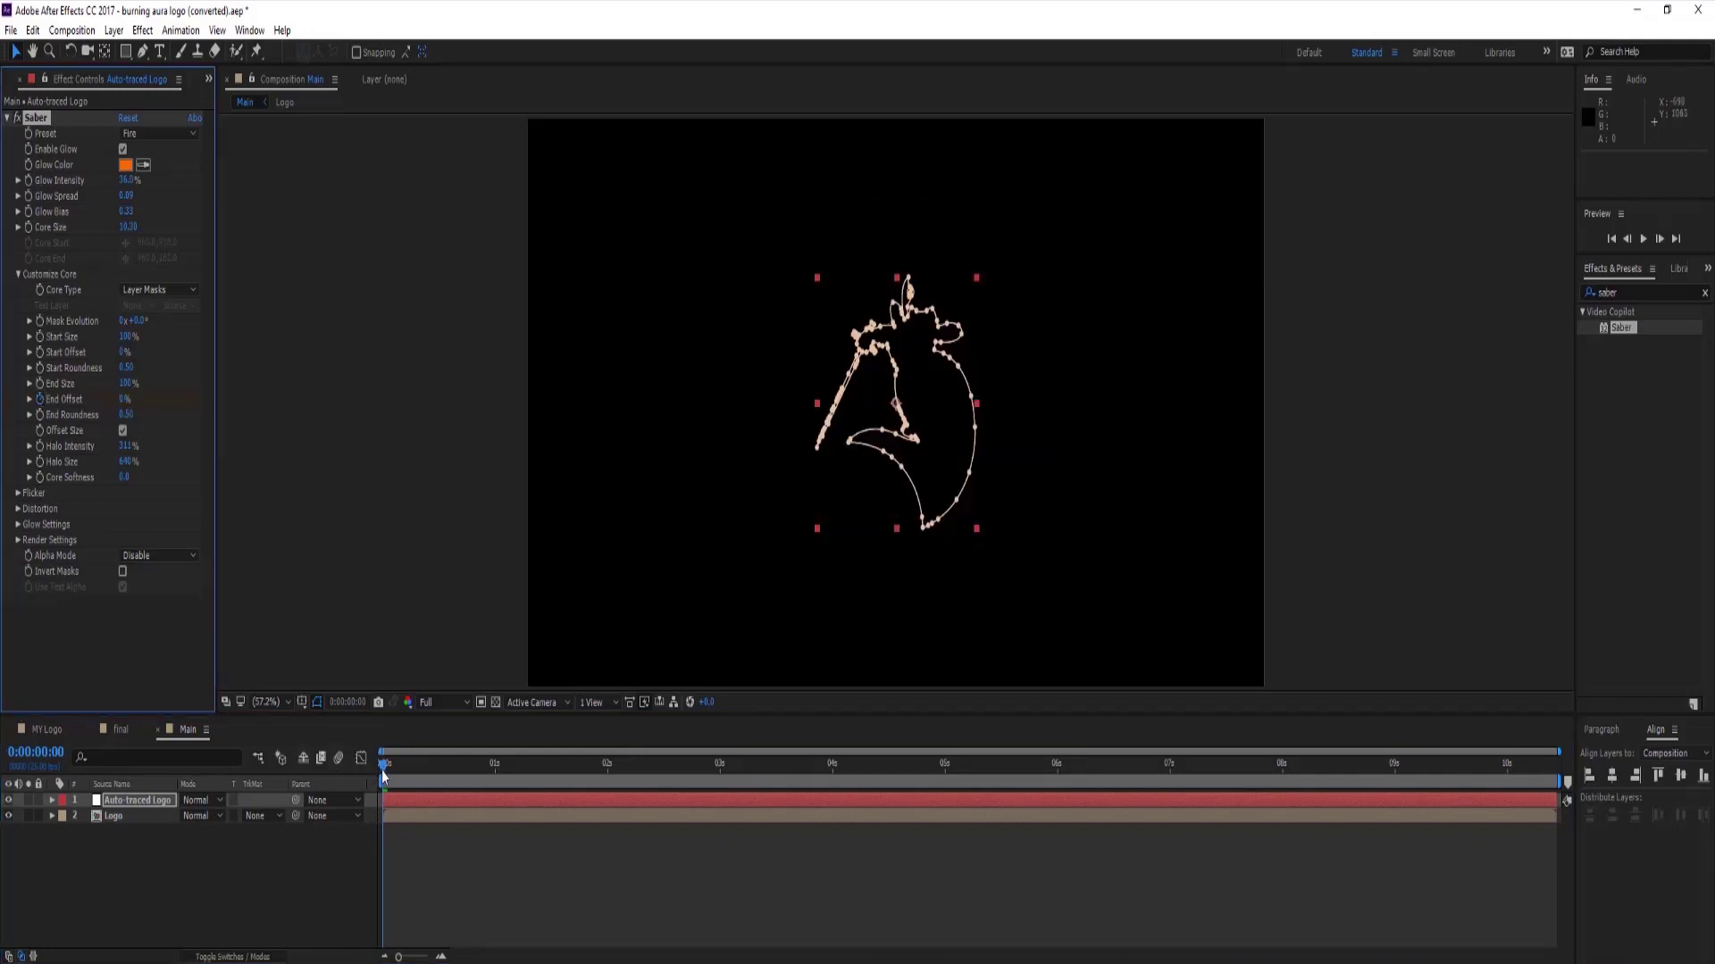
left_click_drag(383, 777, 497, 784)
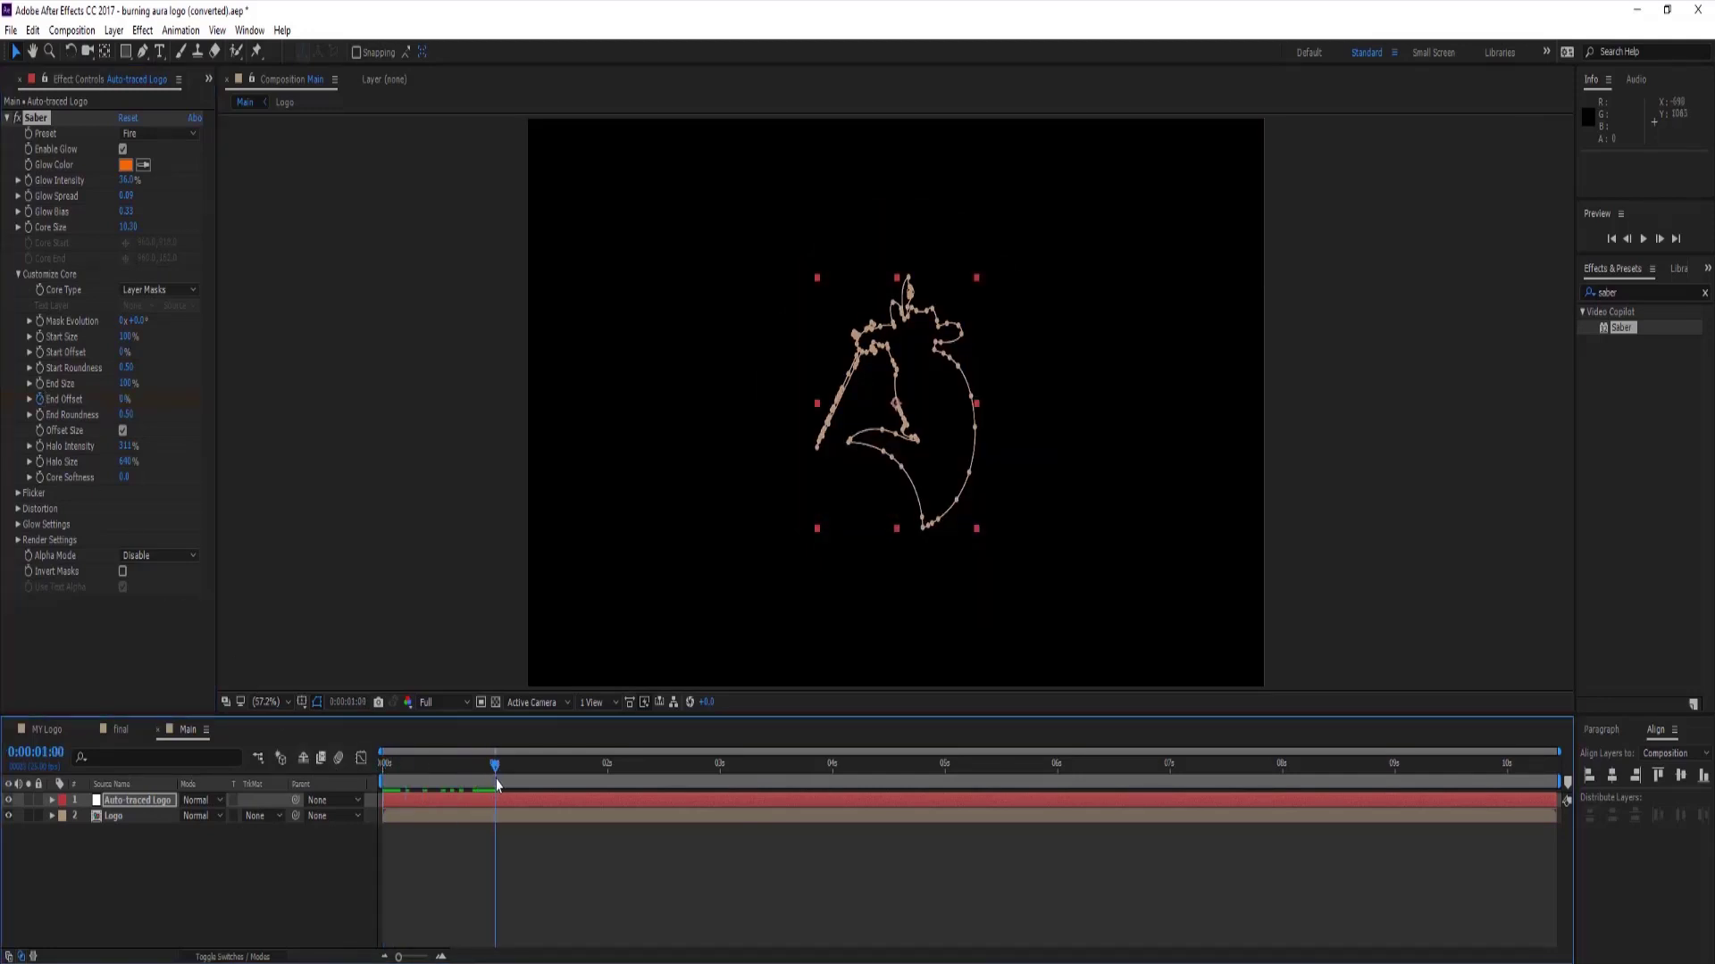
key("u")
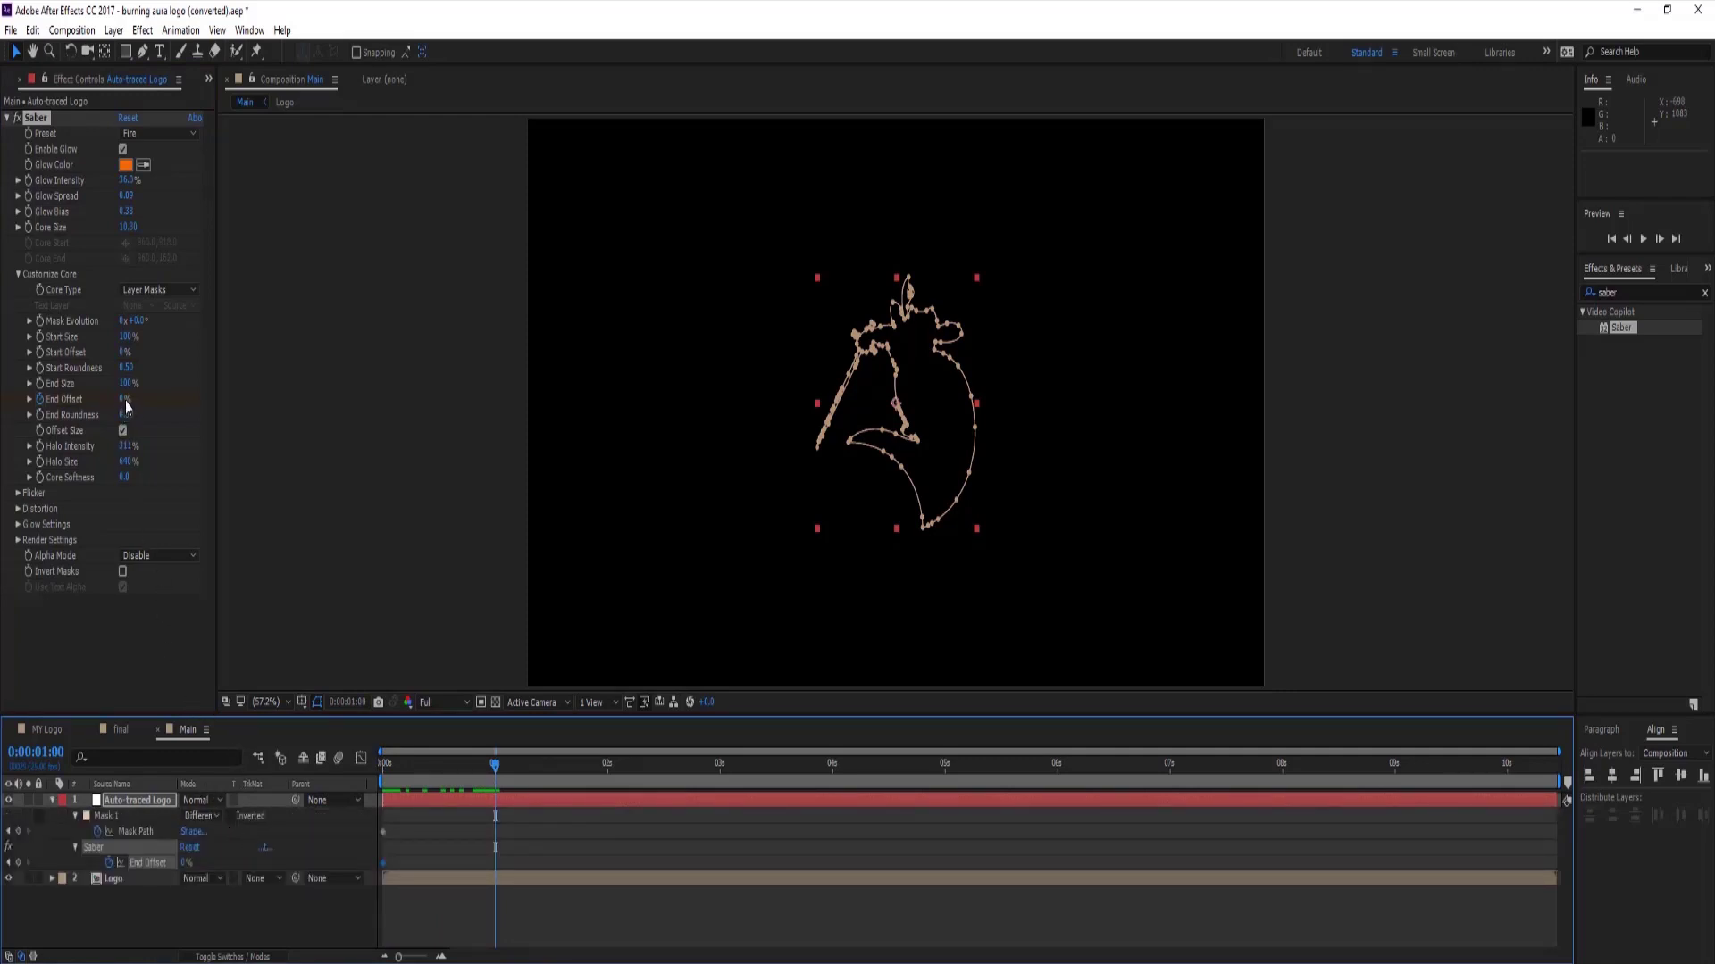
left_click_drag(122, 401, 223, 414)
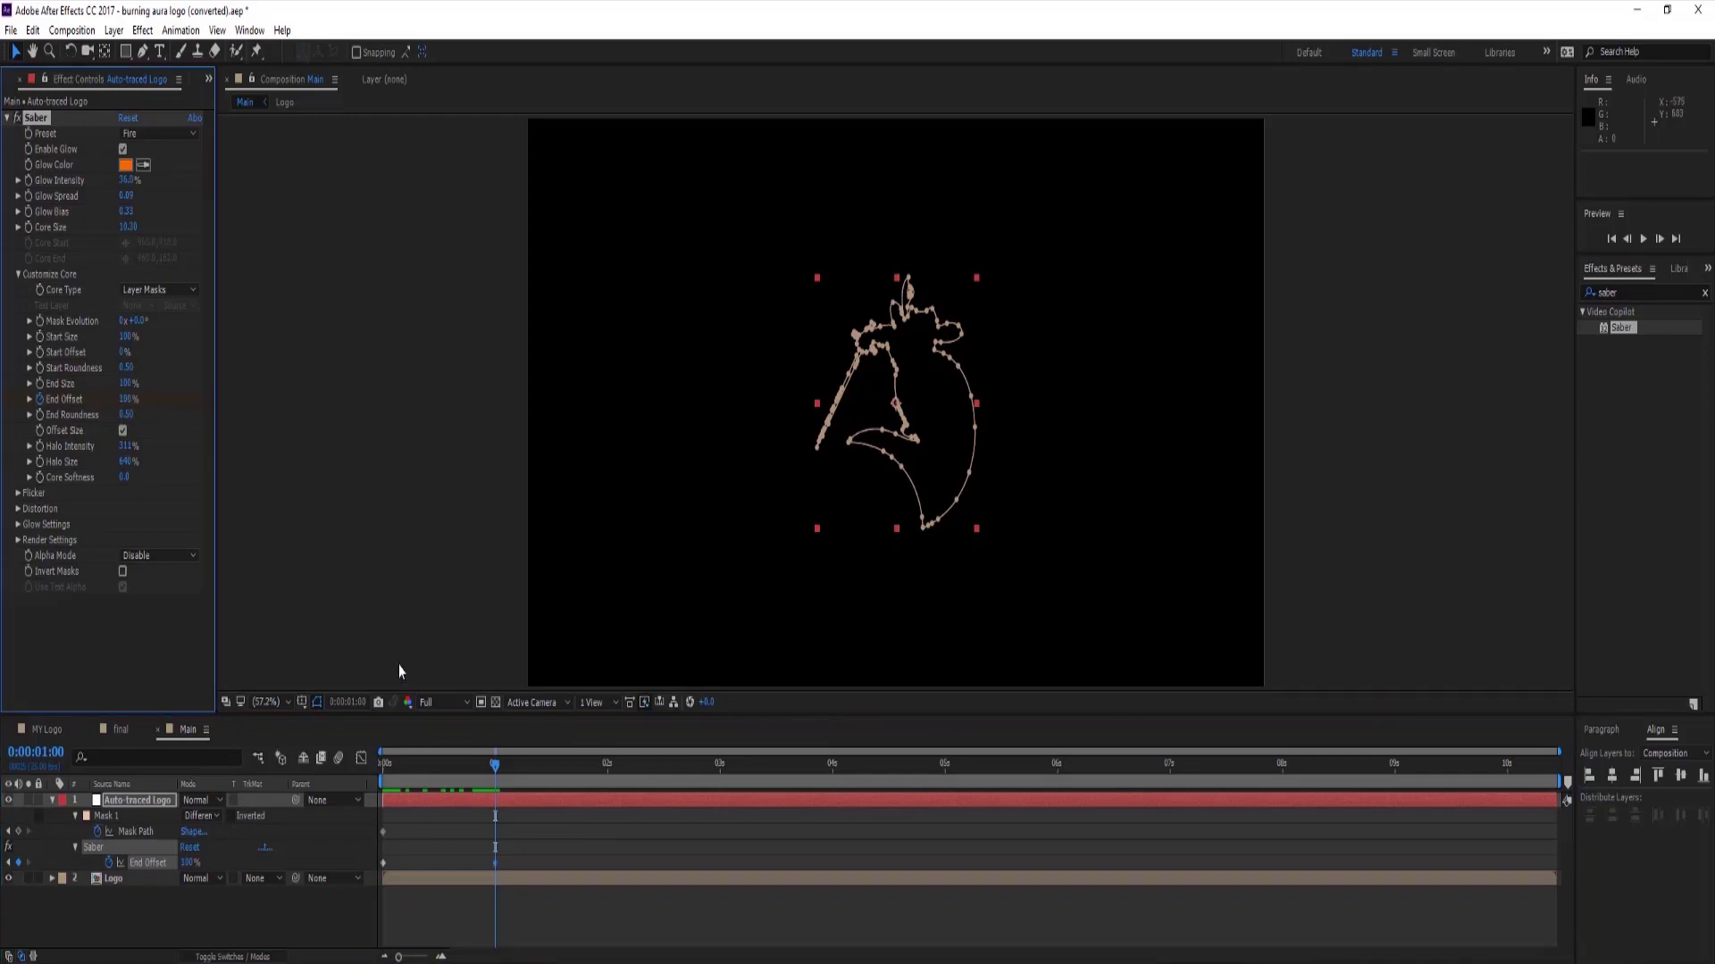
Delete the stray Mask Path keyframe and preview the fire drawing along the outline.
mouse_move(494, 768)
left_mouse_down()
mouse_move(384, 773)
mouse_move(501, 782)
left_mouse_up()
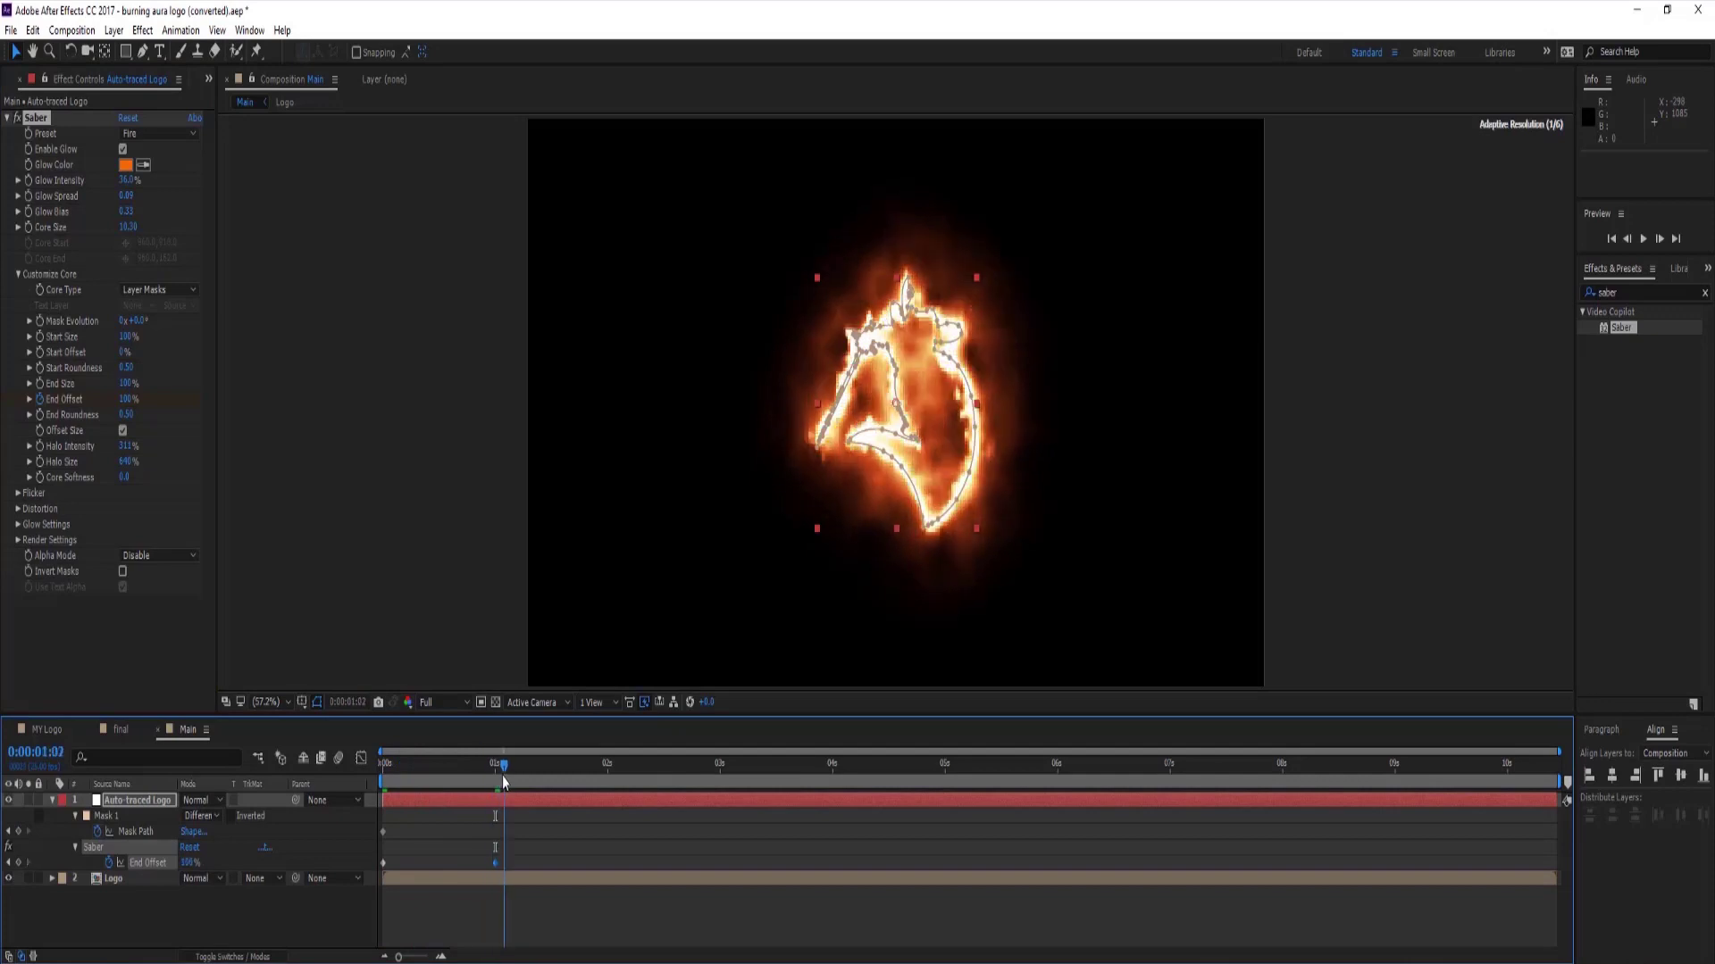
left_click(383, 831)
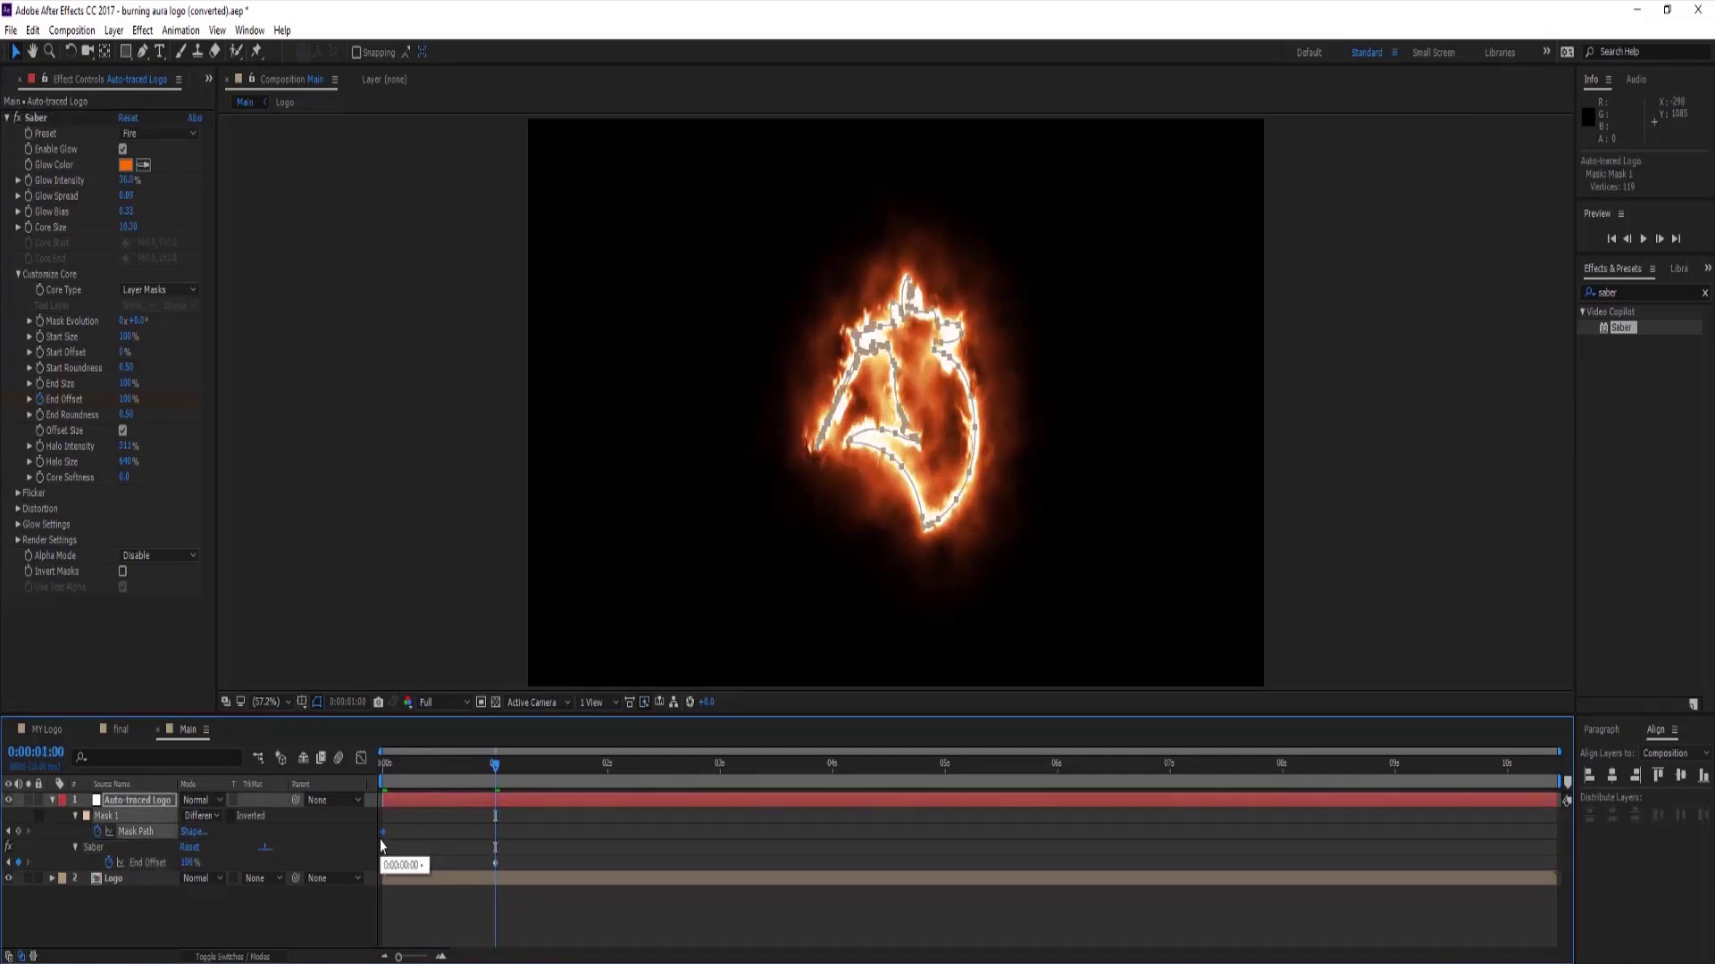
key("Delete")
mouse_move(492, 770)
left_mouse_down()
mouse_move(383, 773)
mouse_move(477, 776)
left_mouse_up()
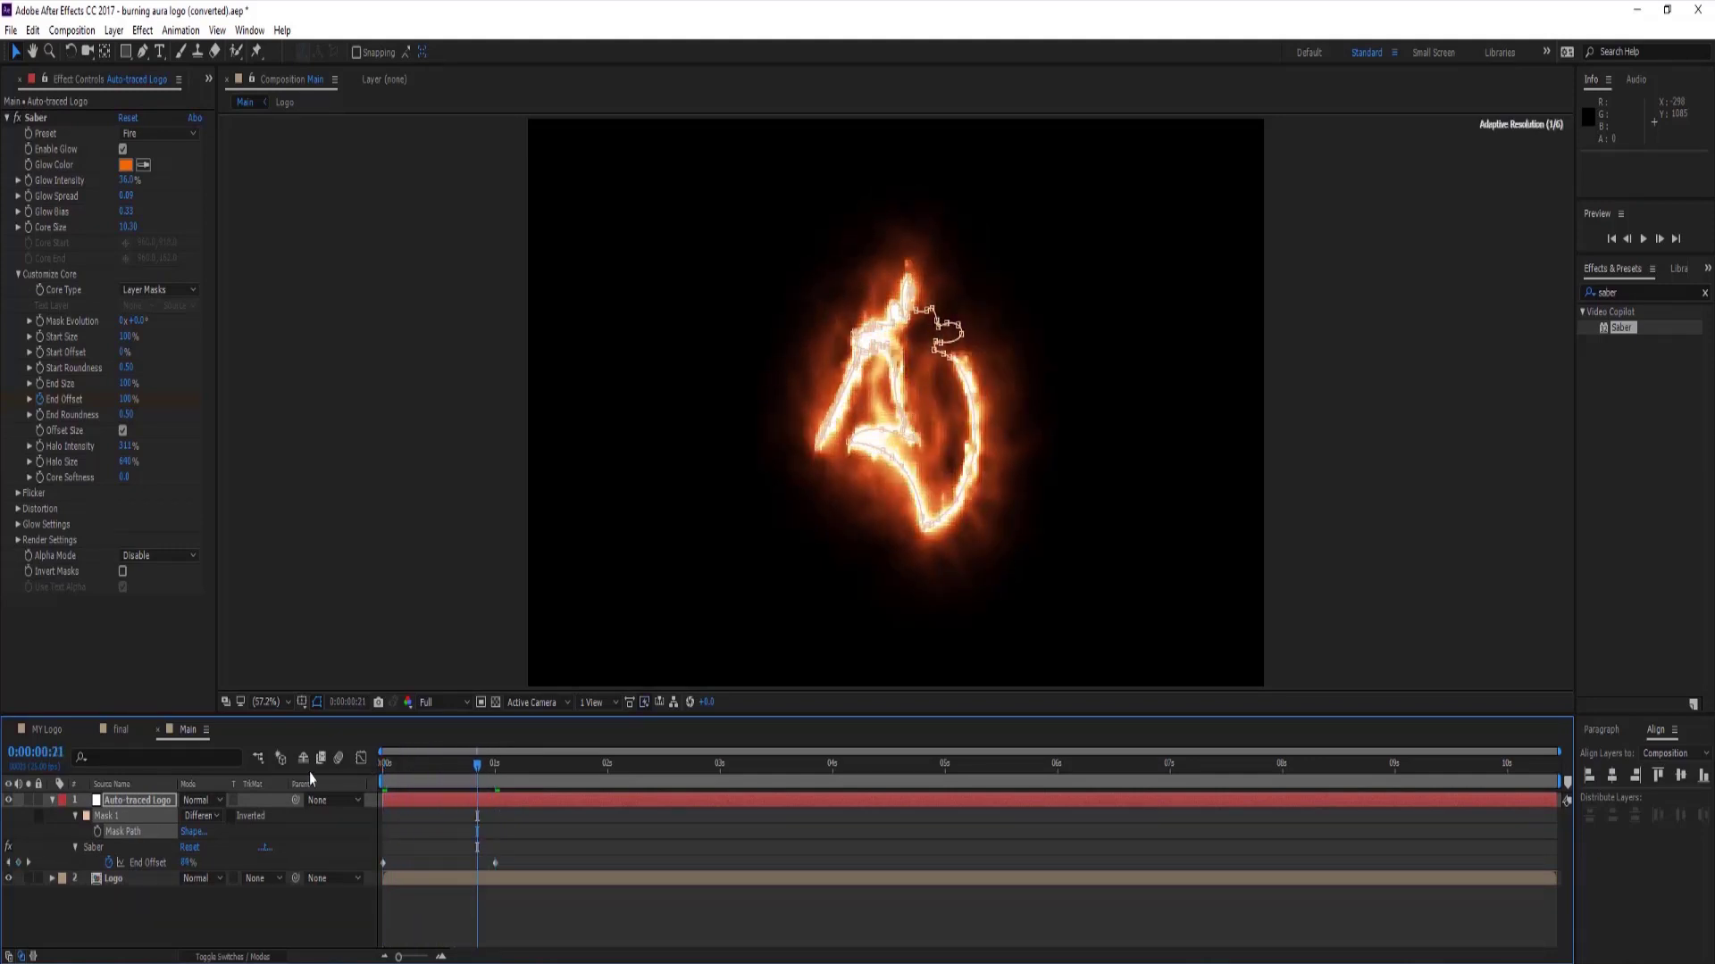
Duplicate the fire logo layer and start the copy at 0:00:00:21.
key("u")
left_click(144, 801)
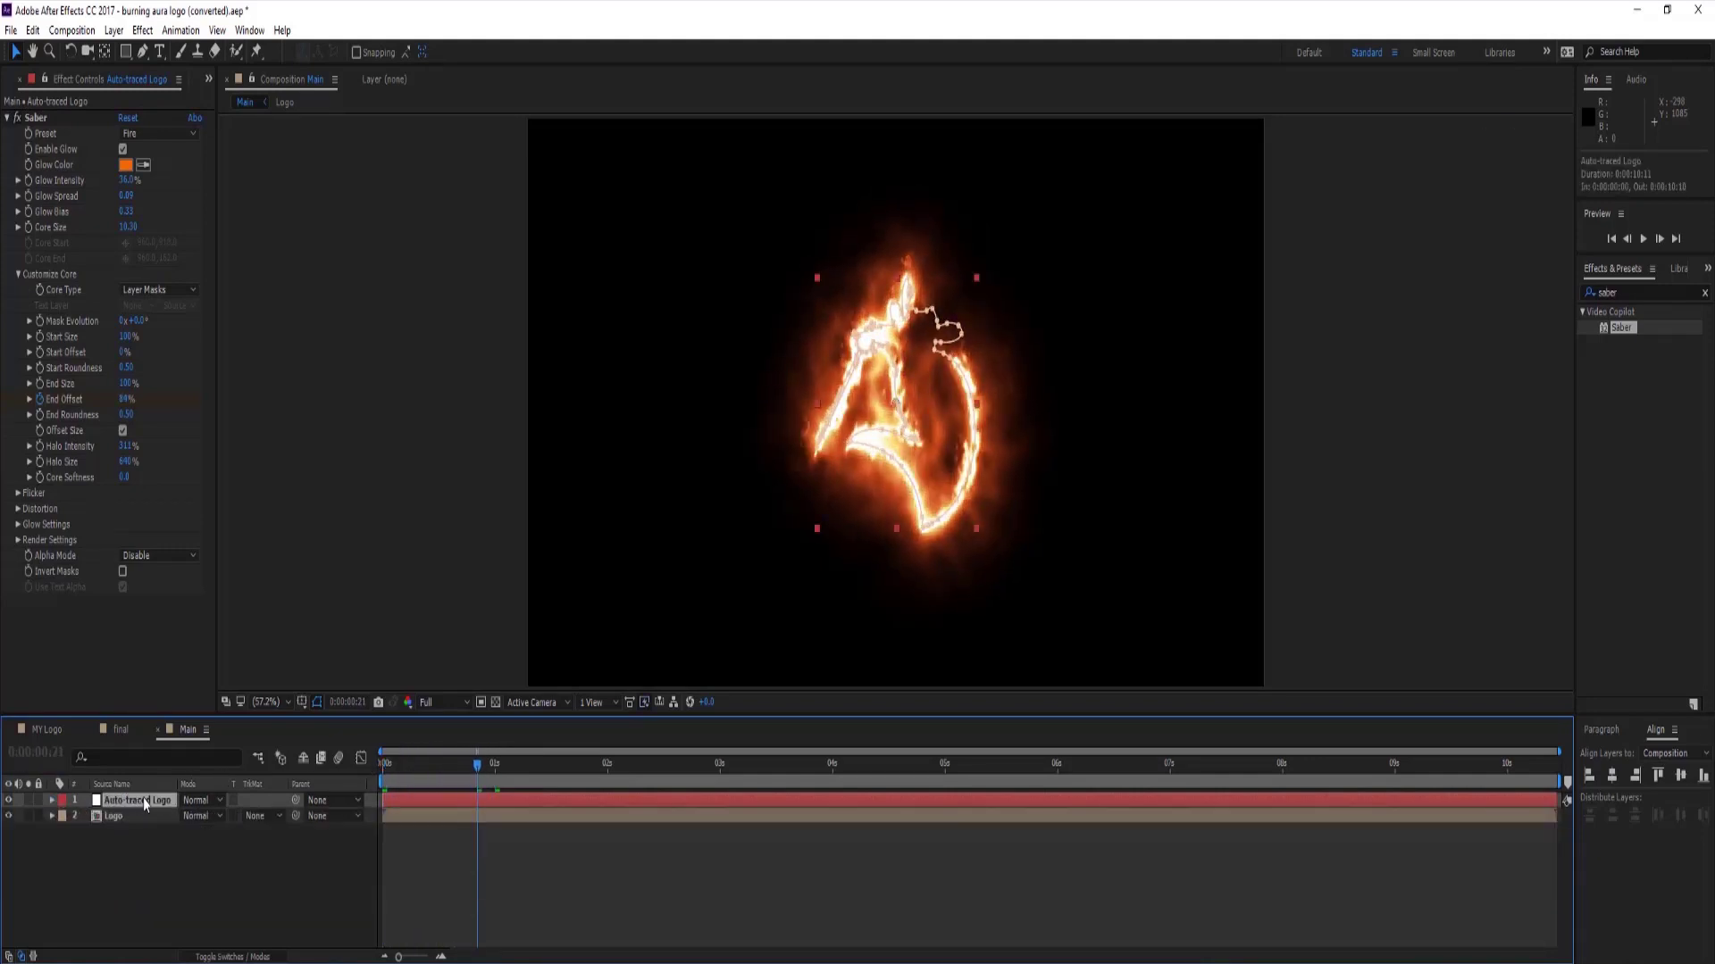
key("ctrl+d")
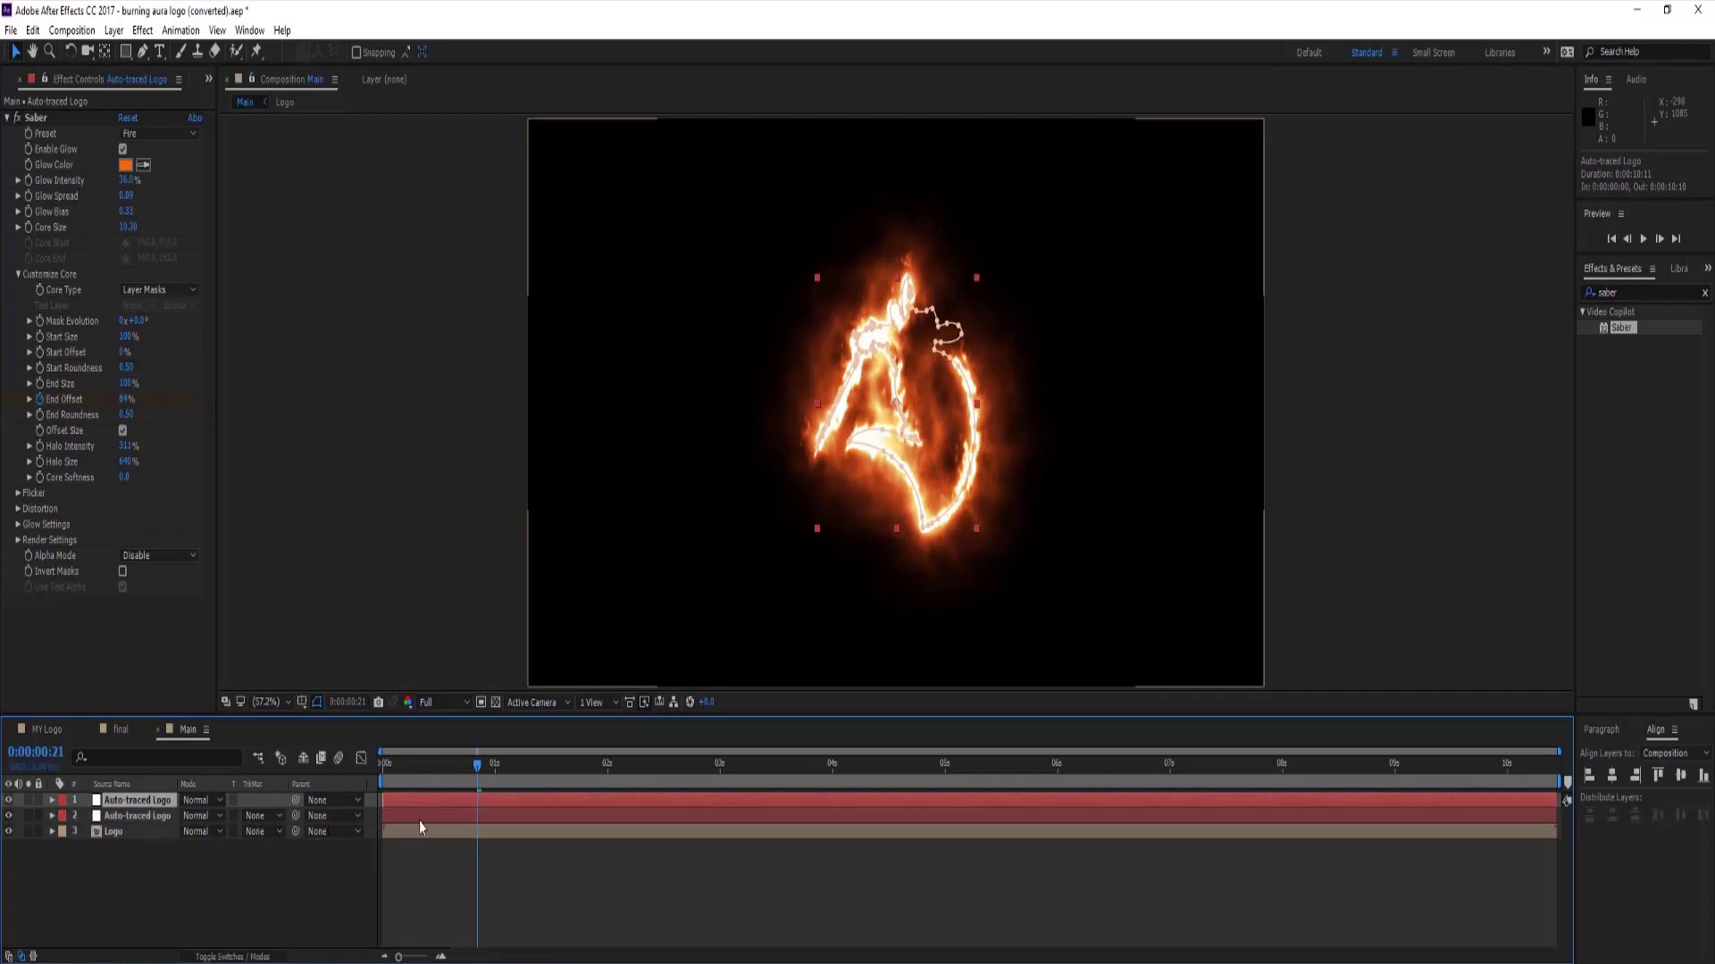
left_click_drag(454, 809, 553, 806)
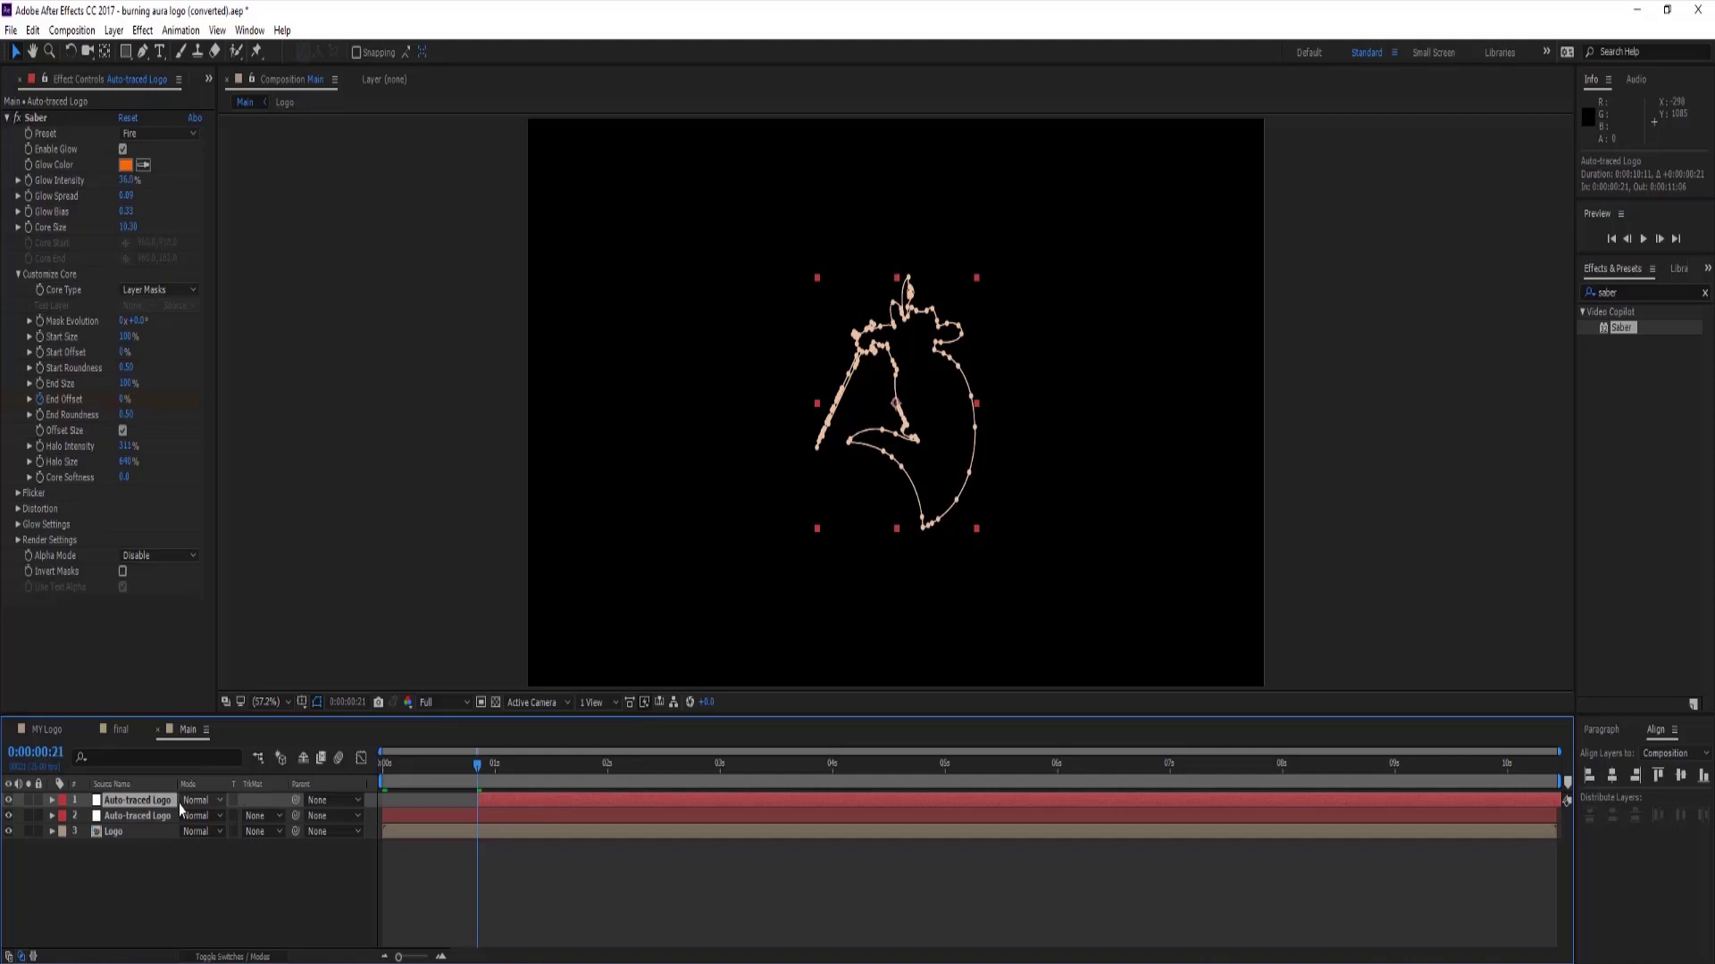
Set the copy's Mask Evolution to 180° and Composite to Transparent, then preview both fires.
left_click(136, 322)
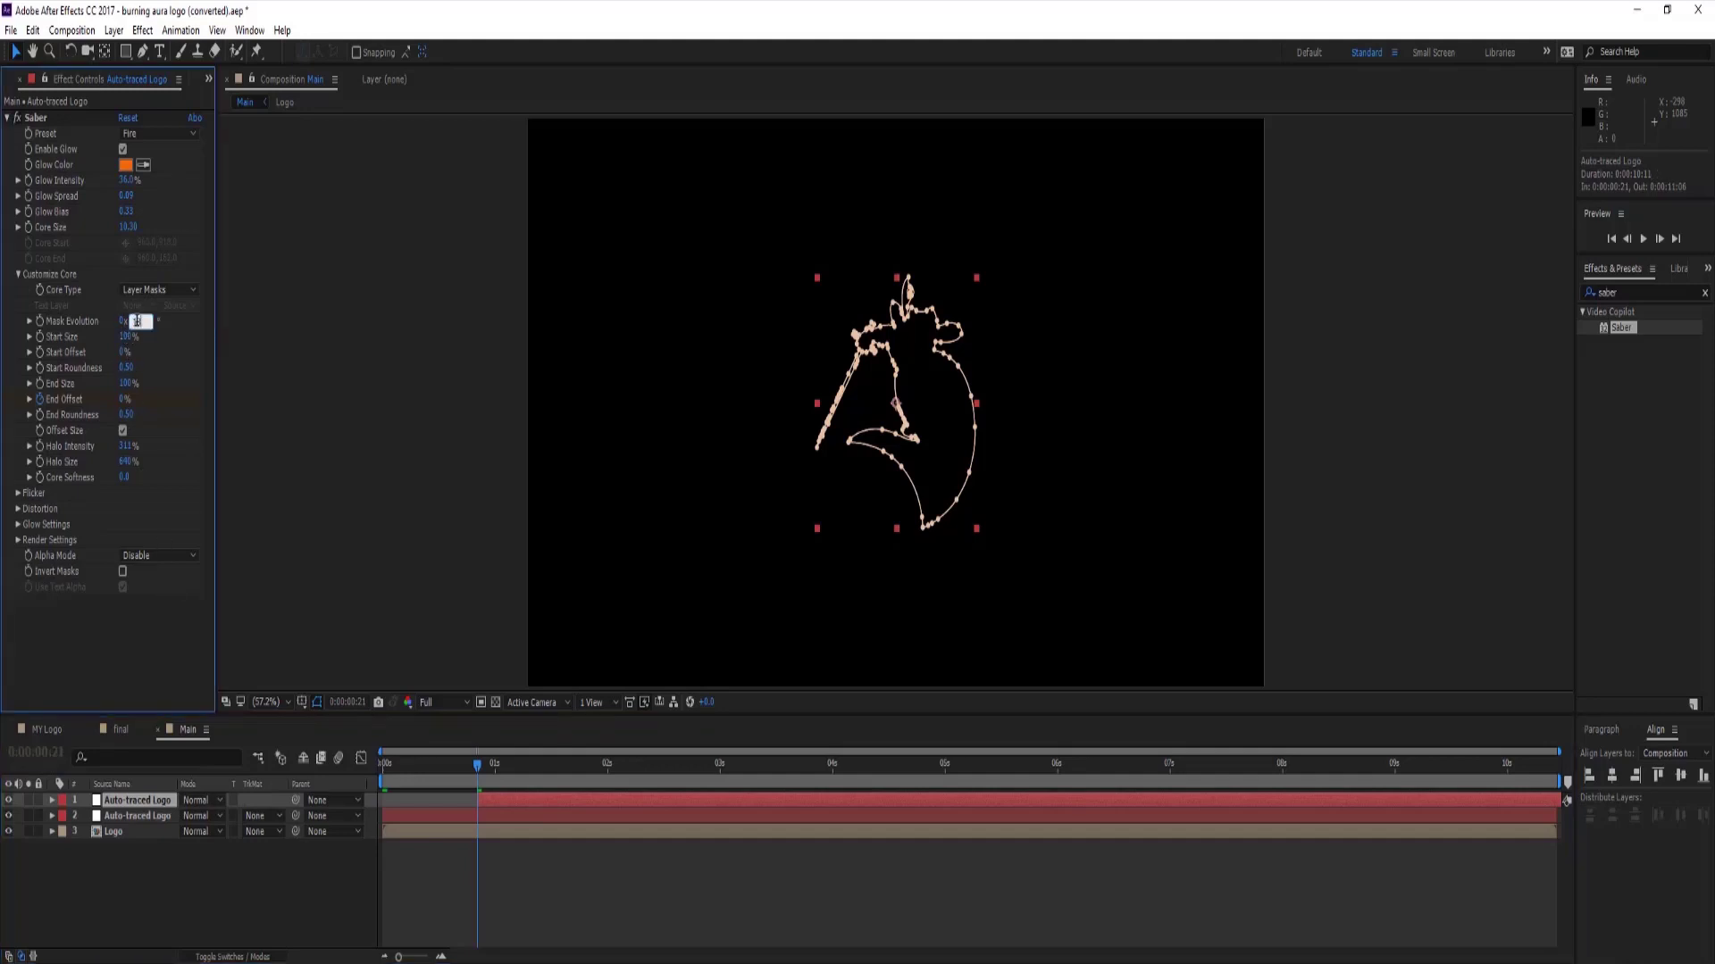
key("Return")
left_click(19, 540)
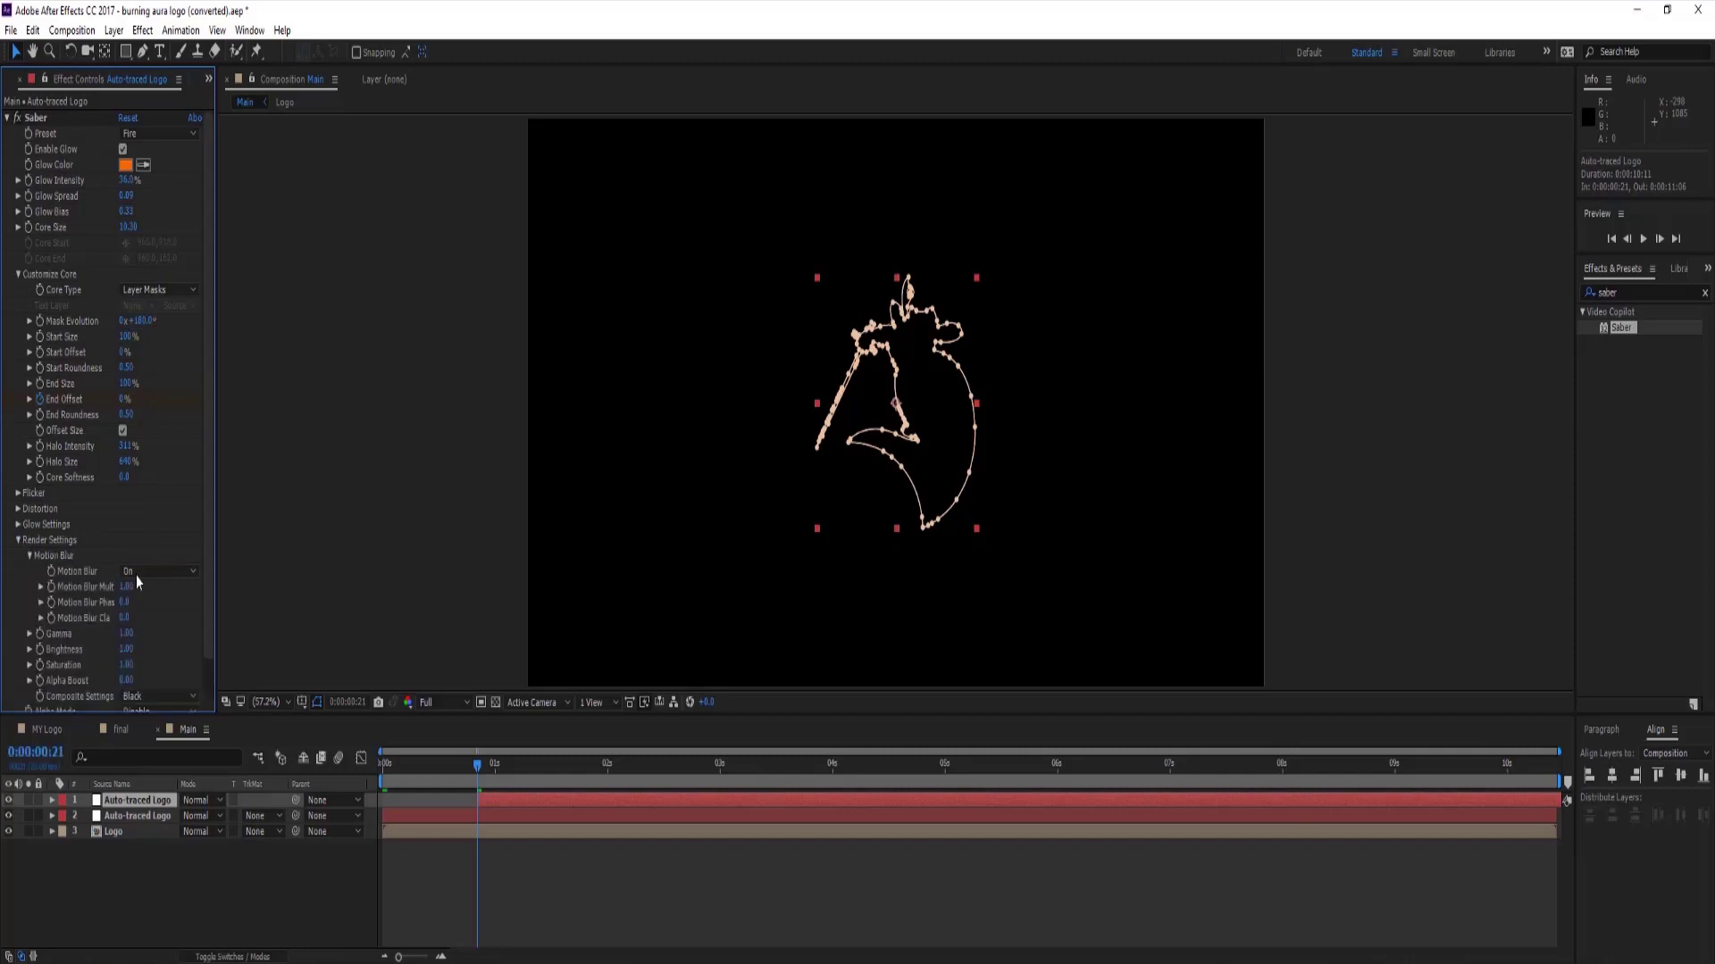
scroll(147, 580, "down", 1)
left_click(170, 657)
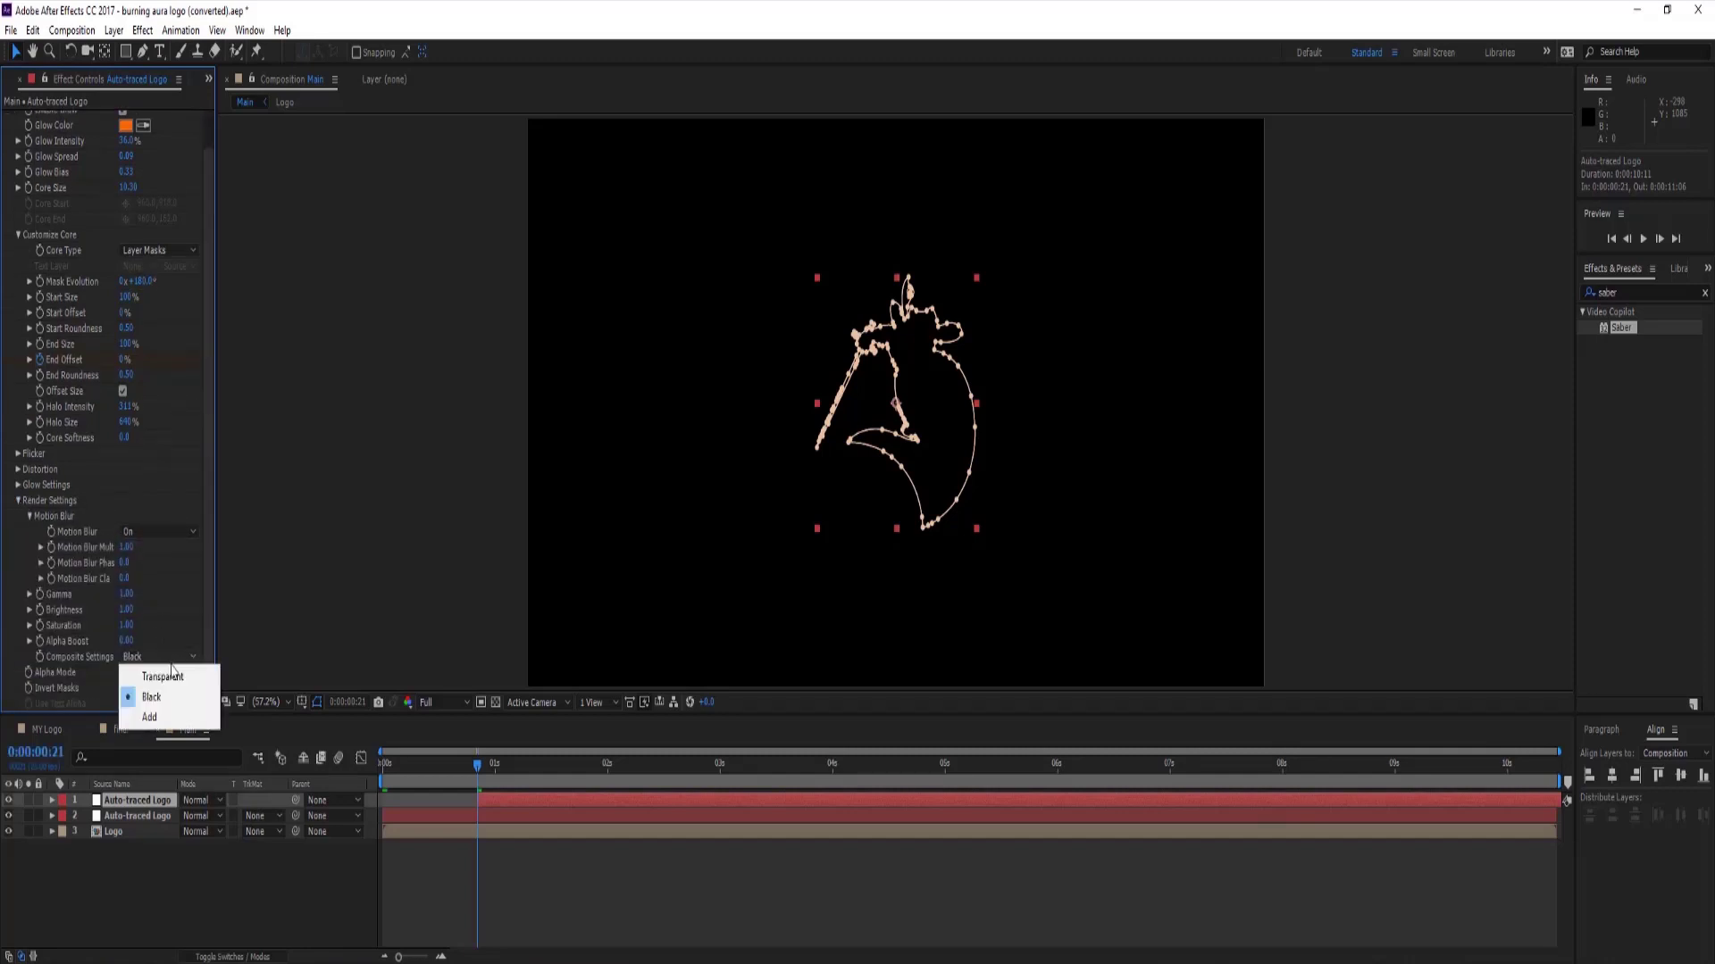
left_click(175, 677)
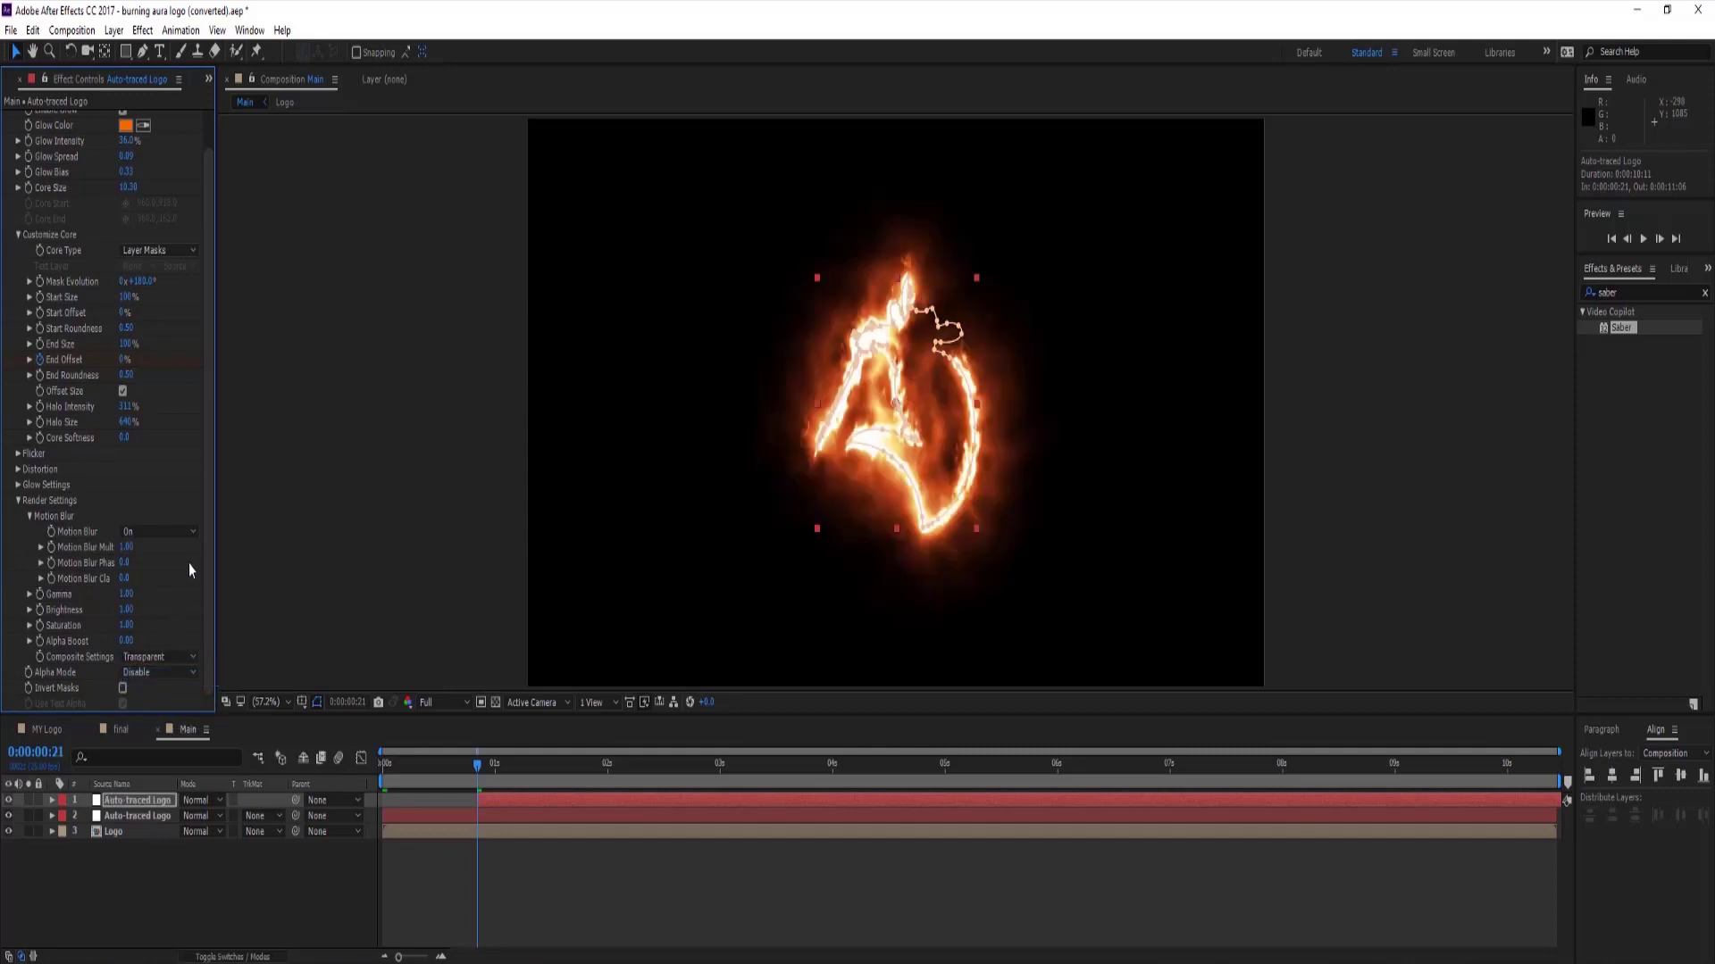
scroll(202, 457, "up", 1)
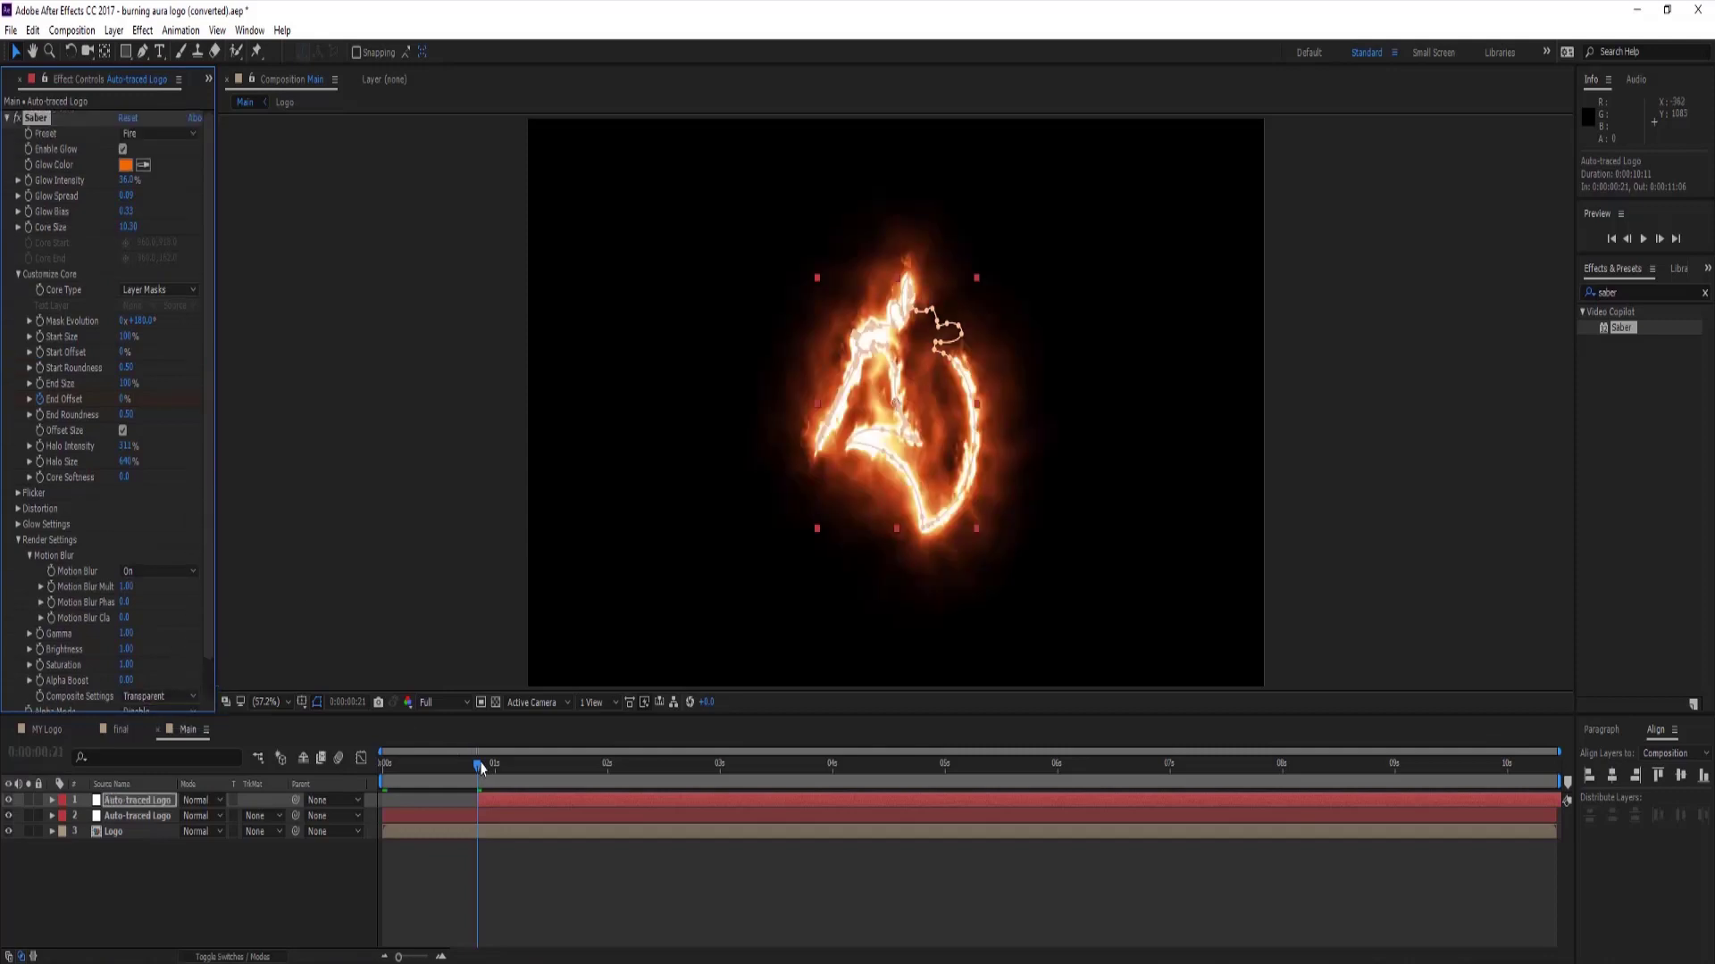
left_click_drag(476, 765, 606, 793)
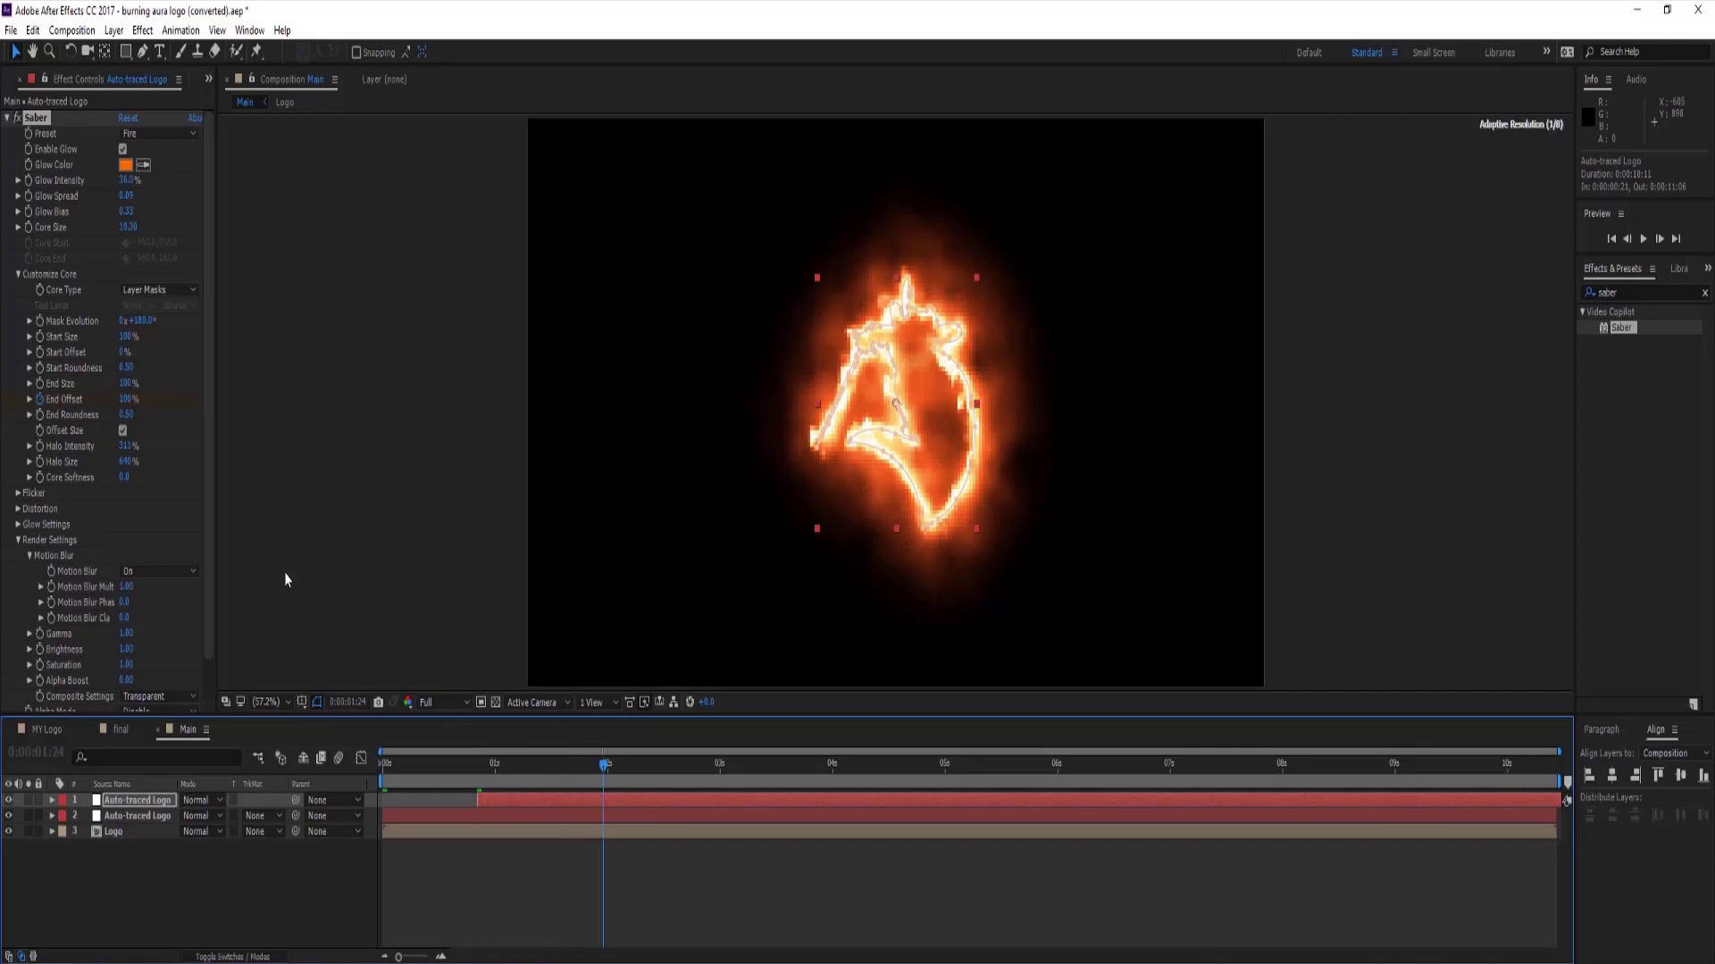
Switch the copy to the Hot preset and move the Logo layer above the fire layers.
left_click(170, 134)
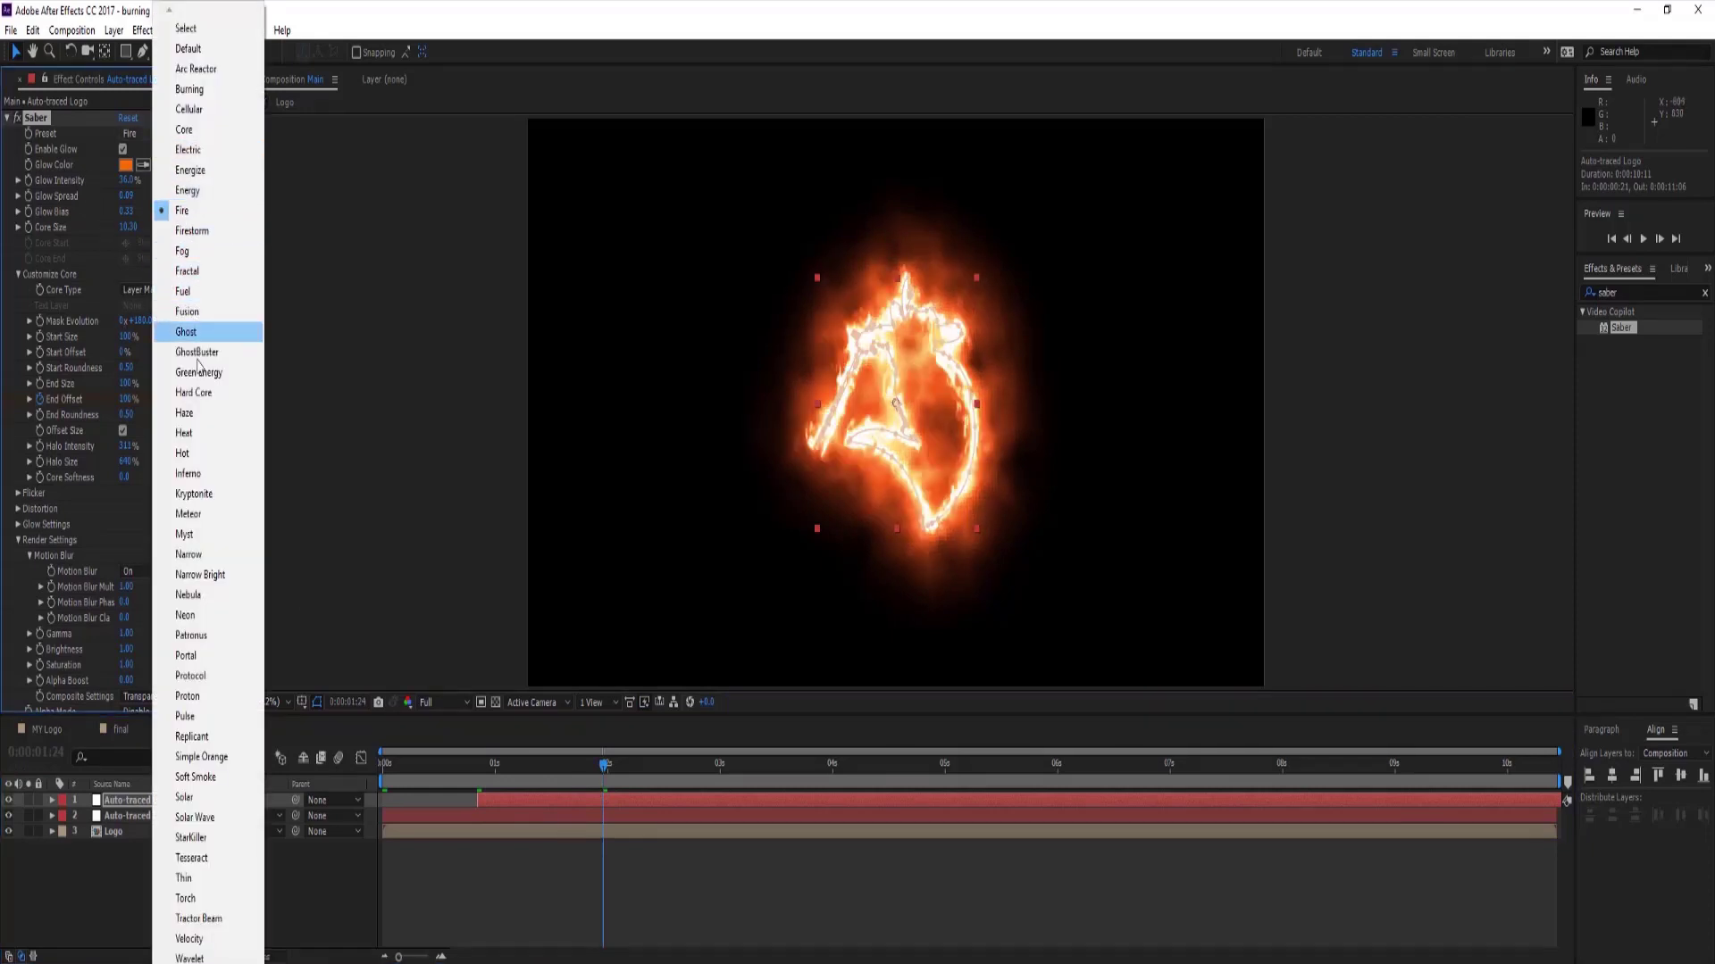
left_click(205, 453)
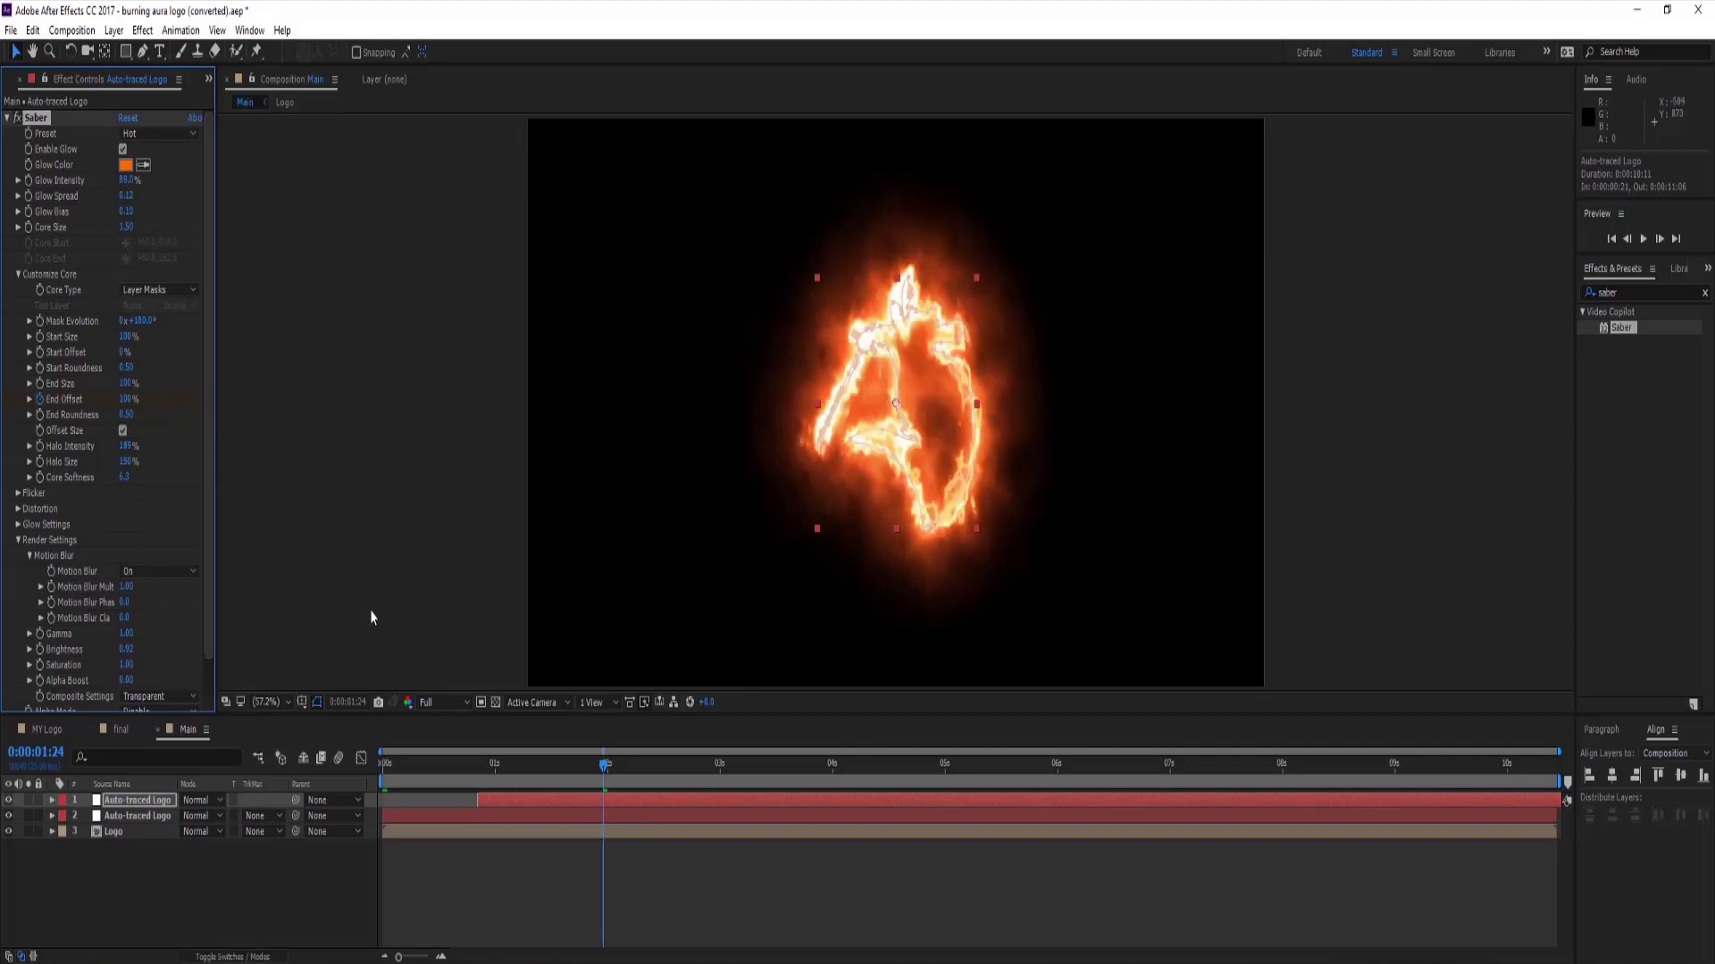
left_click_drag(605, 766, 541, 765)
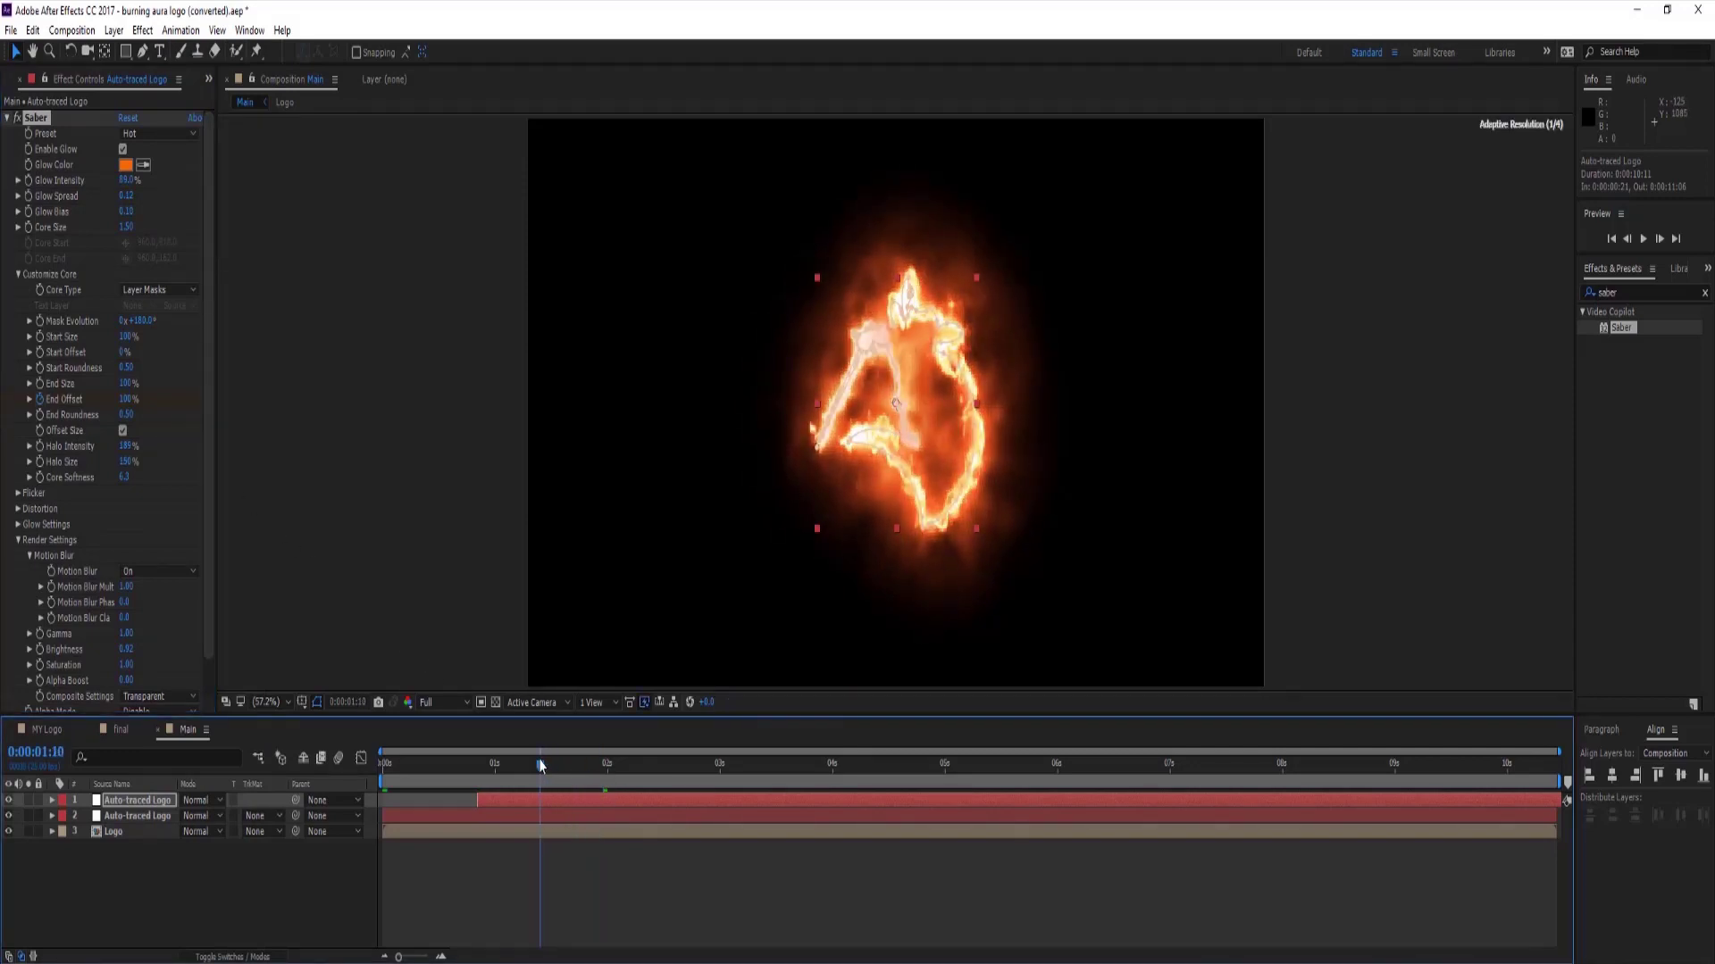
left_click_drag(120, 834, 129, 795)
Set the bottom fire layer's Saber Glow Color to blue (0006FF).
left_click(136, 817)
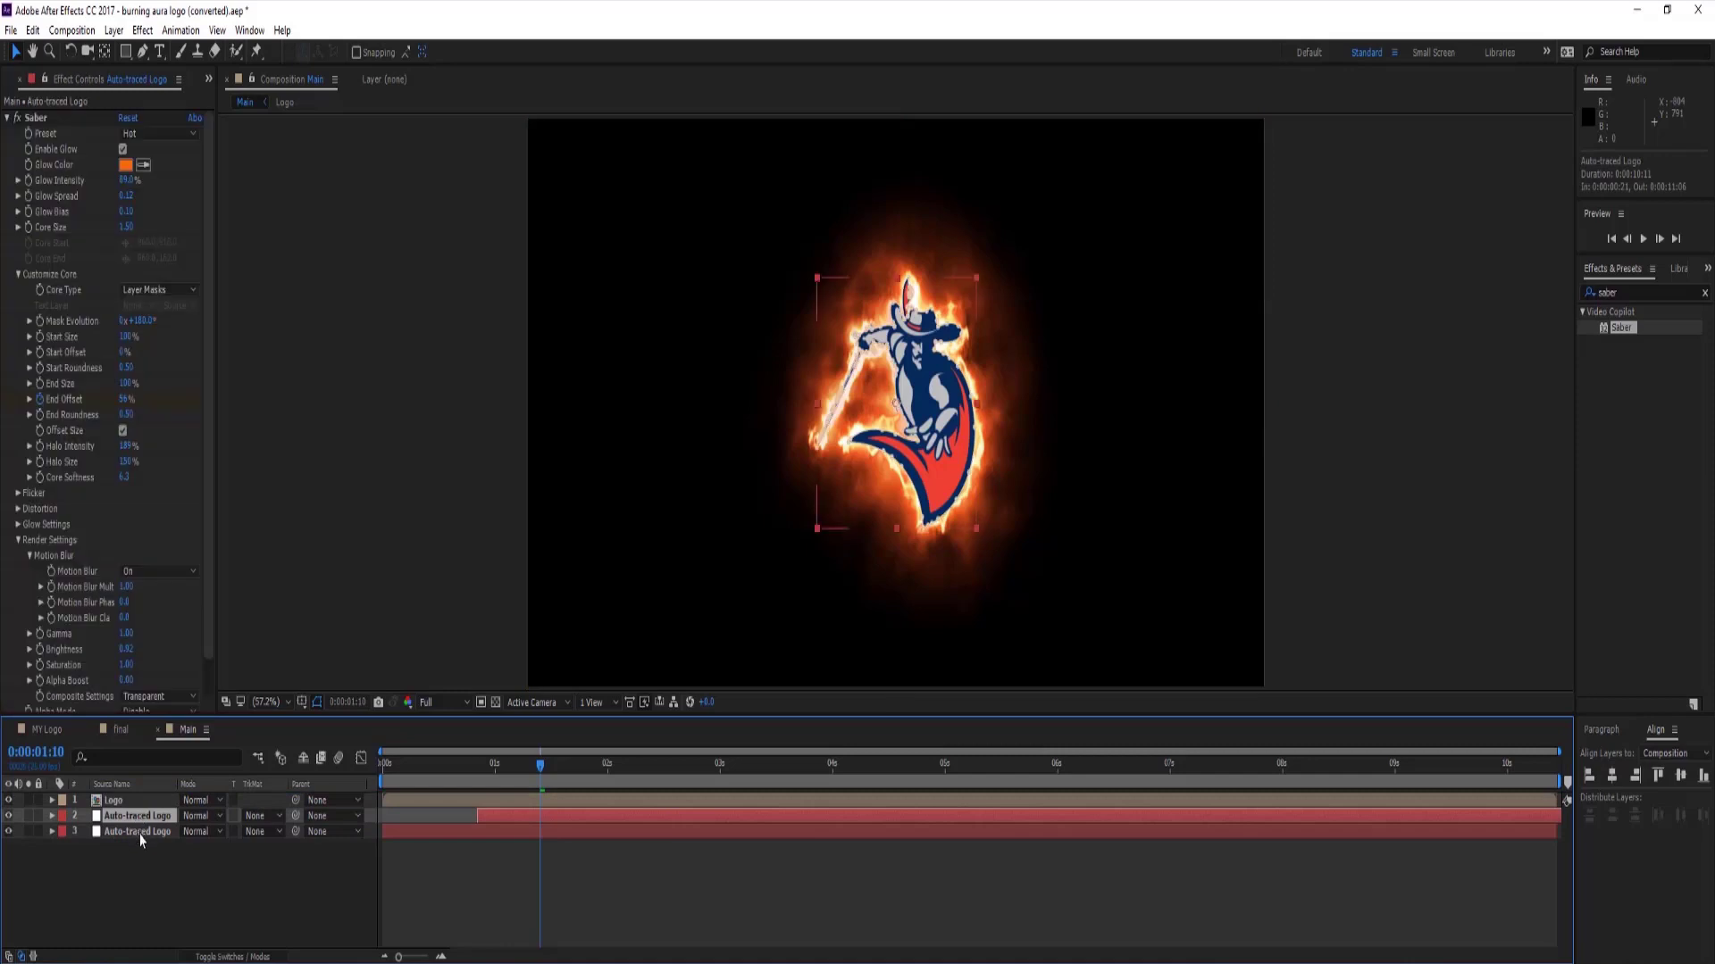
left_click(140, 833)
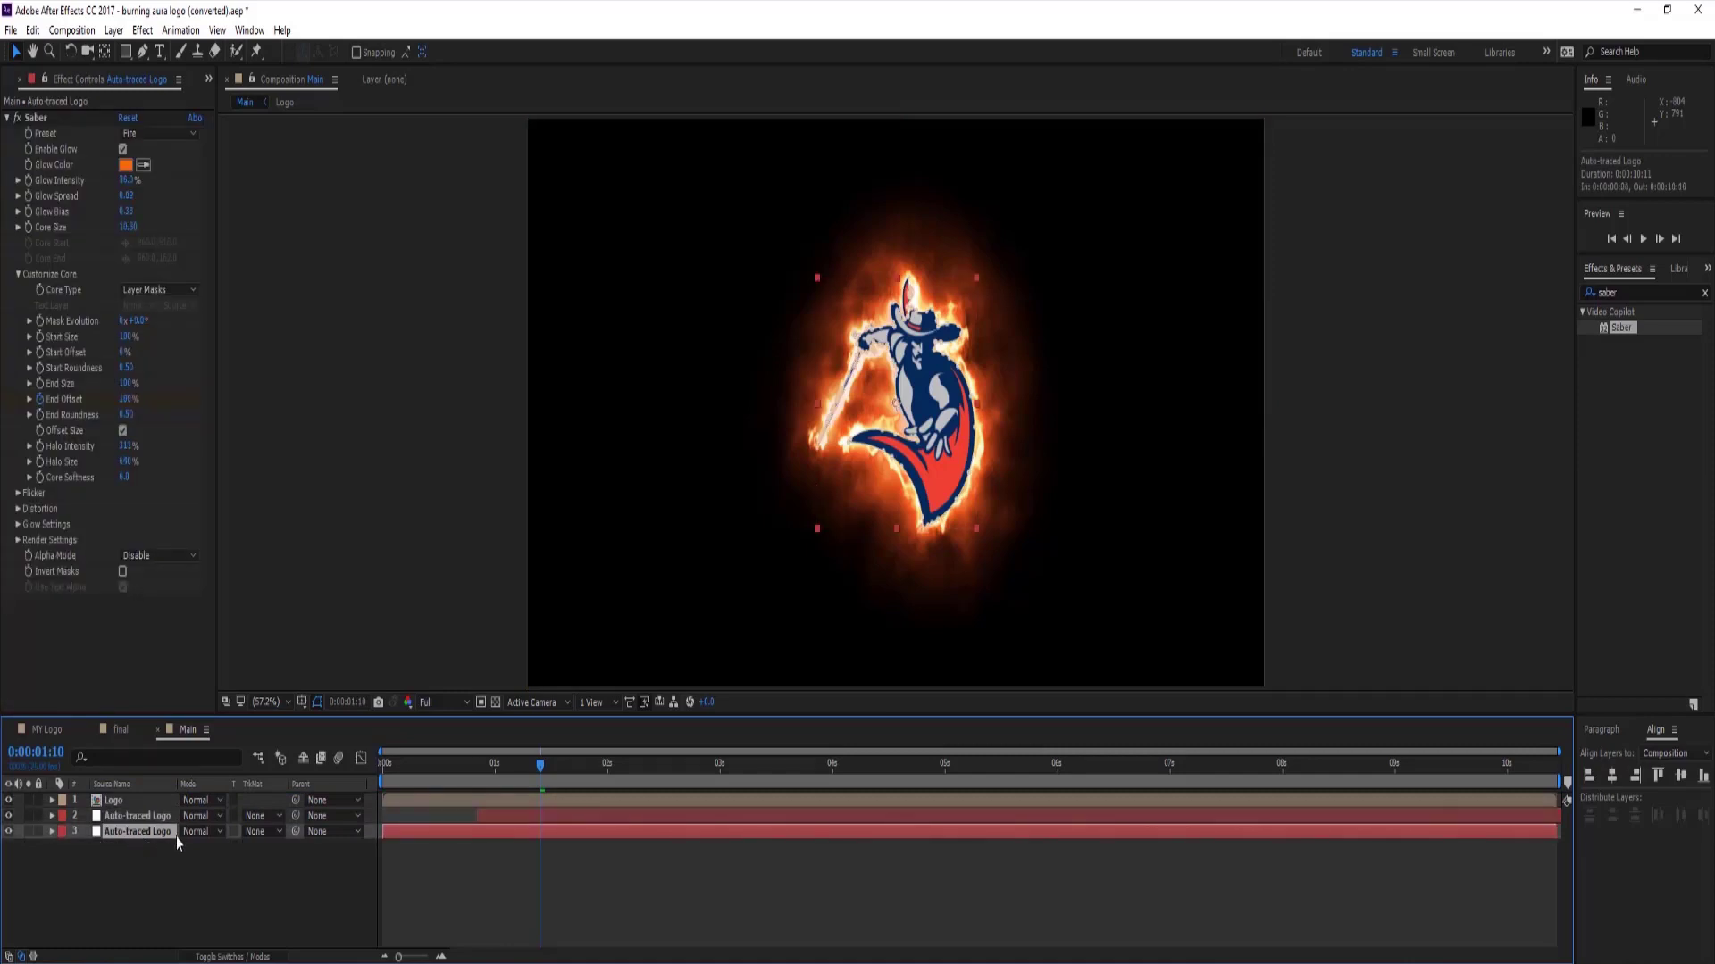
left_click(125, 165)
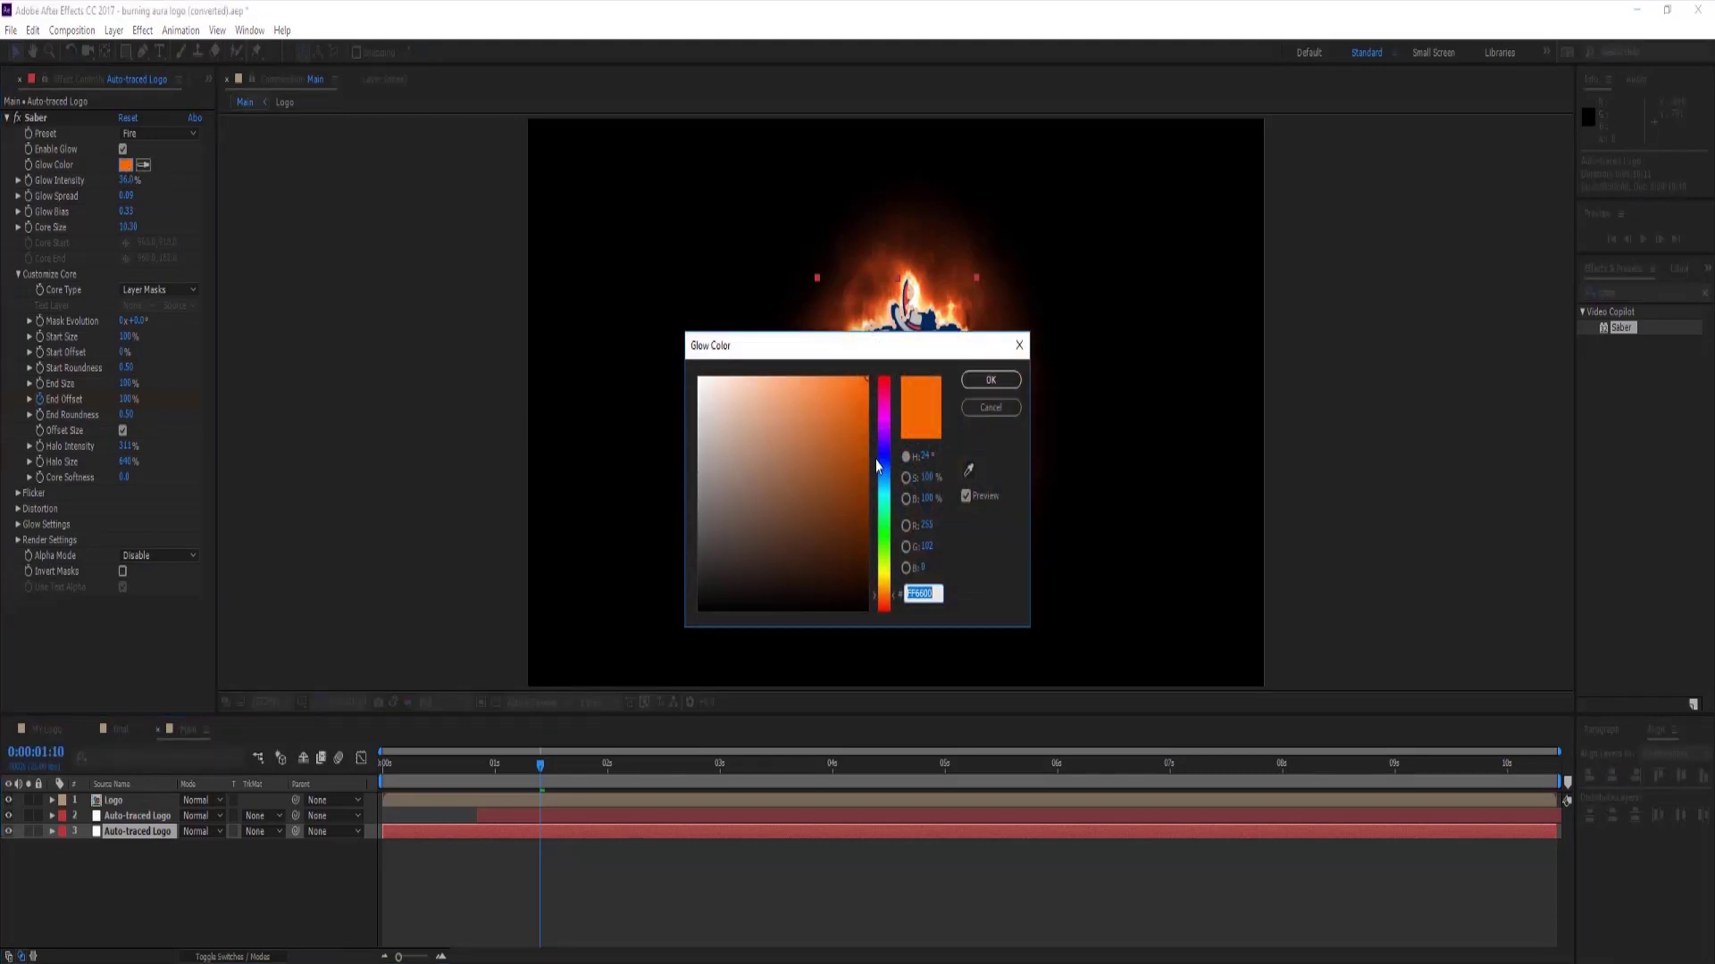
left_click(880, 459)
left_click(883, 457)
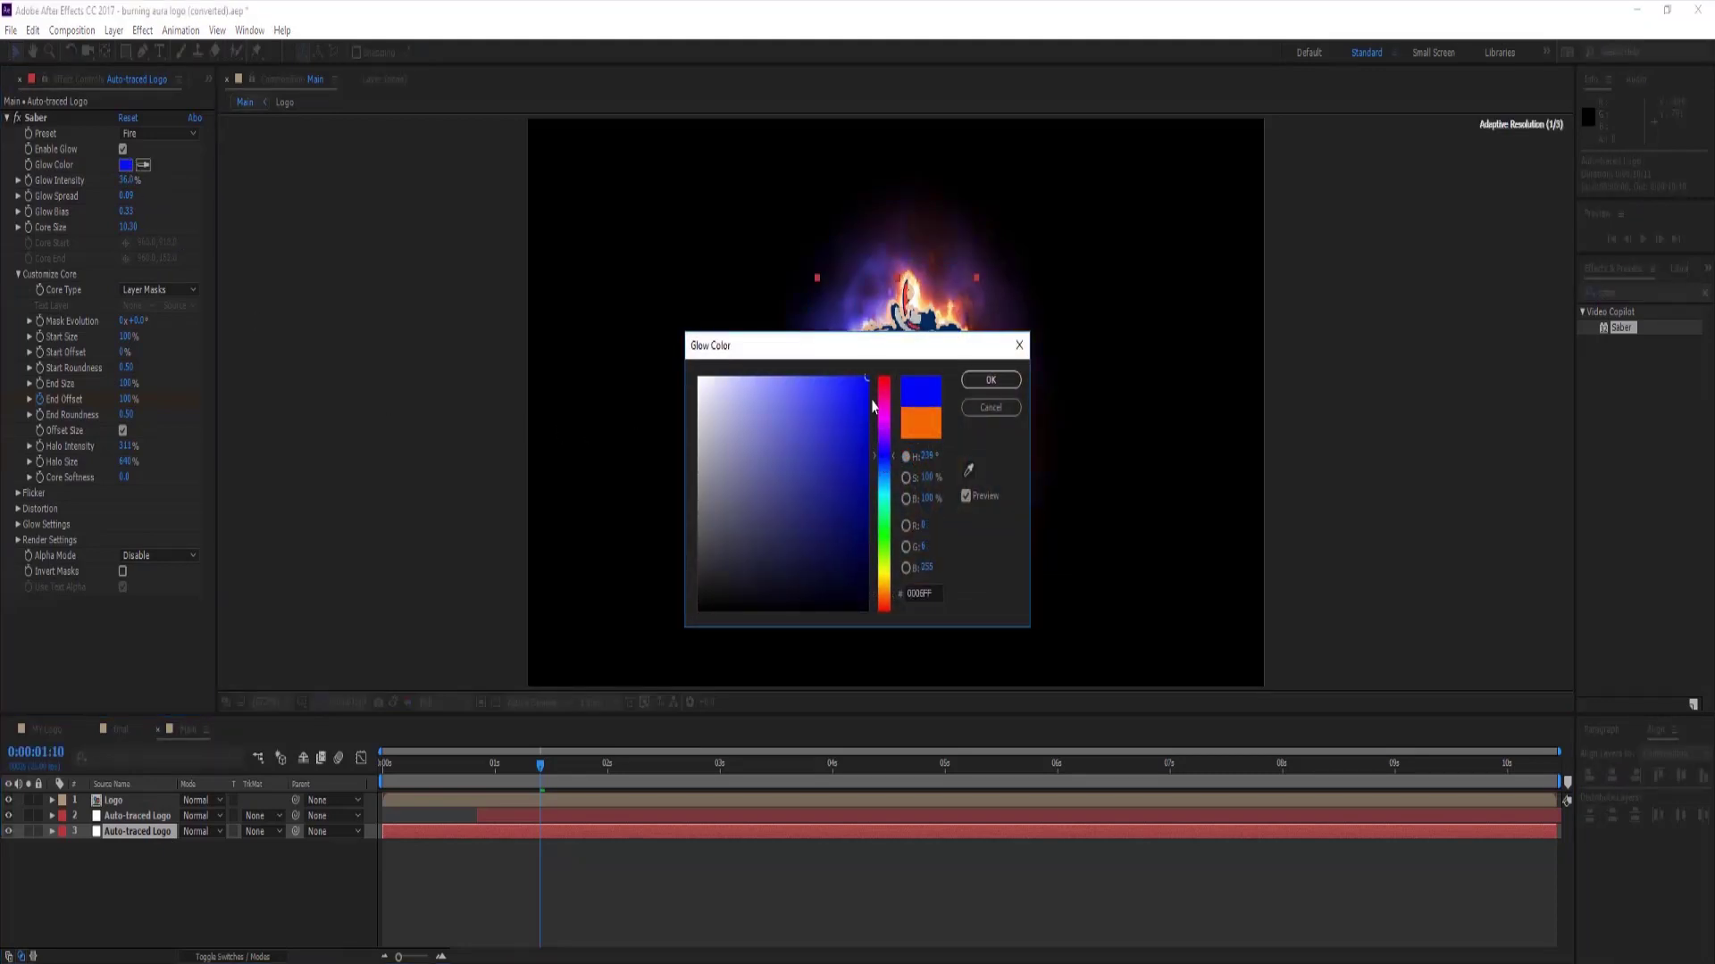
left_click(990, 380)
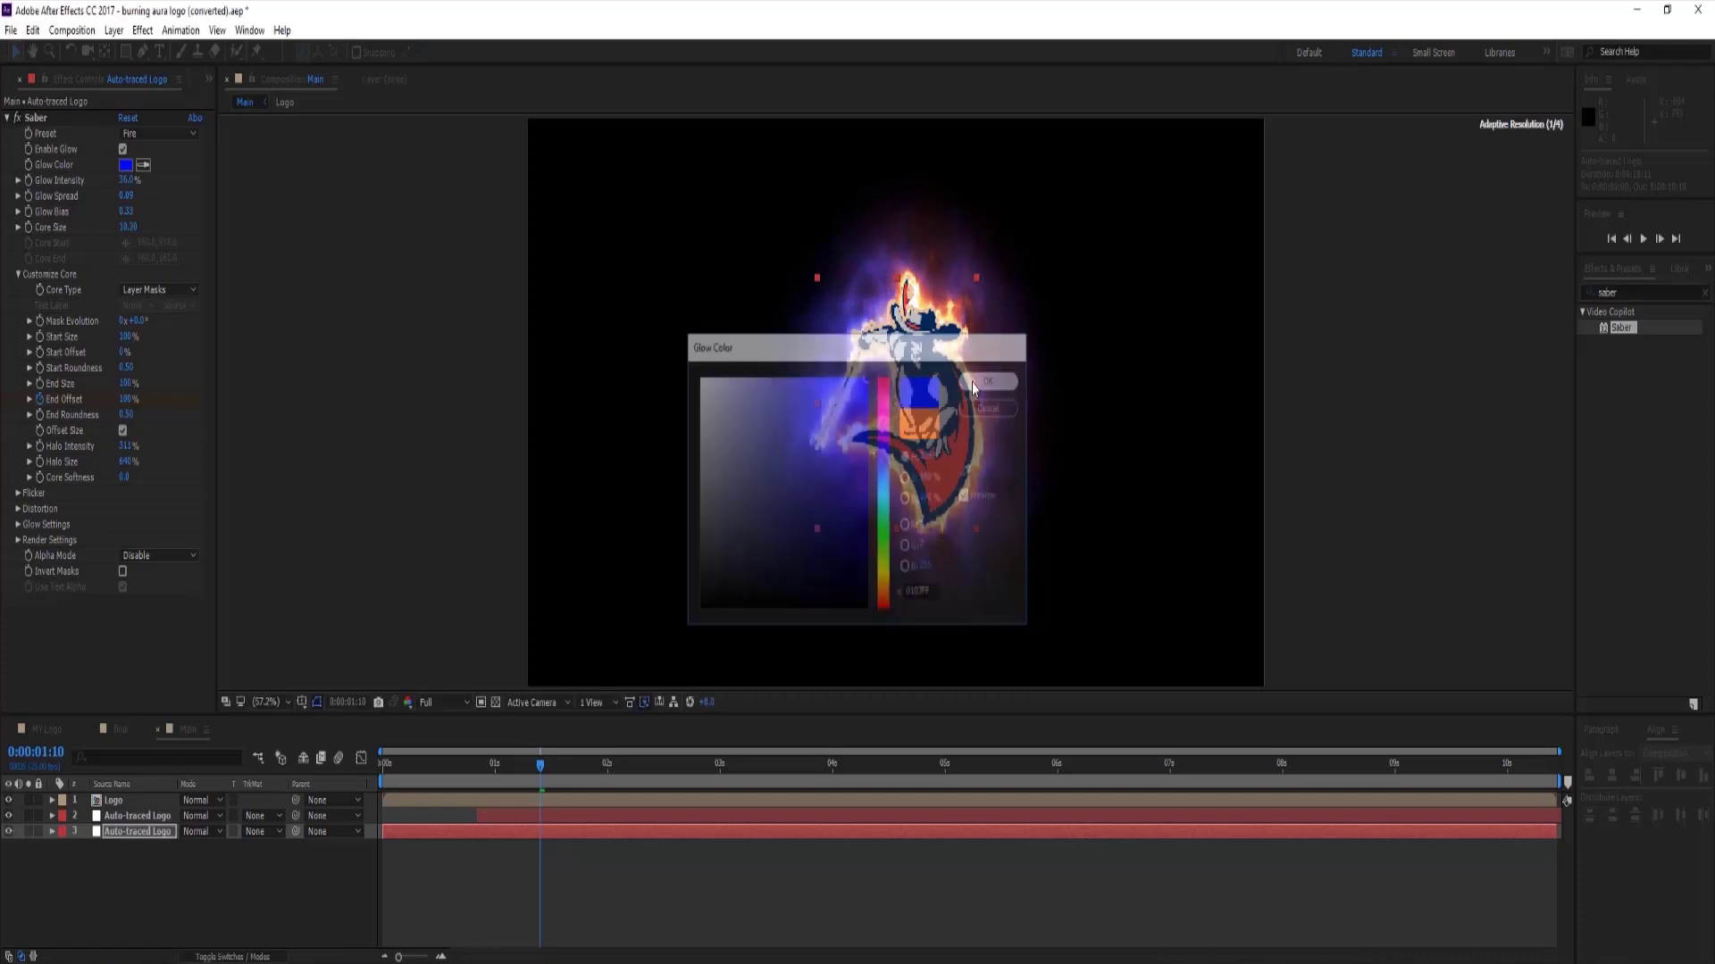
Eyedrop a red glow colour from the logo for the Hot fire layer and preview at 1:18.
left_click(136, 815)
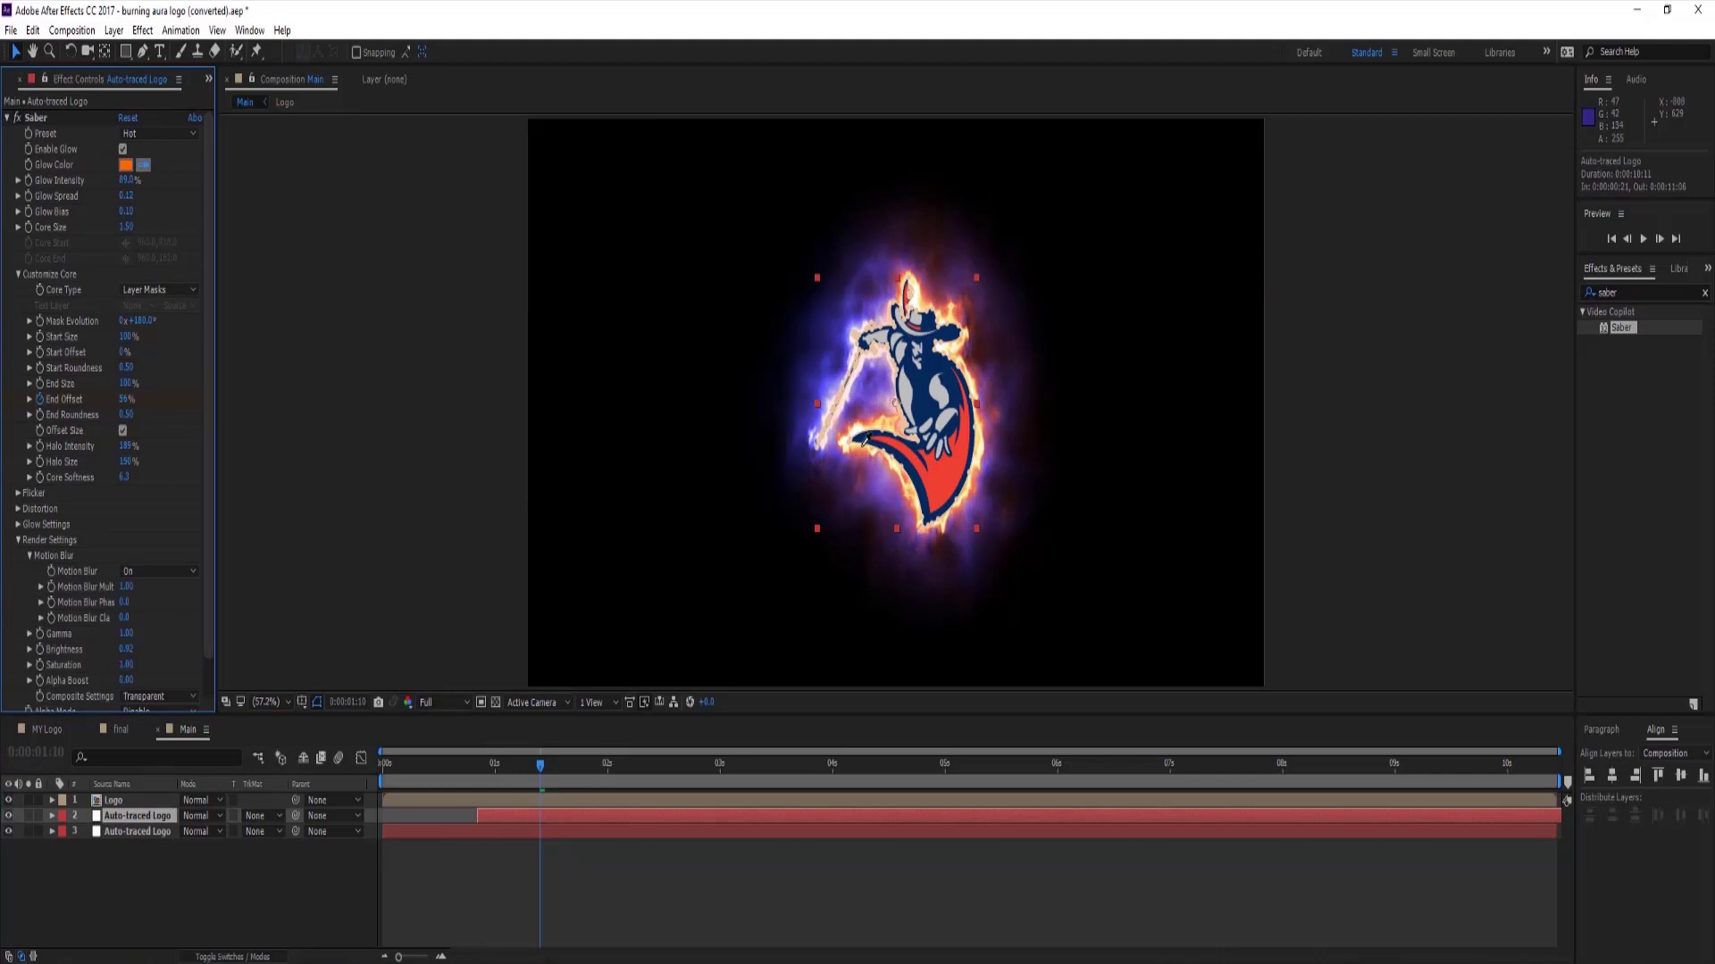
left_click(143, 165)
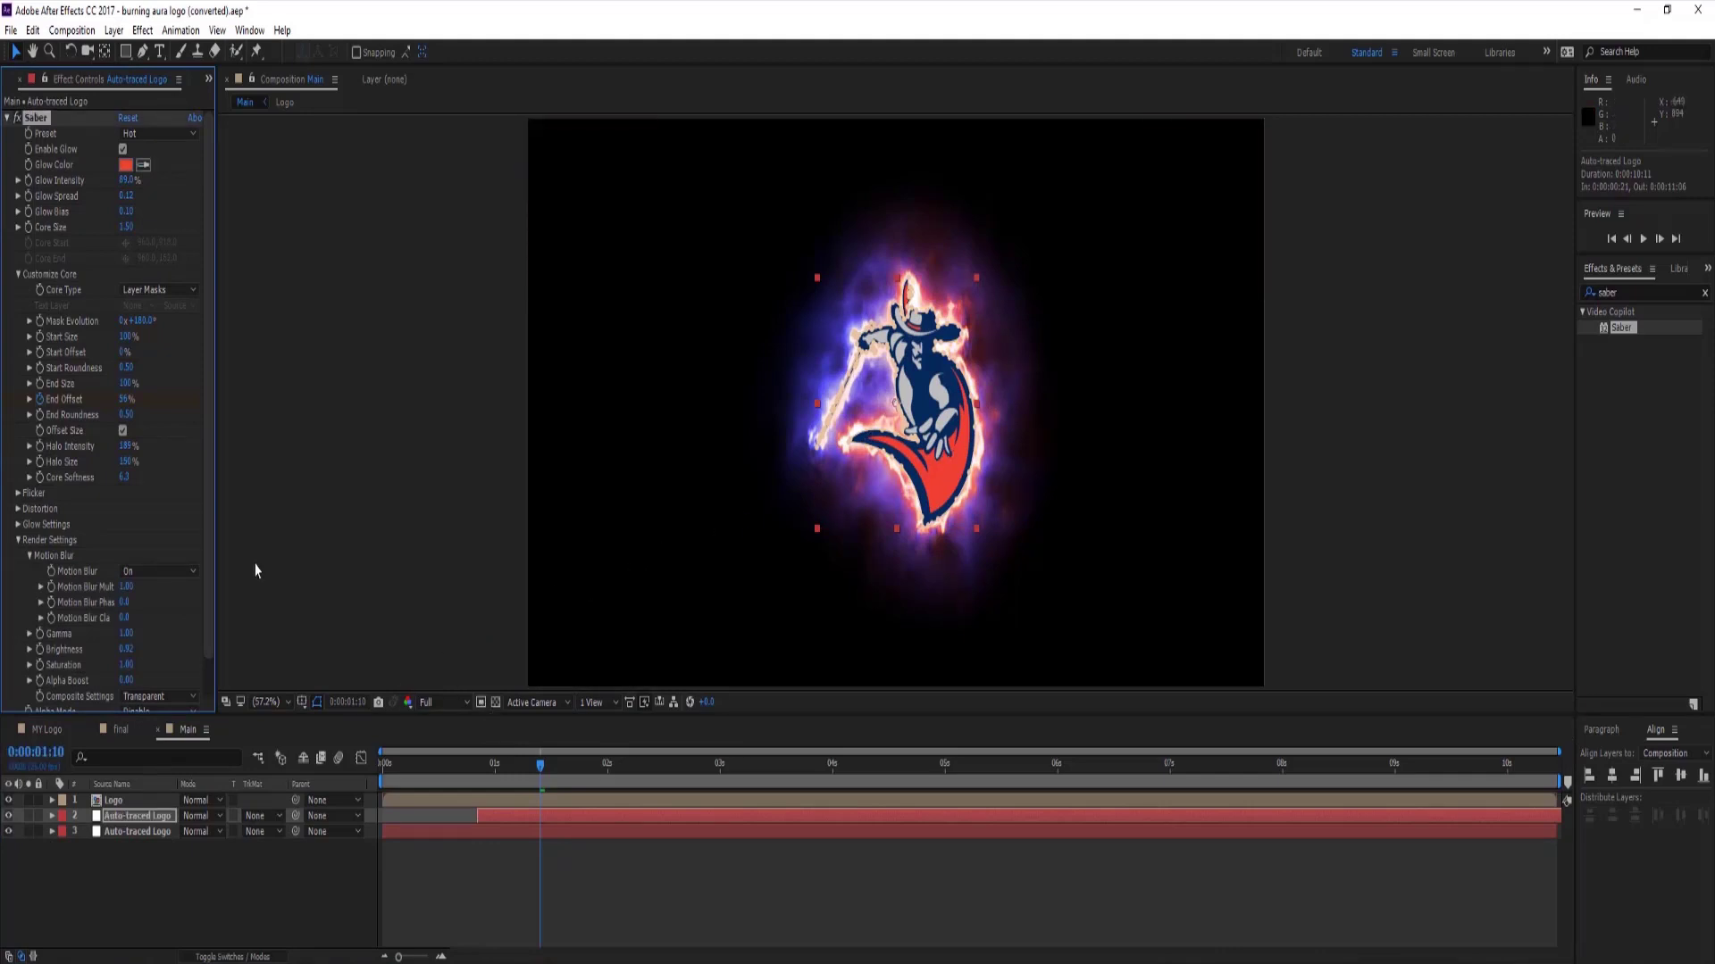
left_click(141, 835)
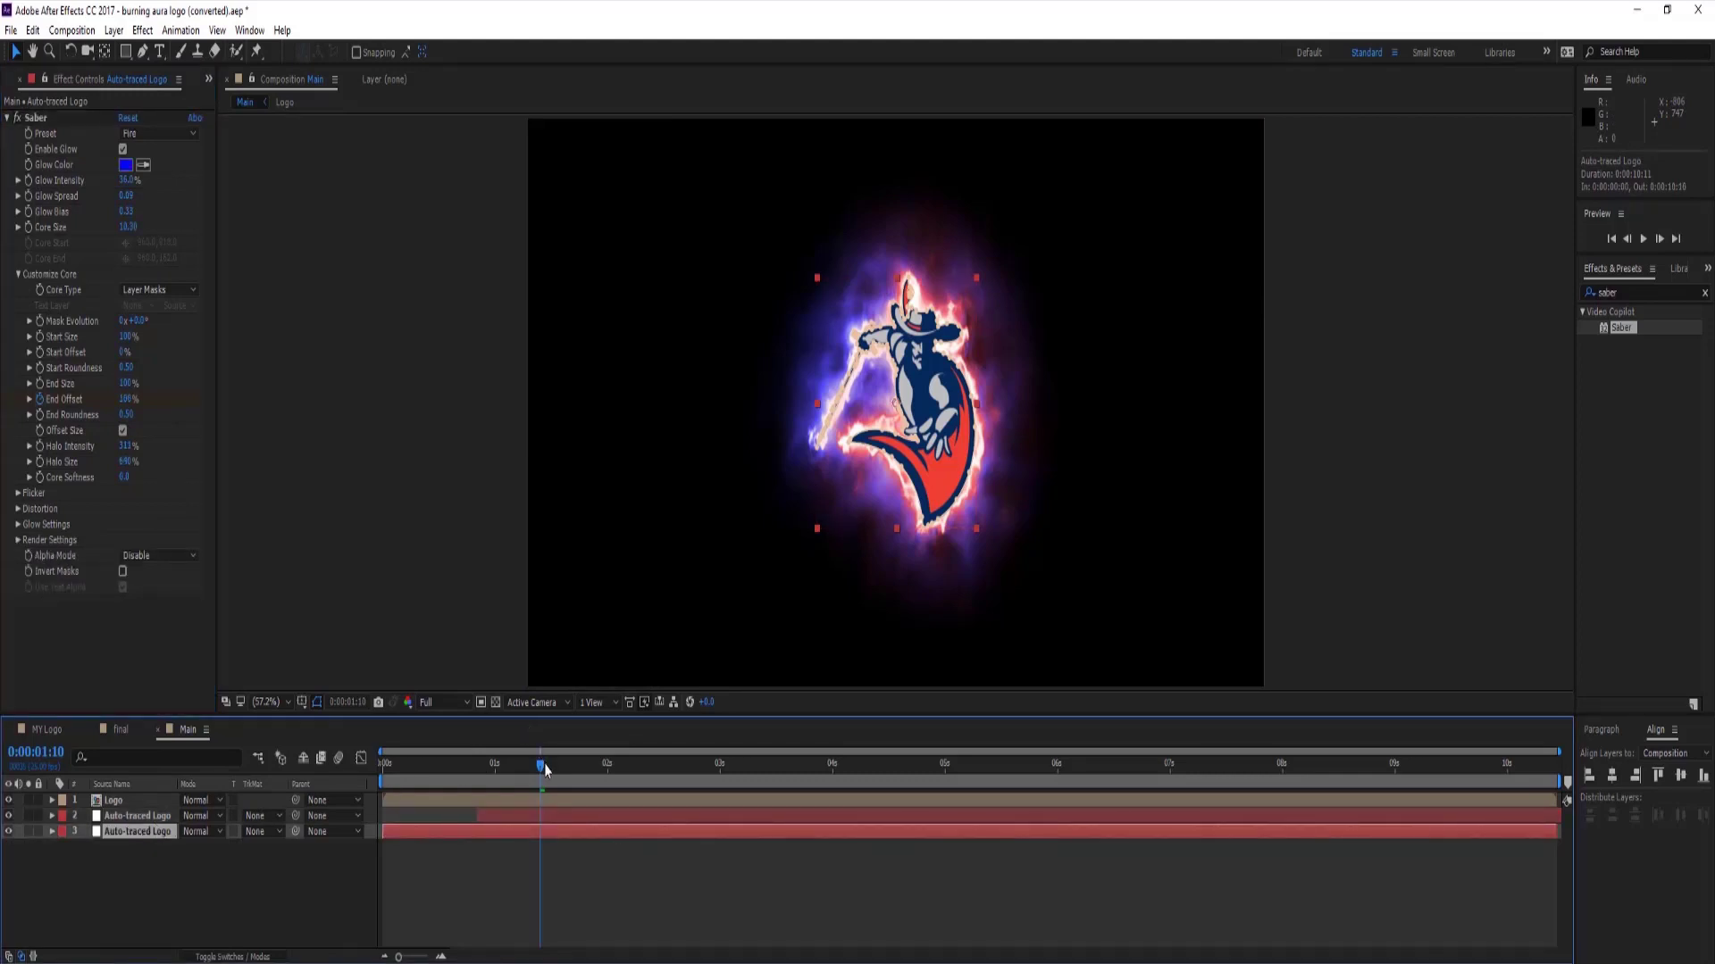
left_click_drag(541, 765, 601, 765)
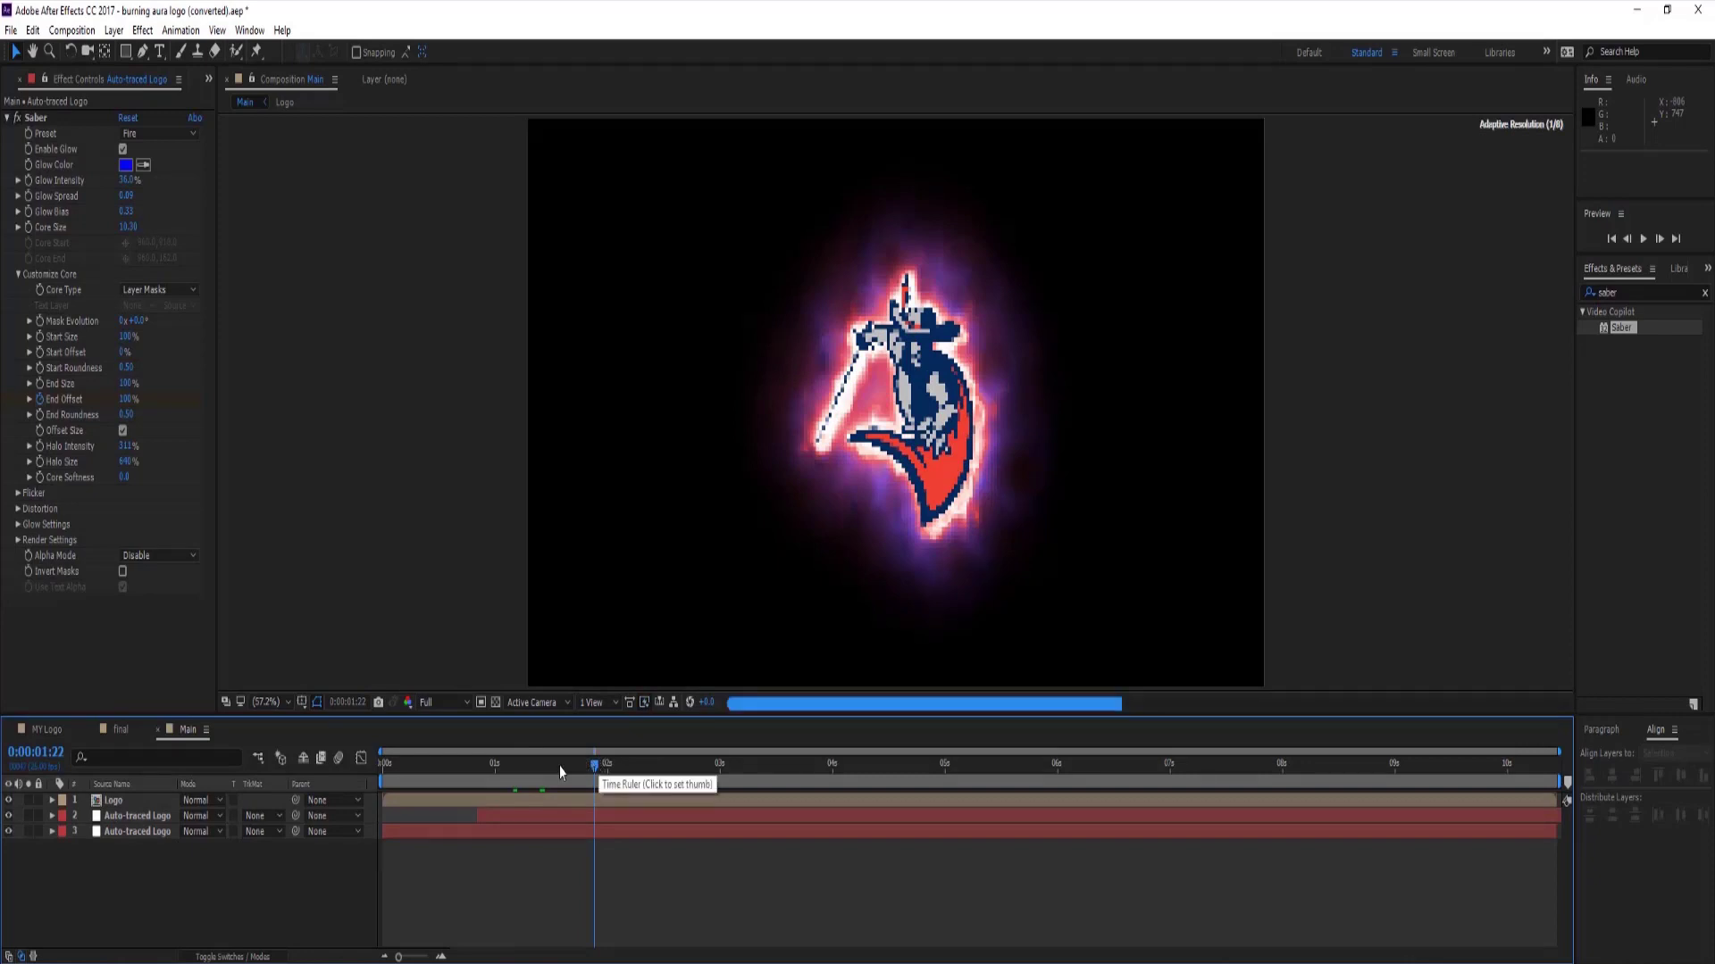
Apply the Venetian Blinds transition to the Logo layer from Effects & Presets.
left_click(960, 649)
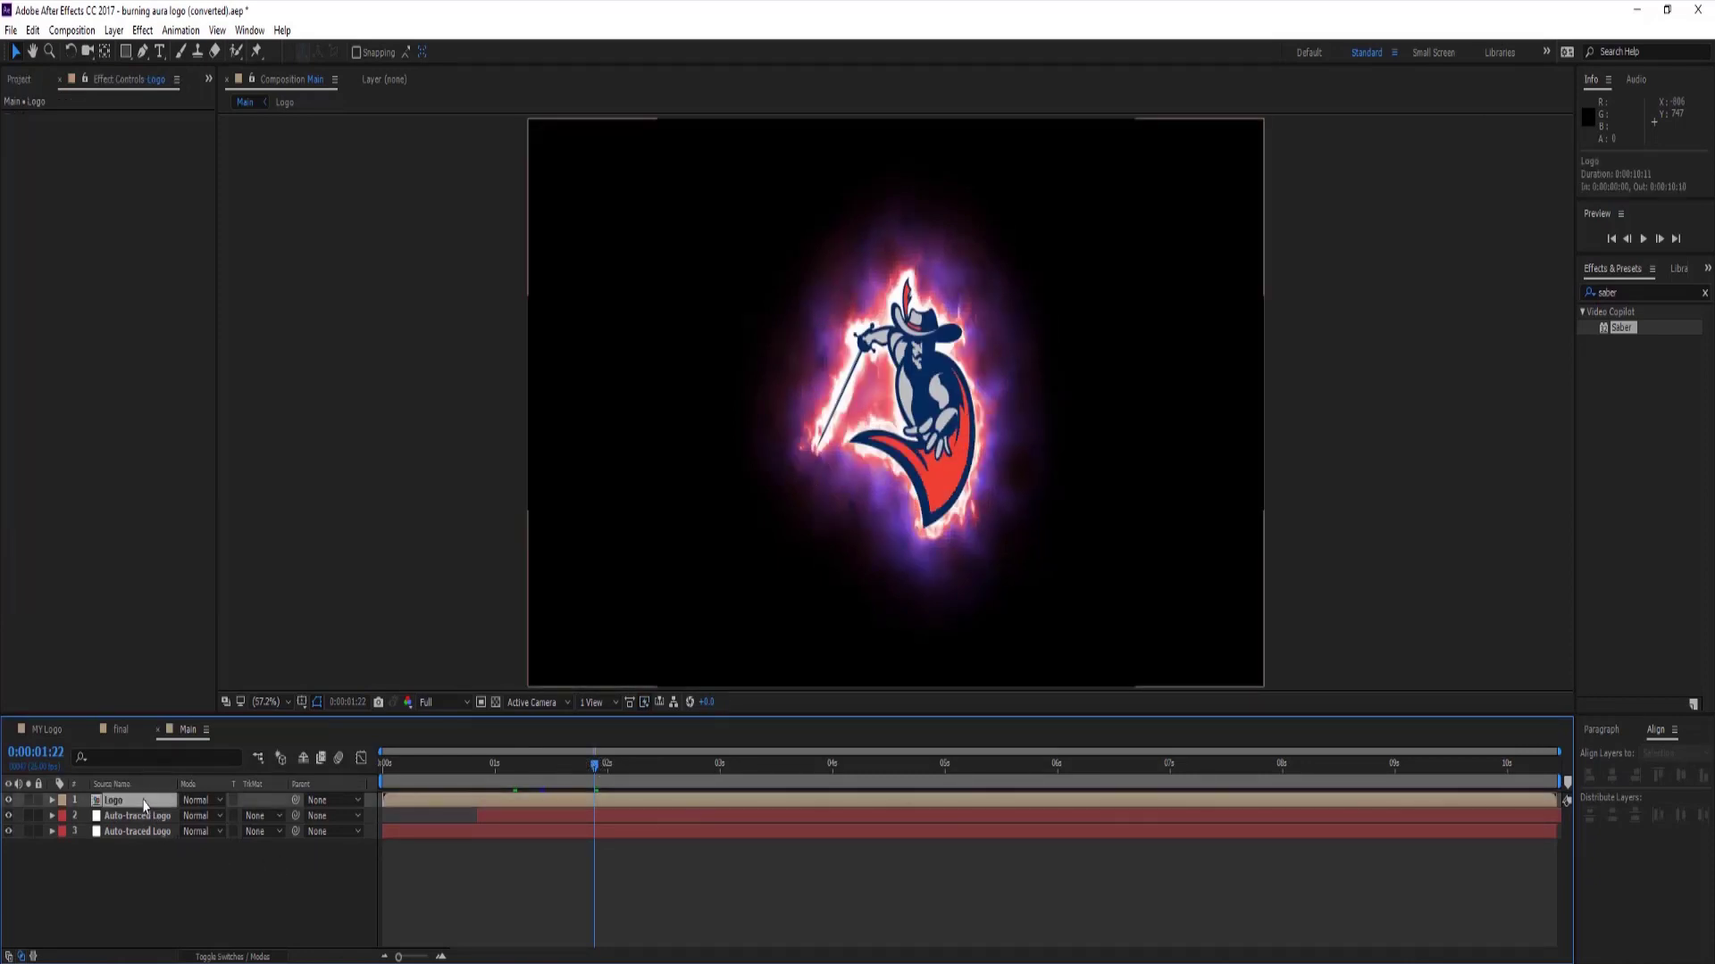
double_click(1623, 293)
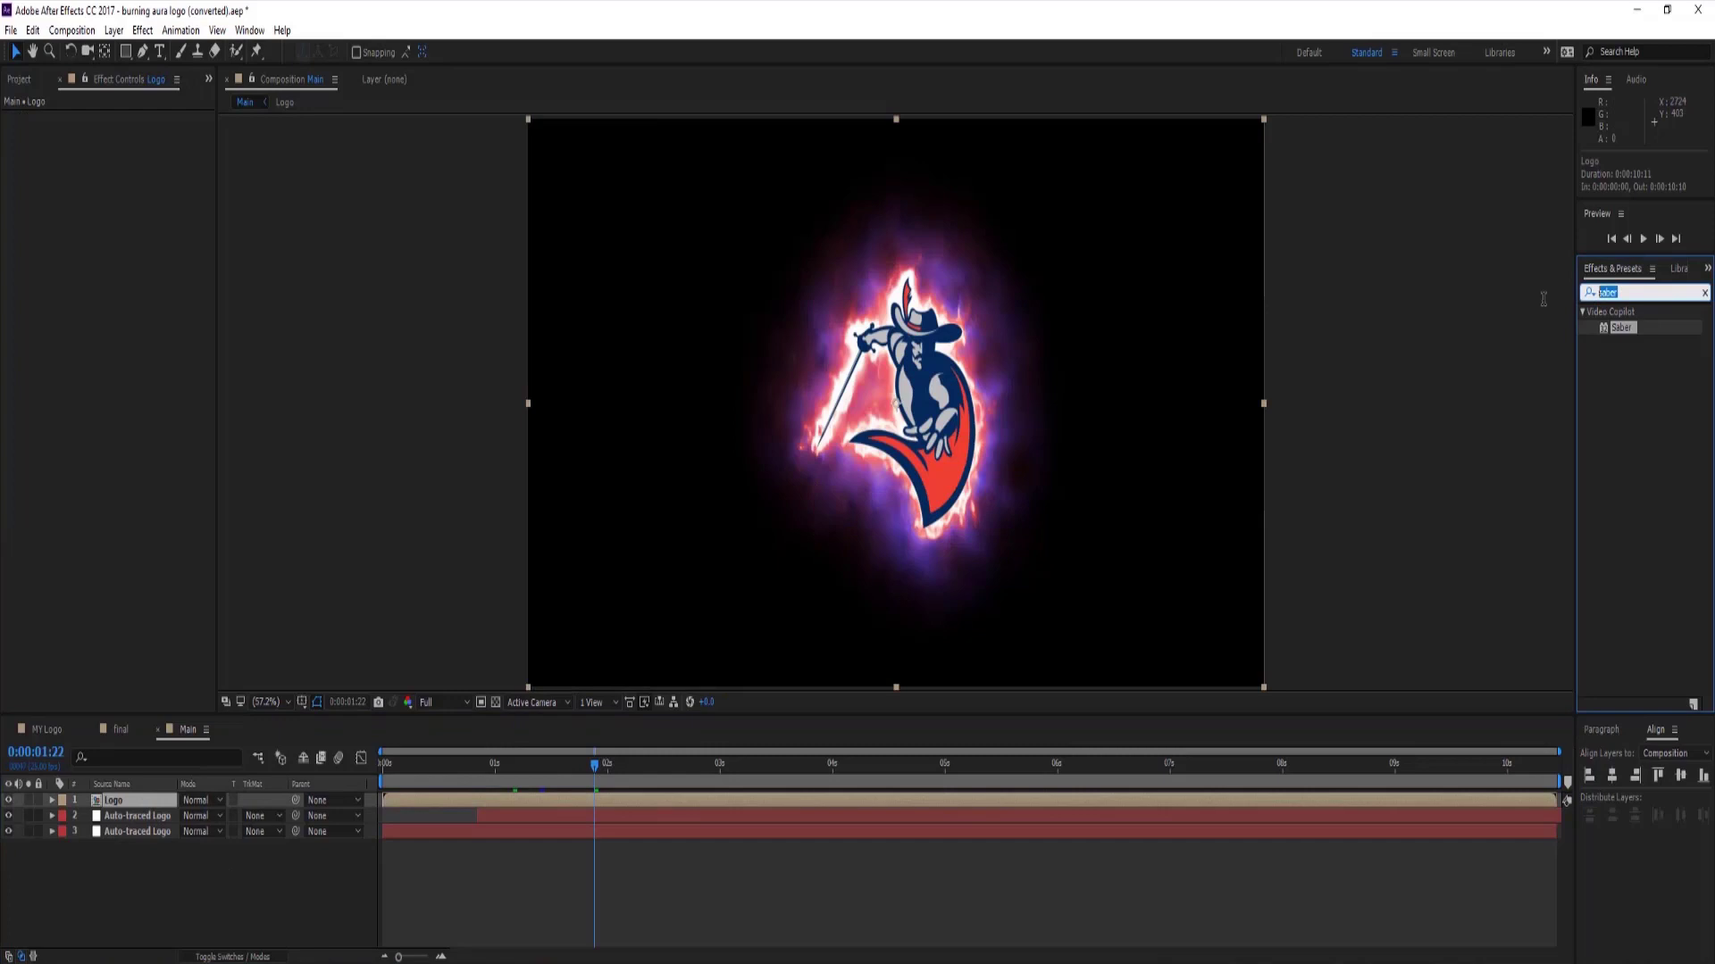
type("ven")
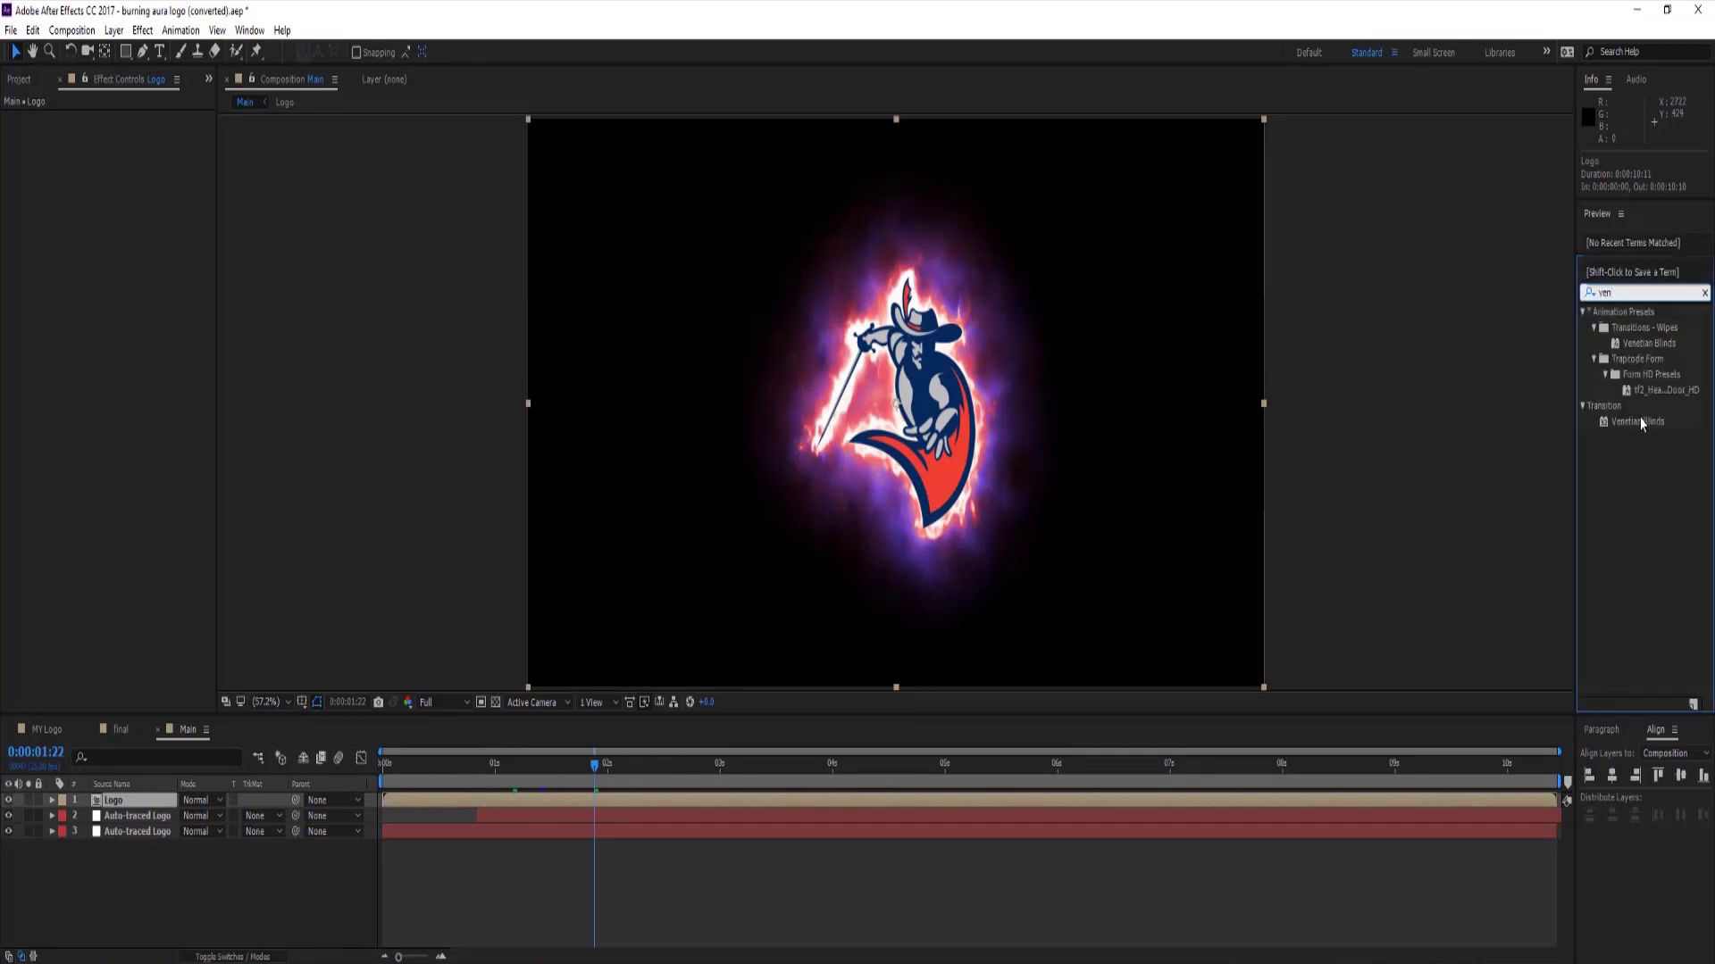
mouse_move(1642, 423)
left_mouse_down()
mouse_move(808, 643)
mouse_move(170, 772)
mouse_move(133, 812)
left_mouse_up()
Delay the second Auto-traced Logo layer slightly and select the Logo layer's Venetian Blinds effect.
left_click_drag(525, 822, 532, 820)
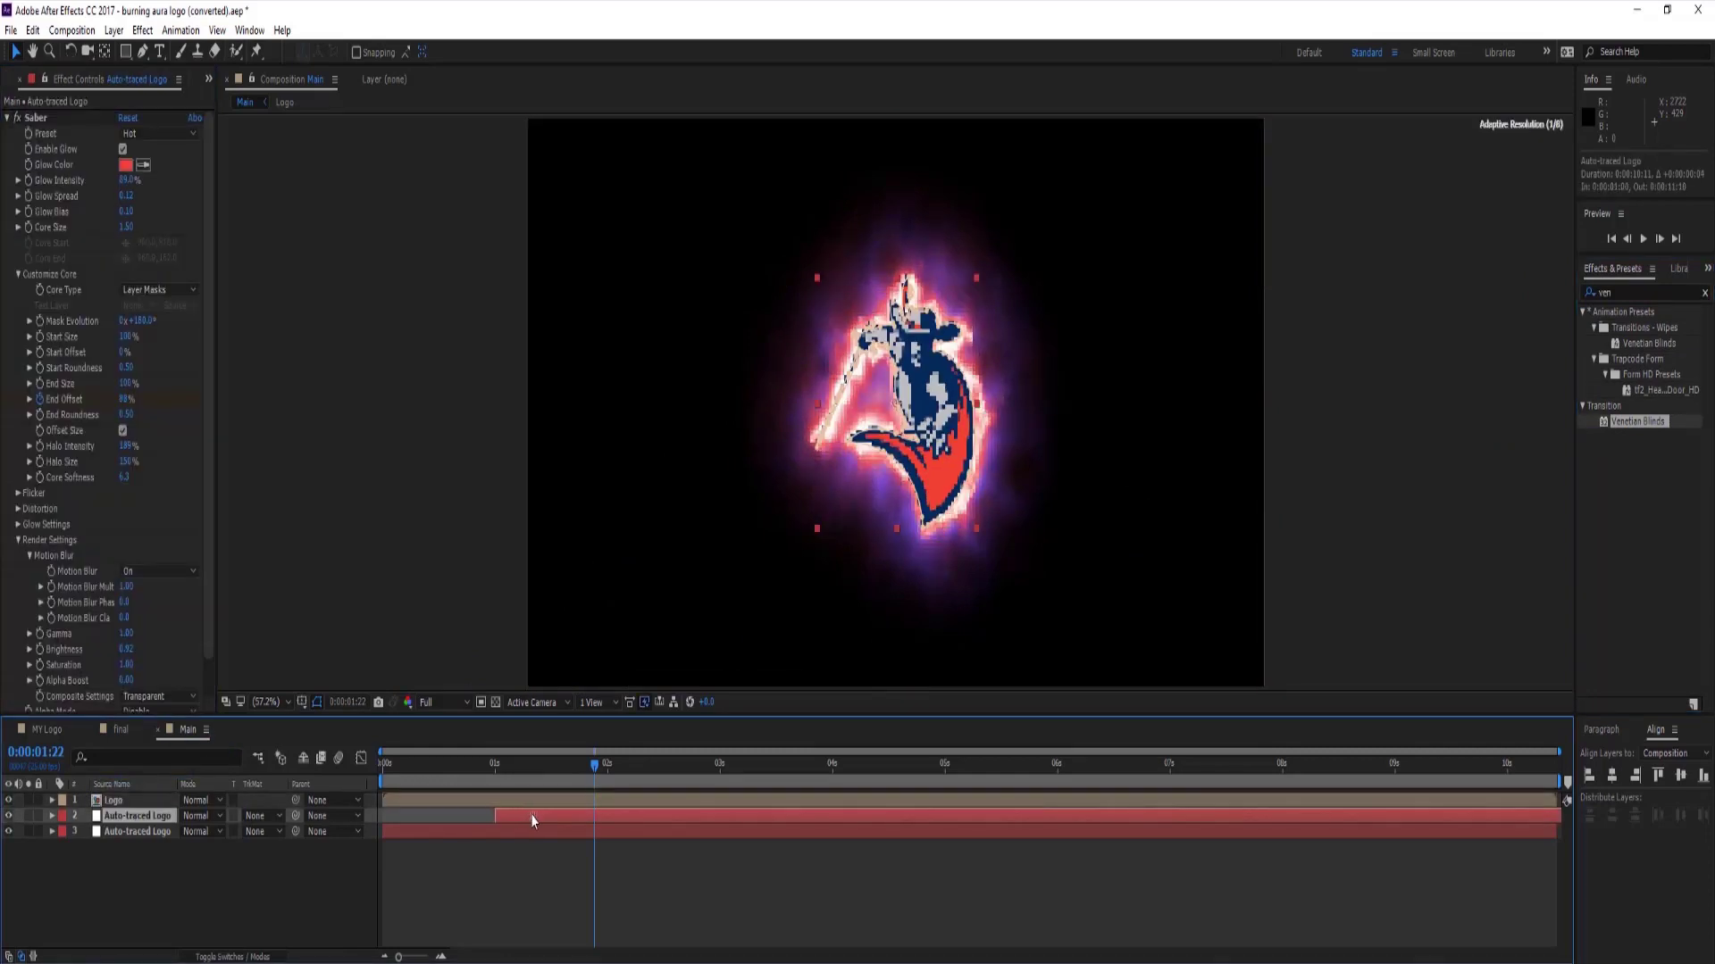
left_click(132, 799)
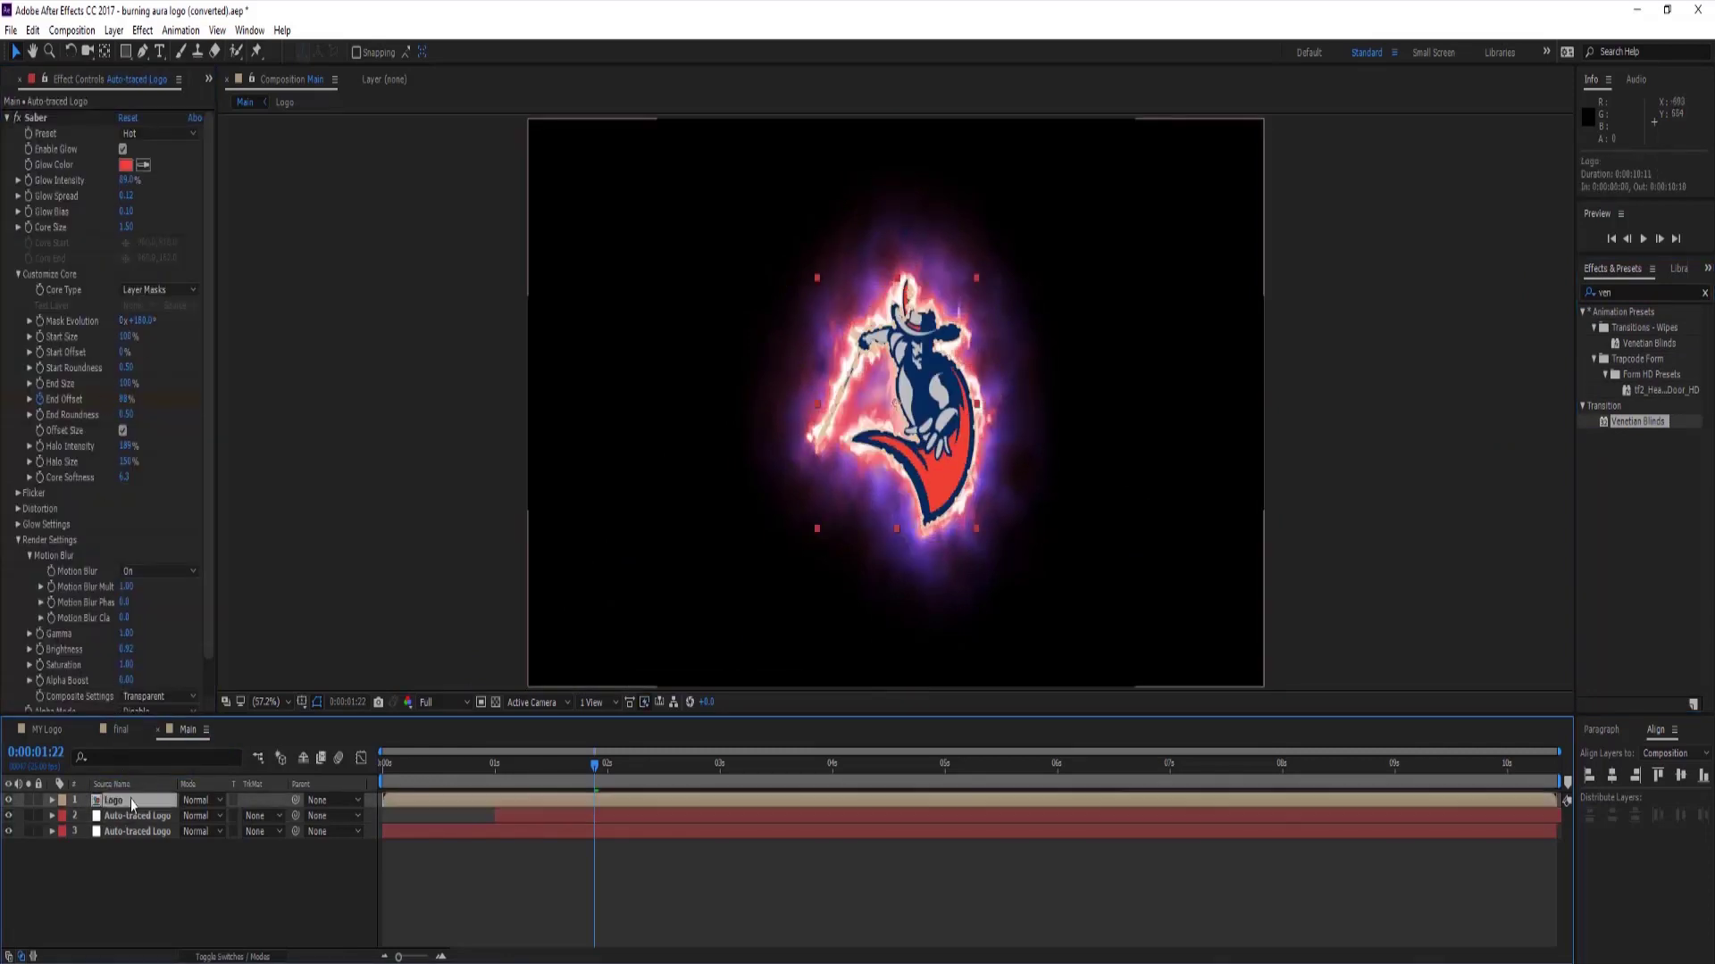
left_click(70, 117)
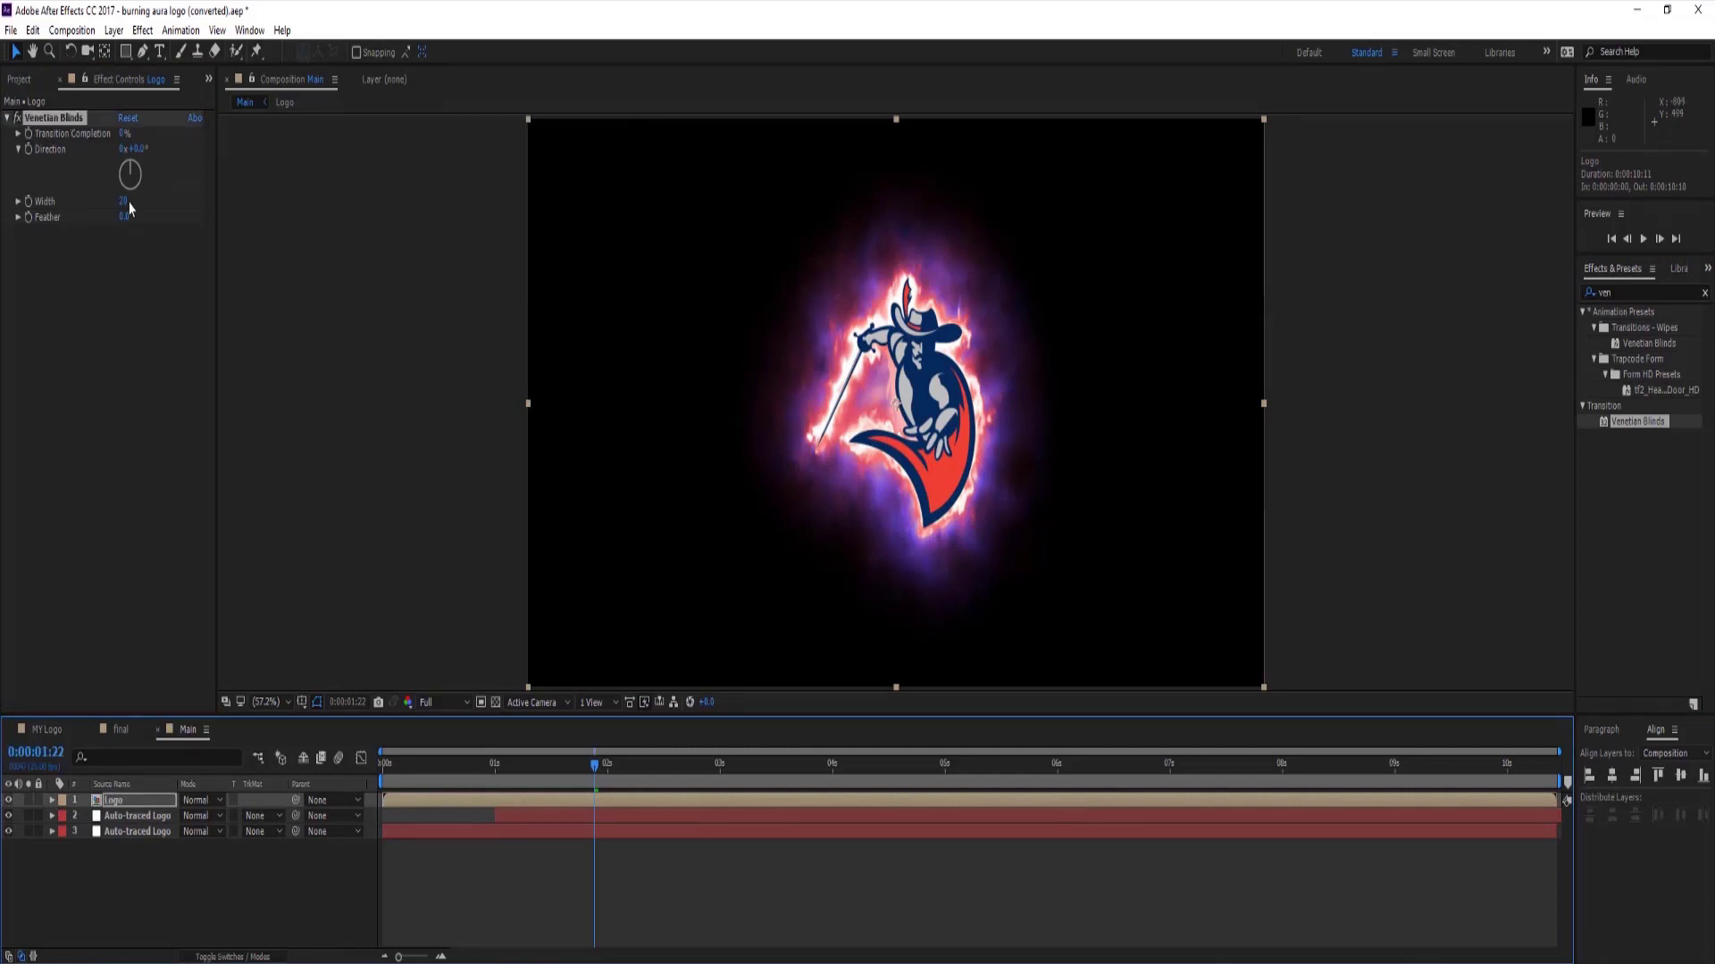
Start keyframing Transition Completion at 2:00 and set the blind Width to 12.
left_click_drag(595, 770, 606, 770)
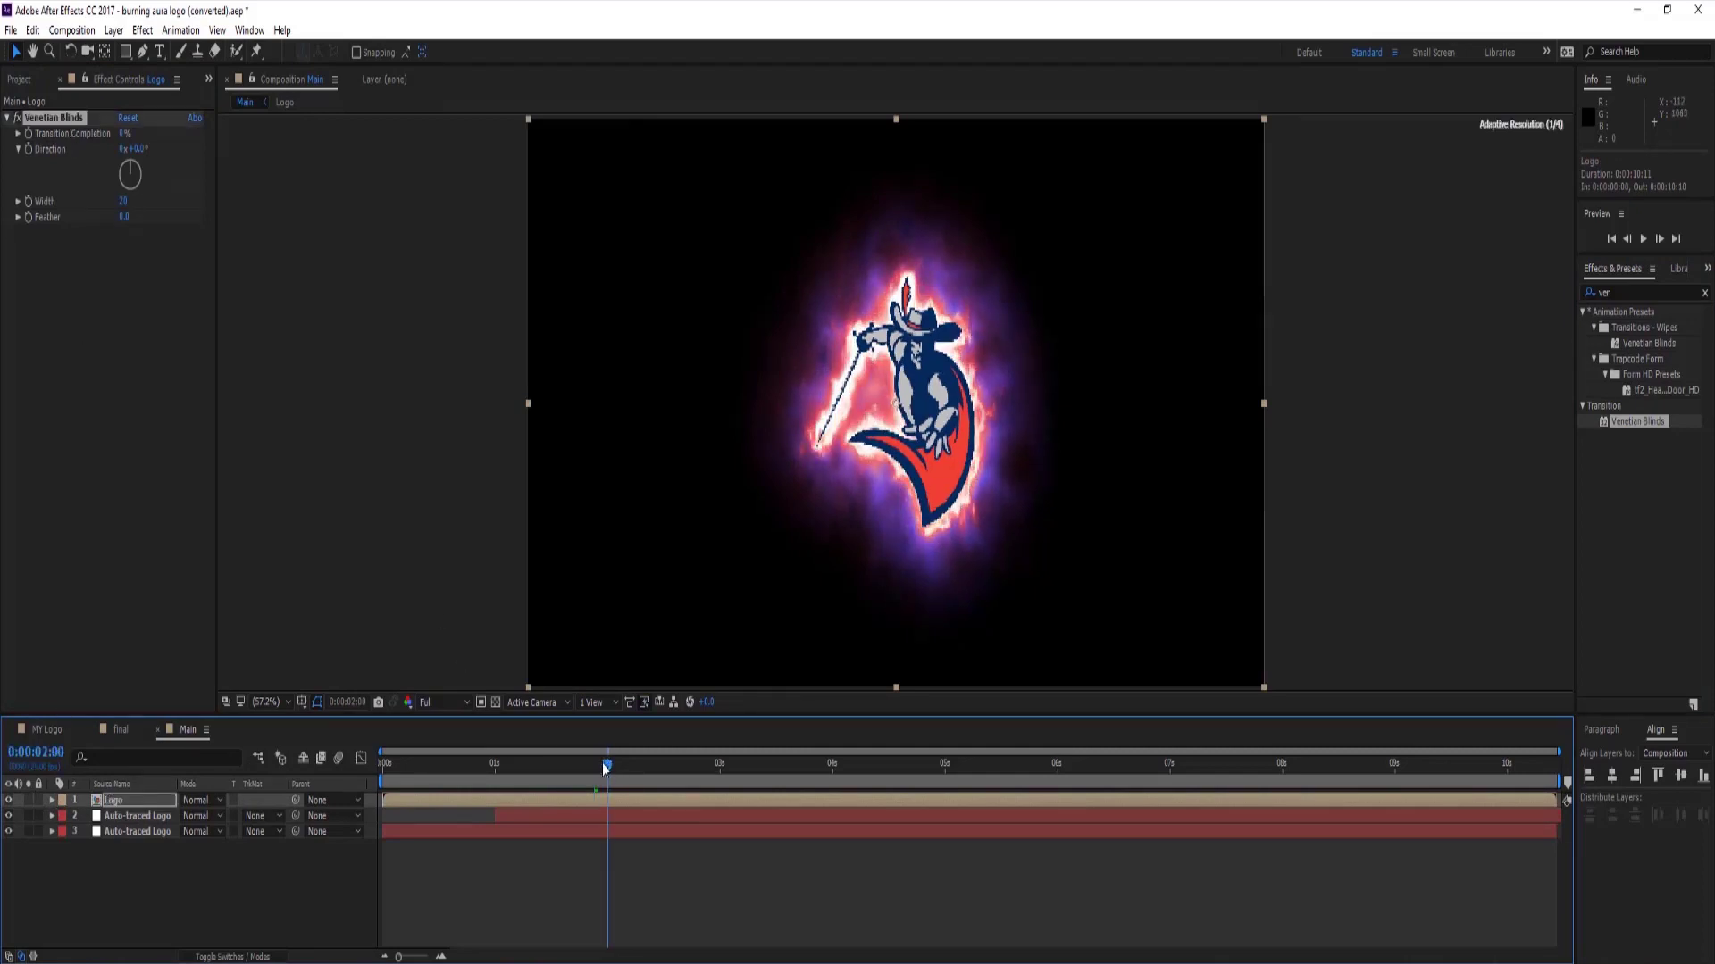
left_click(30, 134)
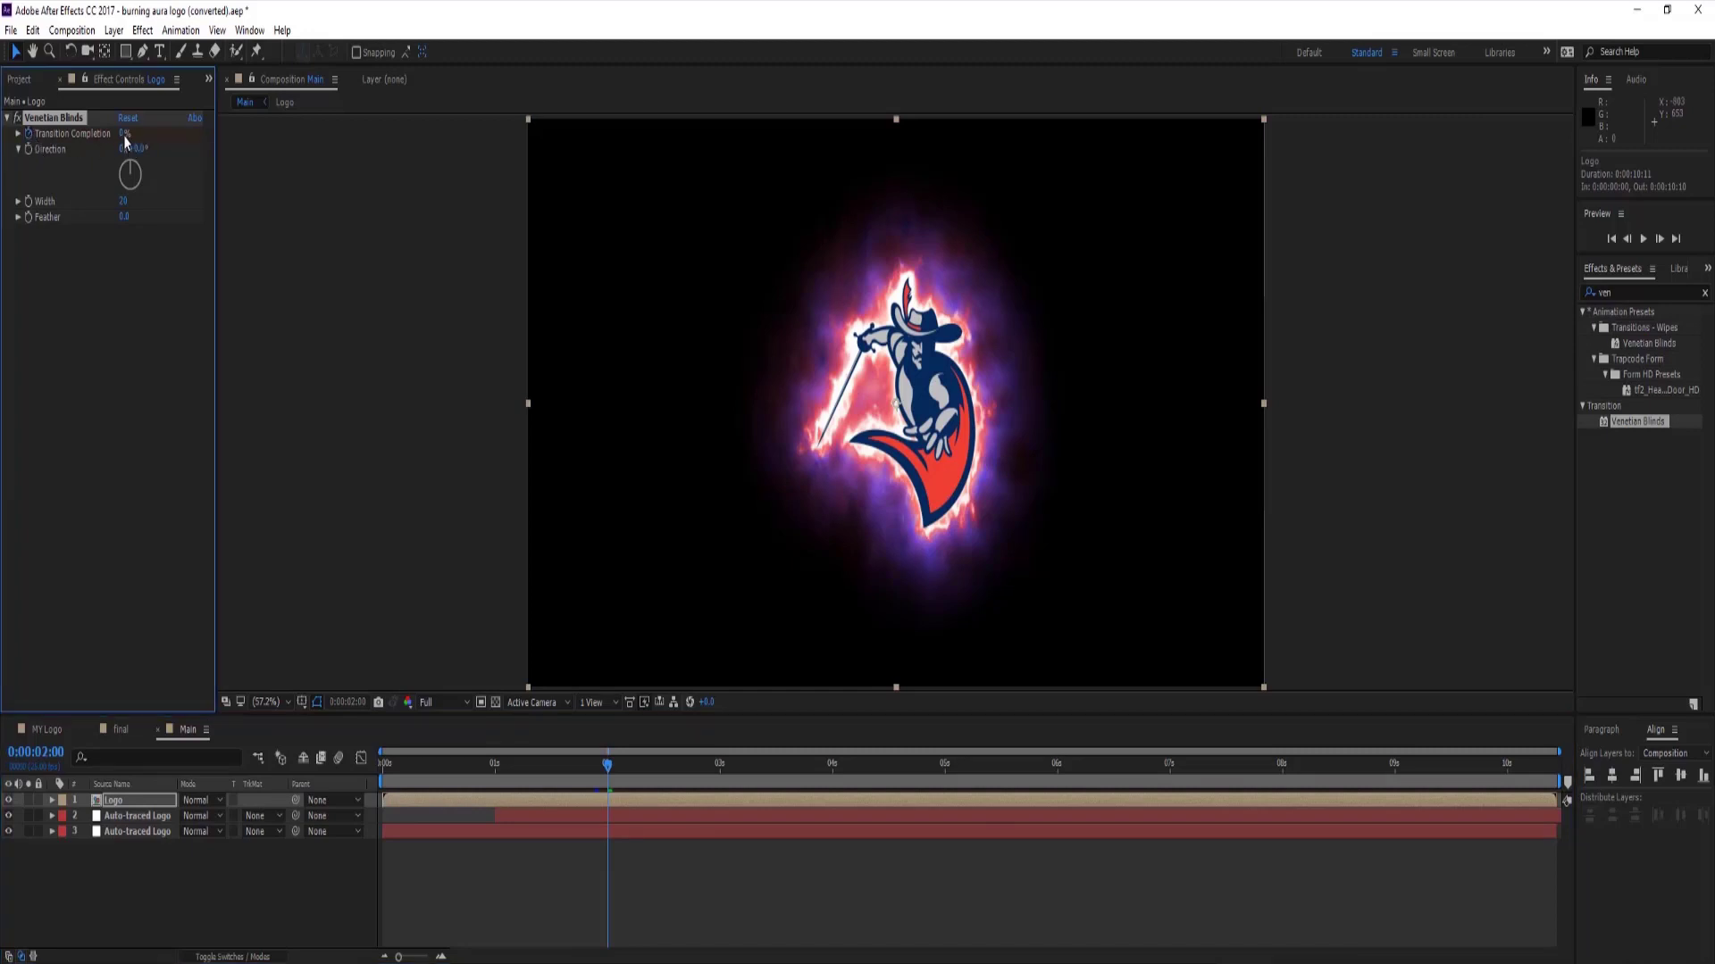
left_click_drag(122, 134, 167, 134)
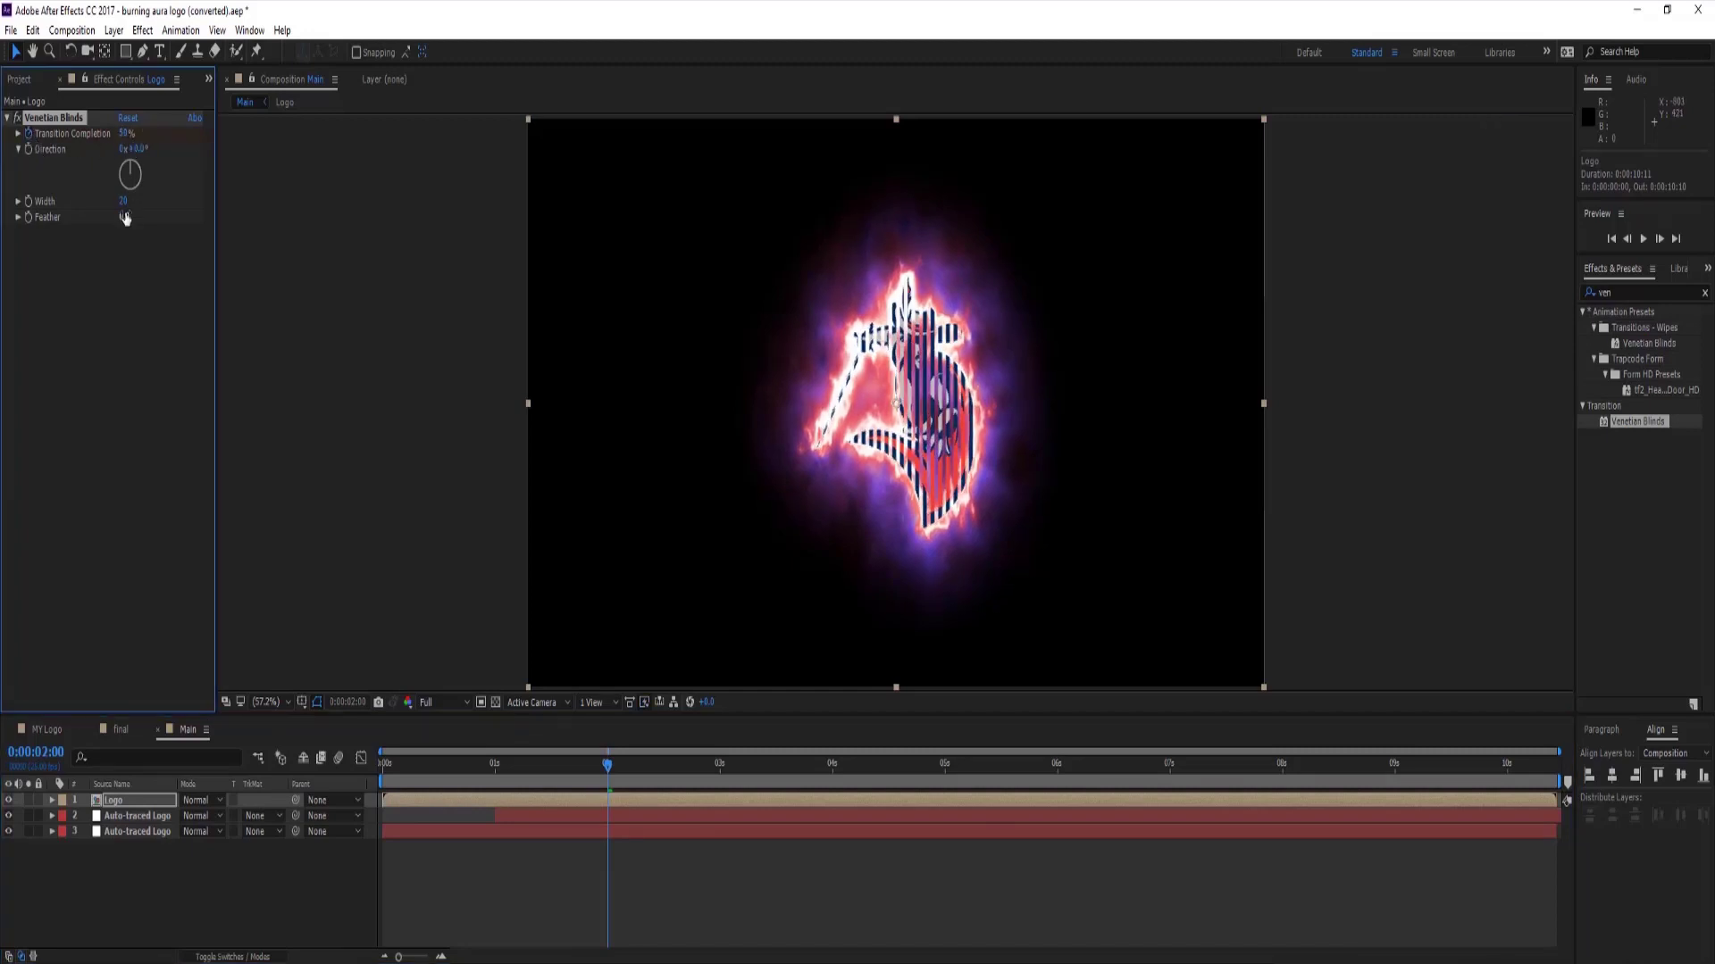
left_click_drag(124, 203, 114, 194)
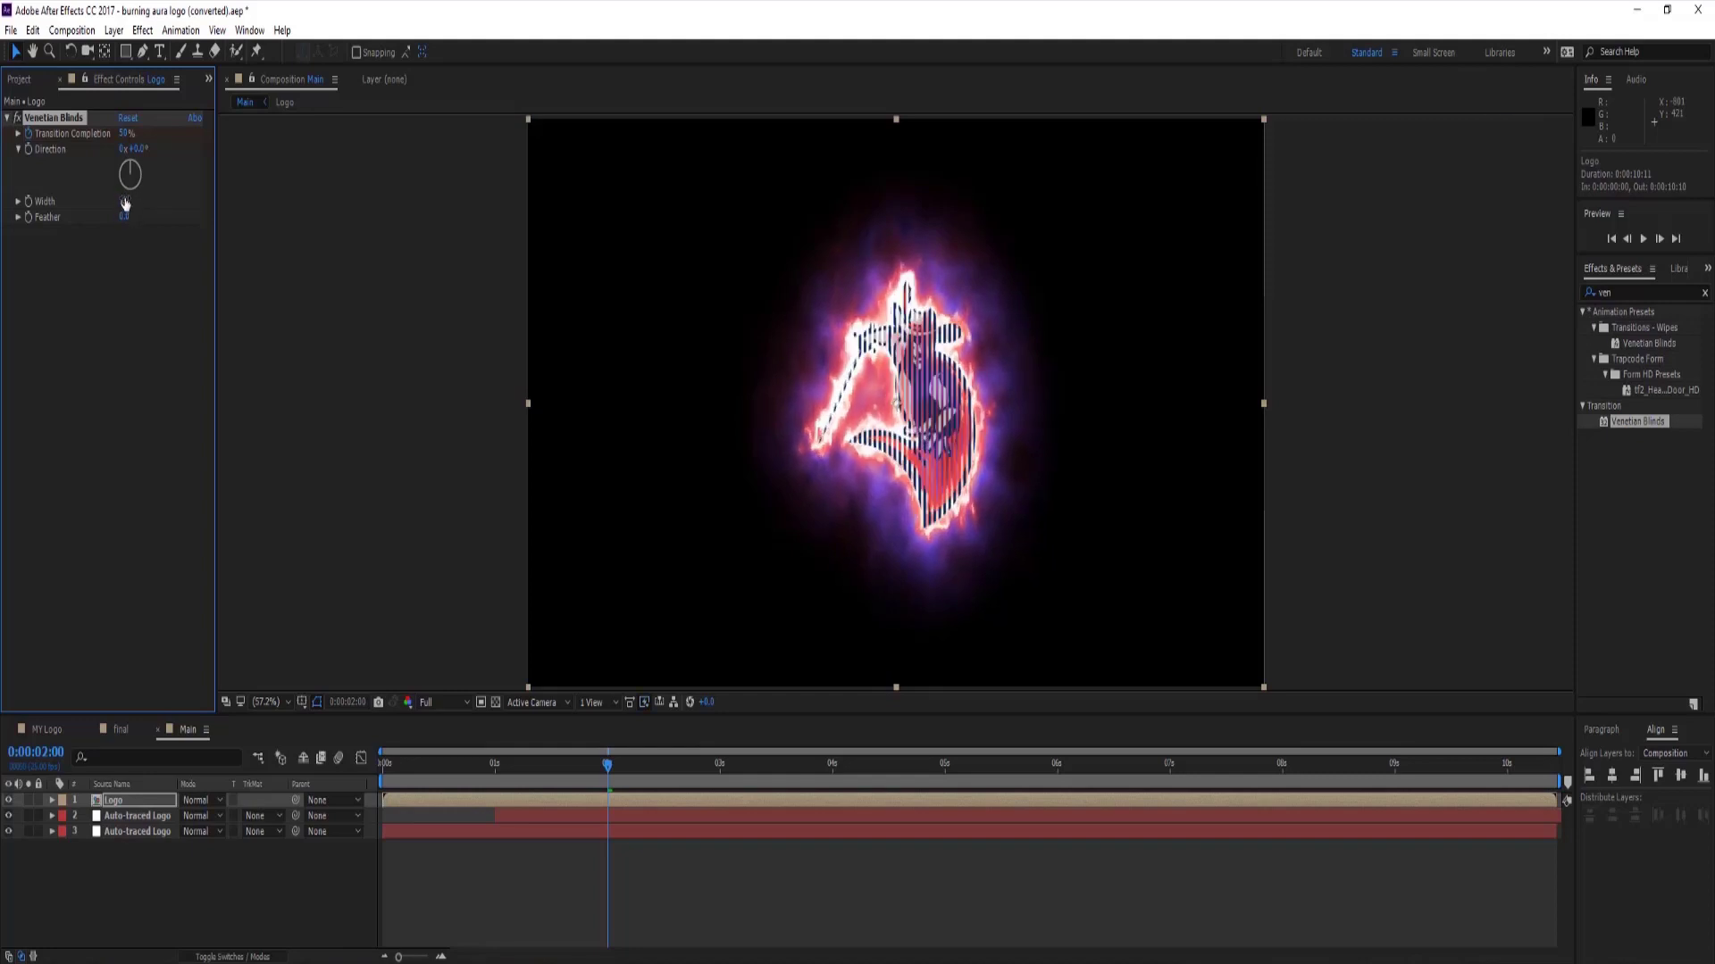
left_click(124, 201)
type("12")
left_click(147, 342)
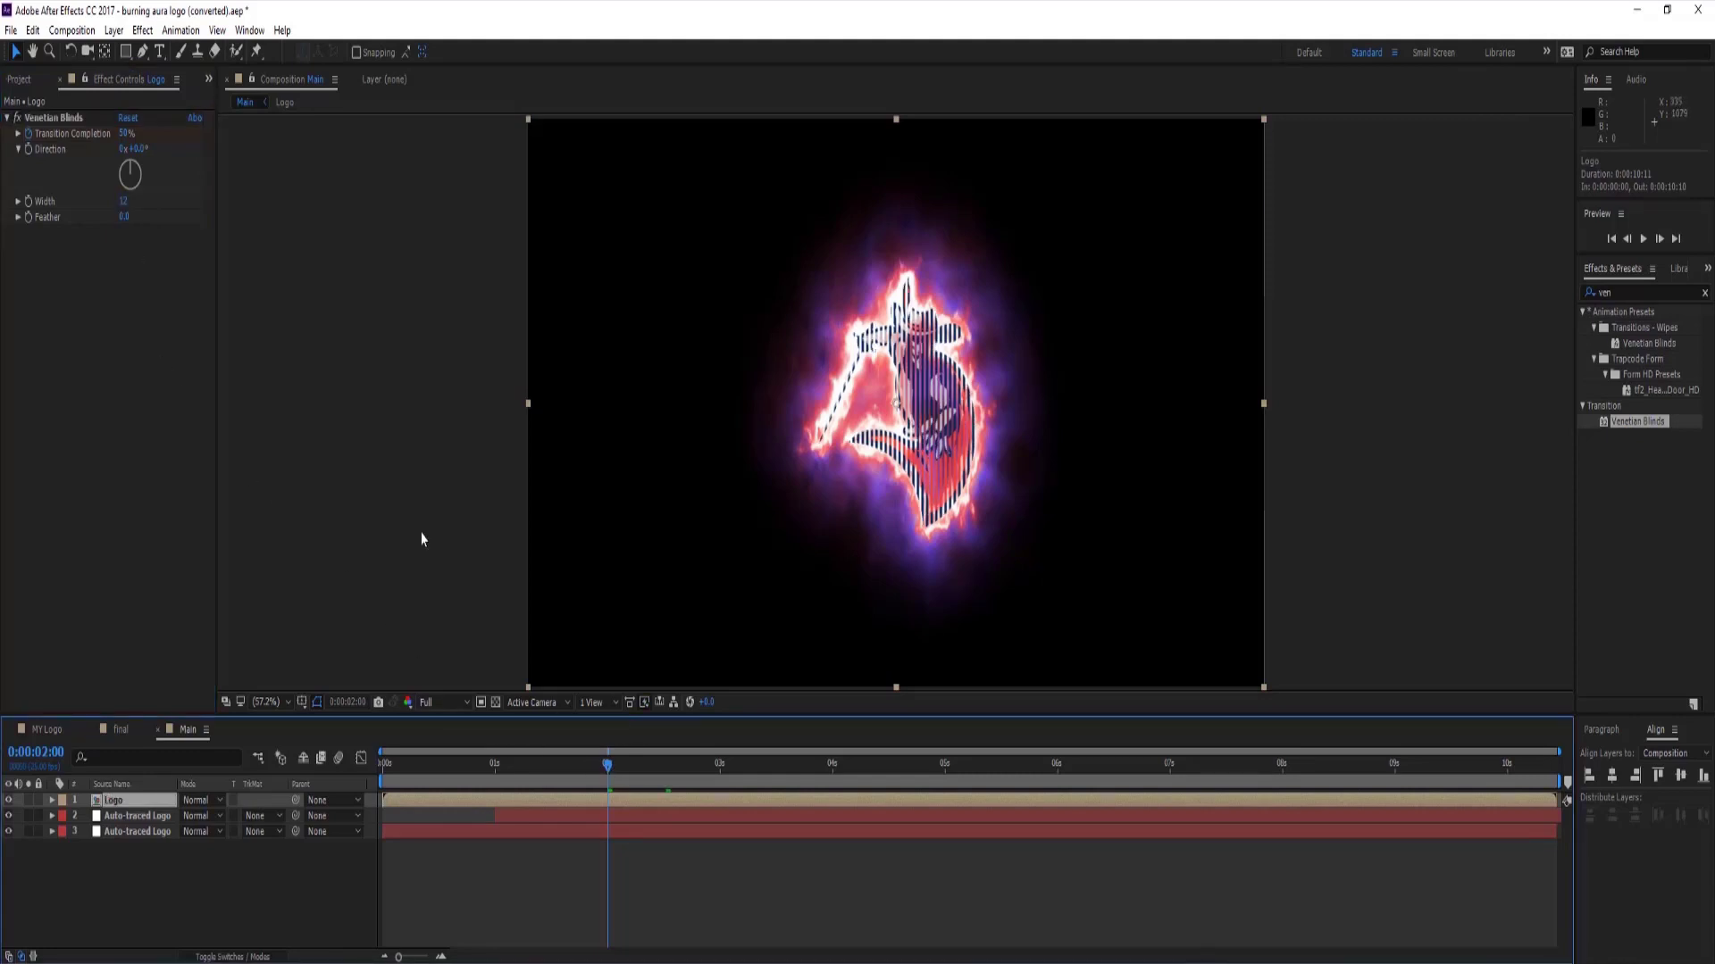
left_click(95, 133)
left_click_drag(95, 134, 318, 451)
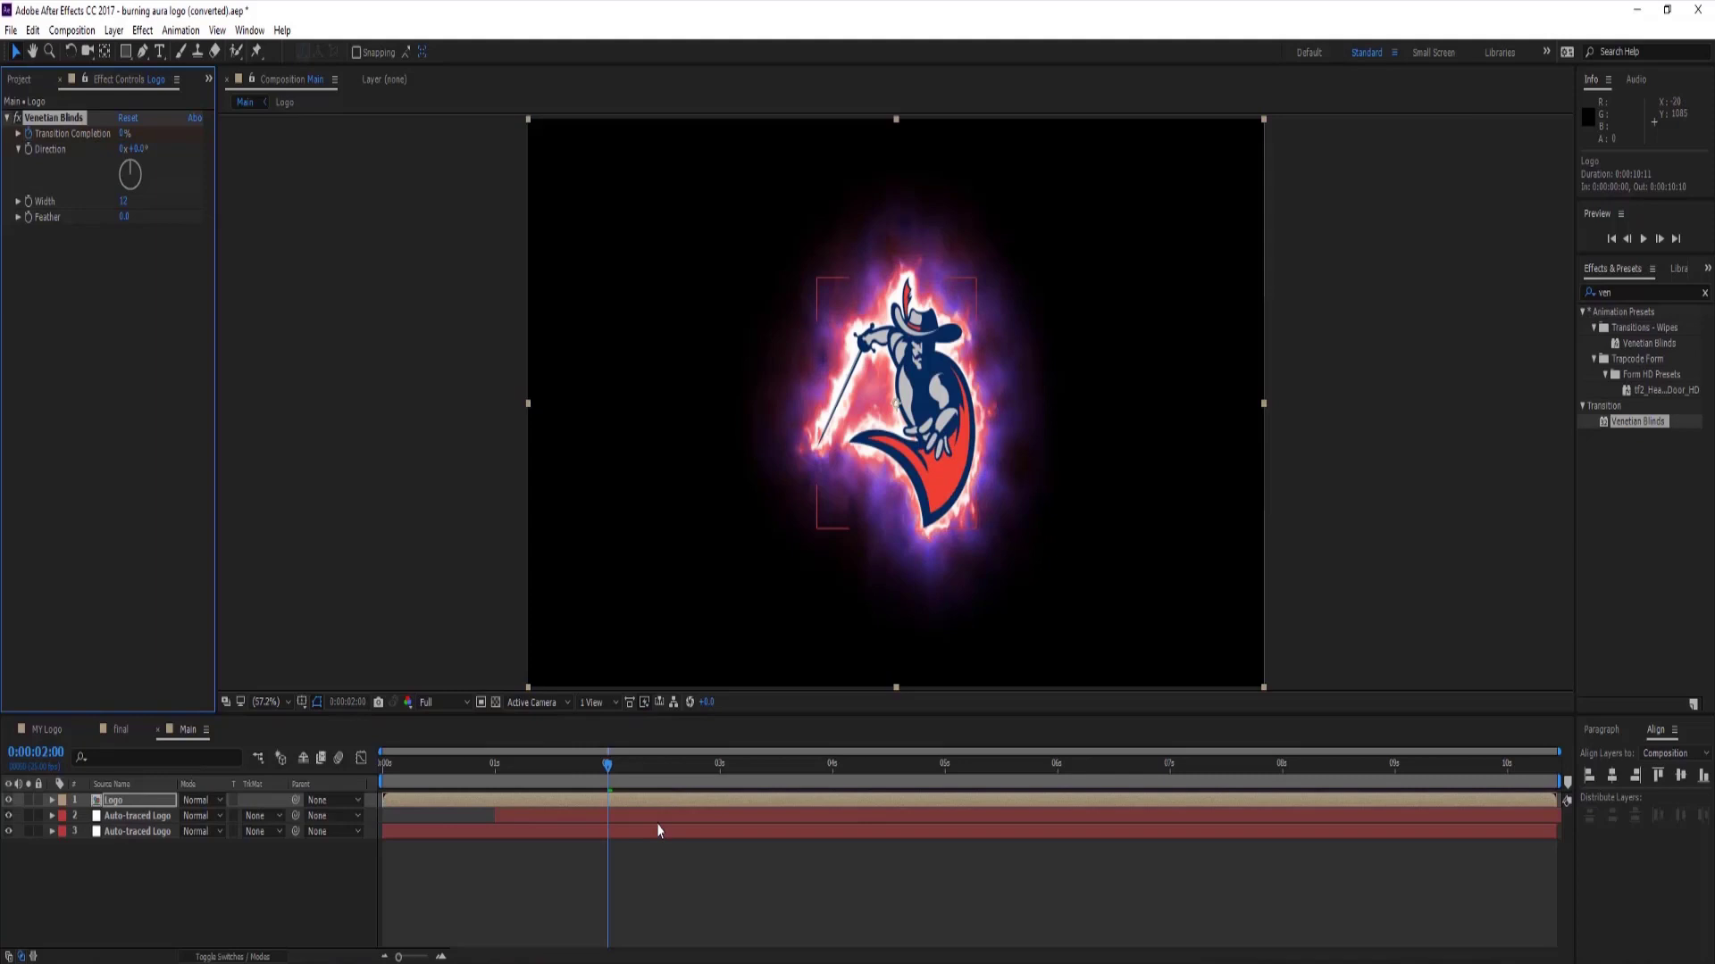
Keyframe Transition Completion to 100% at 2:00 and 0% at 2:13, checking the animated properties.
left_click_drag(610, 776, 668, 779)
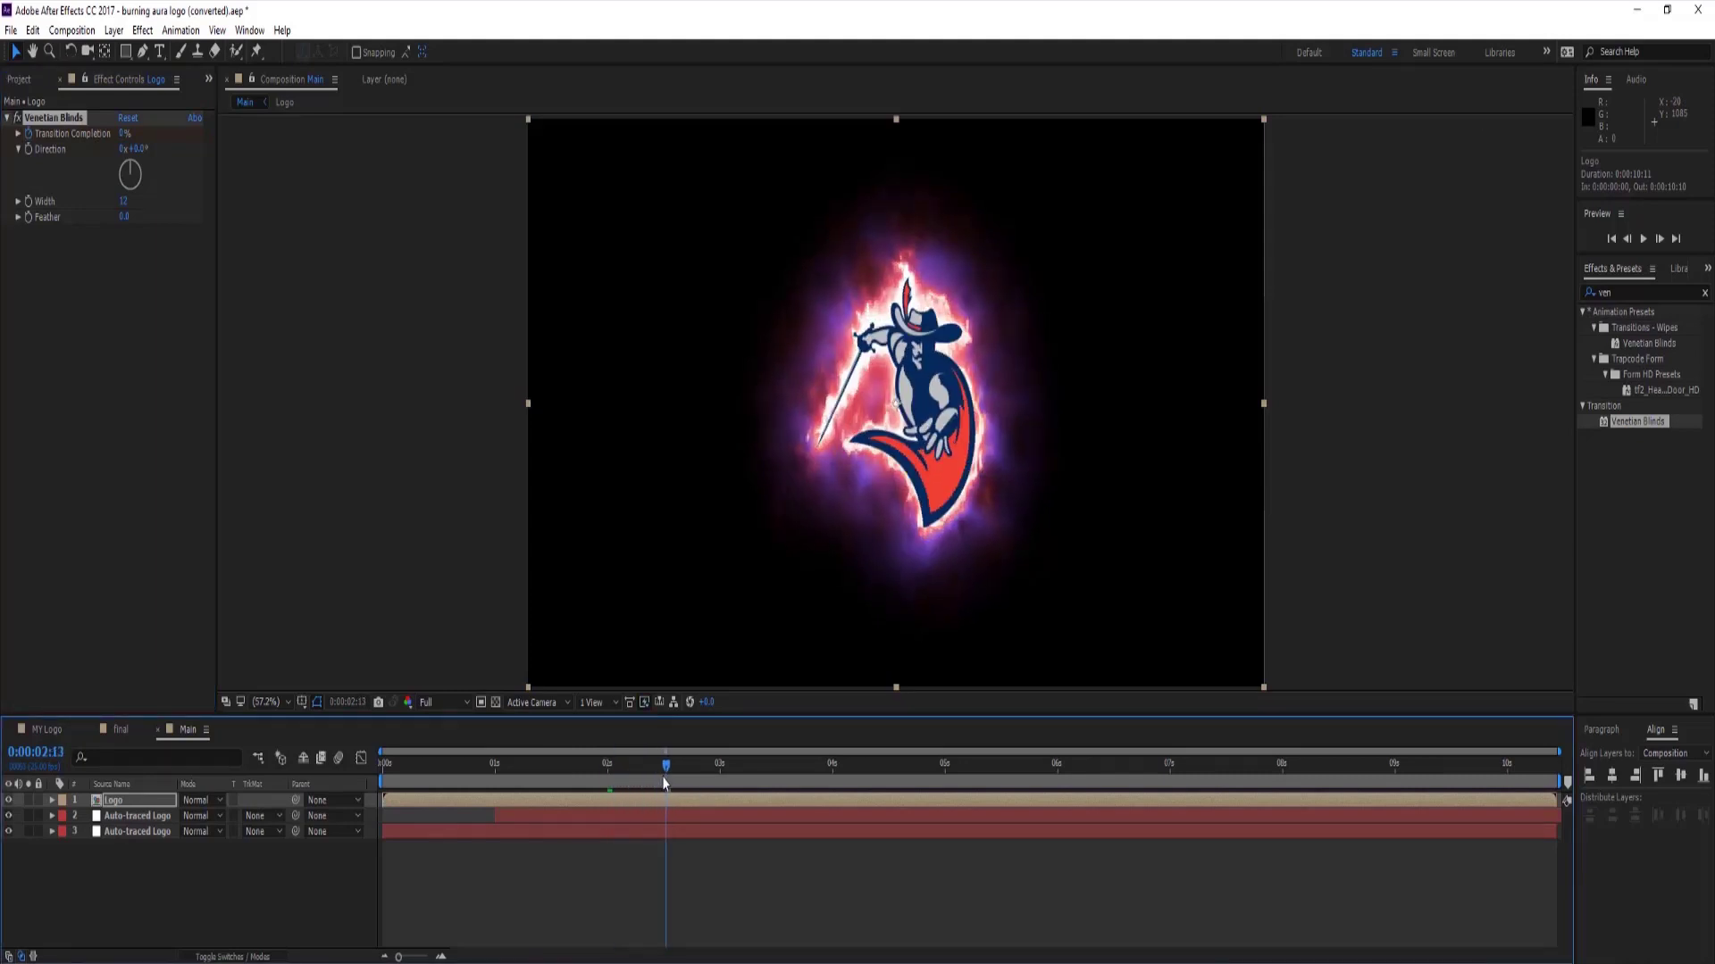
mouse_move(124, 136)
left_mouse_down()
mouse_move(280, 152)
mouse_move(143, 142)
left_mouse_up()
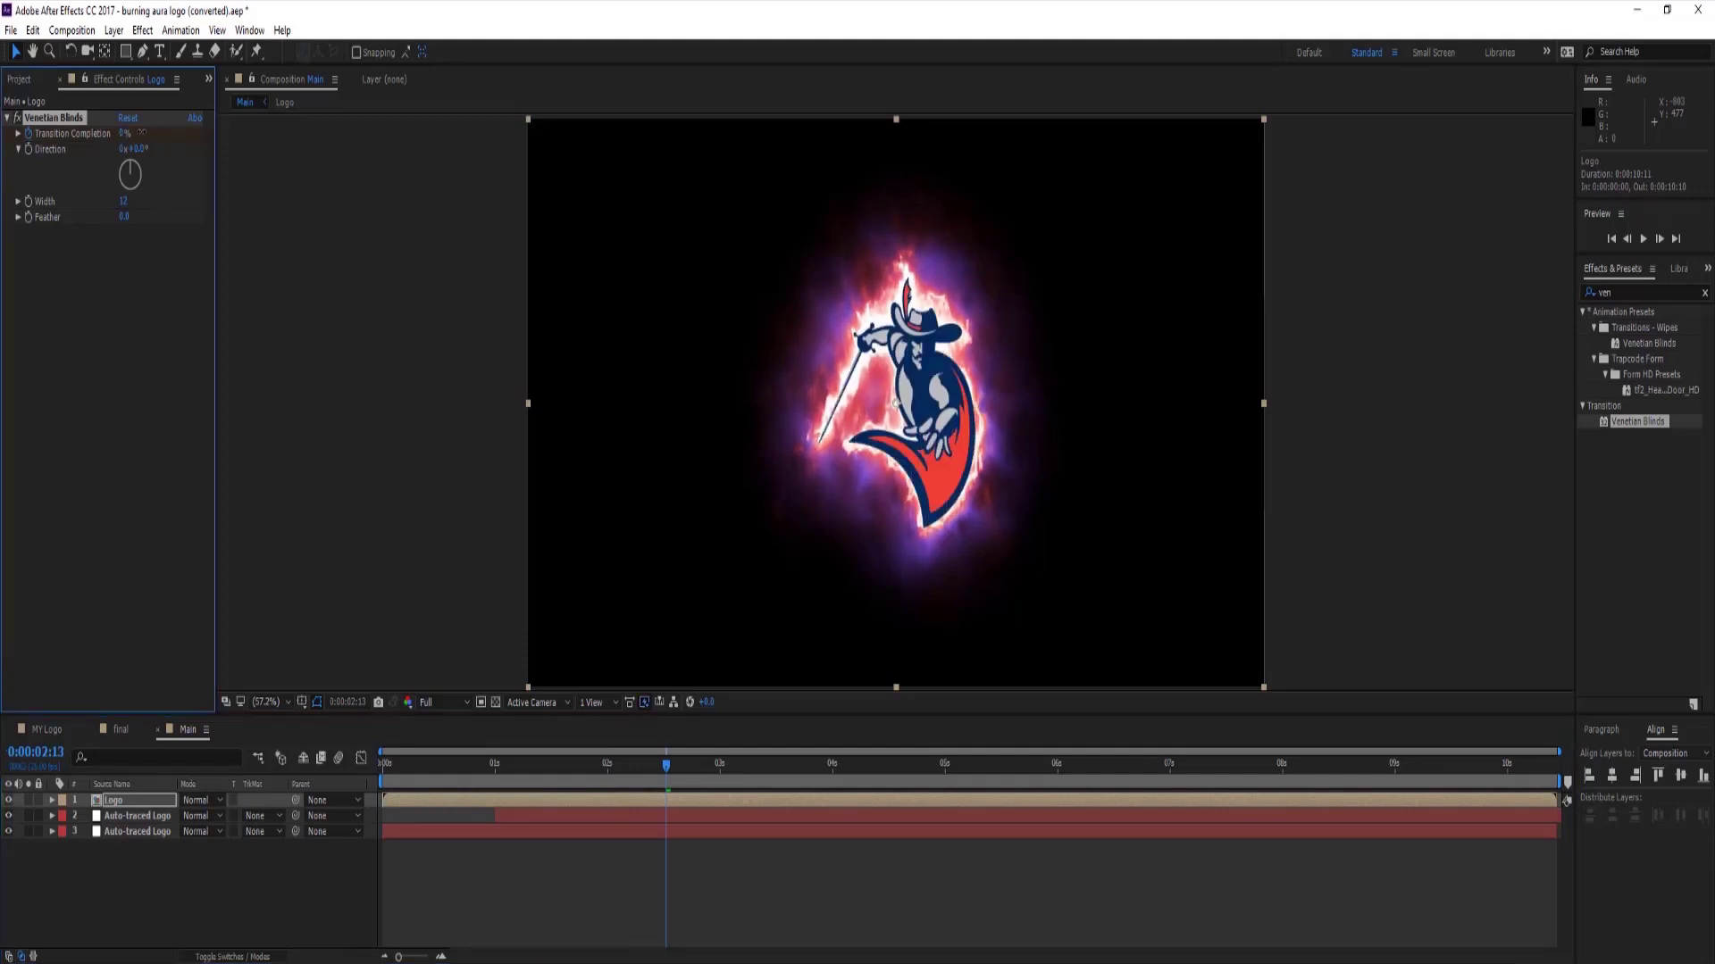
left_click_drag(666, 777, 607, 777)
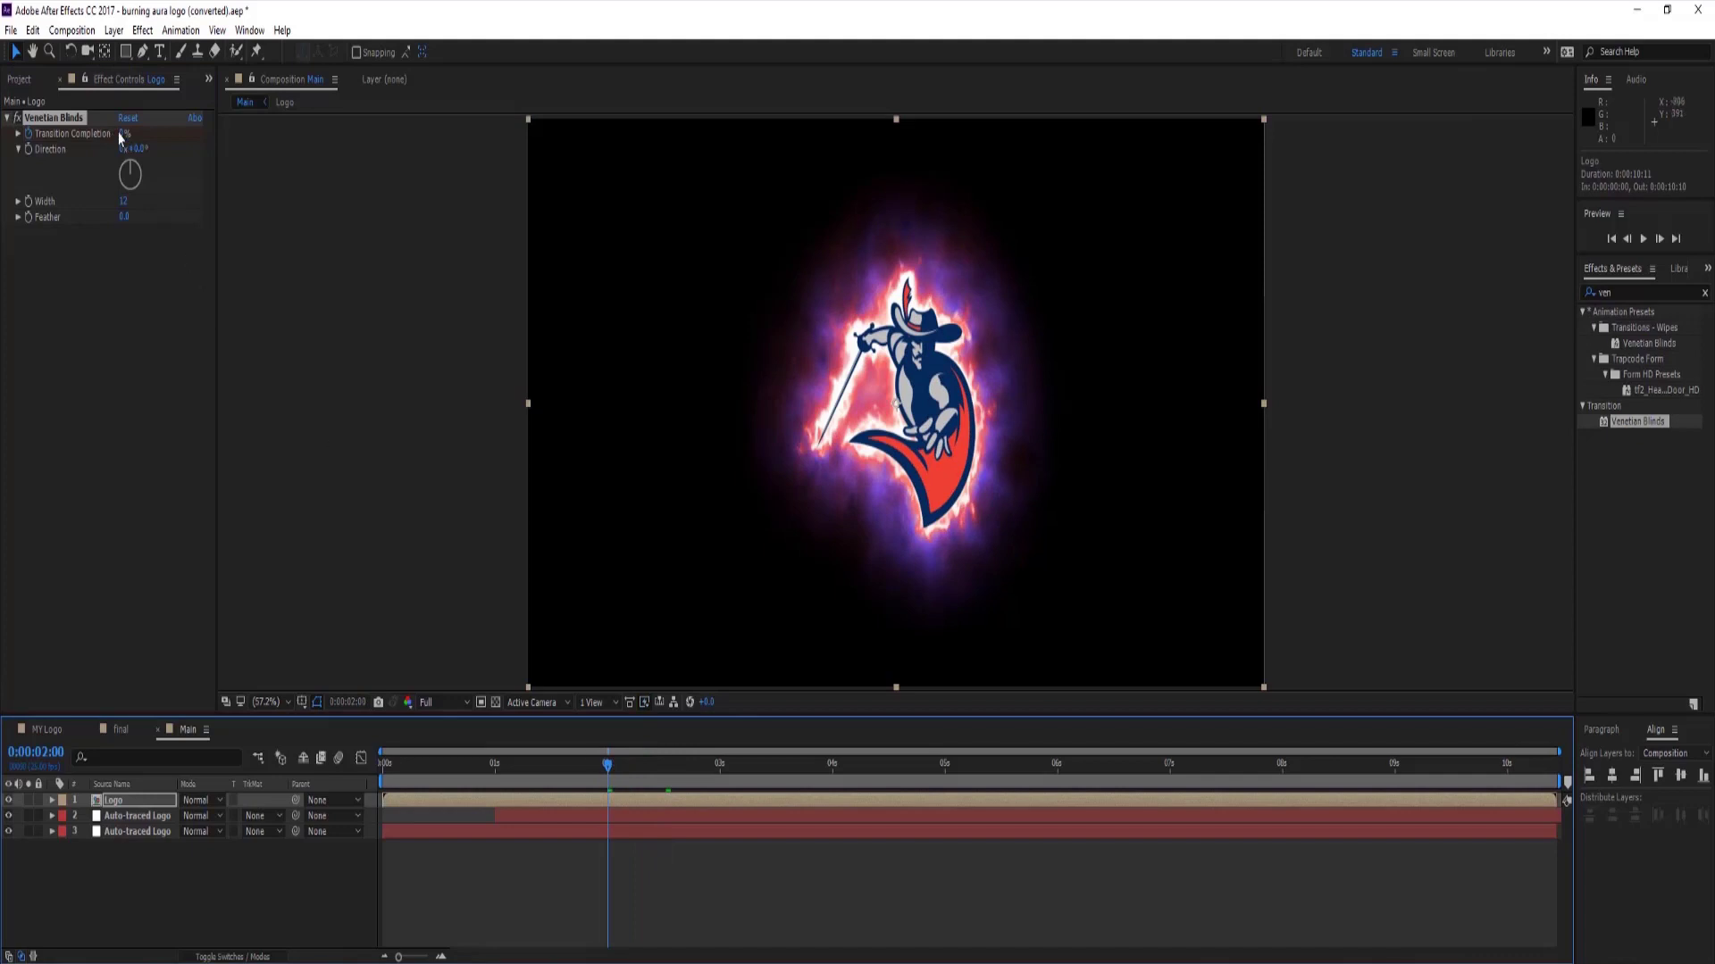
left_click_drag(124, 136, 215, 141)
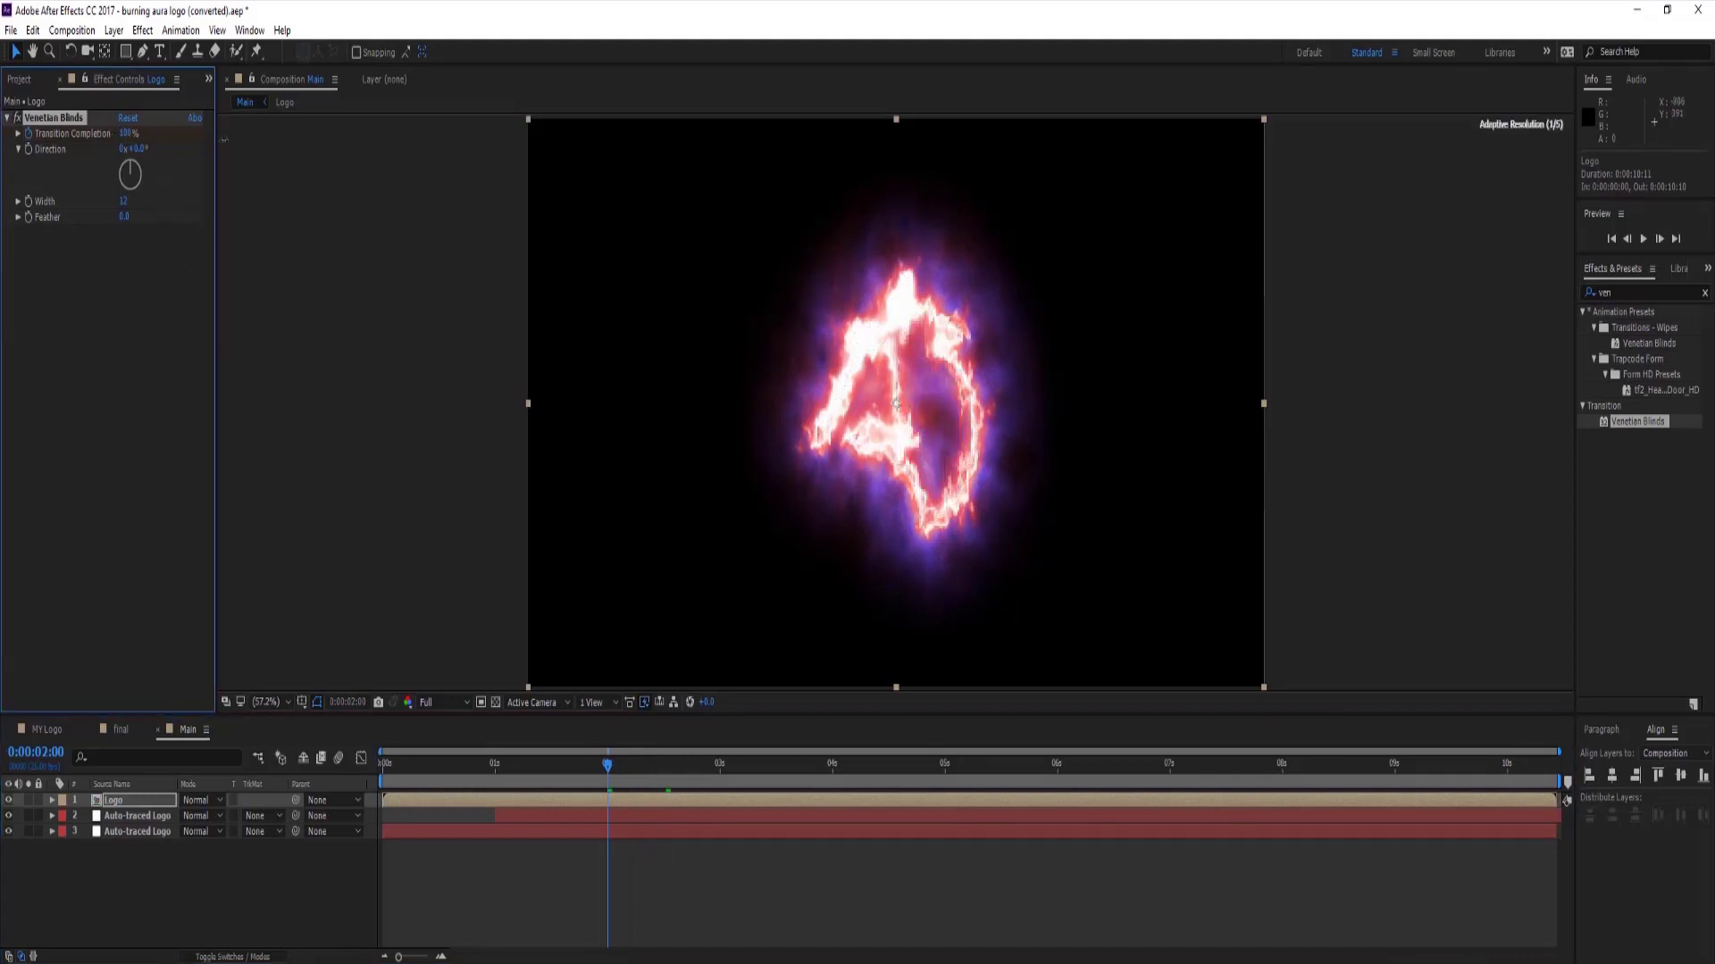
left_click(611, 771)
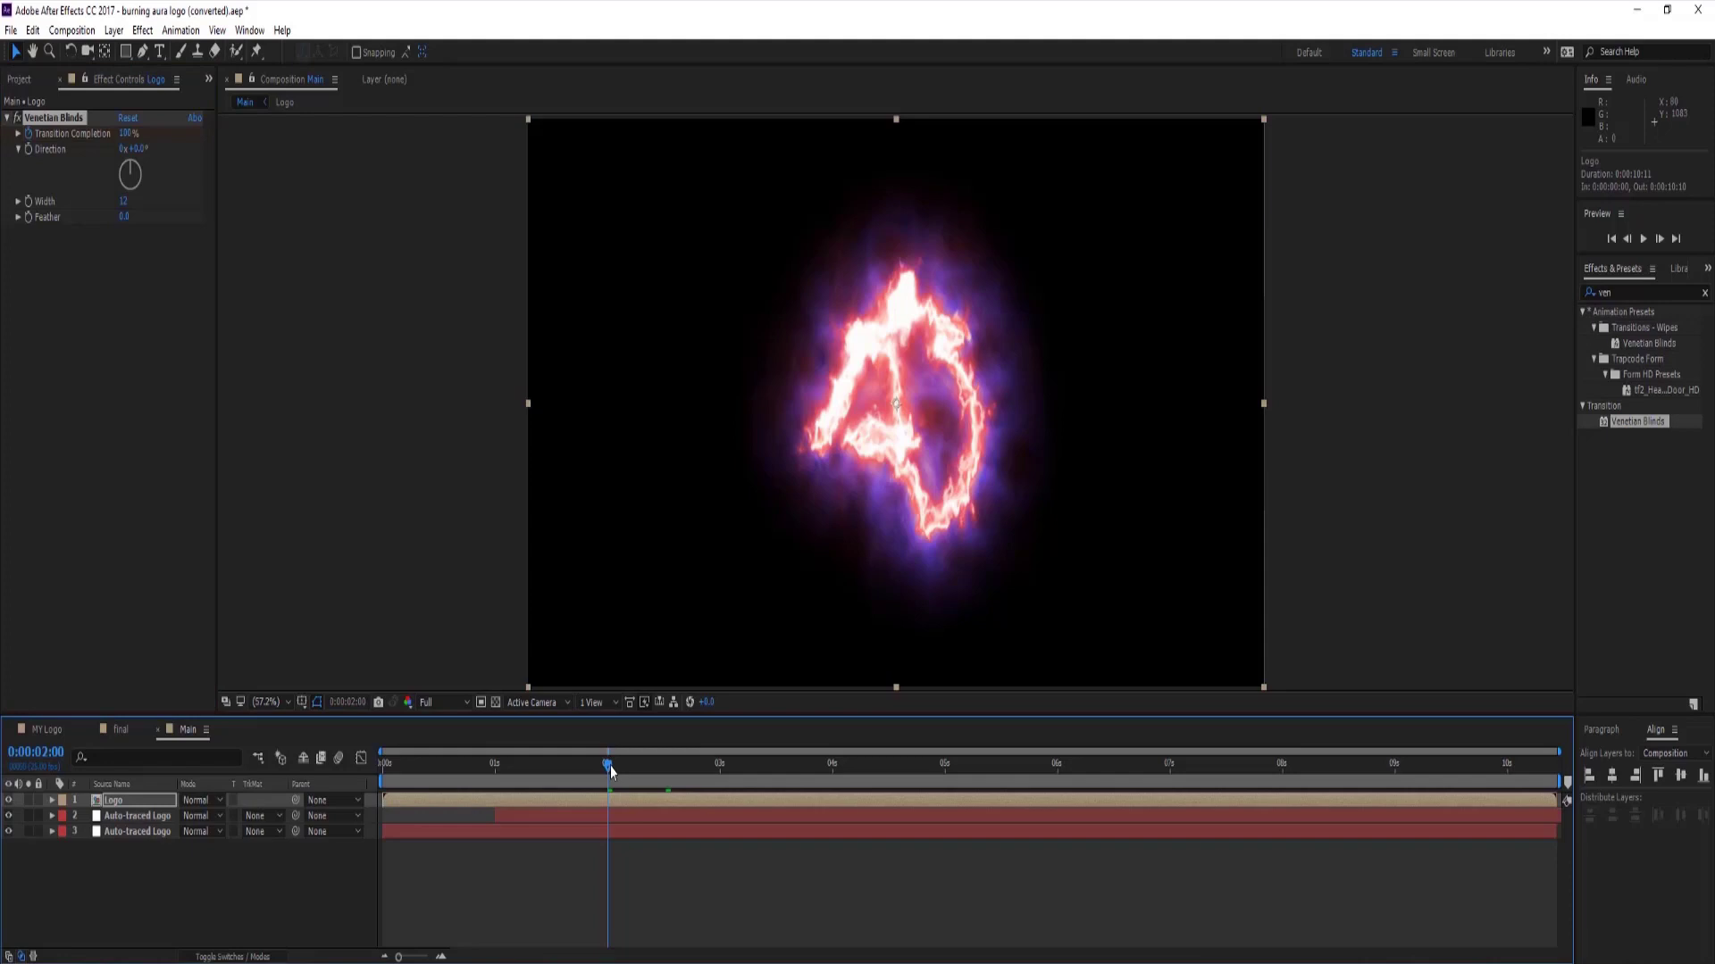
left_click_drag(611, 771, 666, 770)
key("u")
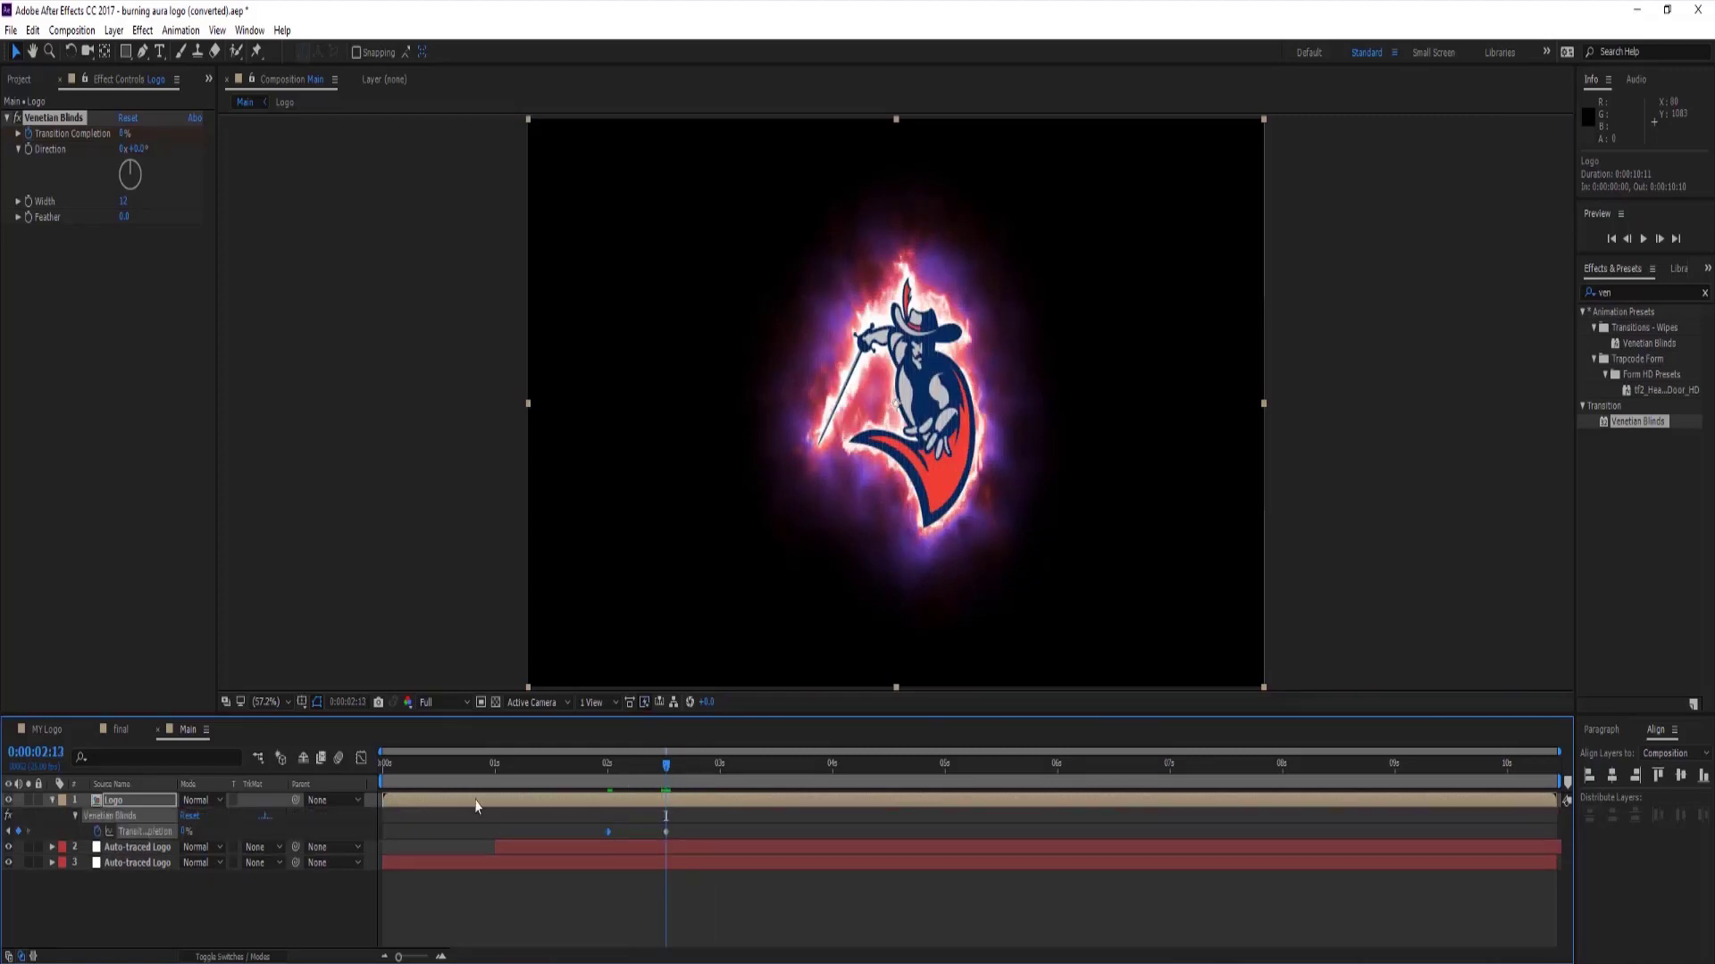
left_click(52, 800)
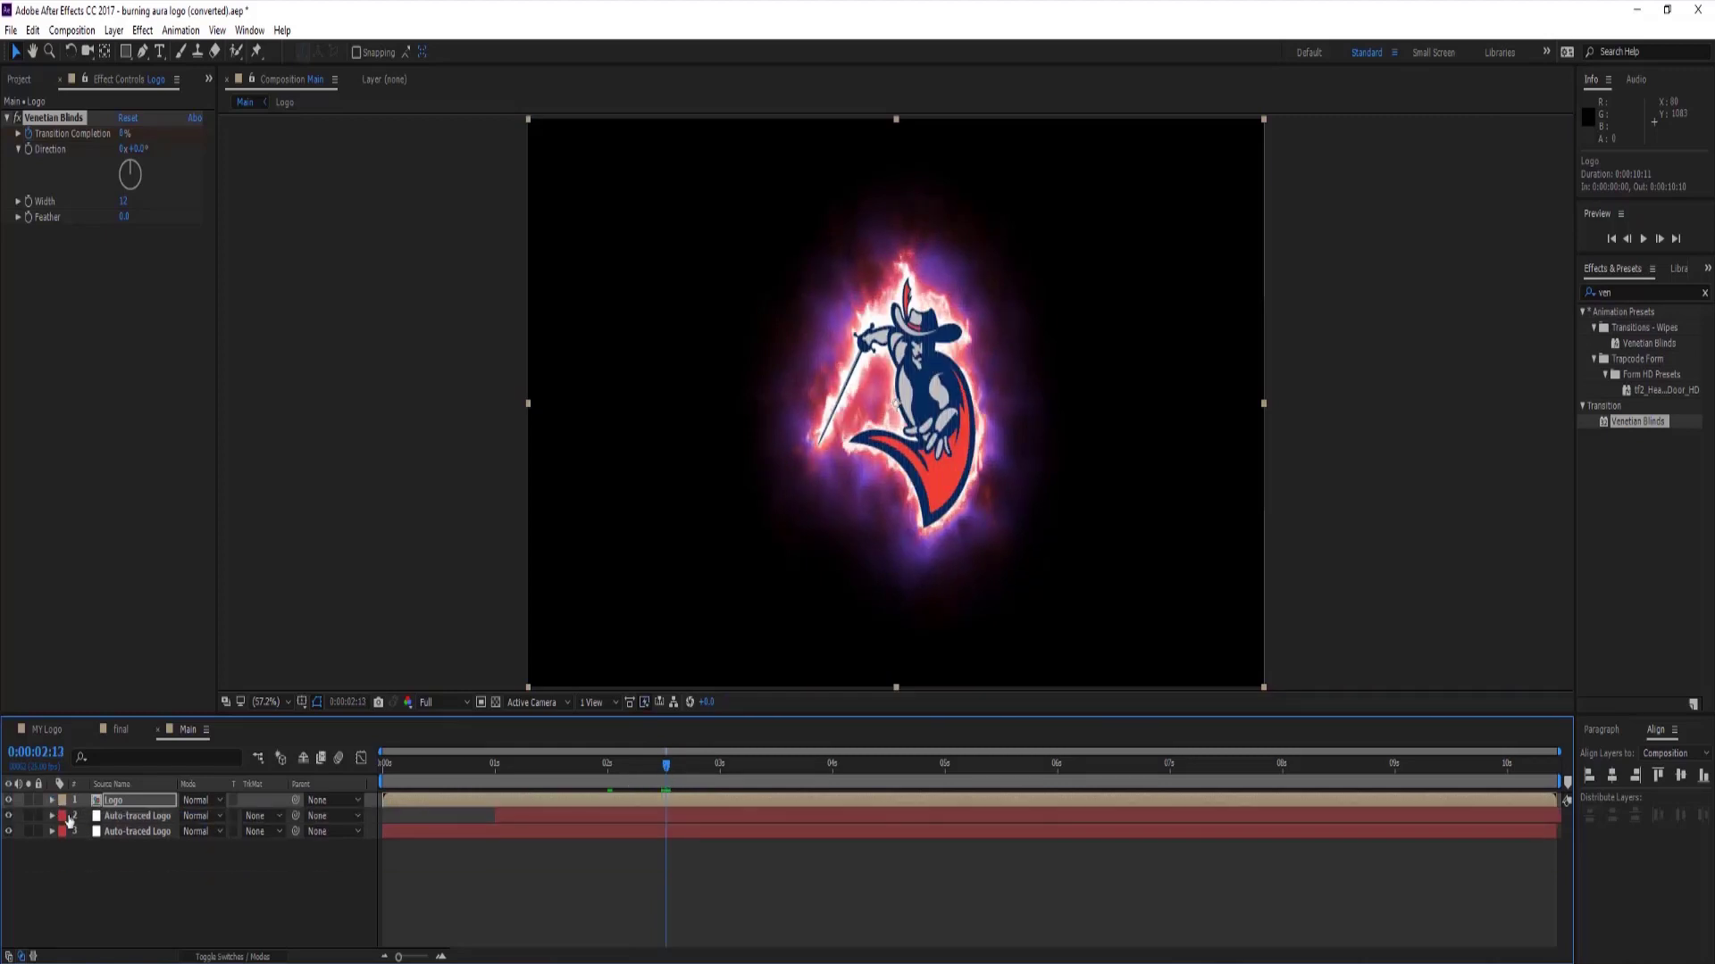
left_click(134, 880)
Keyframe the third layer's Saber Core Size down to 0 at 3:00.
left_click(143, 817)
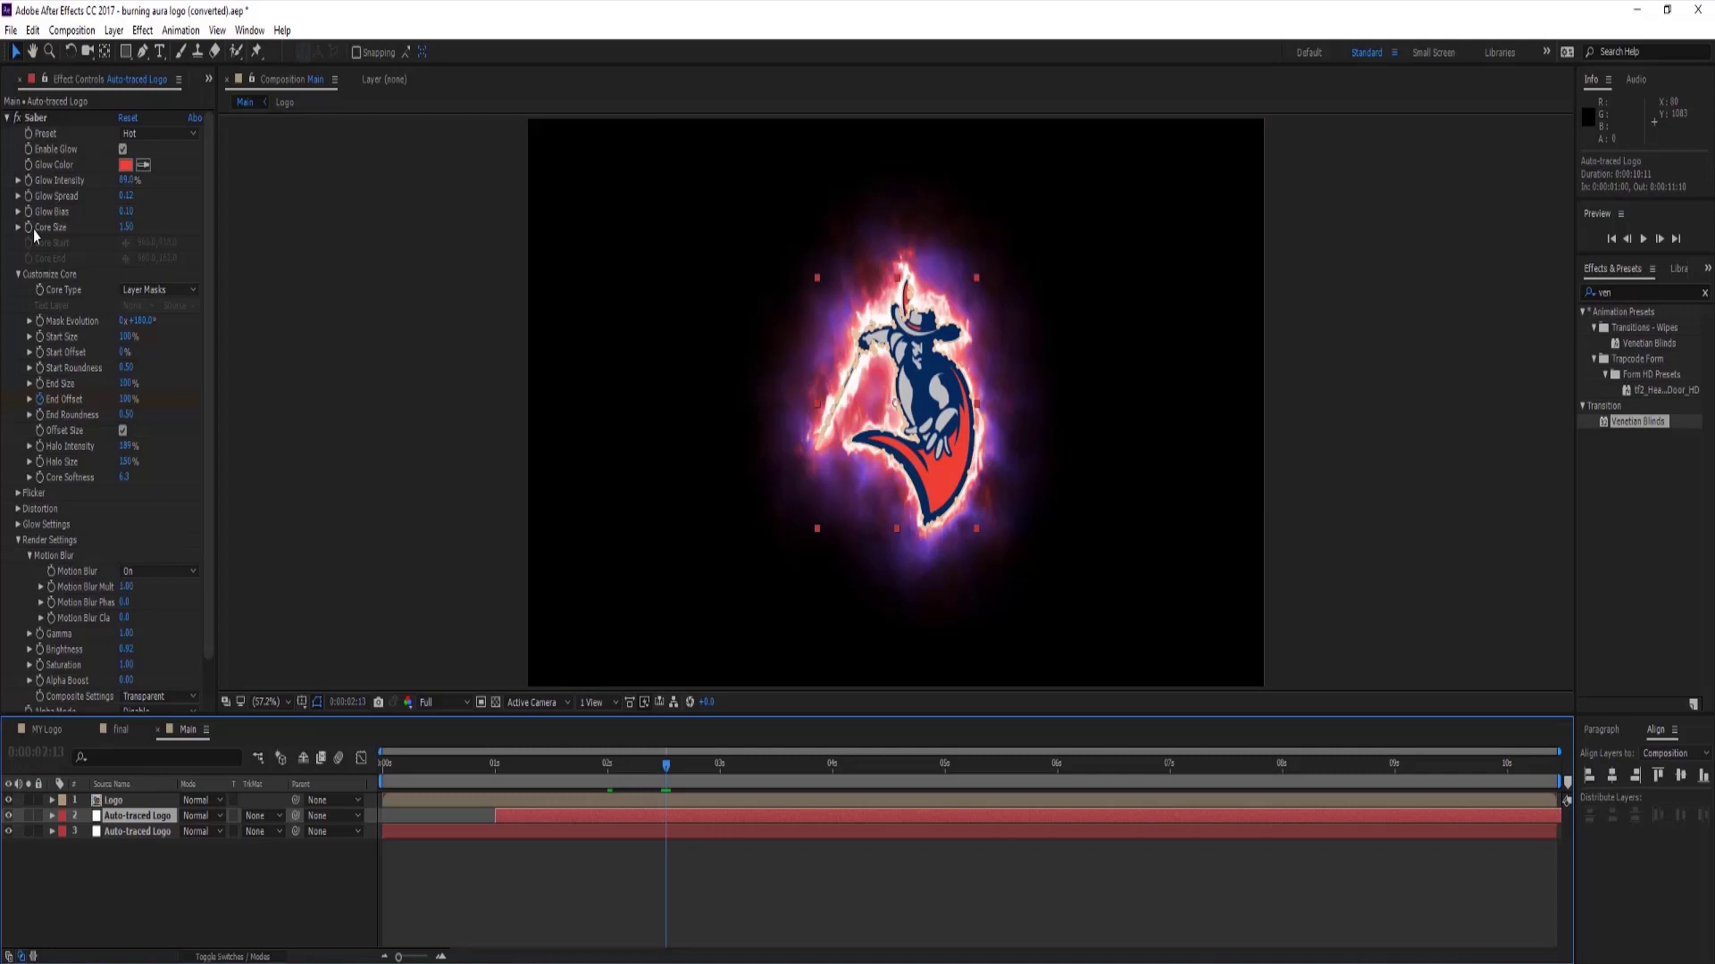
key("ctrl+Down")
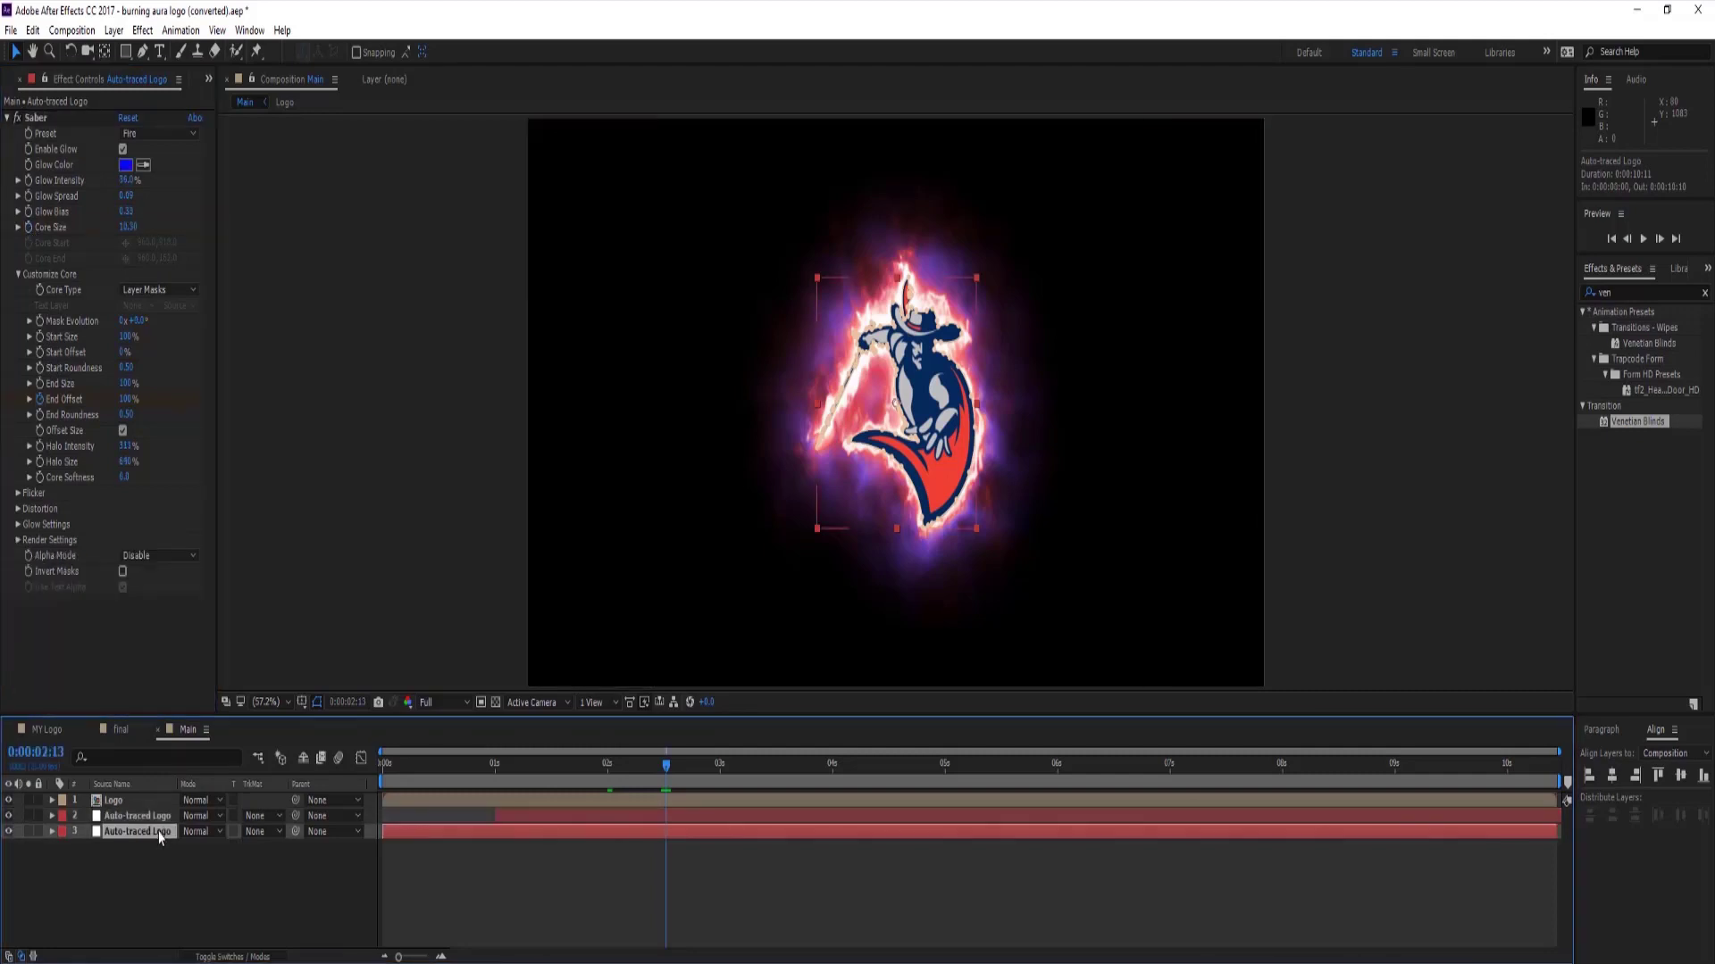
left_click(28, 229)
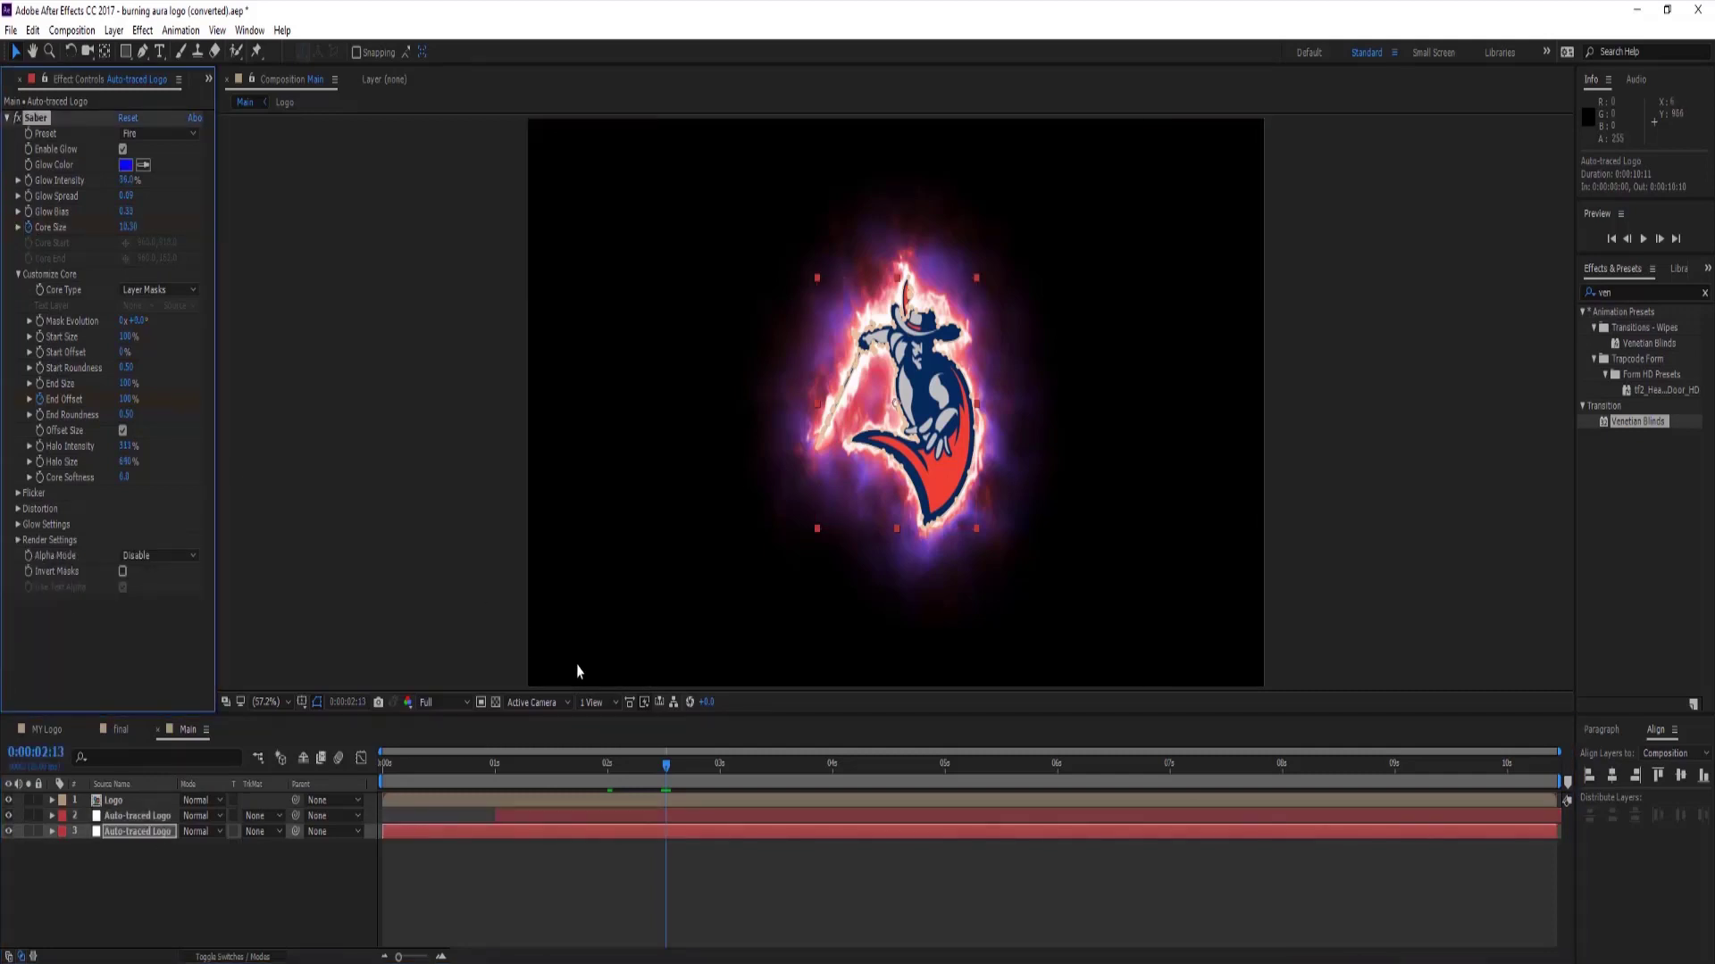
left_click_drag(666, 770, 720, 766)
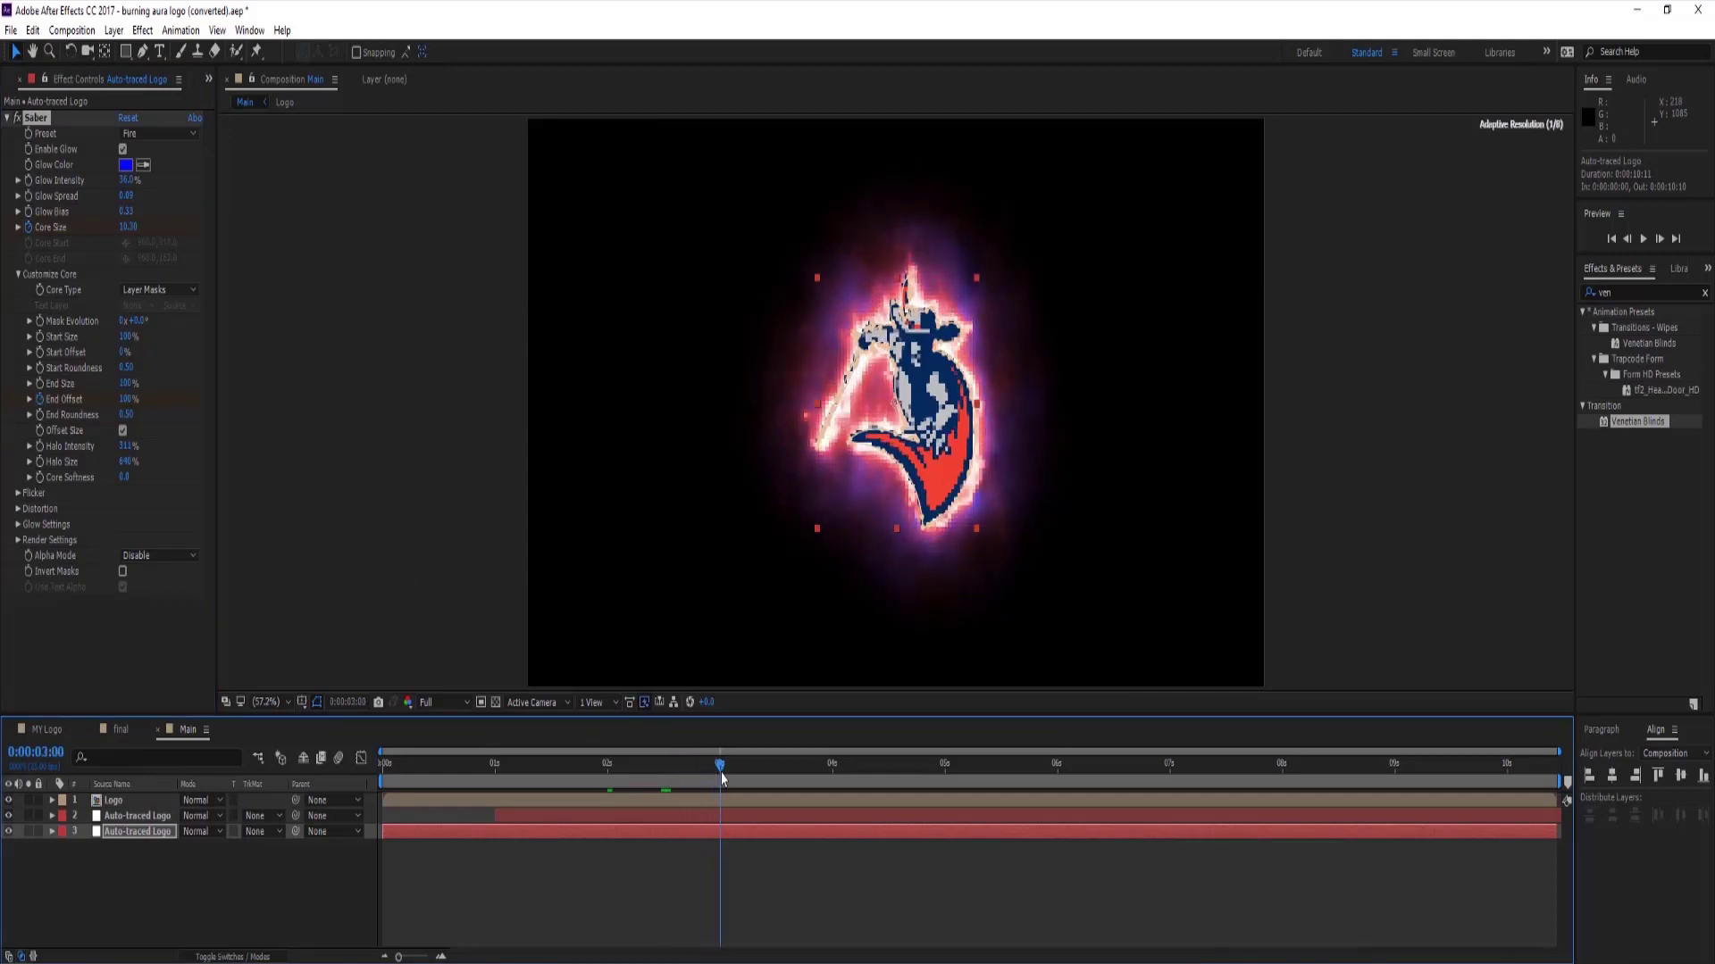
left_click(127, 227)
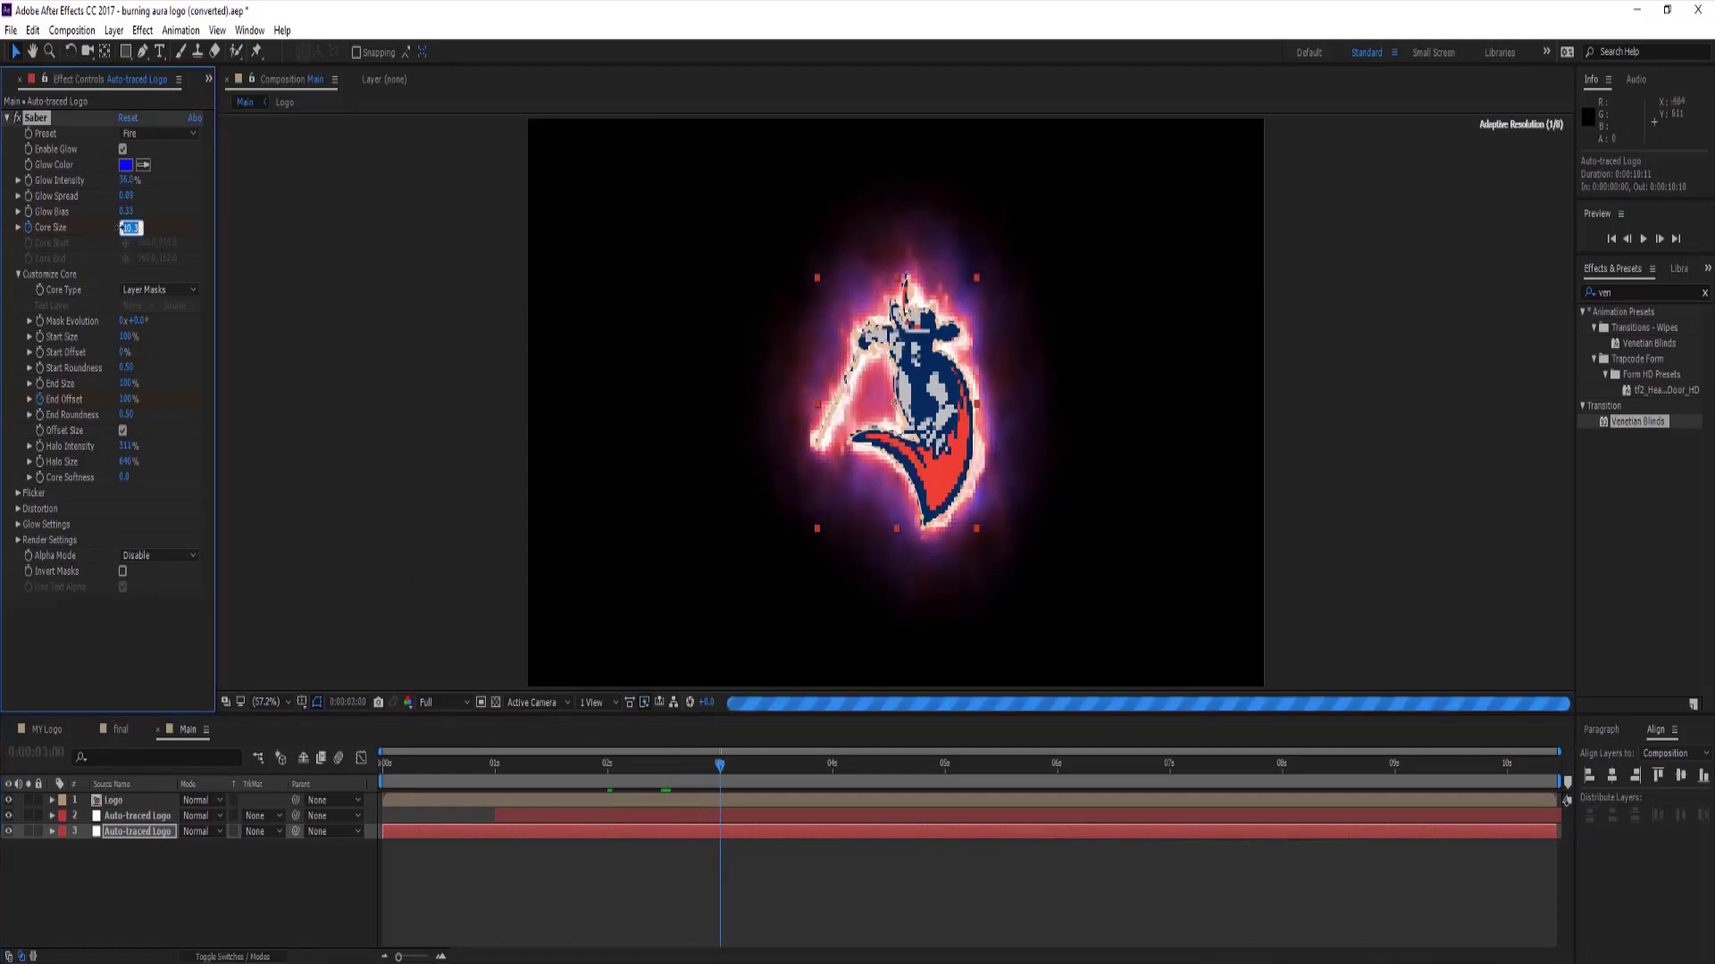
type("0")
Set the second Auto-traced Logo layer's Saber Core Size to 0.8.
left_click(156, 818)
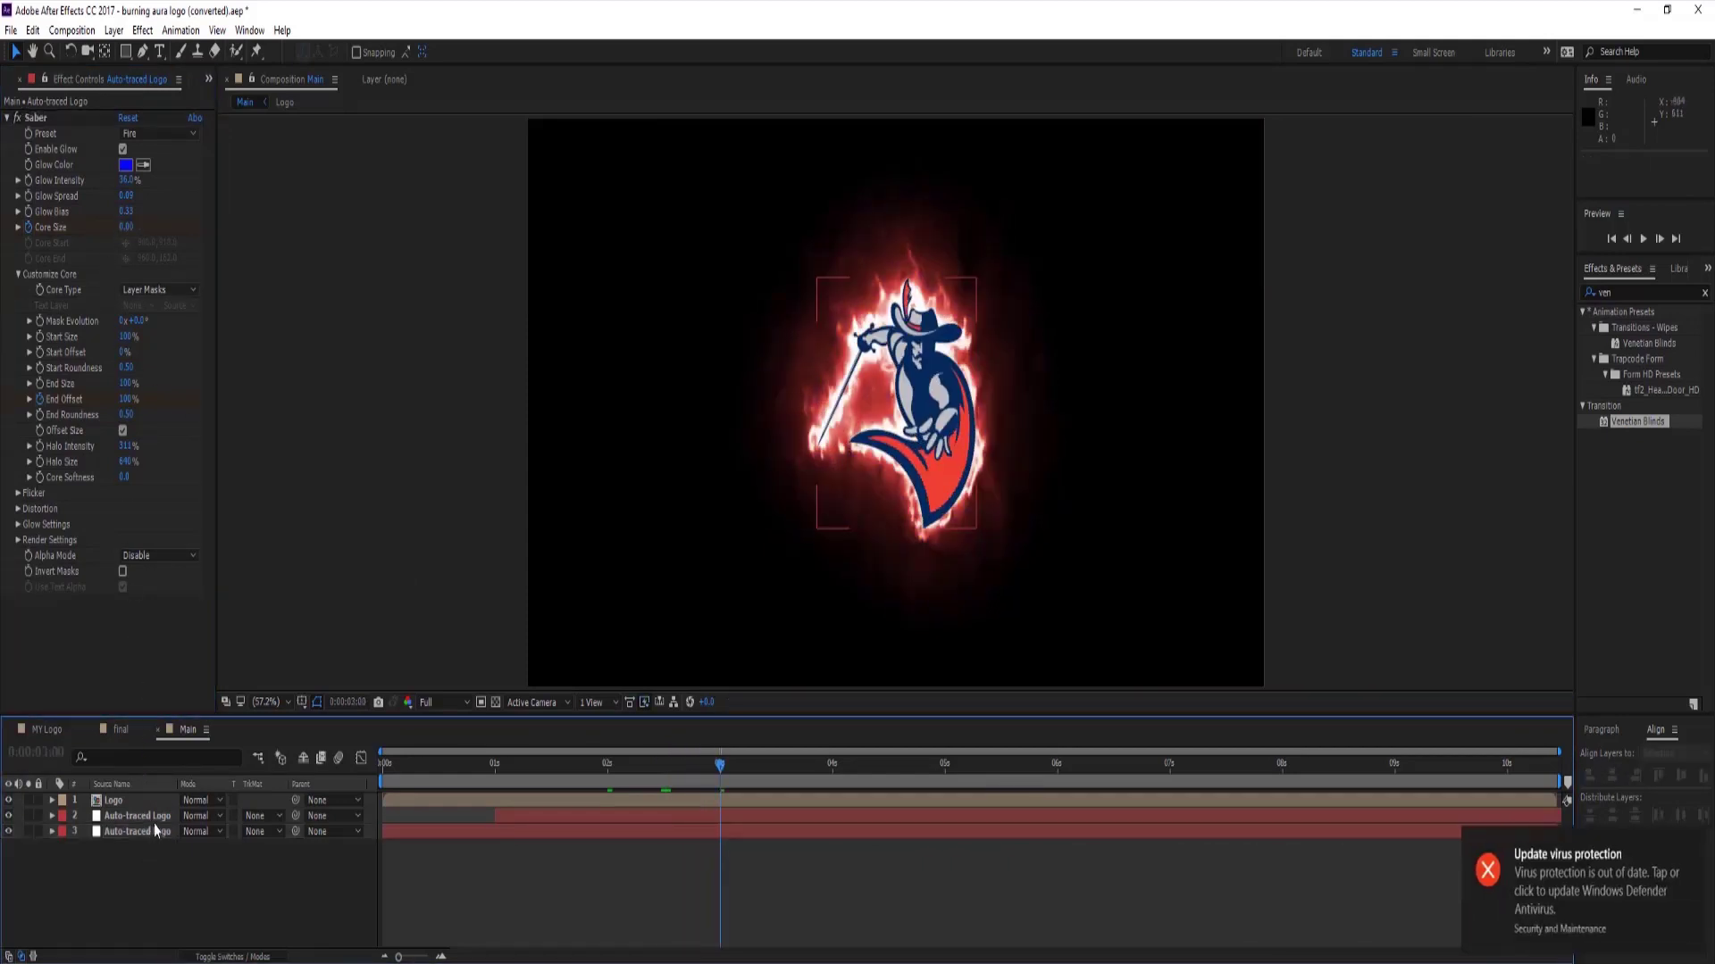
left_click(126, 227)
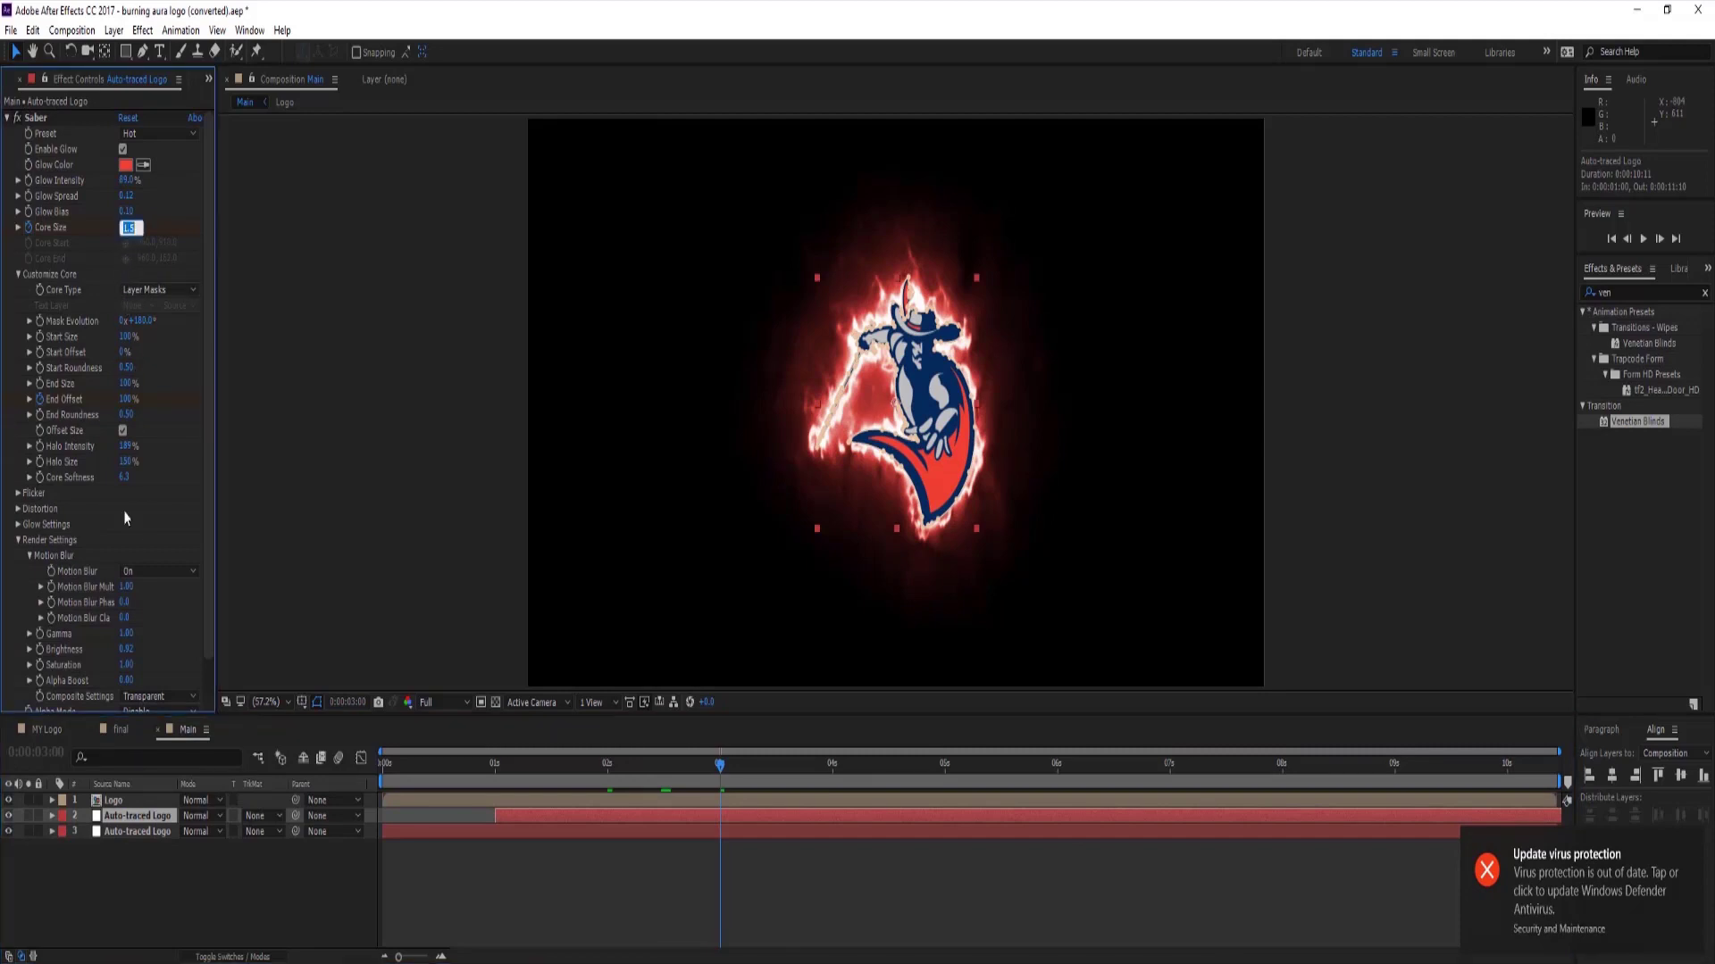
type("0.8")
left_click(424, 894)
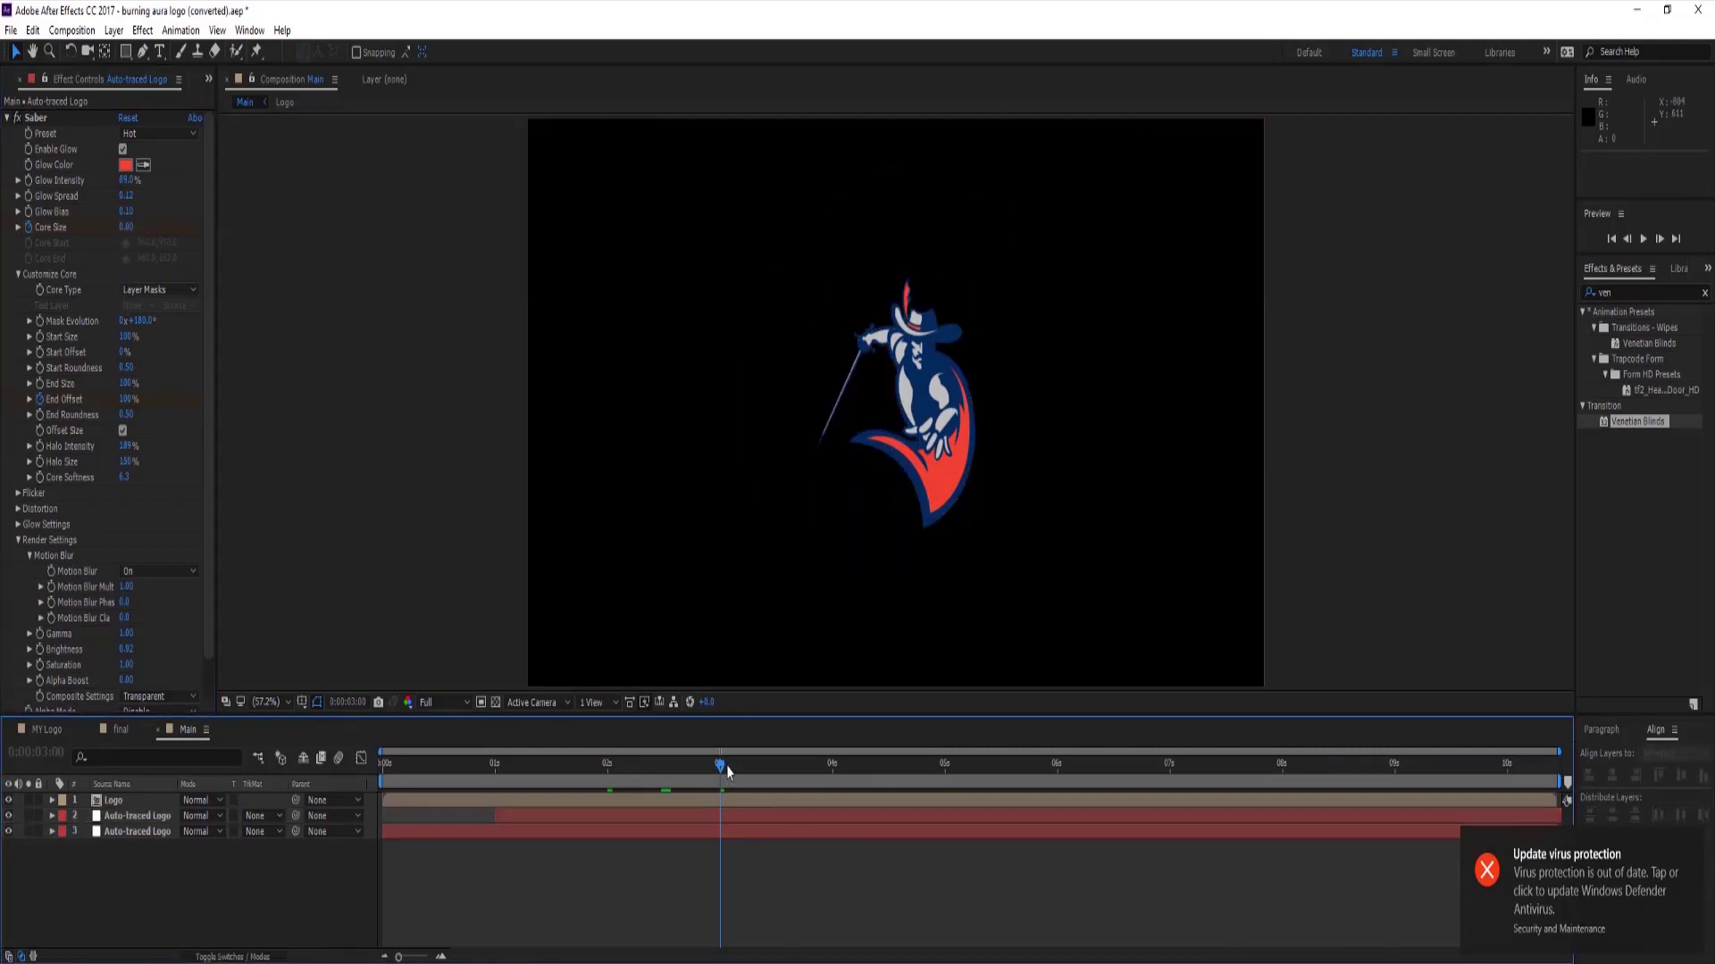
End the work area near 3 seconds and preview the animation from the start at Third resolution.
left_click(765, 781)
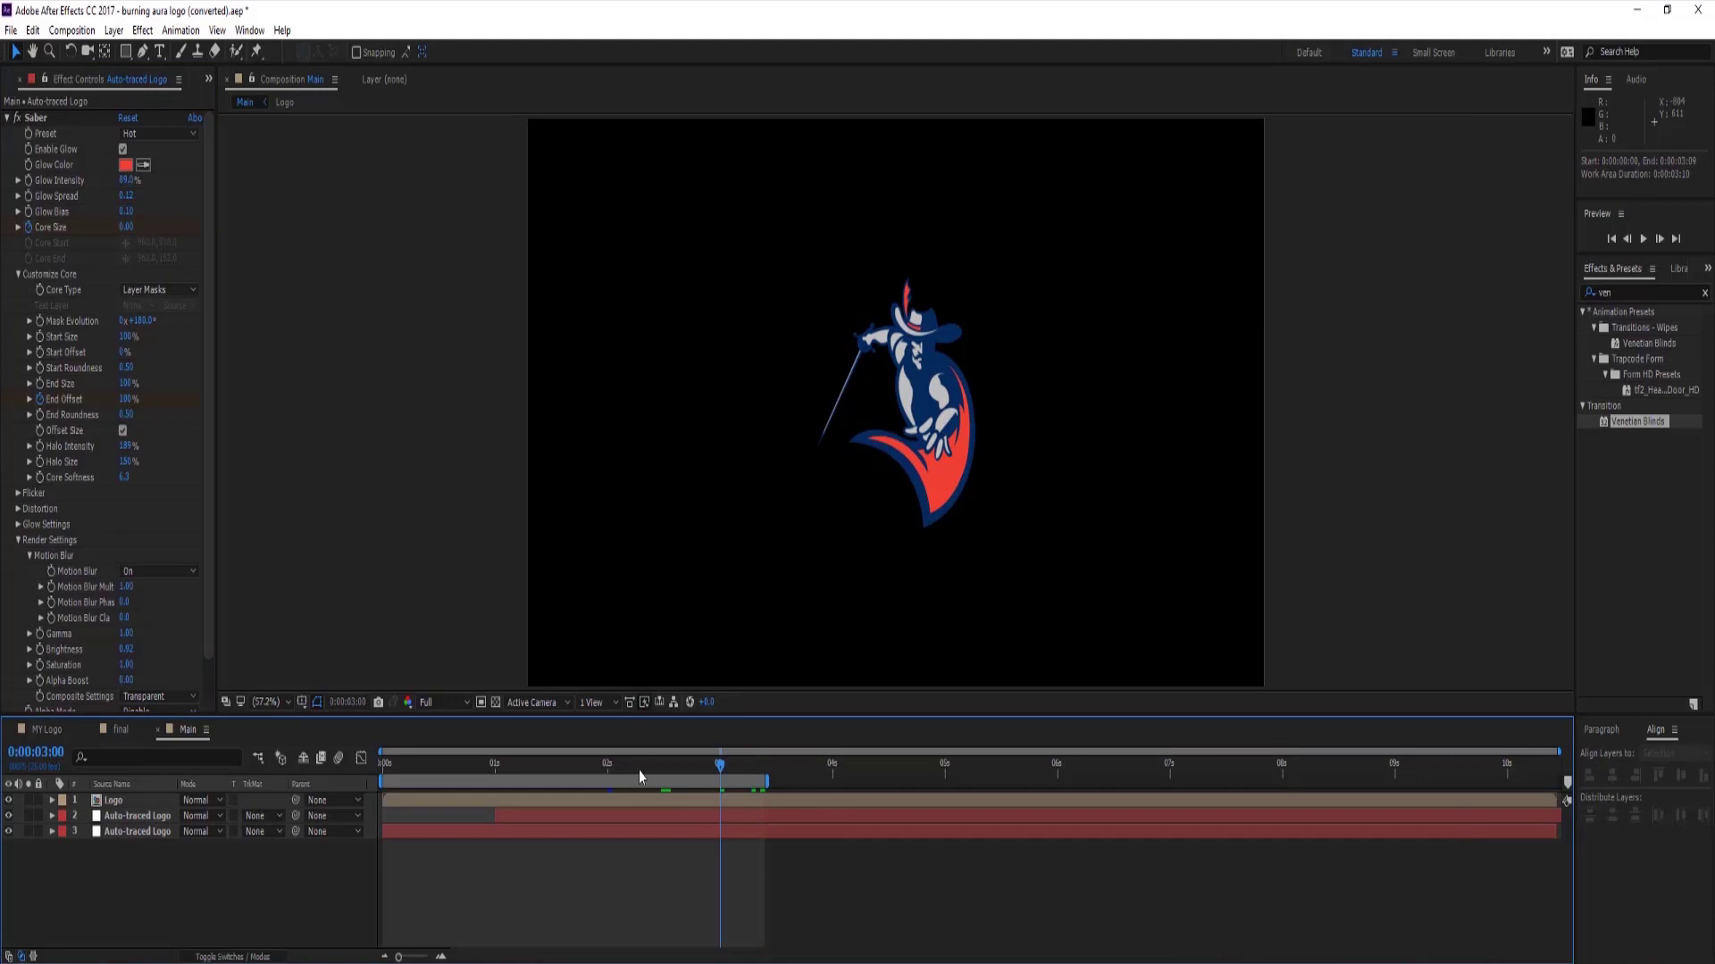
left_click(382, 768)
left_click(1644, 239)
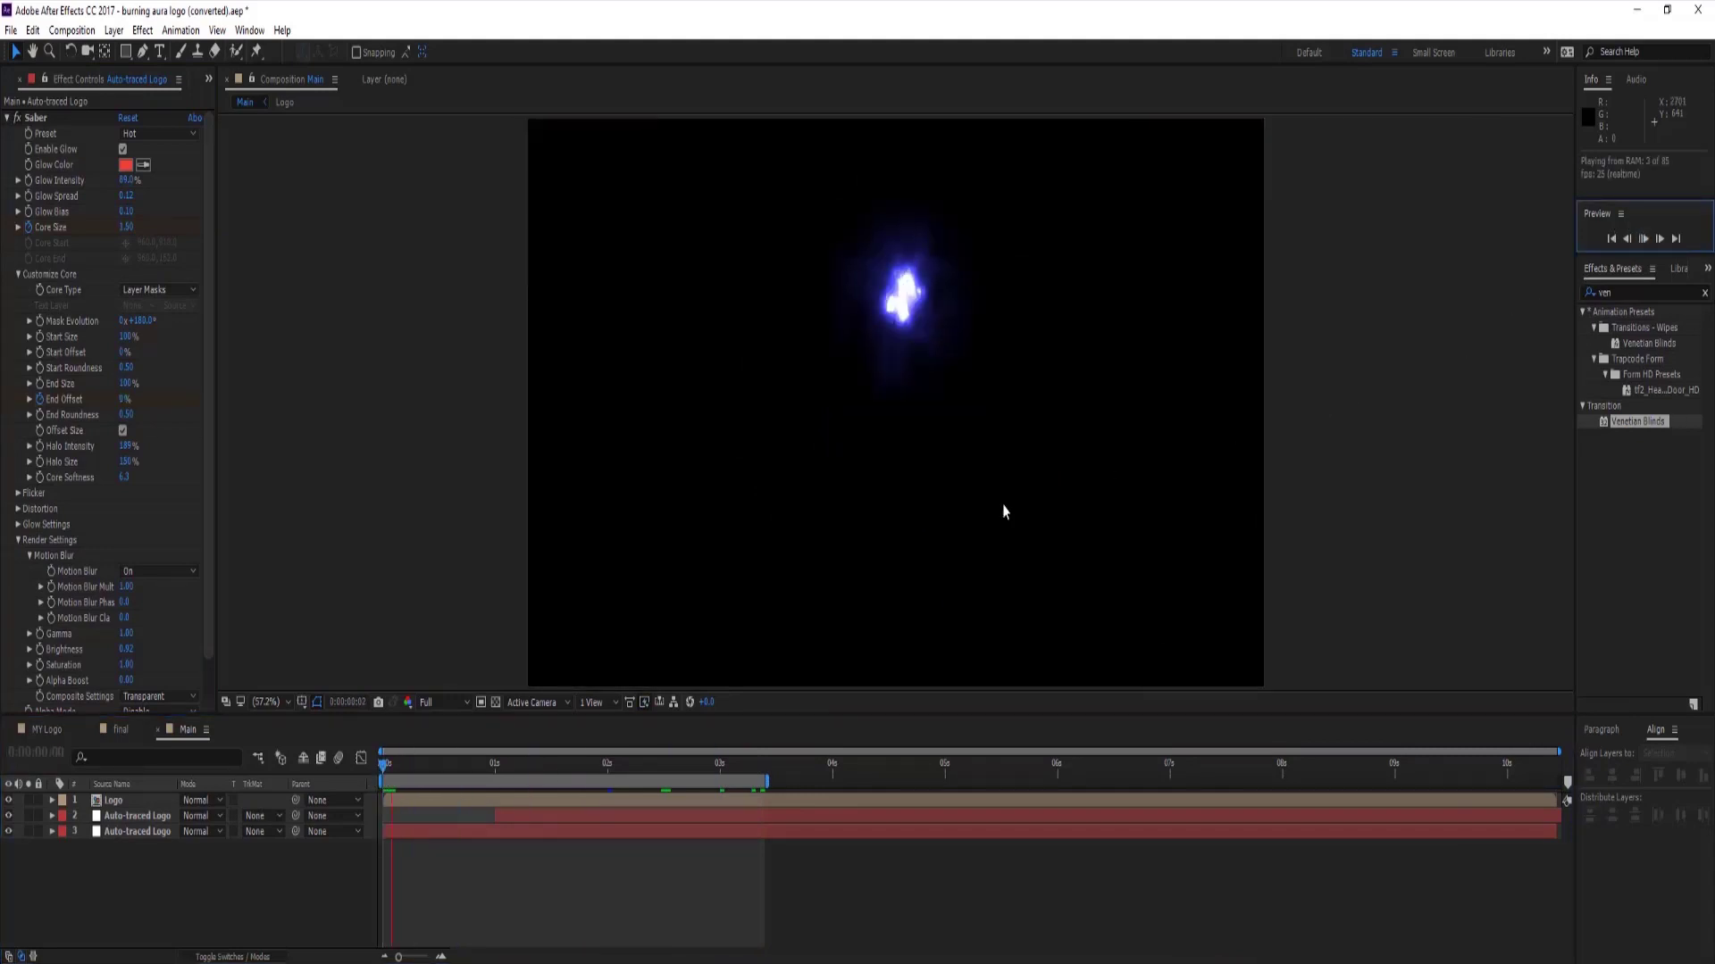
left_click(443, 704)
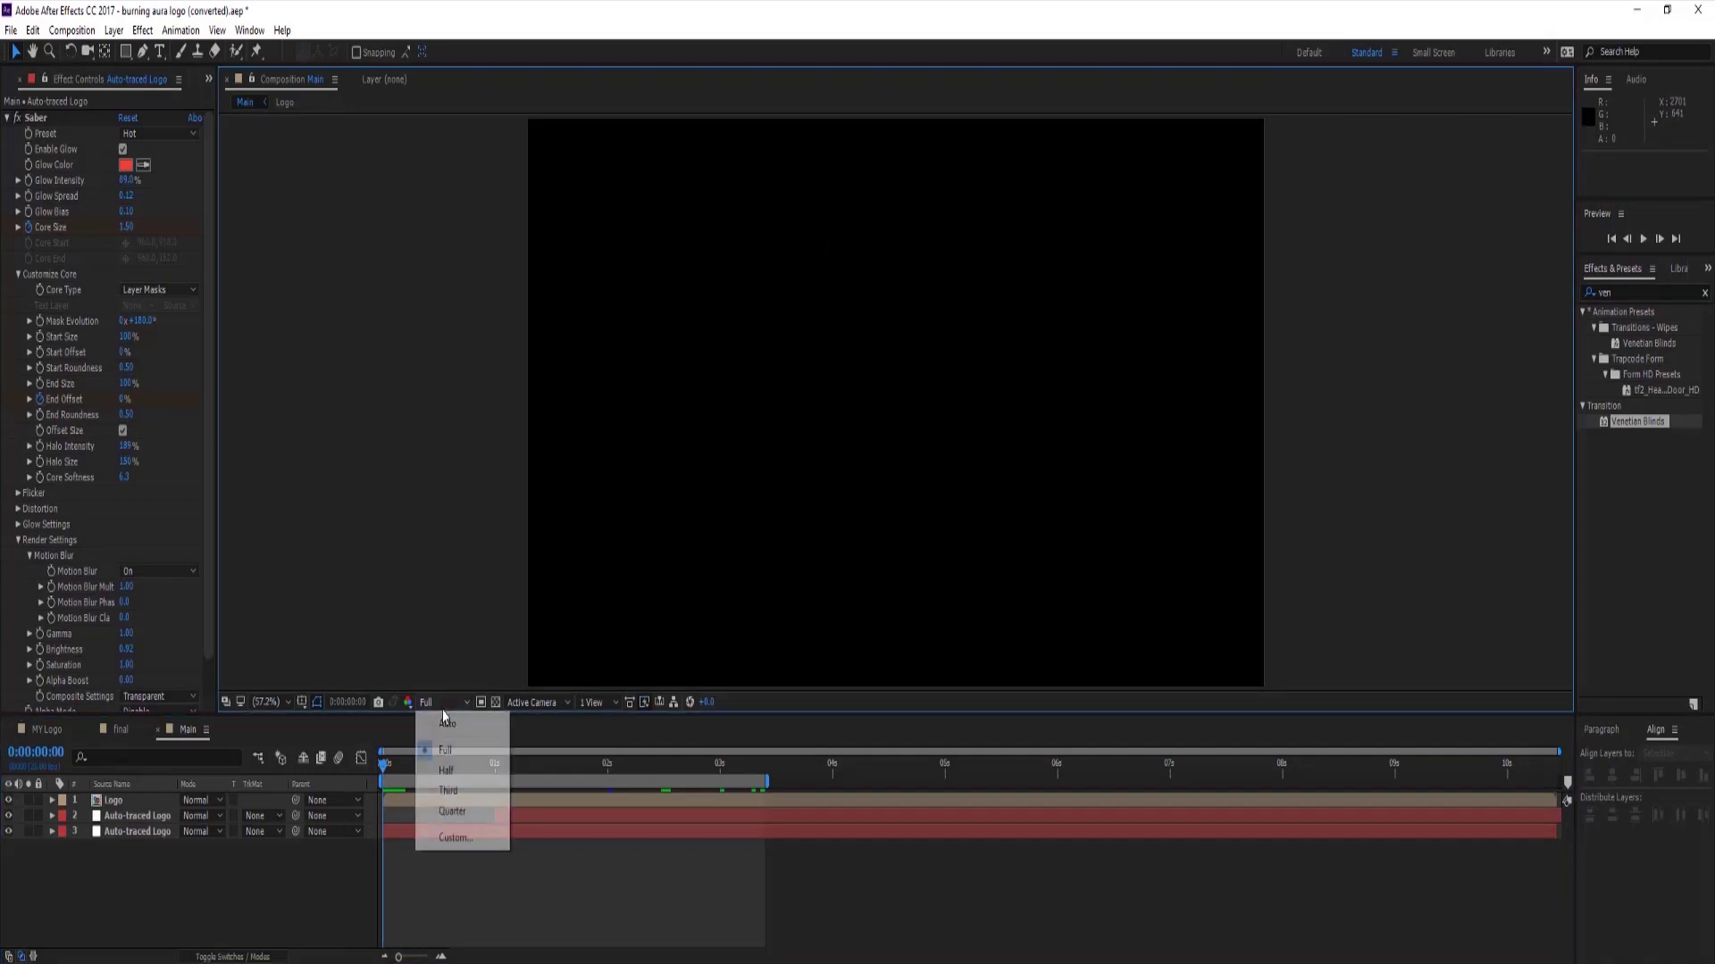
left_click(453, 790)
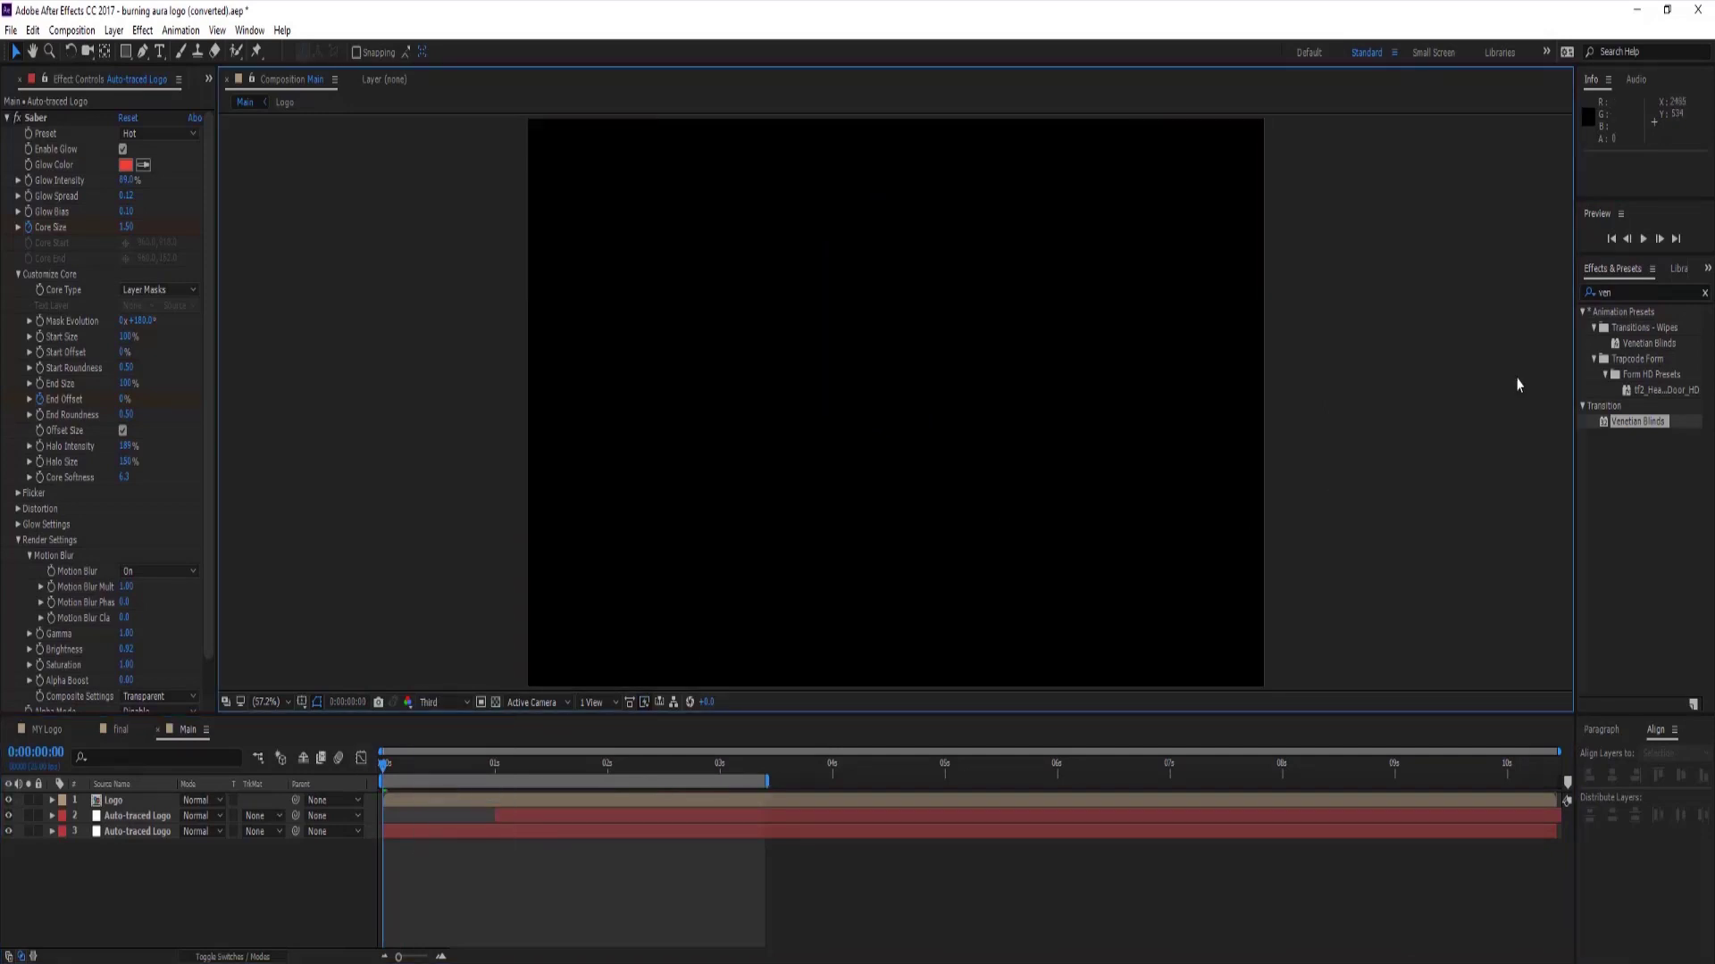
left_click(1644, 239)
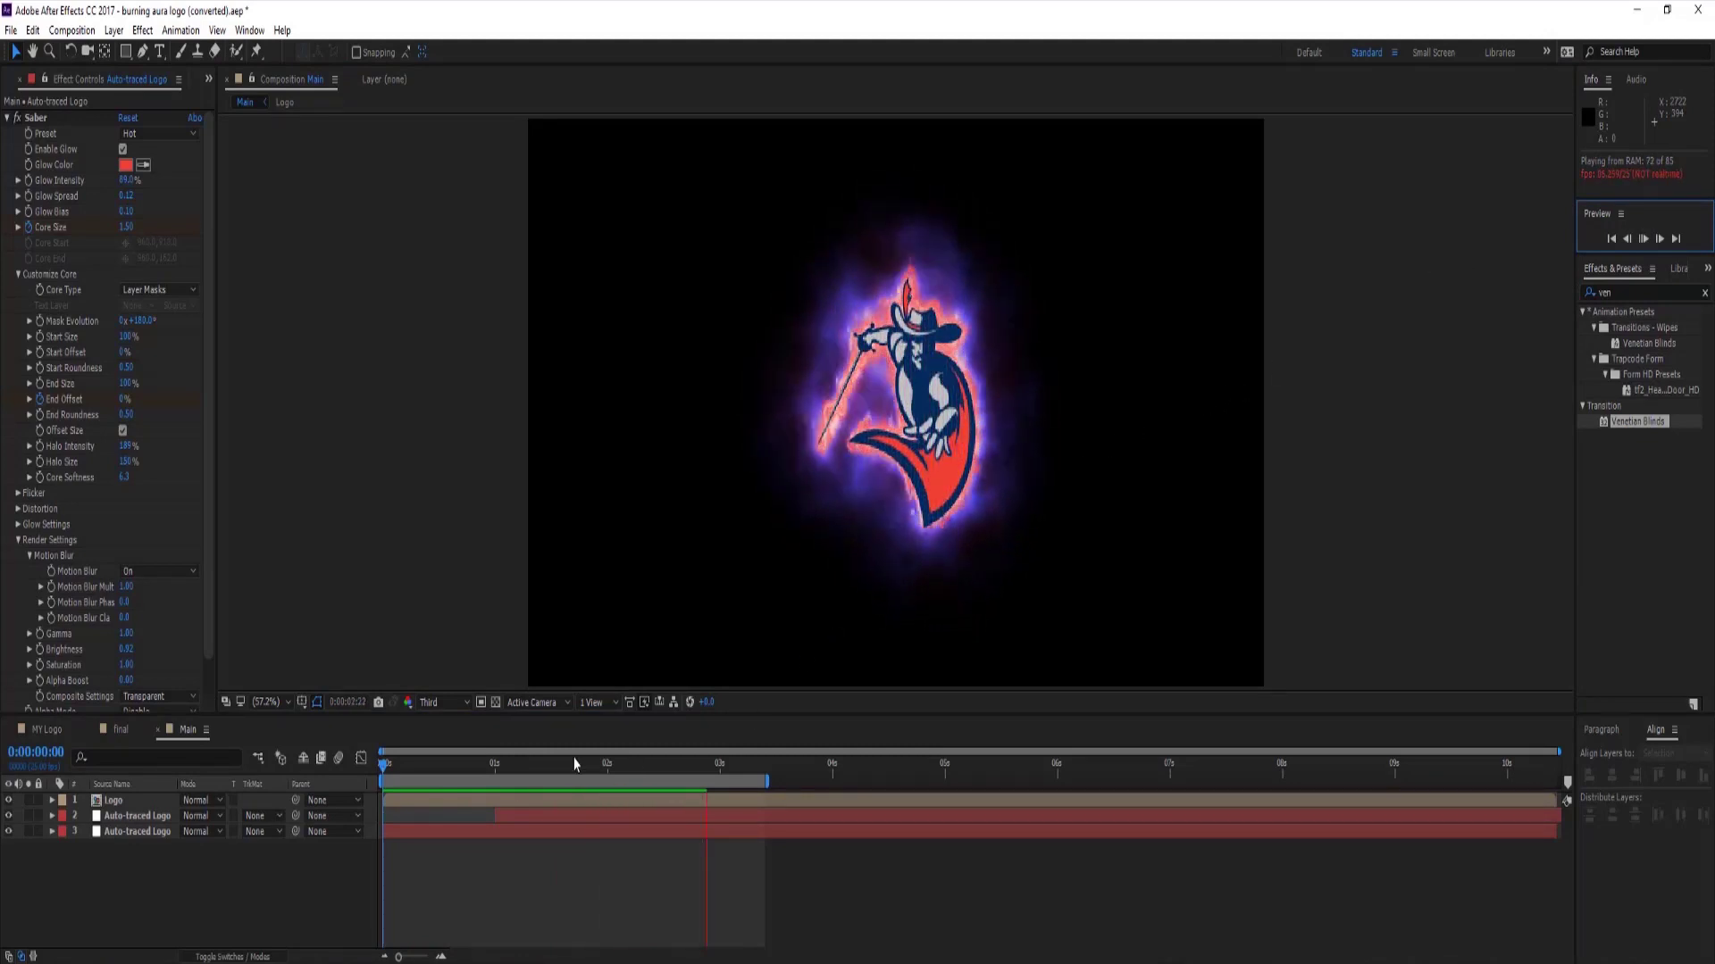
Stop on frame 3, raise preview resolution to Half, and collapse the Saber settings.
left_click(403, 775)
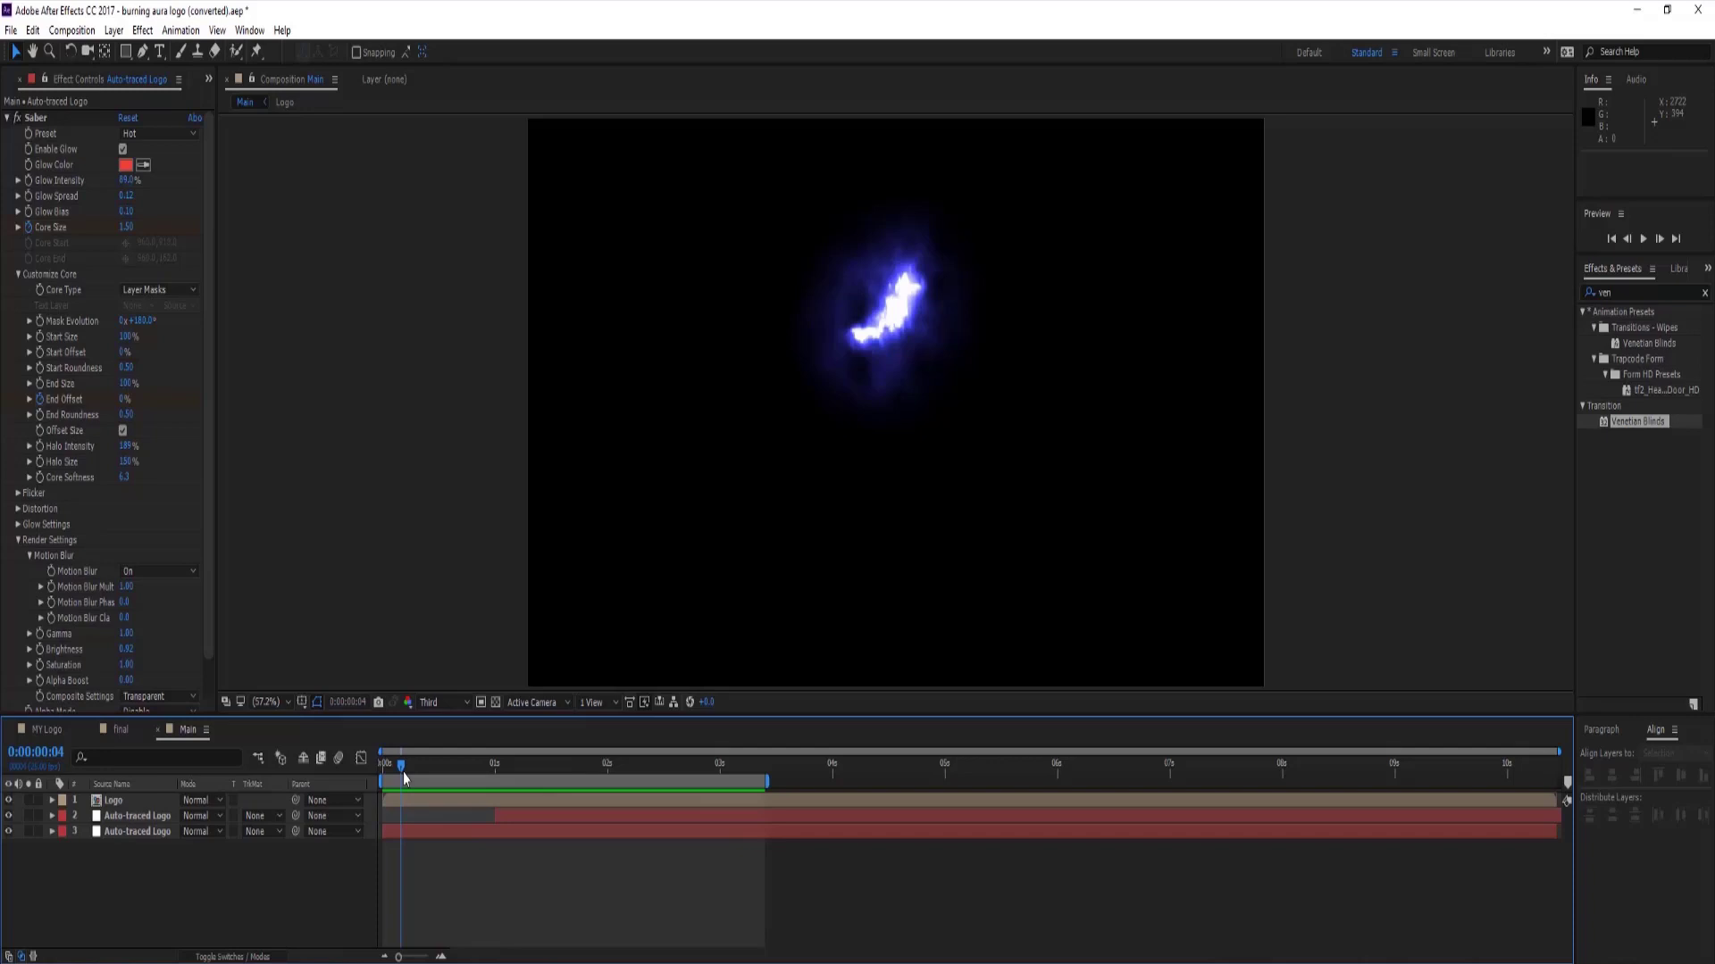
left_click_drag(404, 775, 395, 775)
left_click(444, 702)
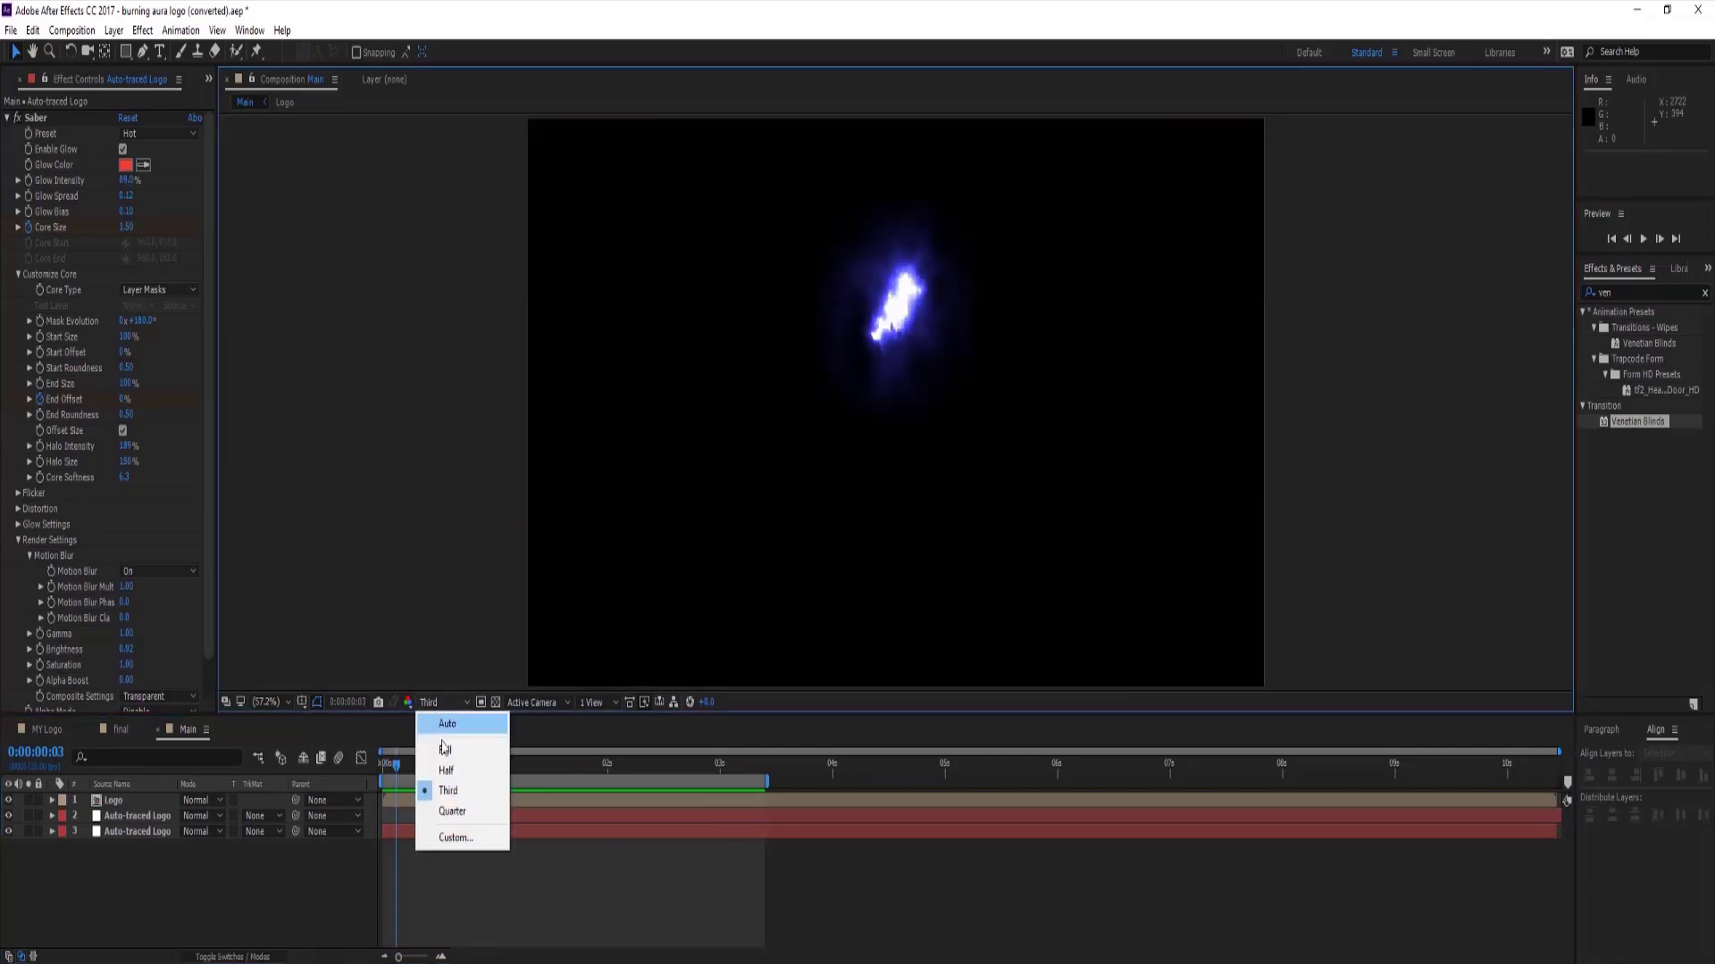
left_click(446, 769)
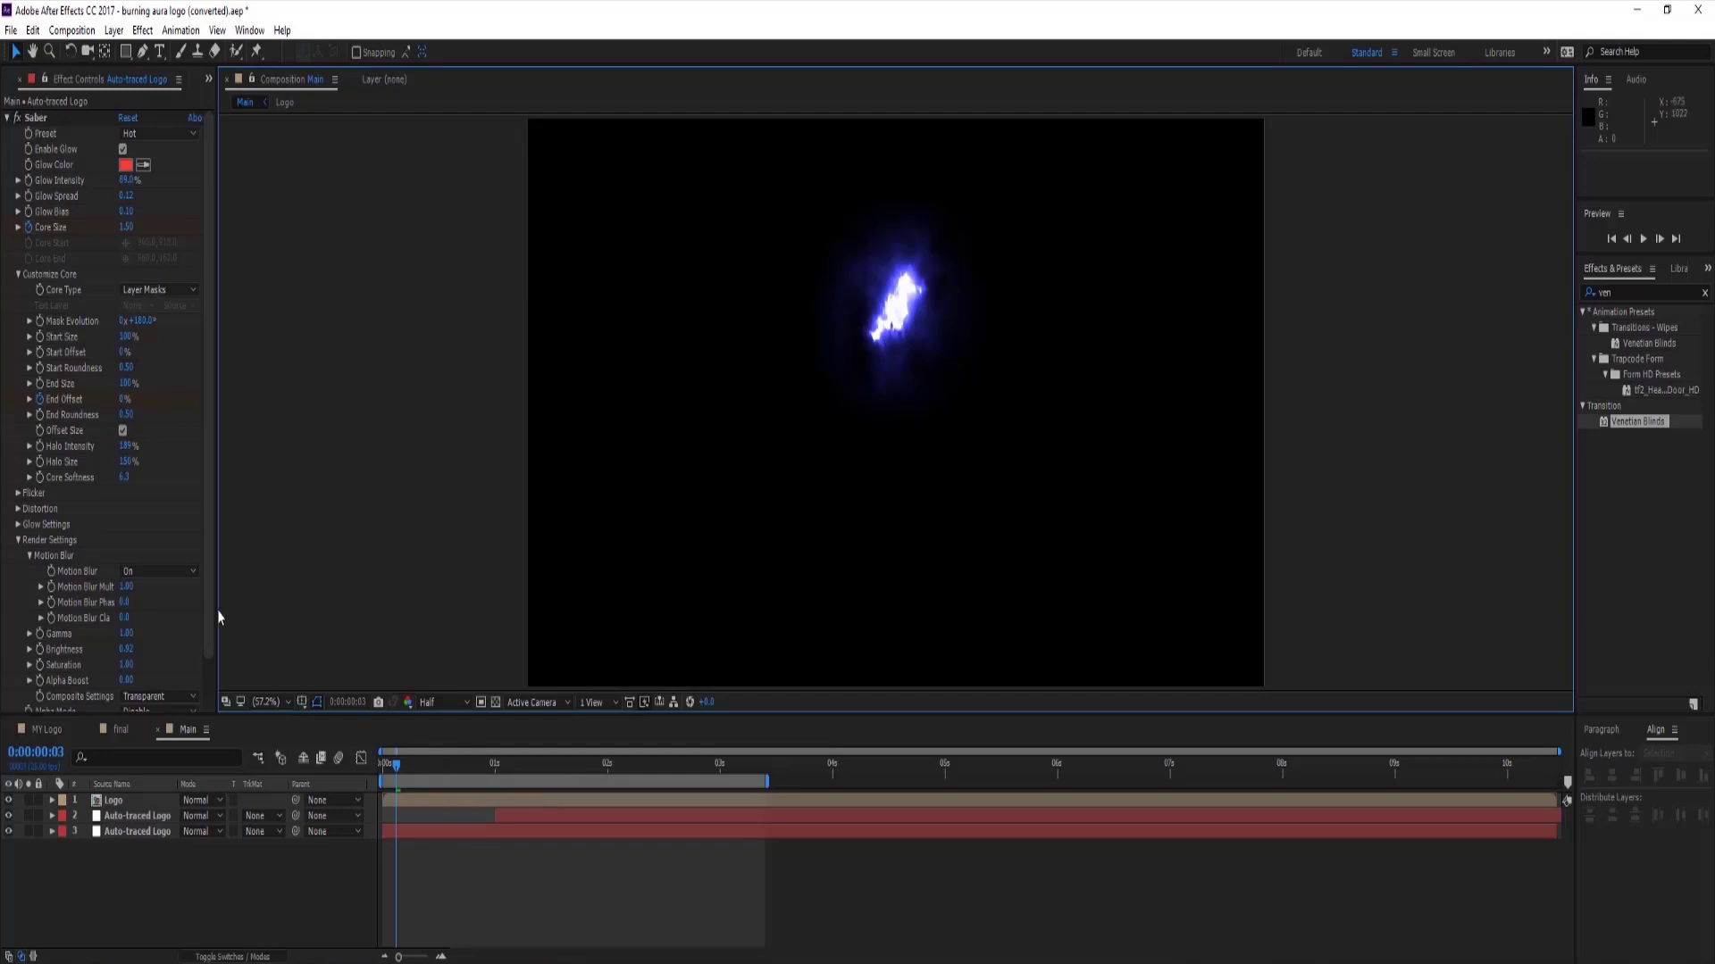
left_click(7, 117)
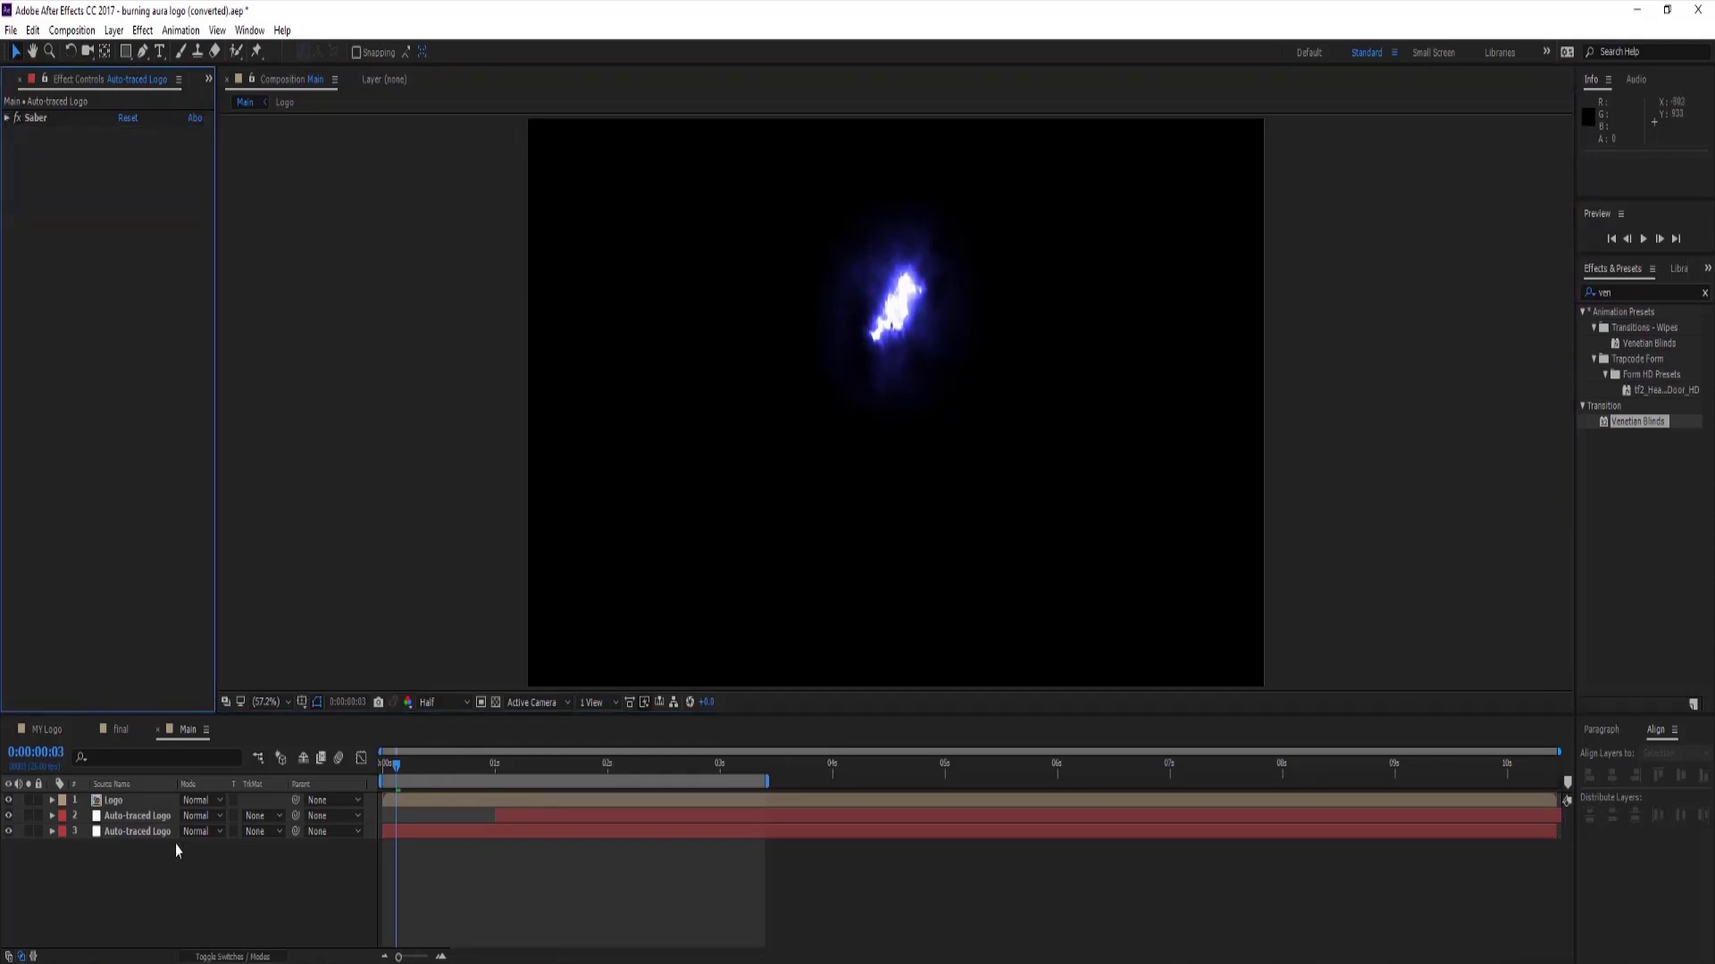
left_click(143, 844)
left_click(146, 816)
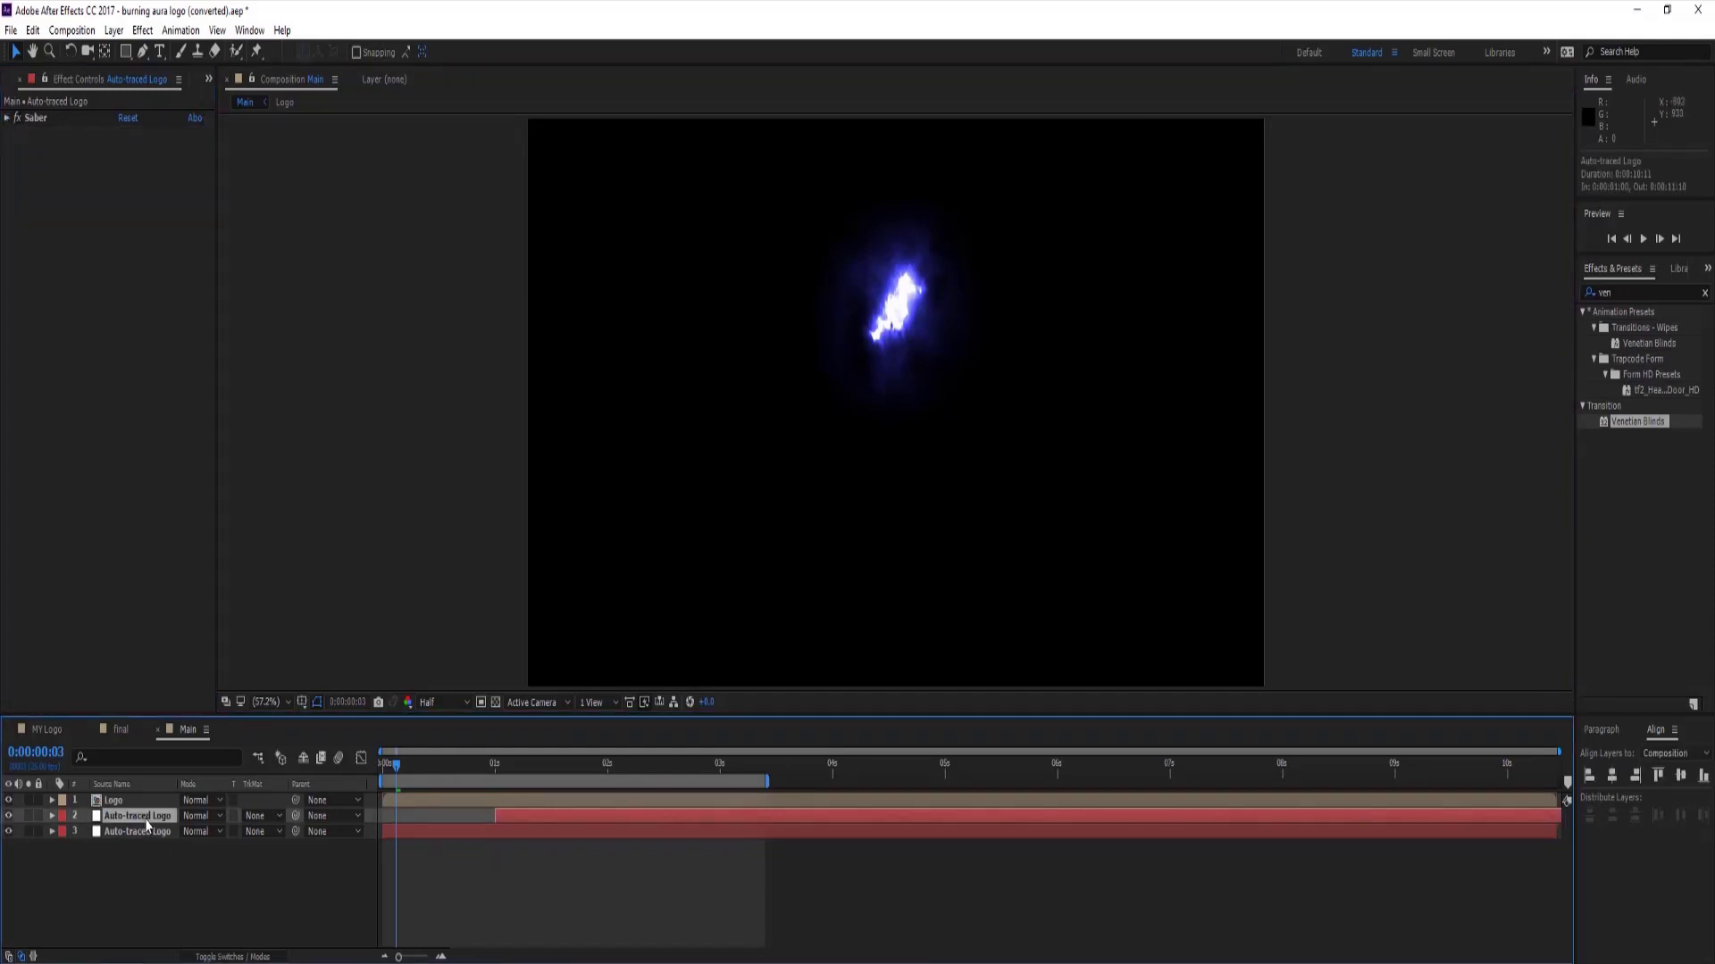
Add Dust Smoke.m4v from the Project panel to the Main comp and set its mode to Add.
left_click(5, 82)
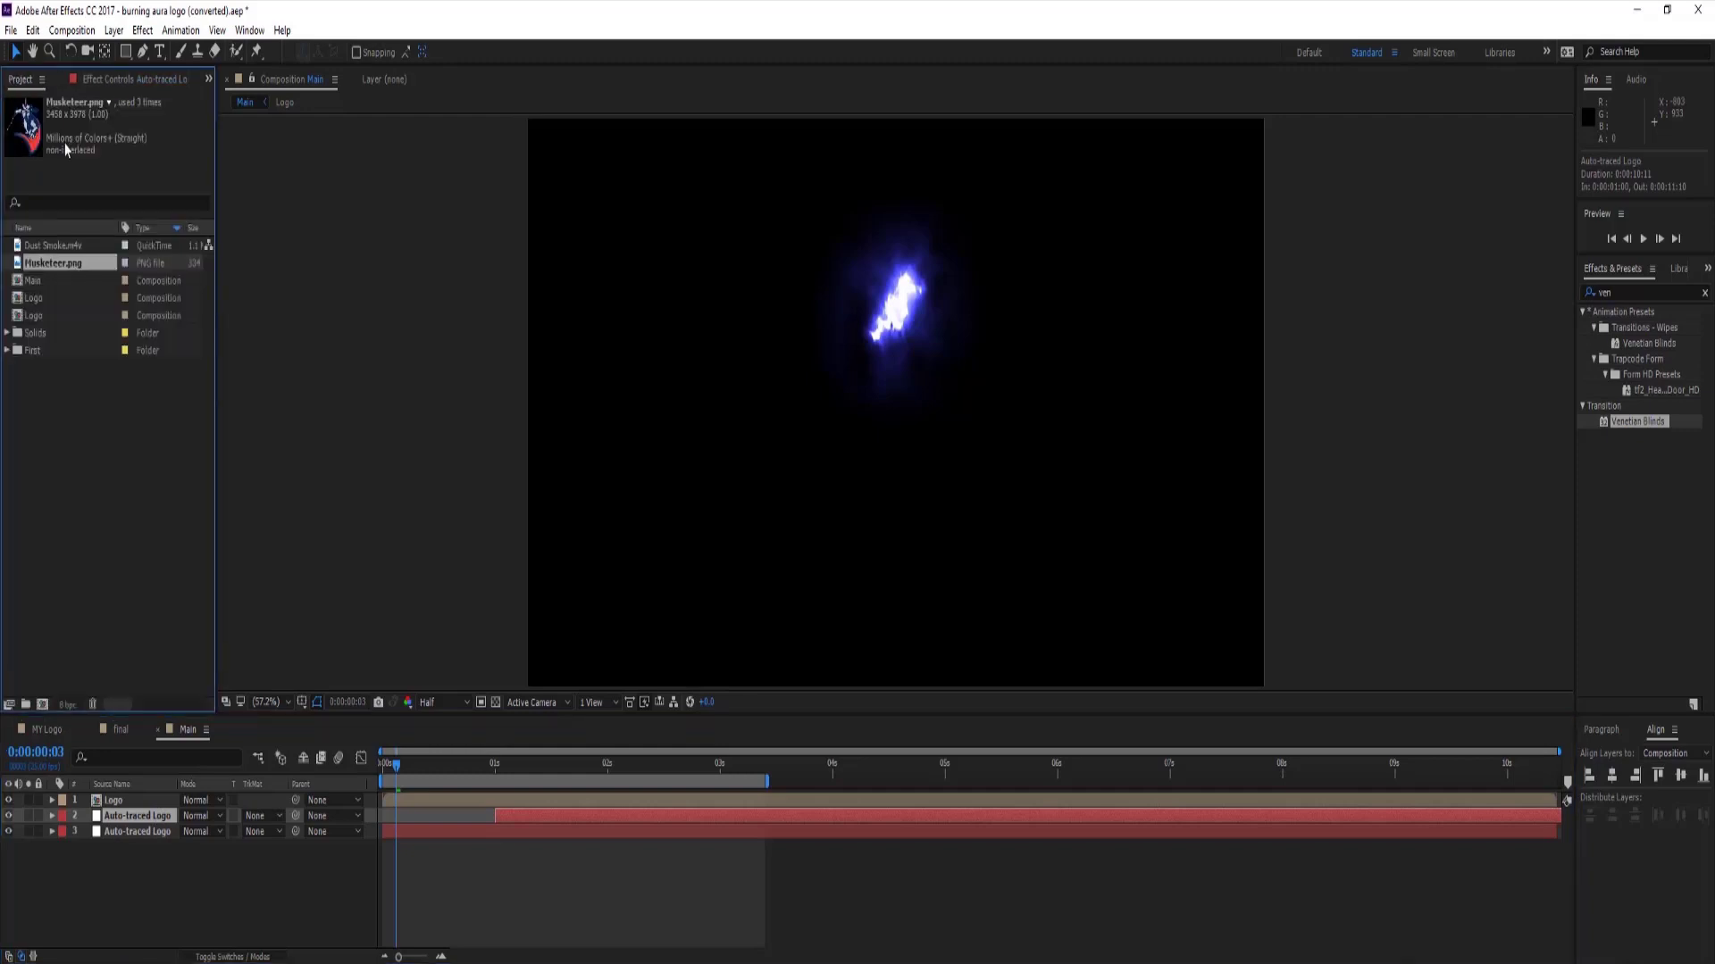
left_click_drag(38, 250, 616, 773)
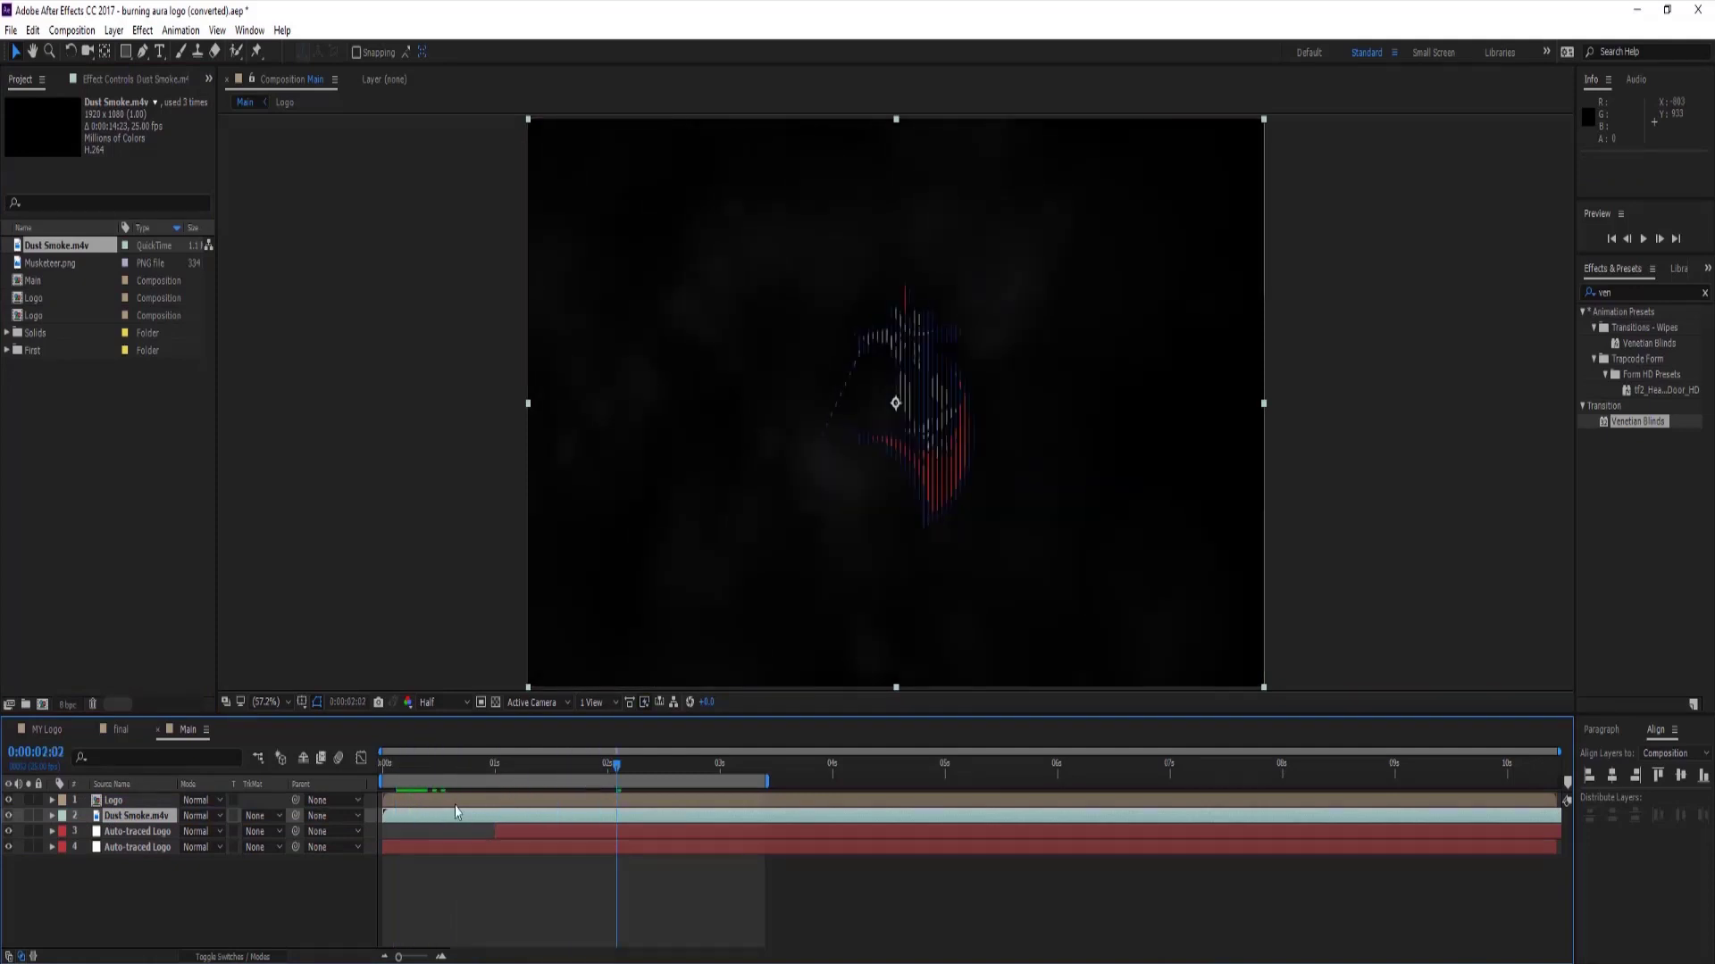
left_click(205, 816)
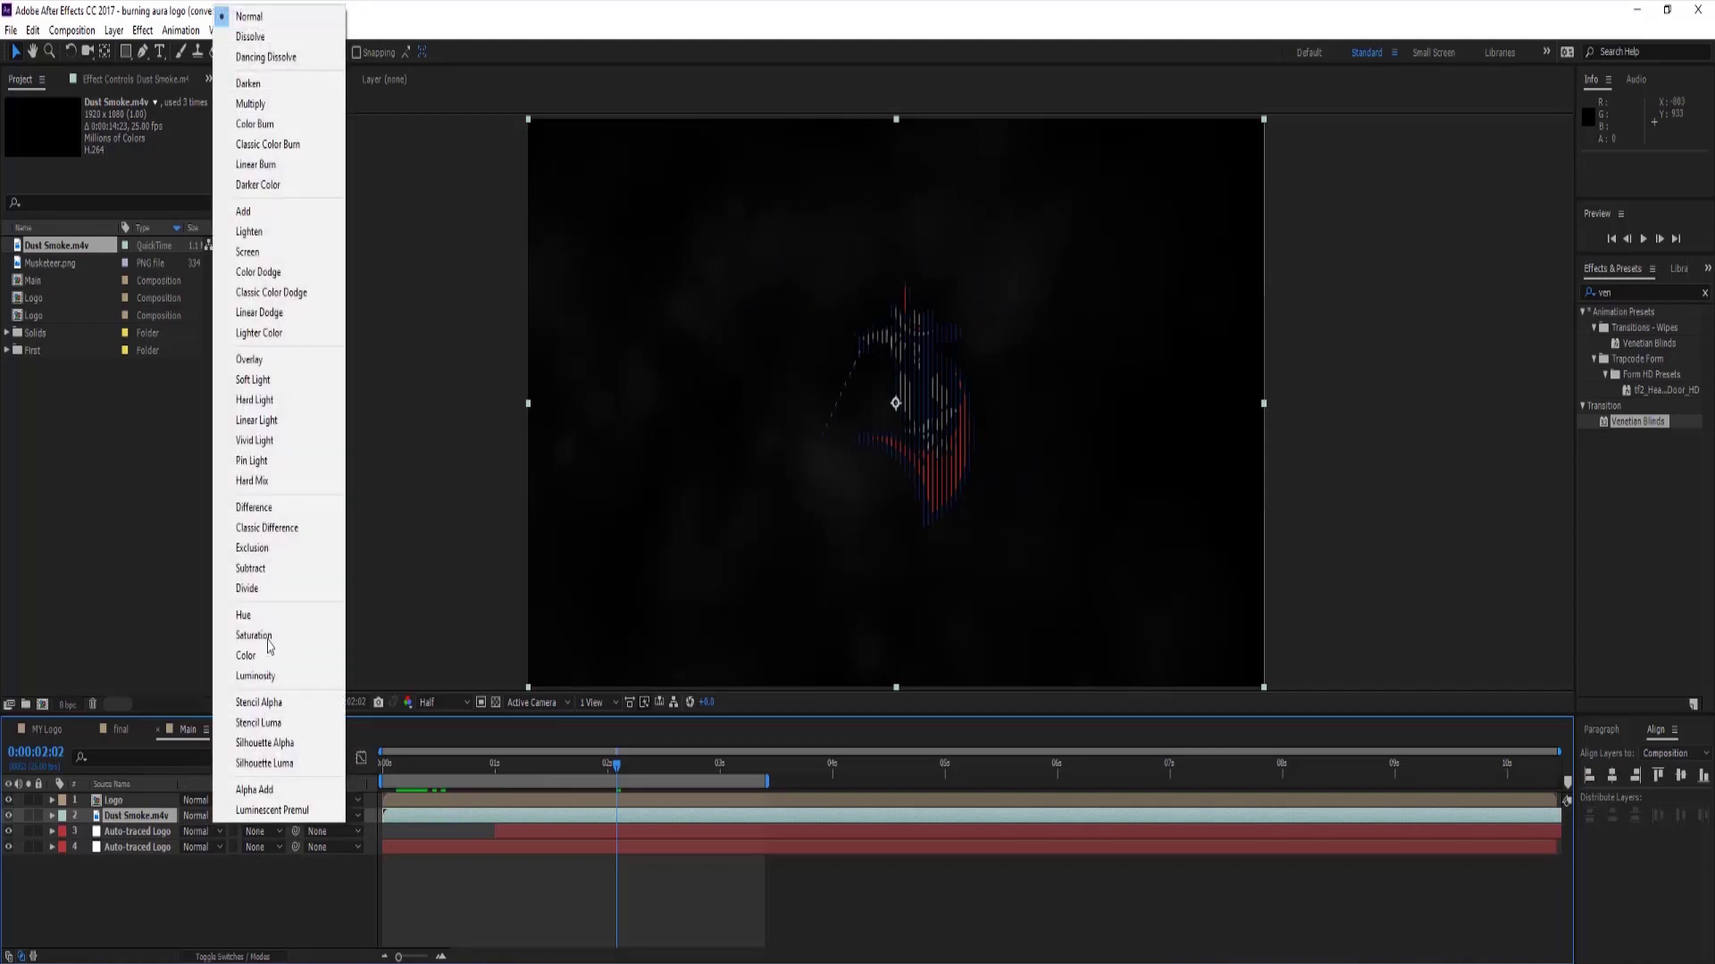
left_click(243, 213)
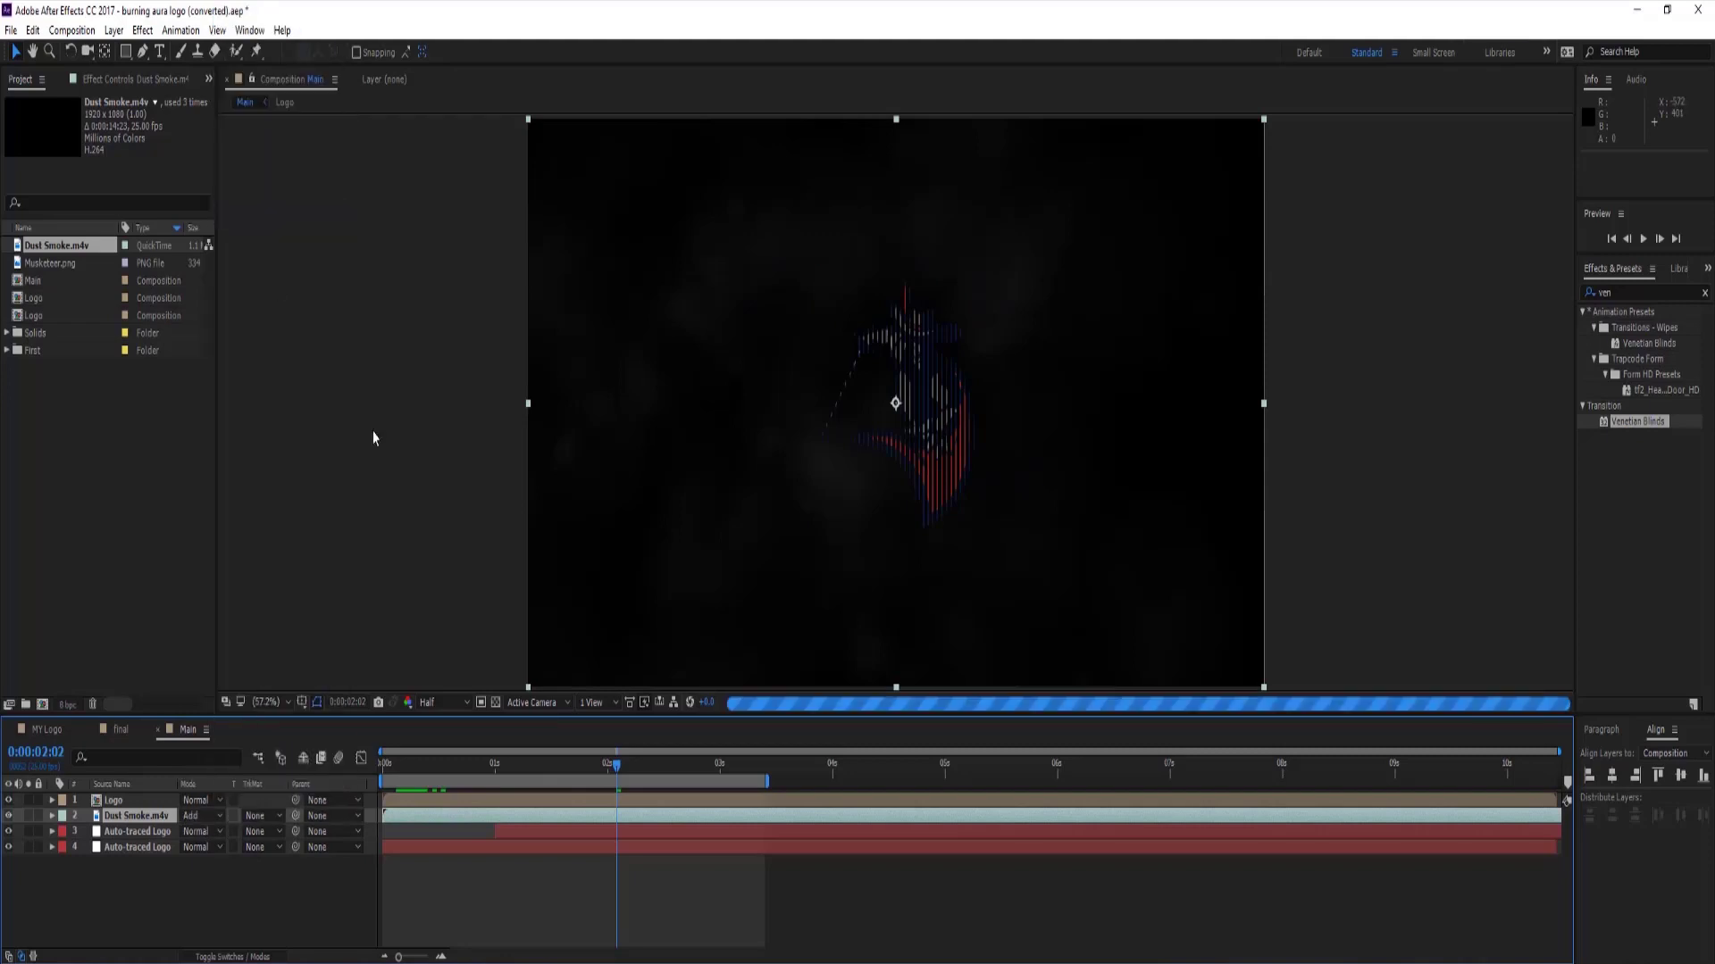
Slide the Dust Smoke layer about 6 frames earlier and scrub to review its timing.
left_click_drag(618, 766, 531, 776)
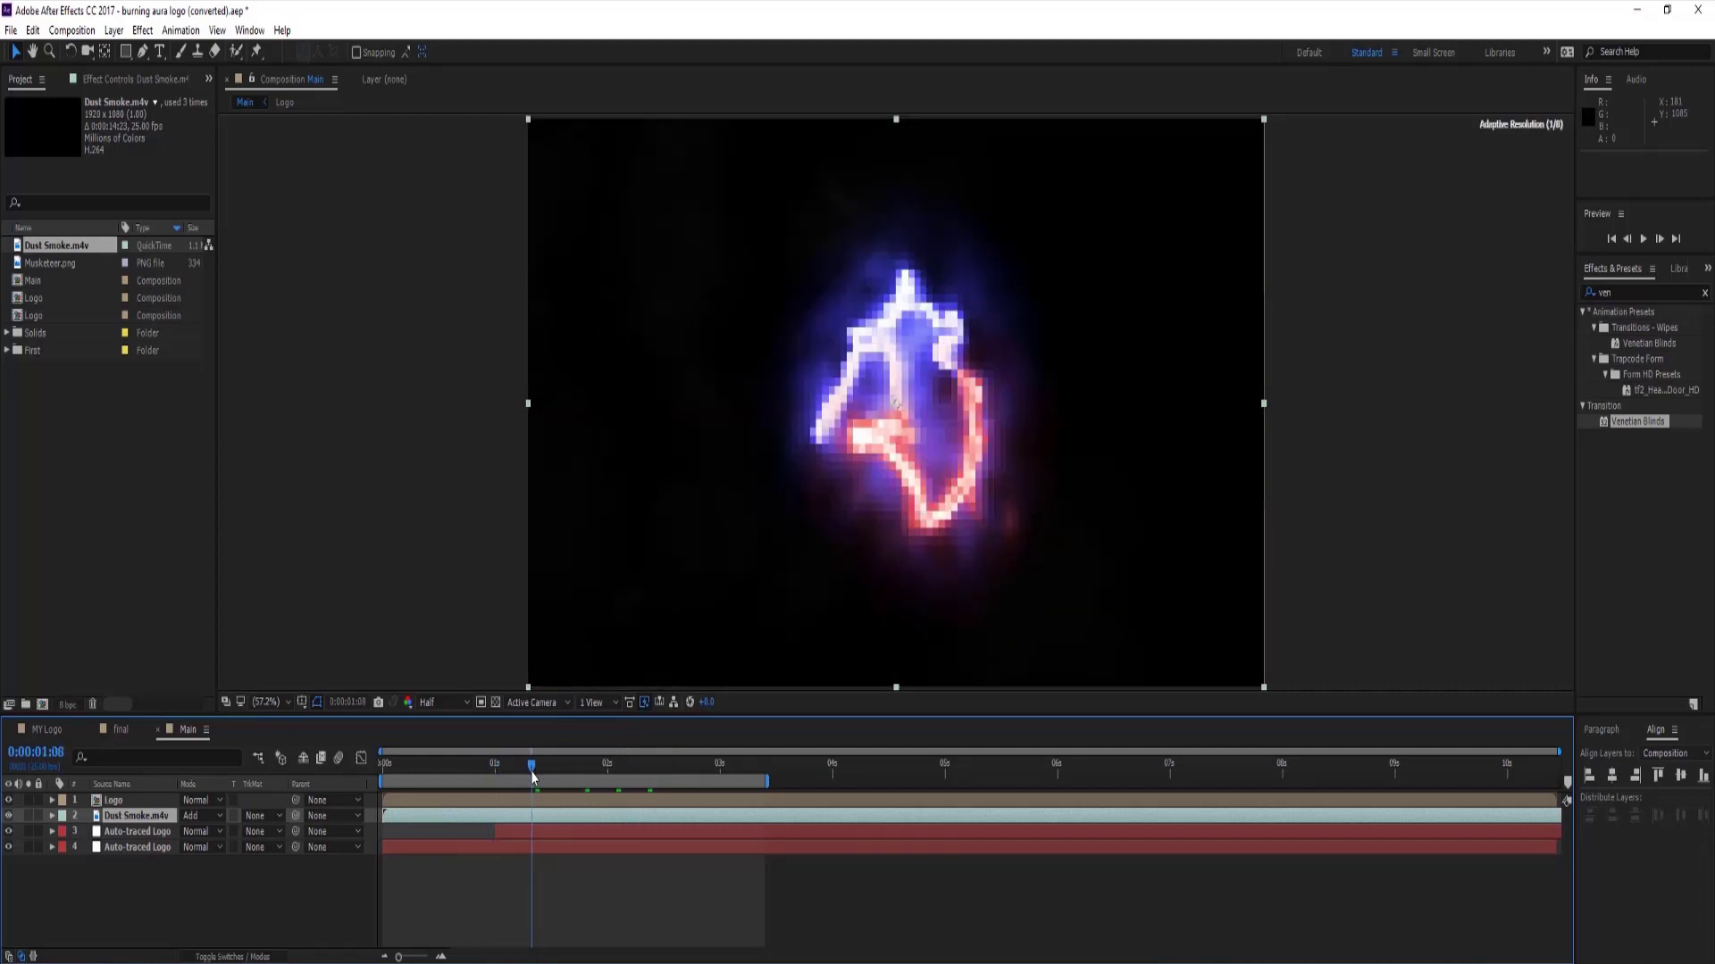
left_click(580, 813, "ctrl")
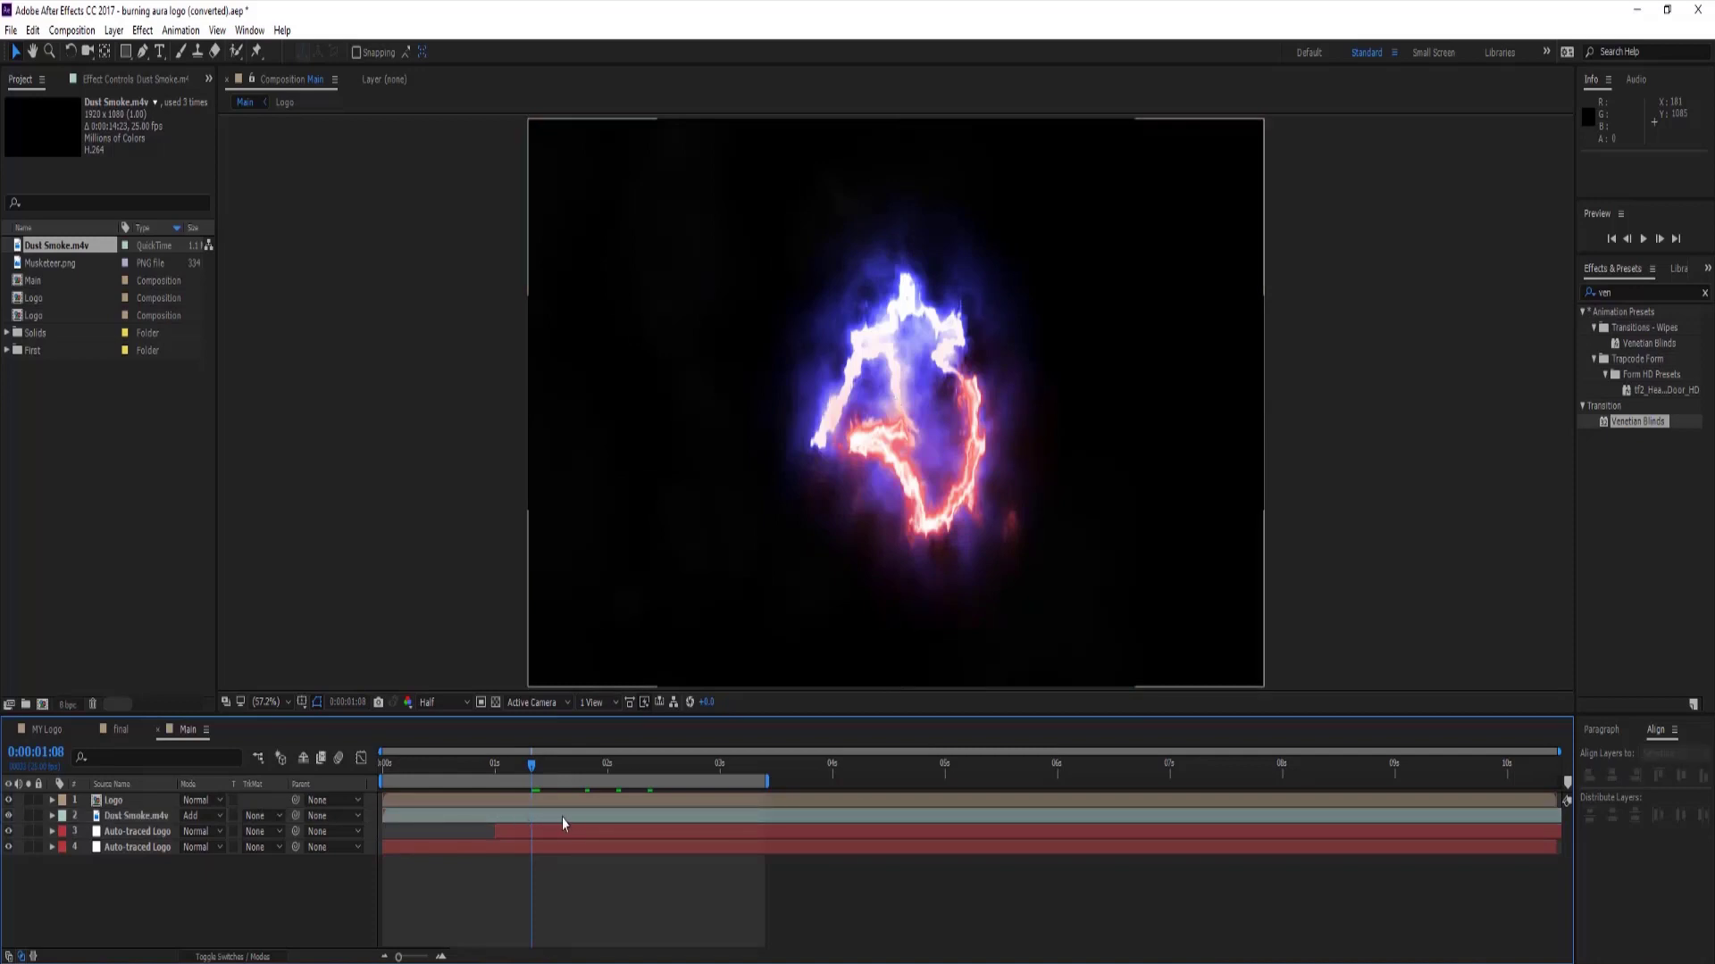
left_click(560, 816)
left_click_drag(509, 821, 420, 818)
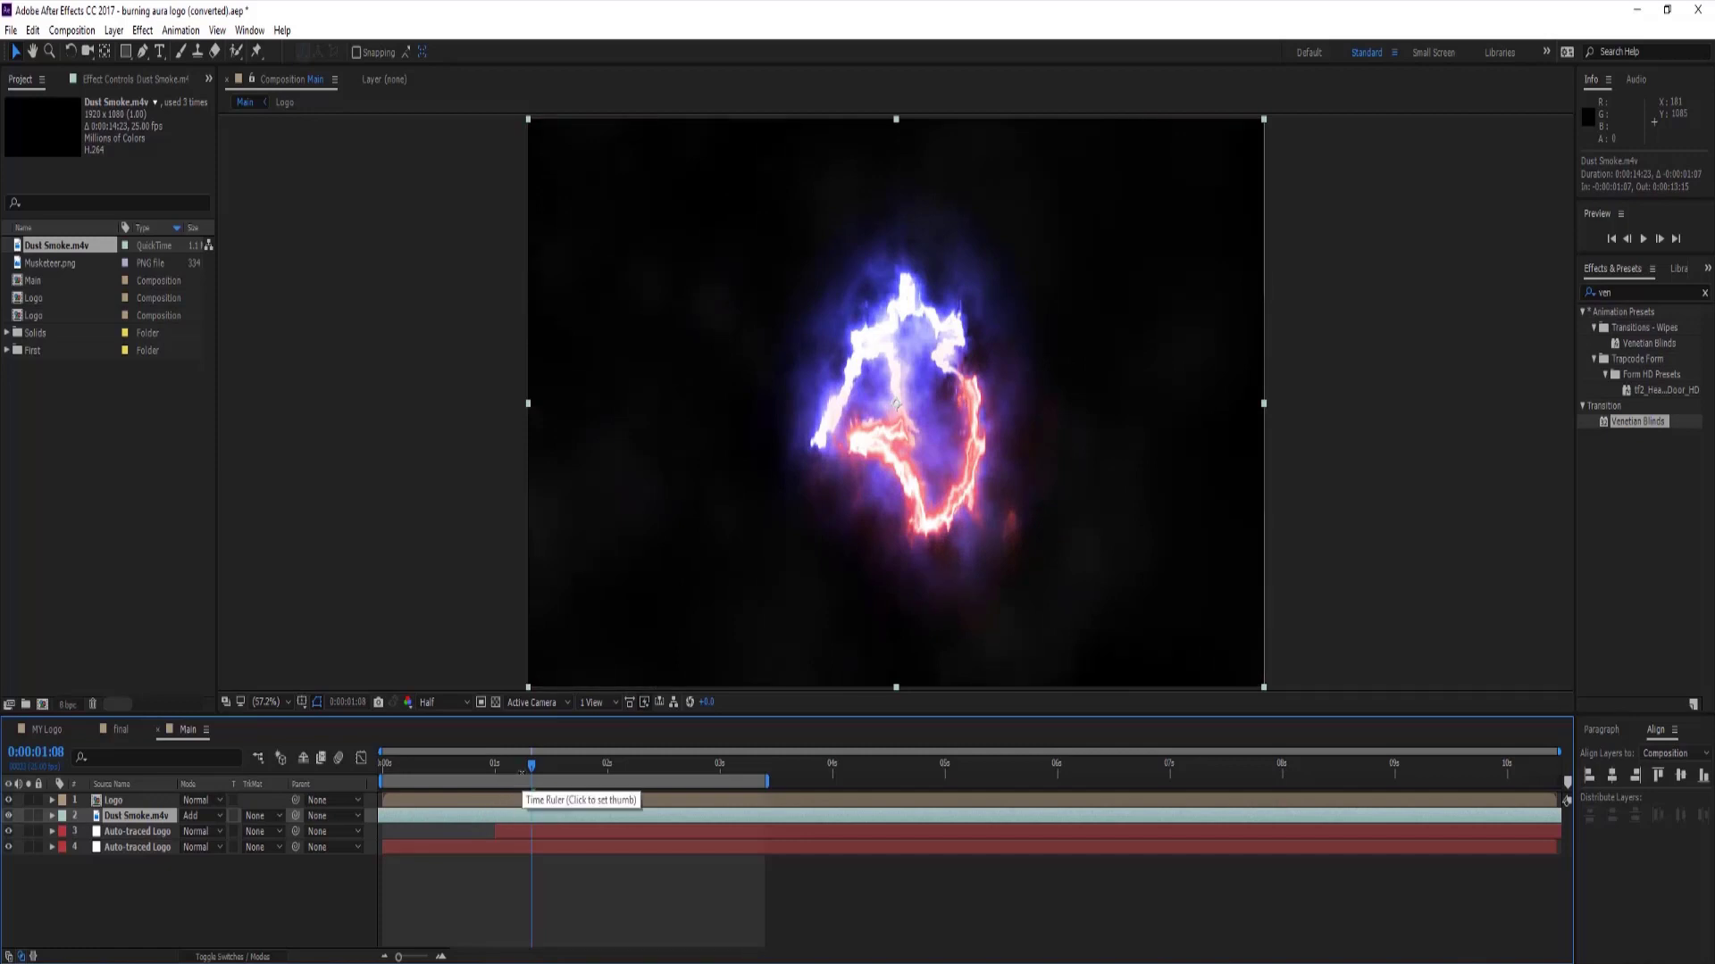
left_click_drag(531, 770, 508, 819)
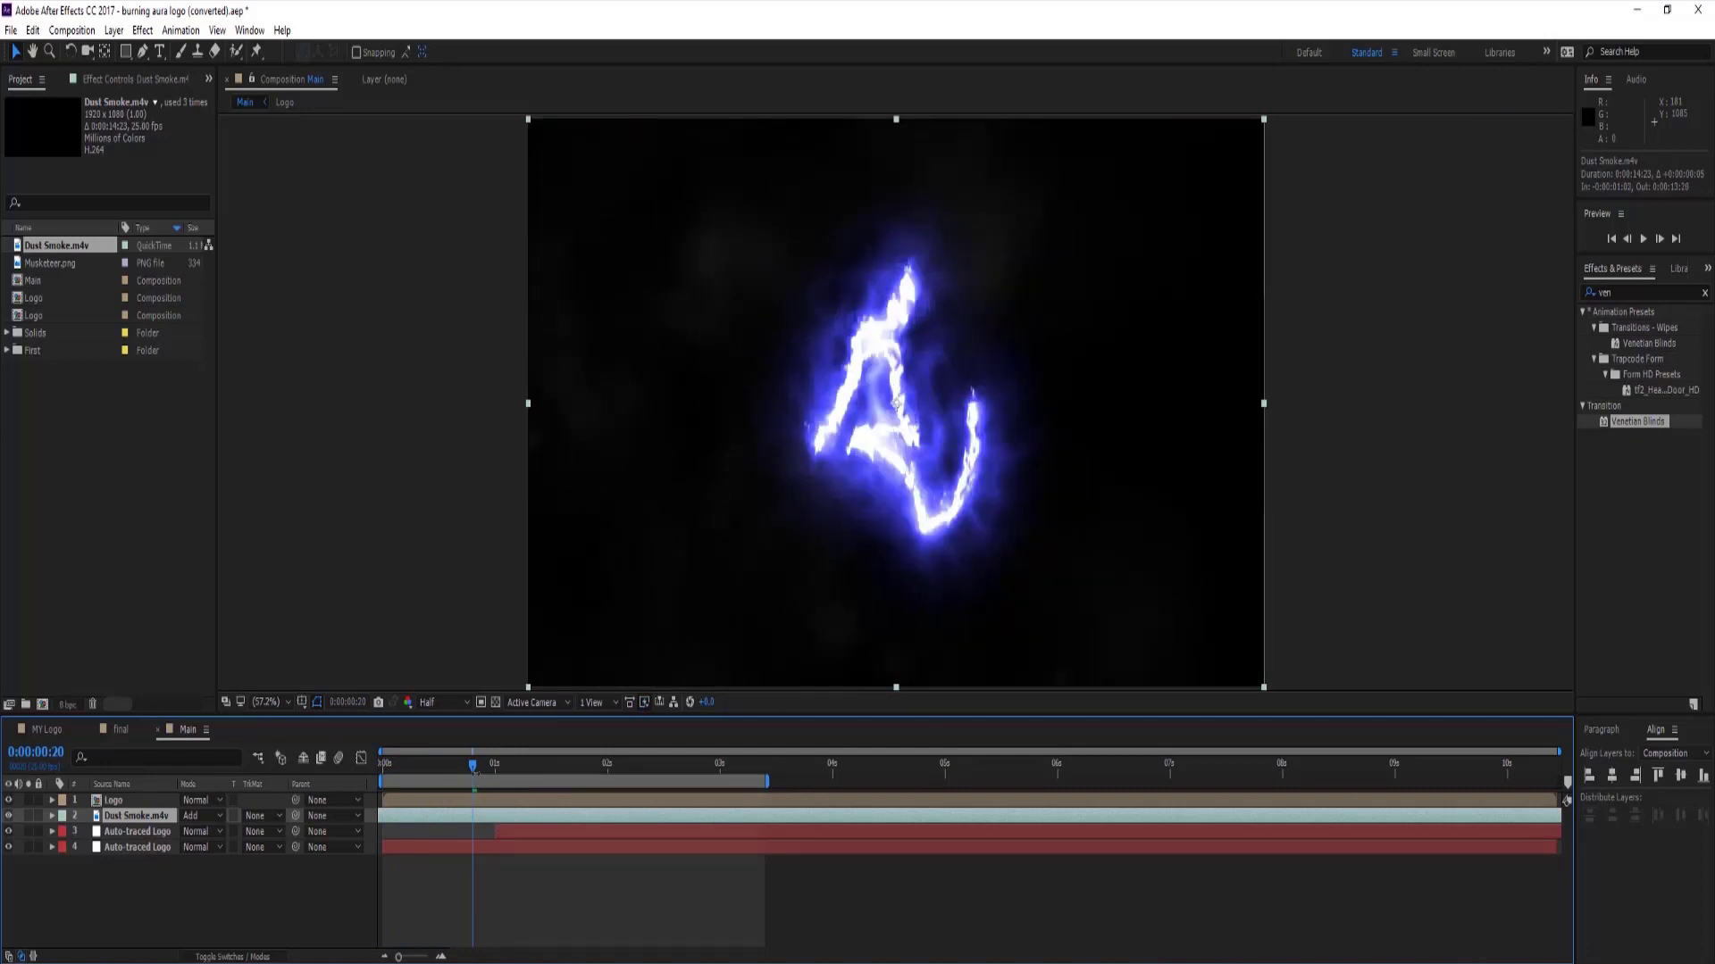
left_click_drag(470, 770, 511, 776)
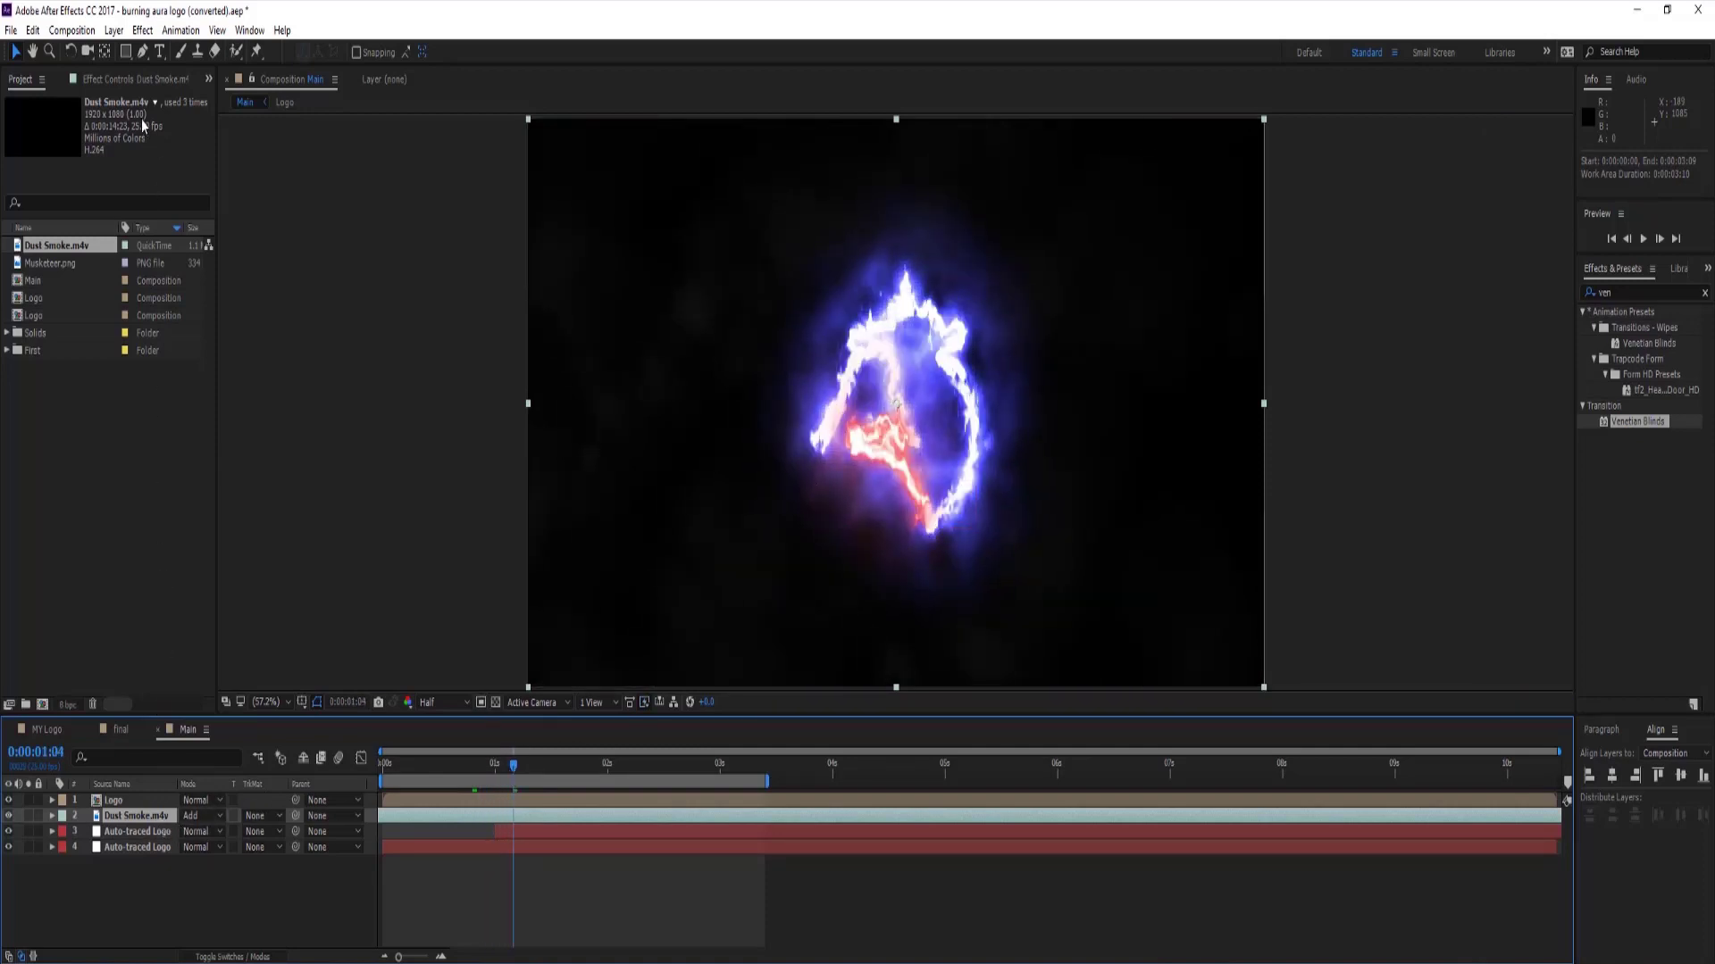
Search 'cur' in Effects & Presets and apply Curves to the Dust Smoke layer.
left_click(125, 81)
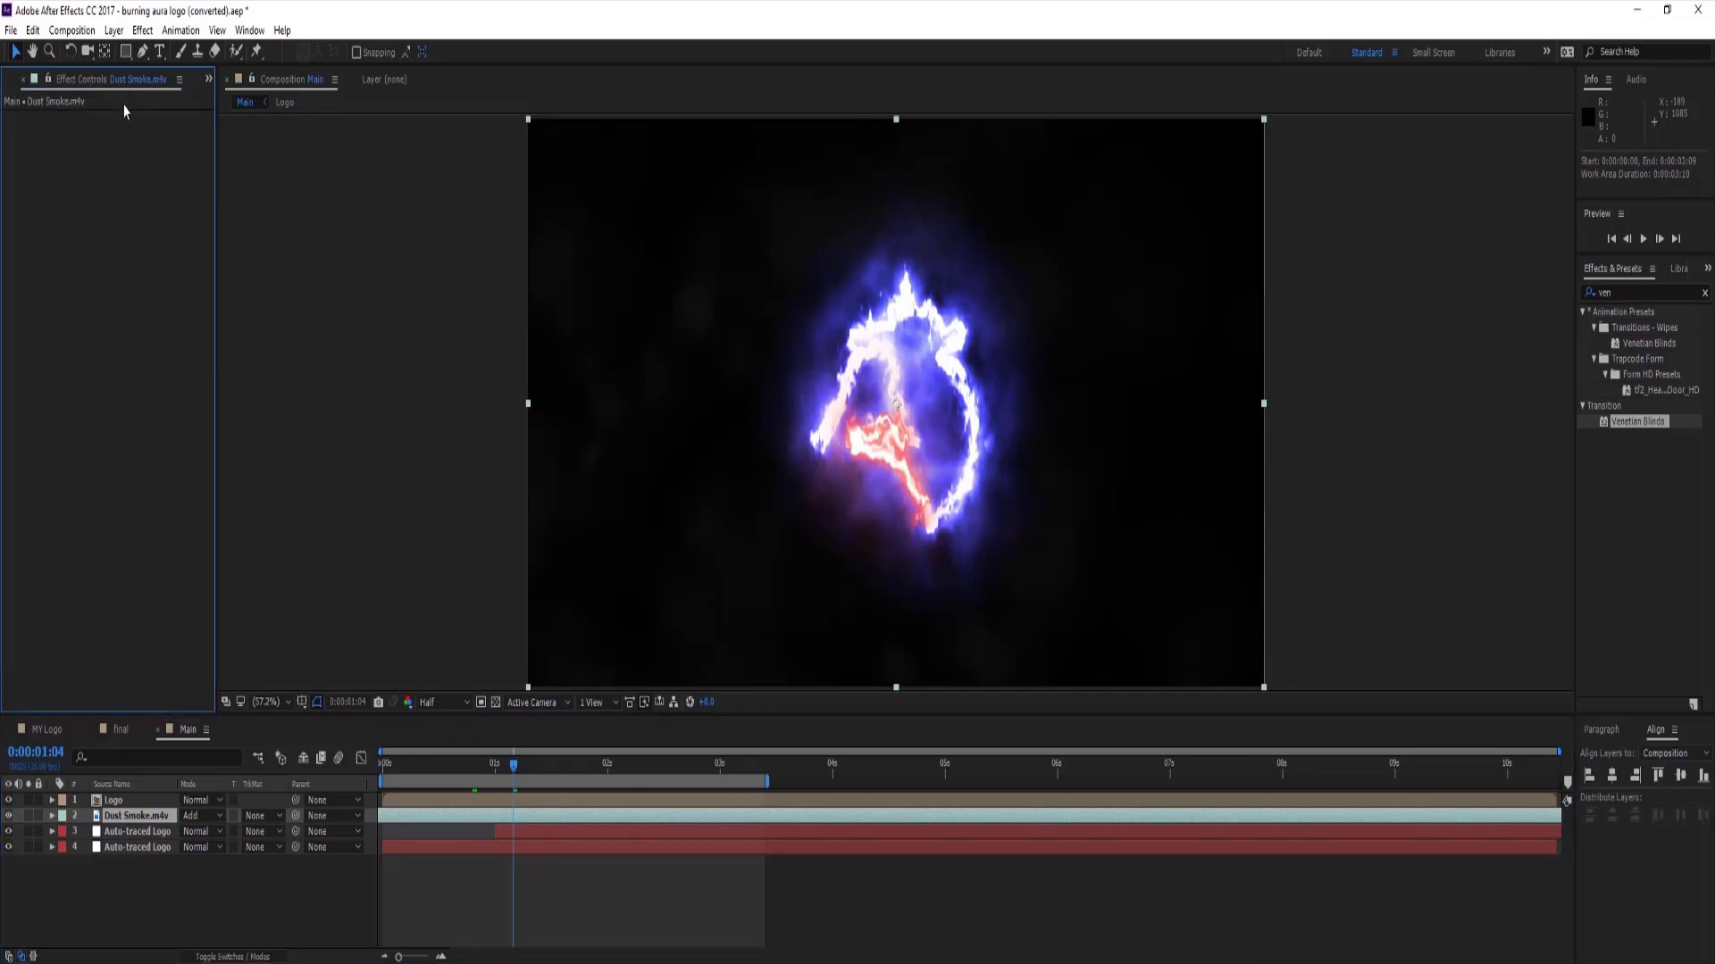
left_click(1644, 293)
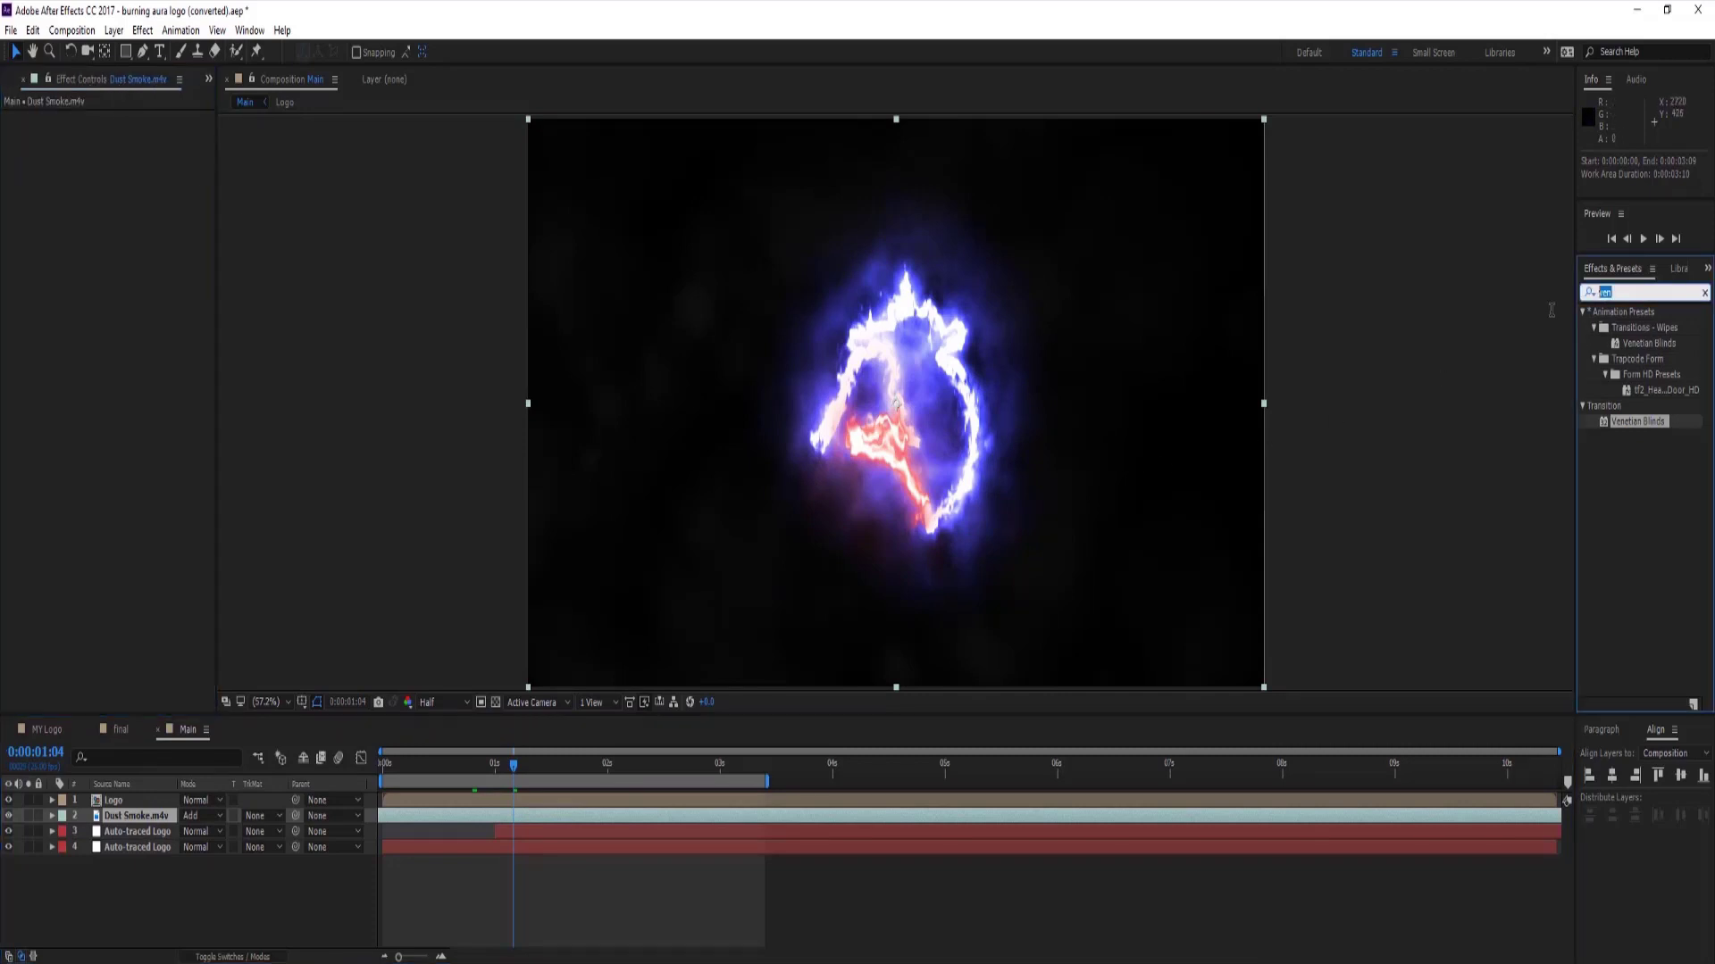
type("cu")
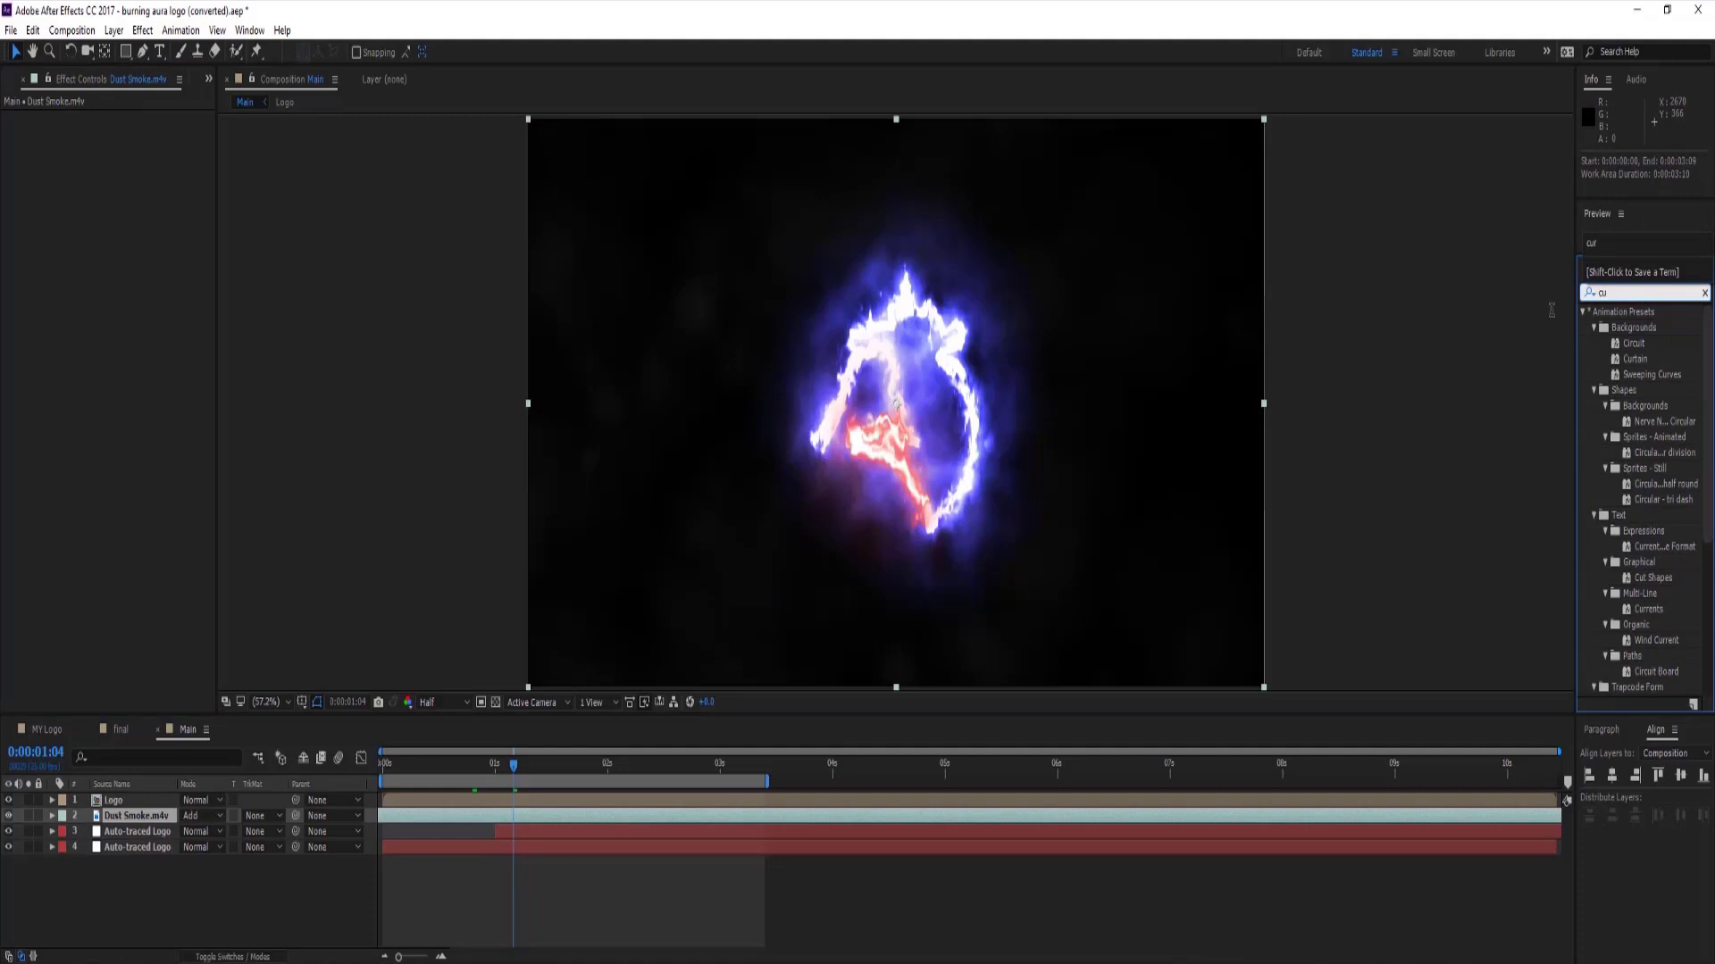
type("r")
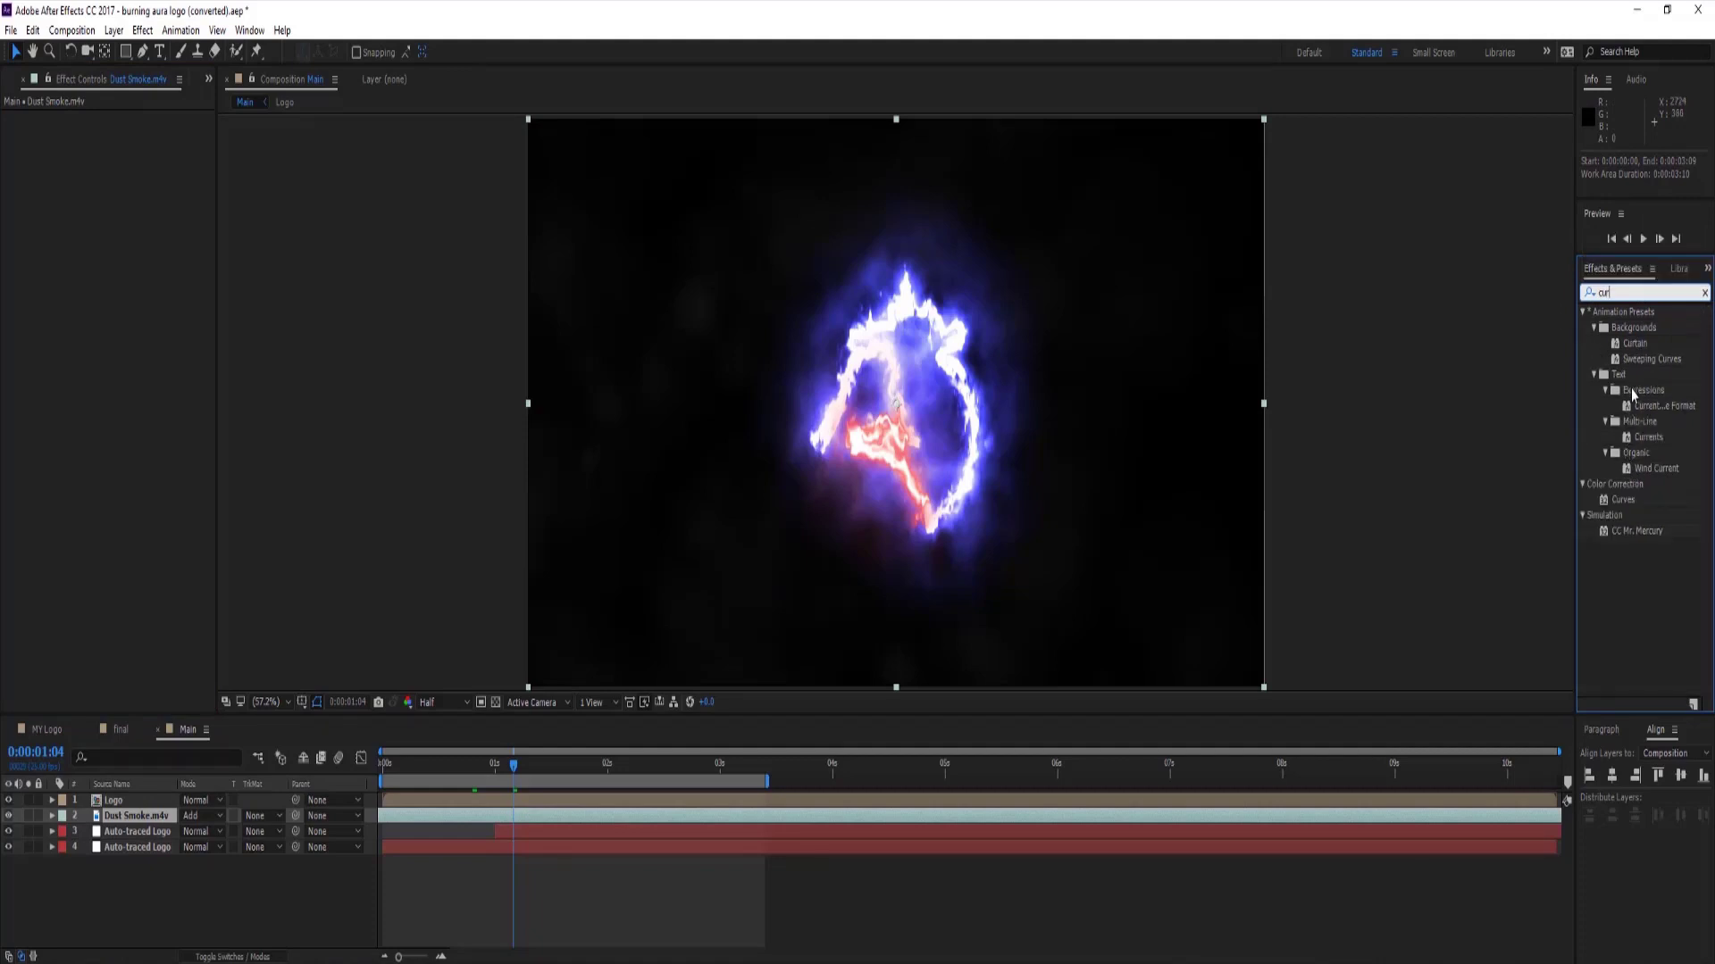
left_click_drag(1621, 499, 128, 820)
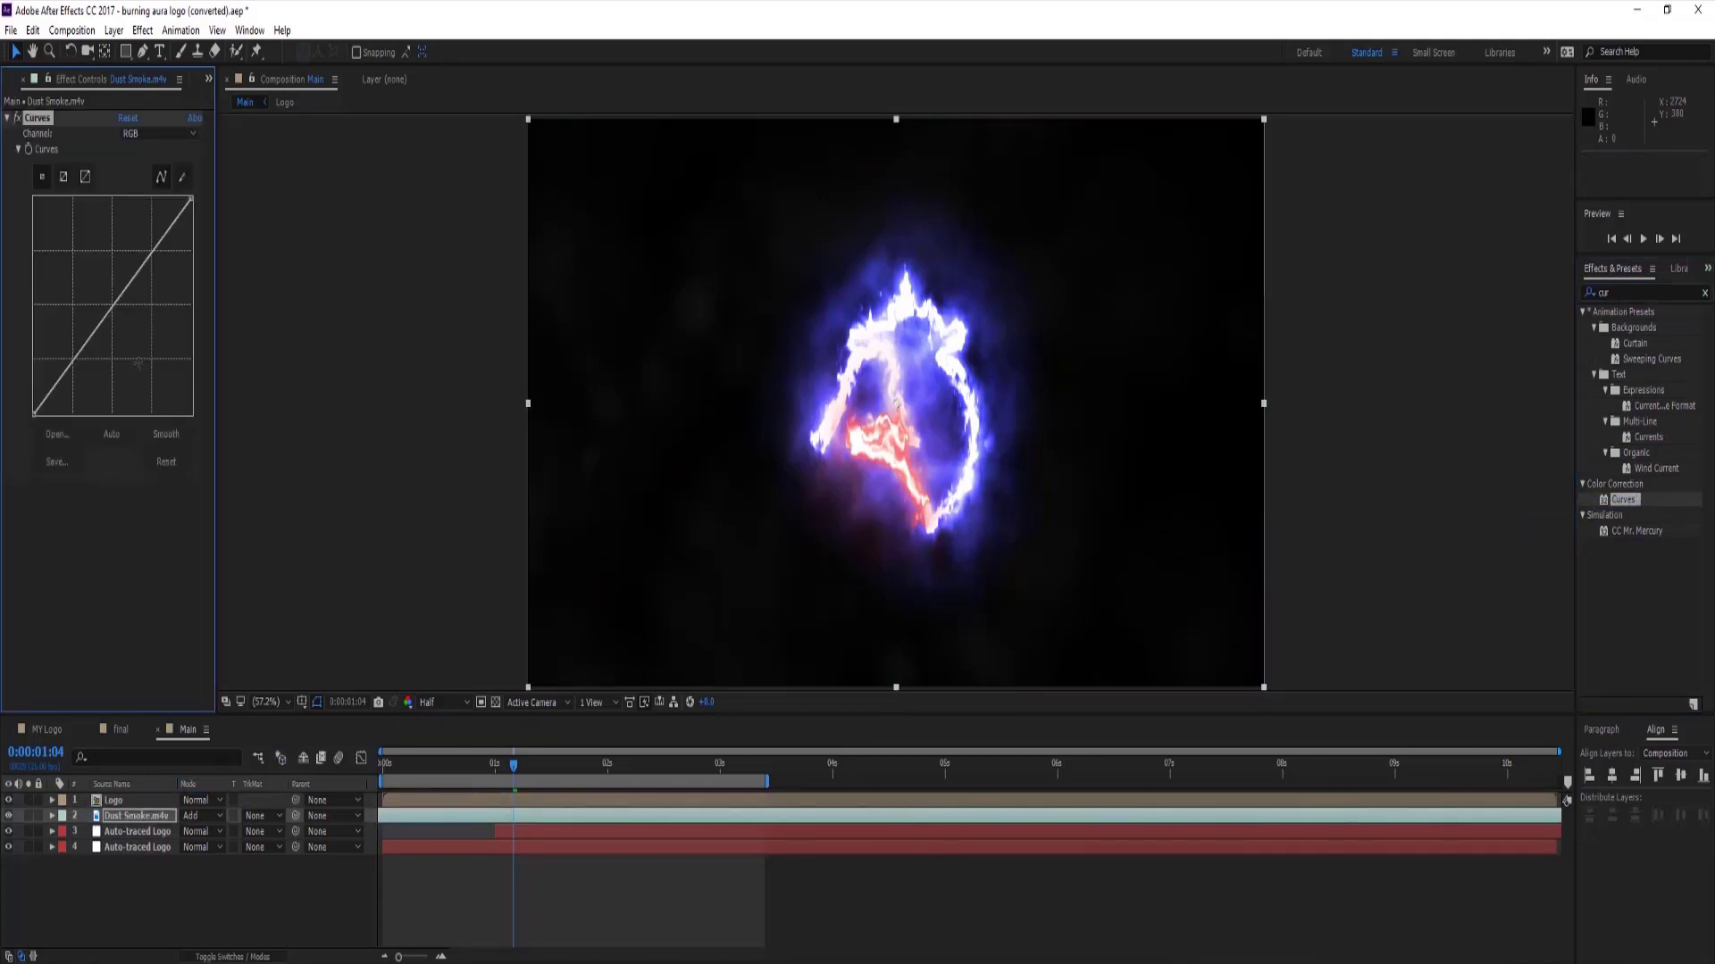
Raise the Red curve and pull the Green and Blue curves slightly down.
left_click(158, 133)
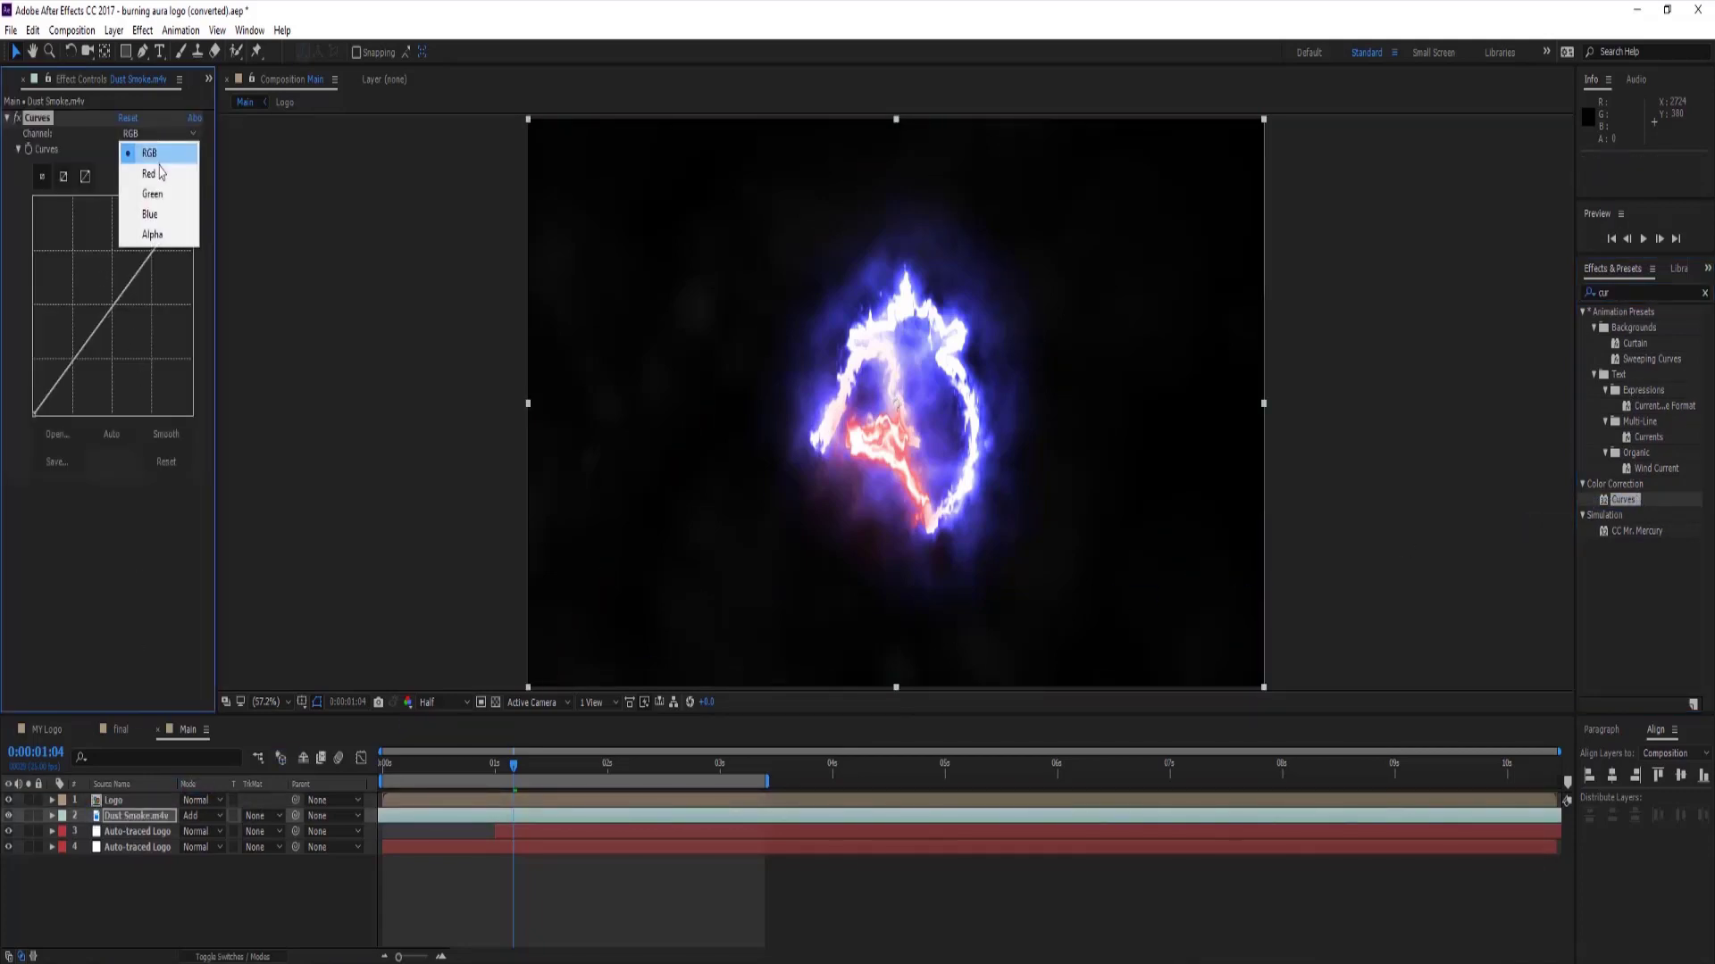
left_click(142, 169)
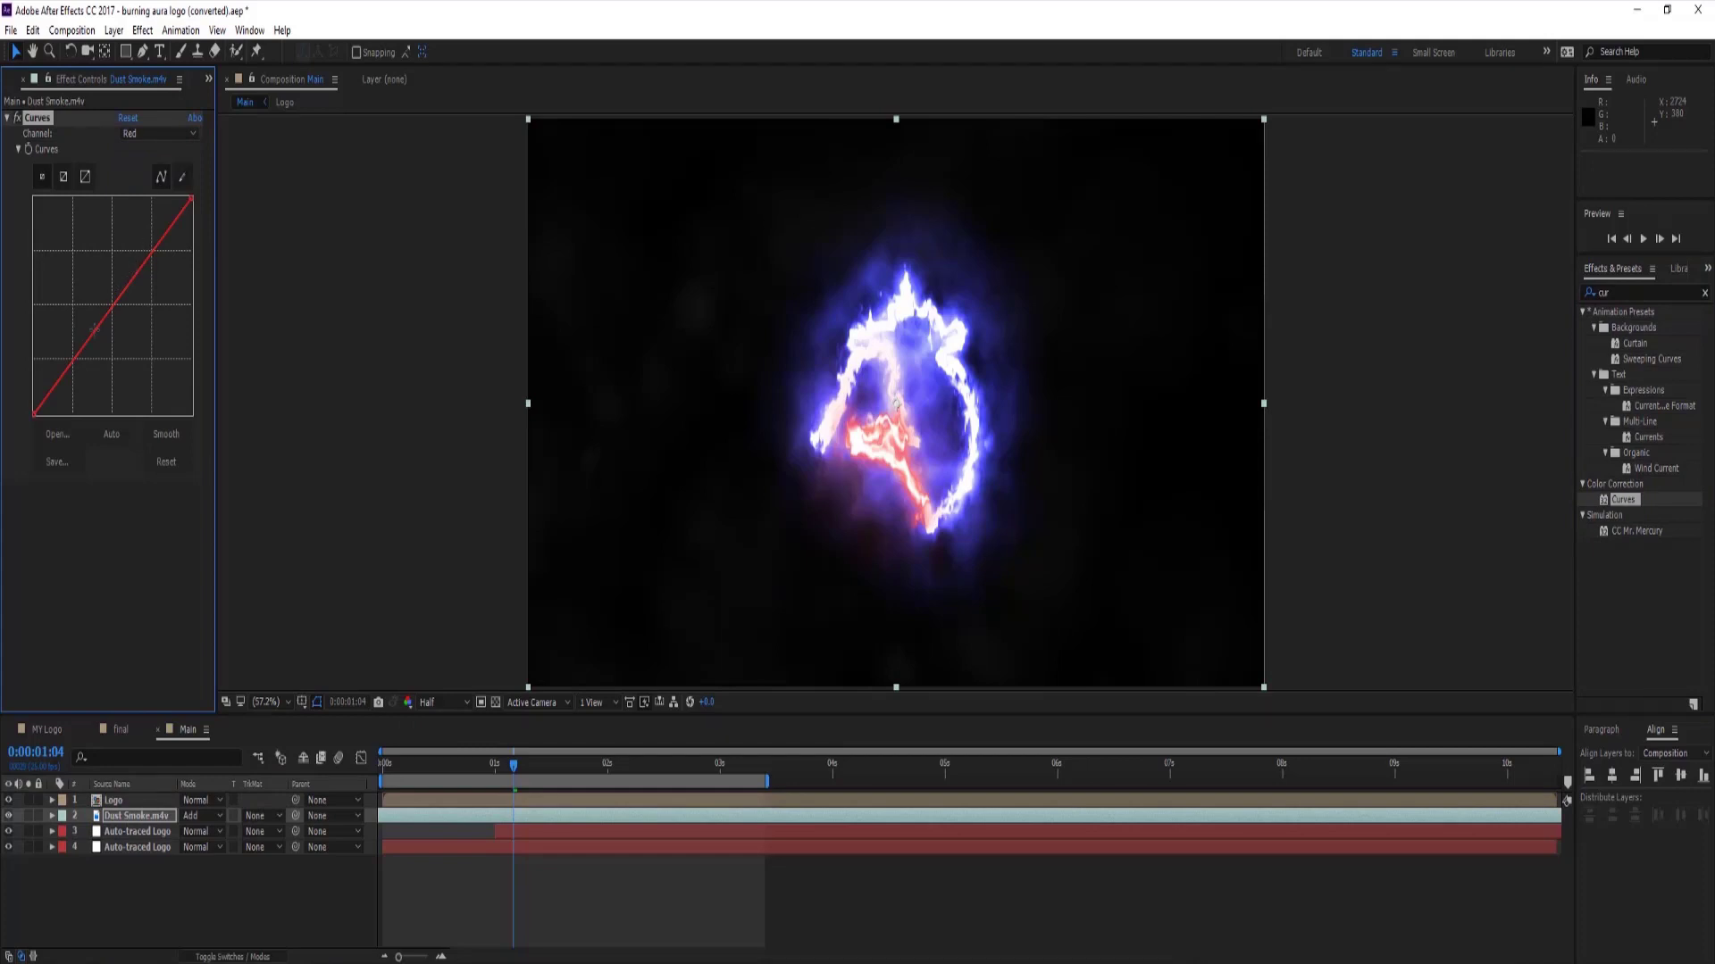
left_click_drag(95, 329, 82, 308)
left_click(159, 133)
left_click(142, 190)
left_click_drag(92, 336, 90, 338)
left_click(157, 133)
left_click(142, 216)
left_click_drag(88, 338, 83, 348)
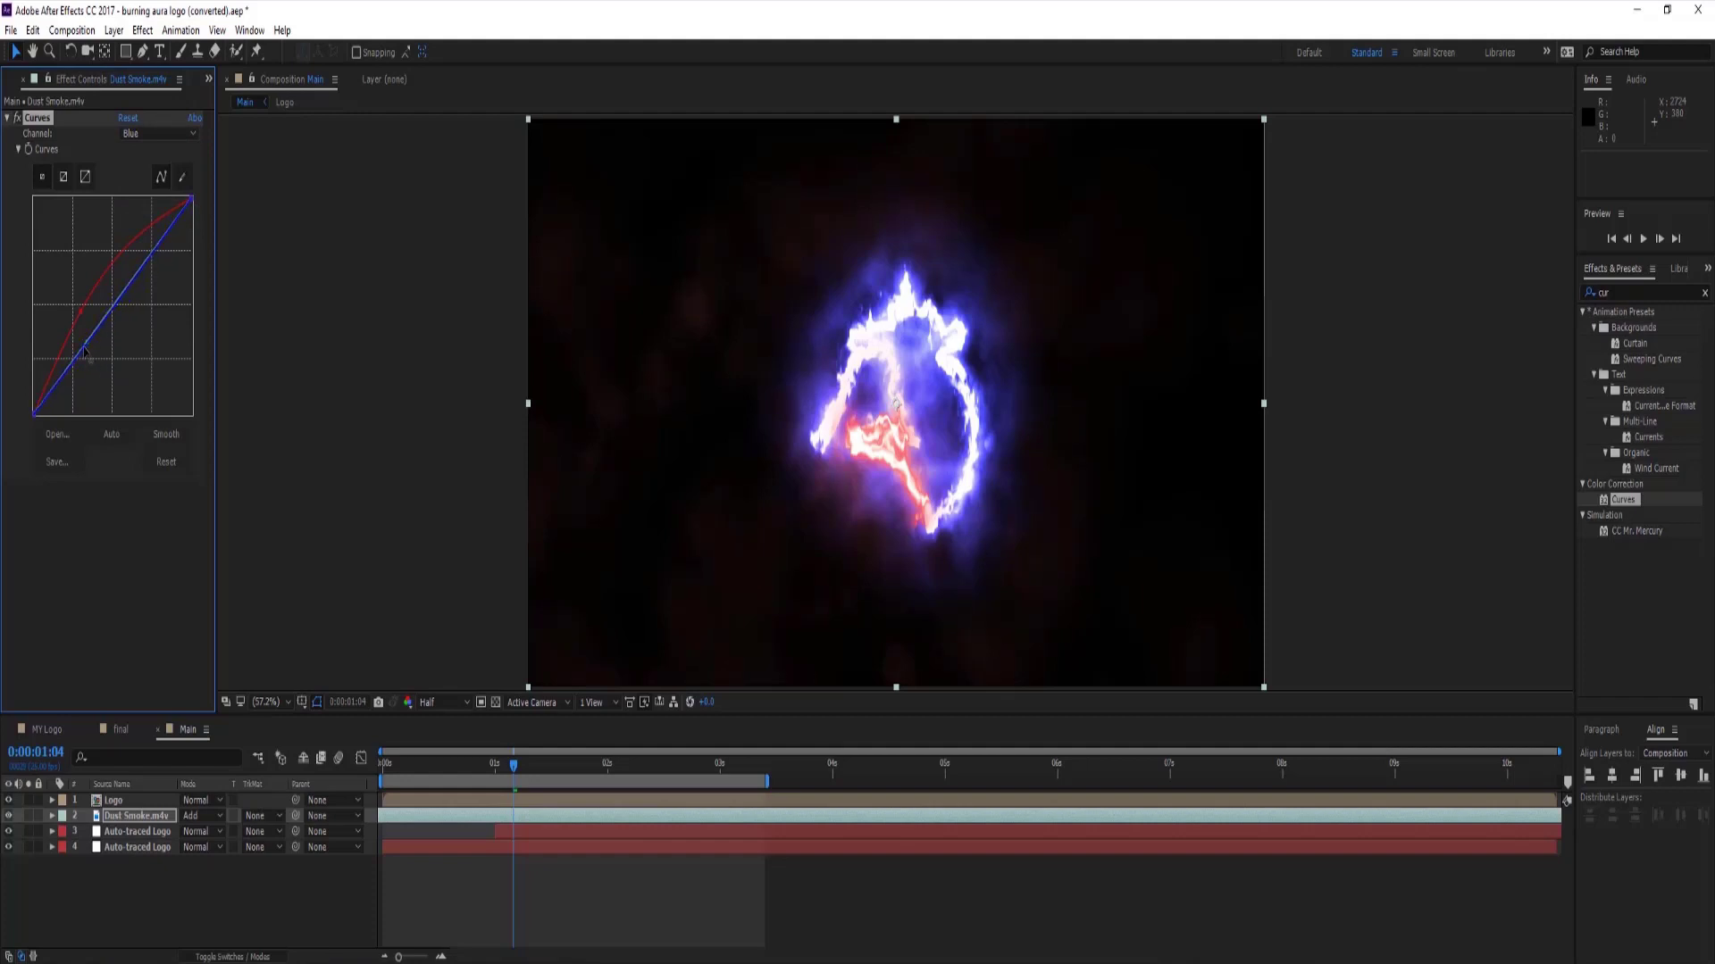
Return to the Red channel and reshape its curve with a raised bump.
left_click(130, 134)
left_click(141, 161)
left_click(134, 134)
left_click(140, 174)
mouse_move(80, 313)
left_mouse_down()
mouse_move(80, 332)
mouse_move(79, 316)
left_mouse_up()
Duplicate the Dust Smoke layer with Ctrl+D.
left_click(78, 532)
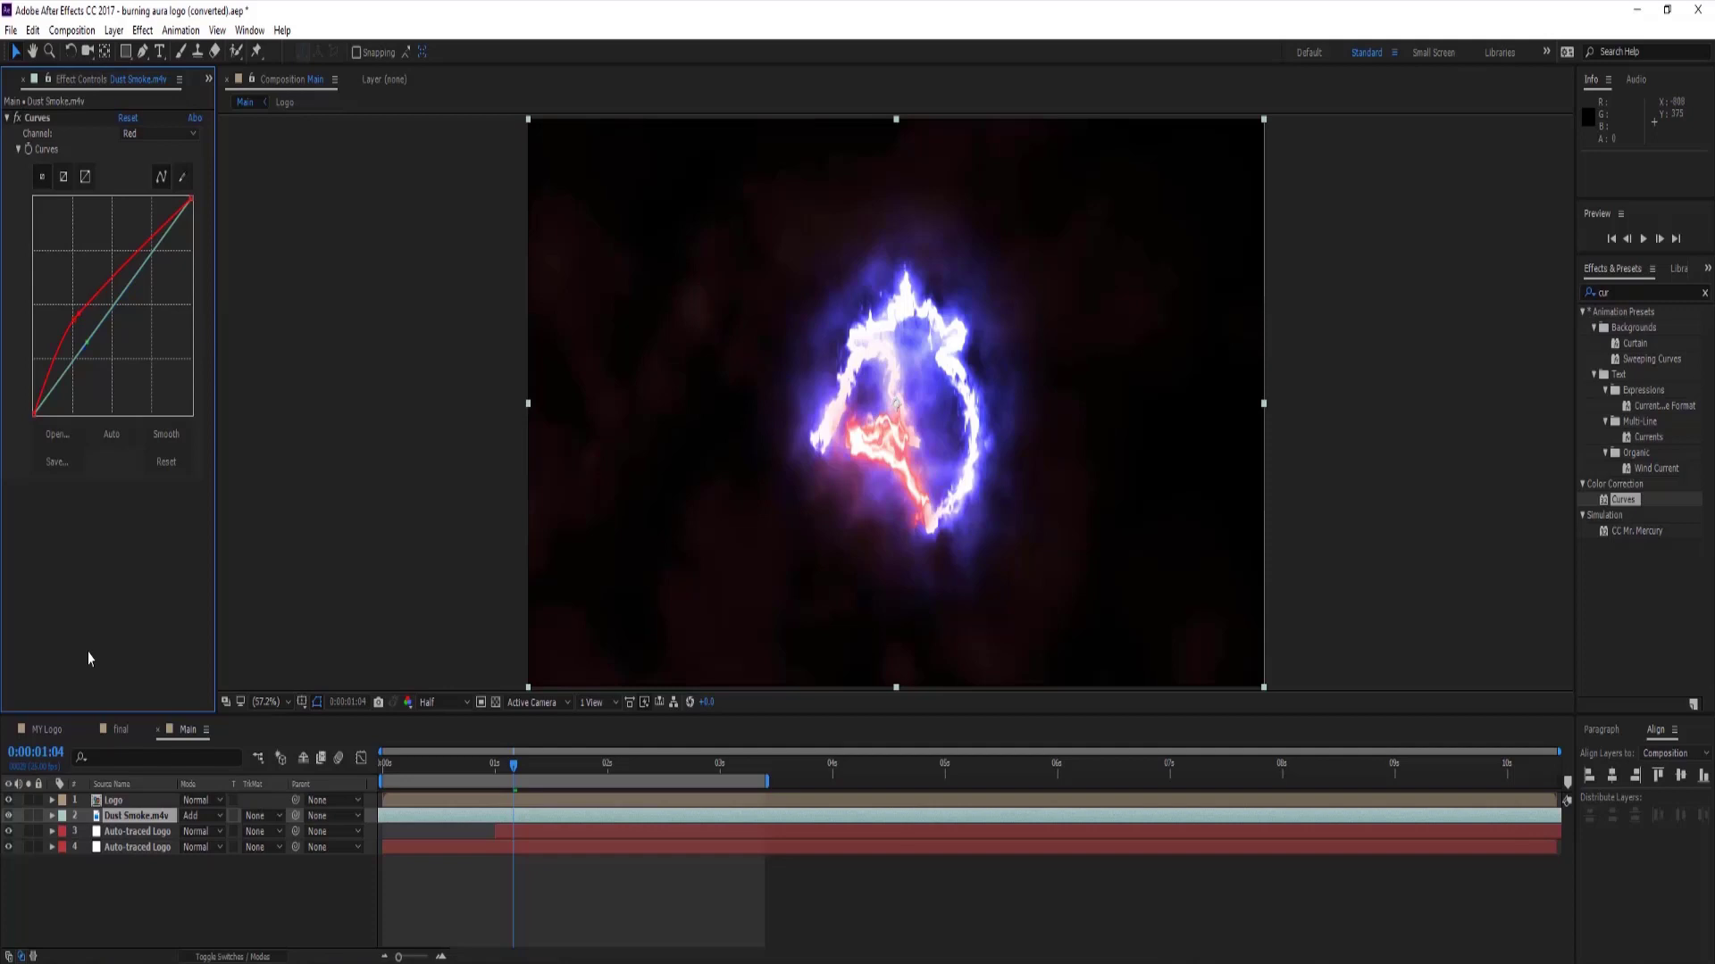
left_click(114, 818)
key("ctrl+d")
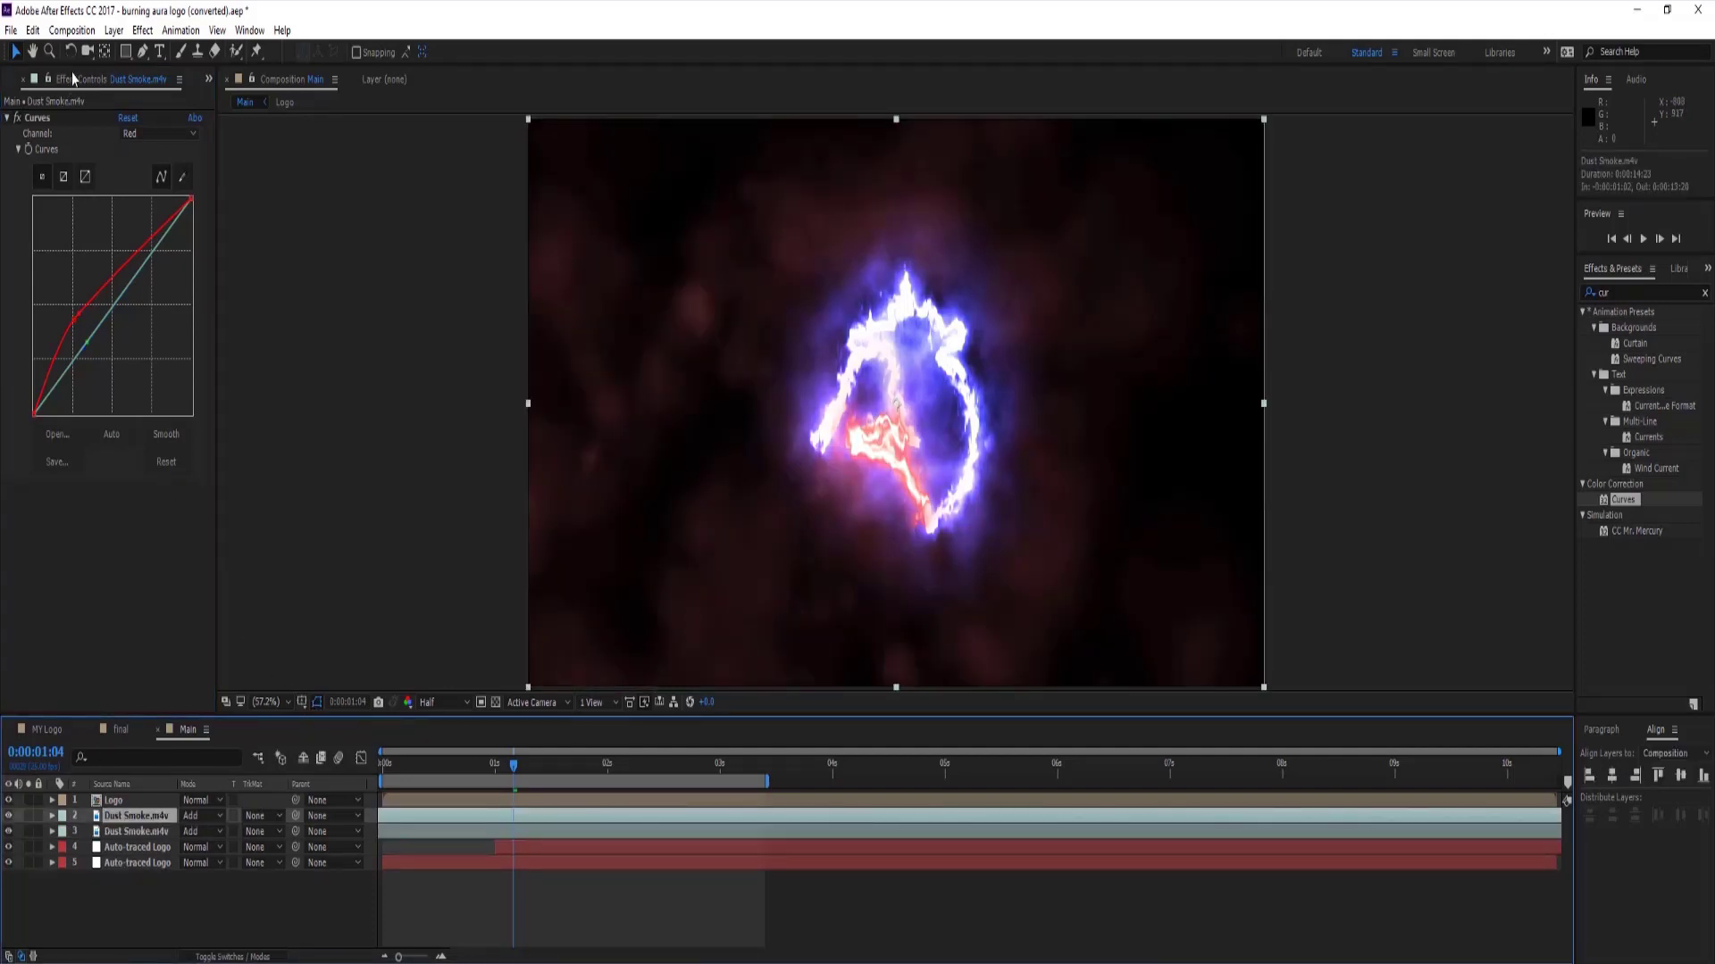
Draw a closed pen mask around the upper smoke area beside the logo on the duplicate.
left_click(143, 51)
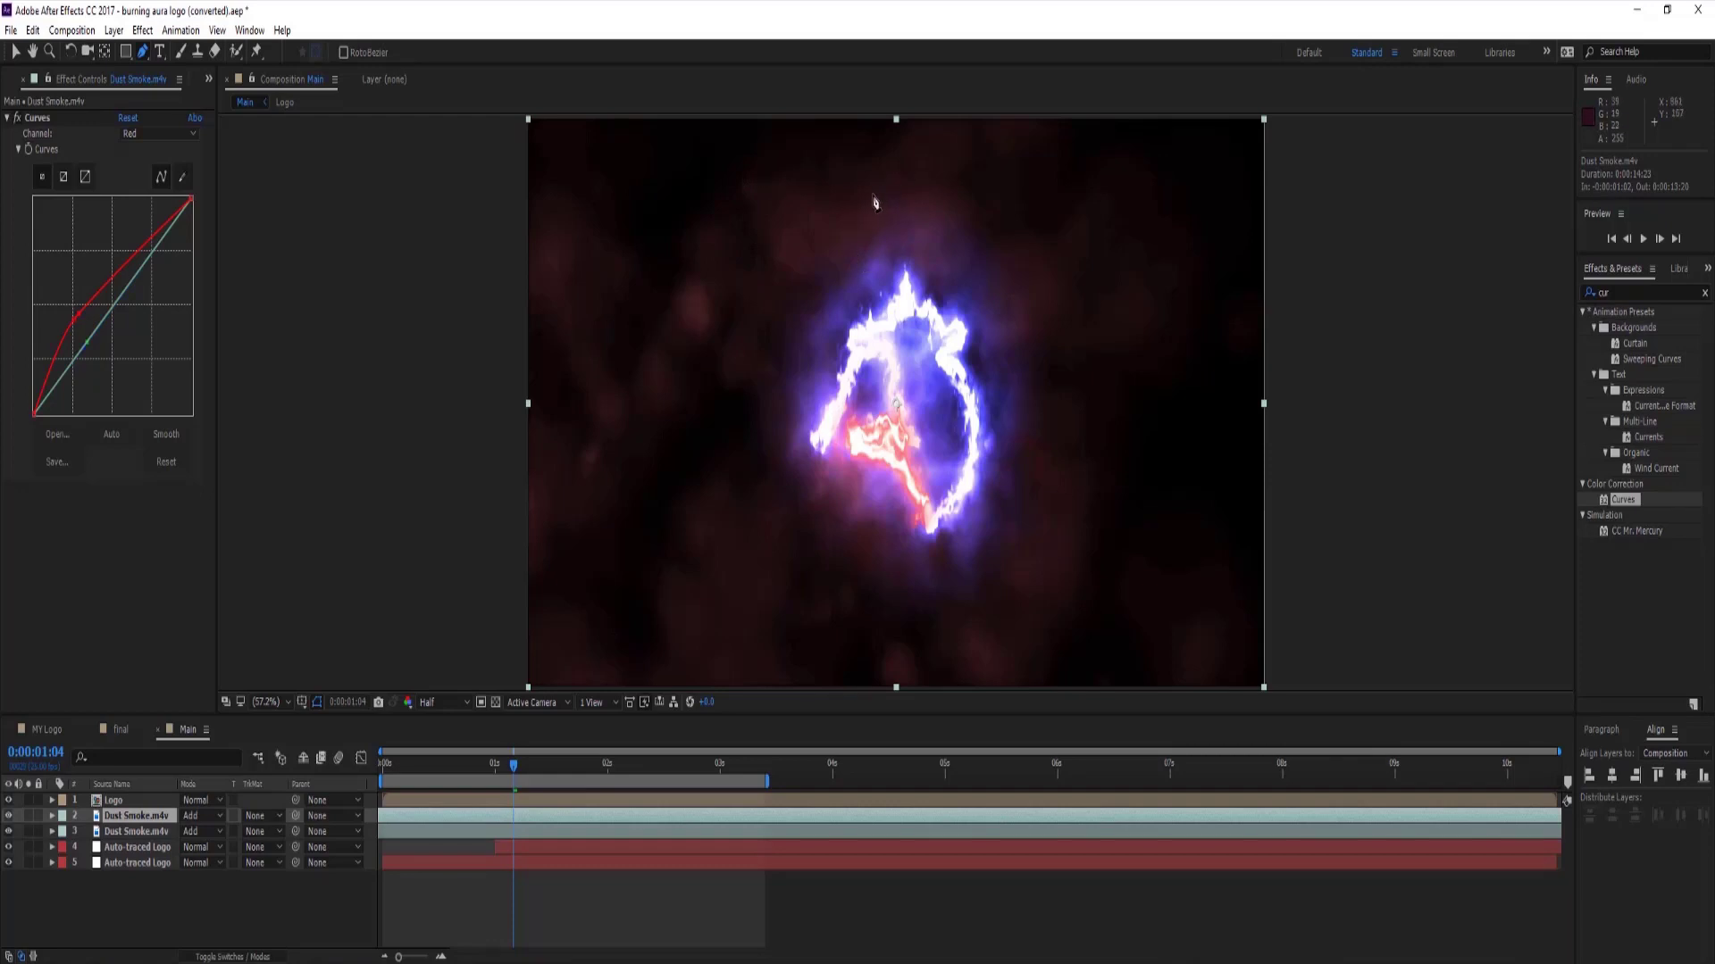
left_click(871, 155)
left_click(732, 142)
left_click(645, 313)
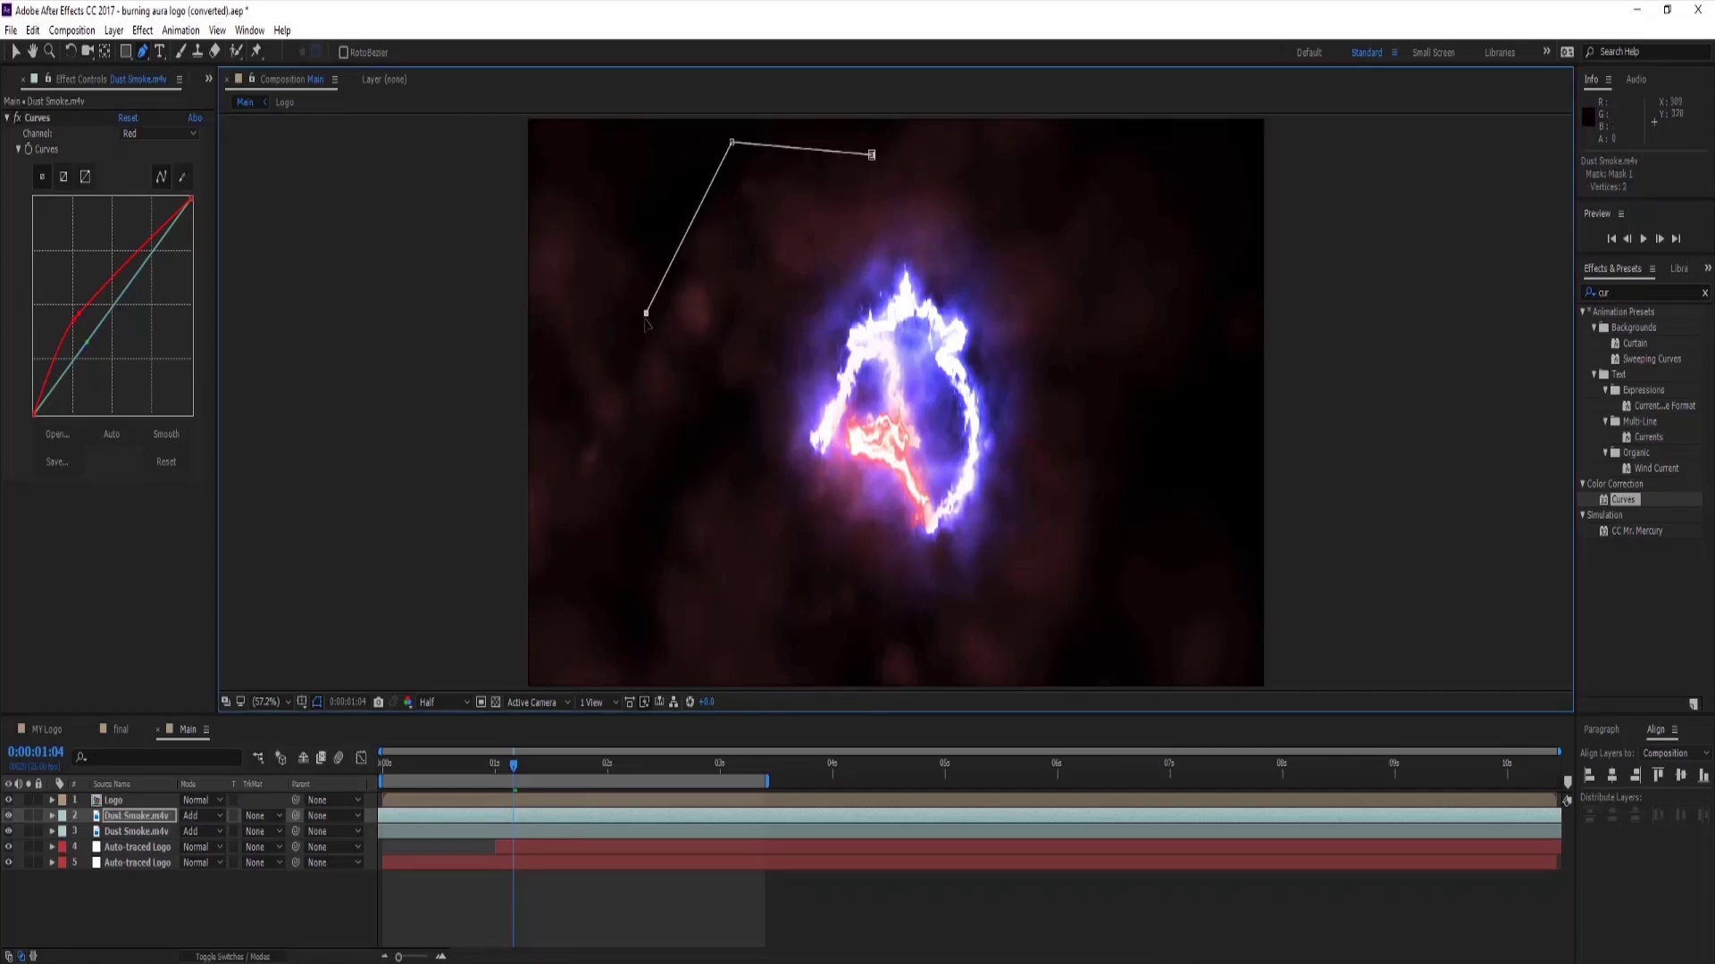
key("ctrl+z")
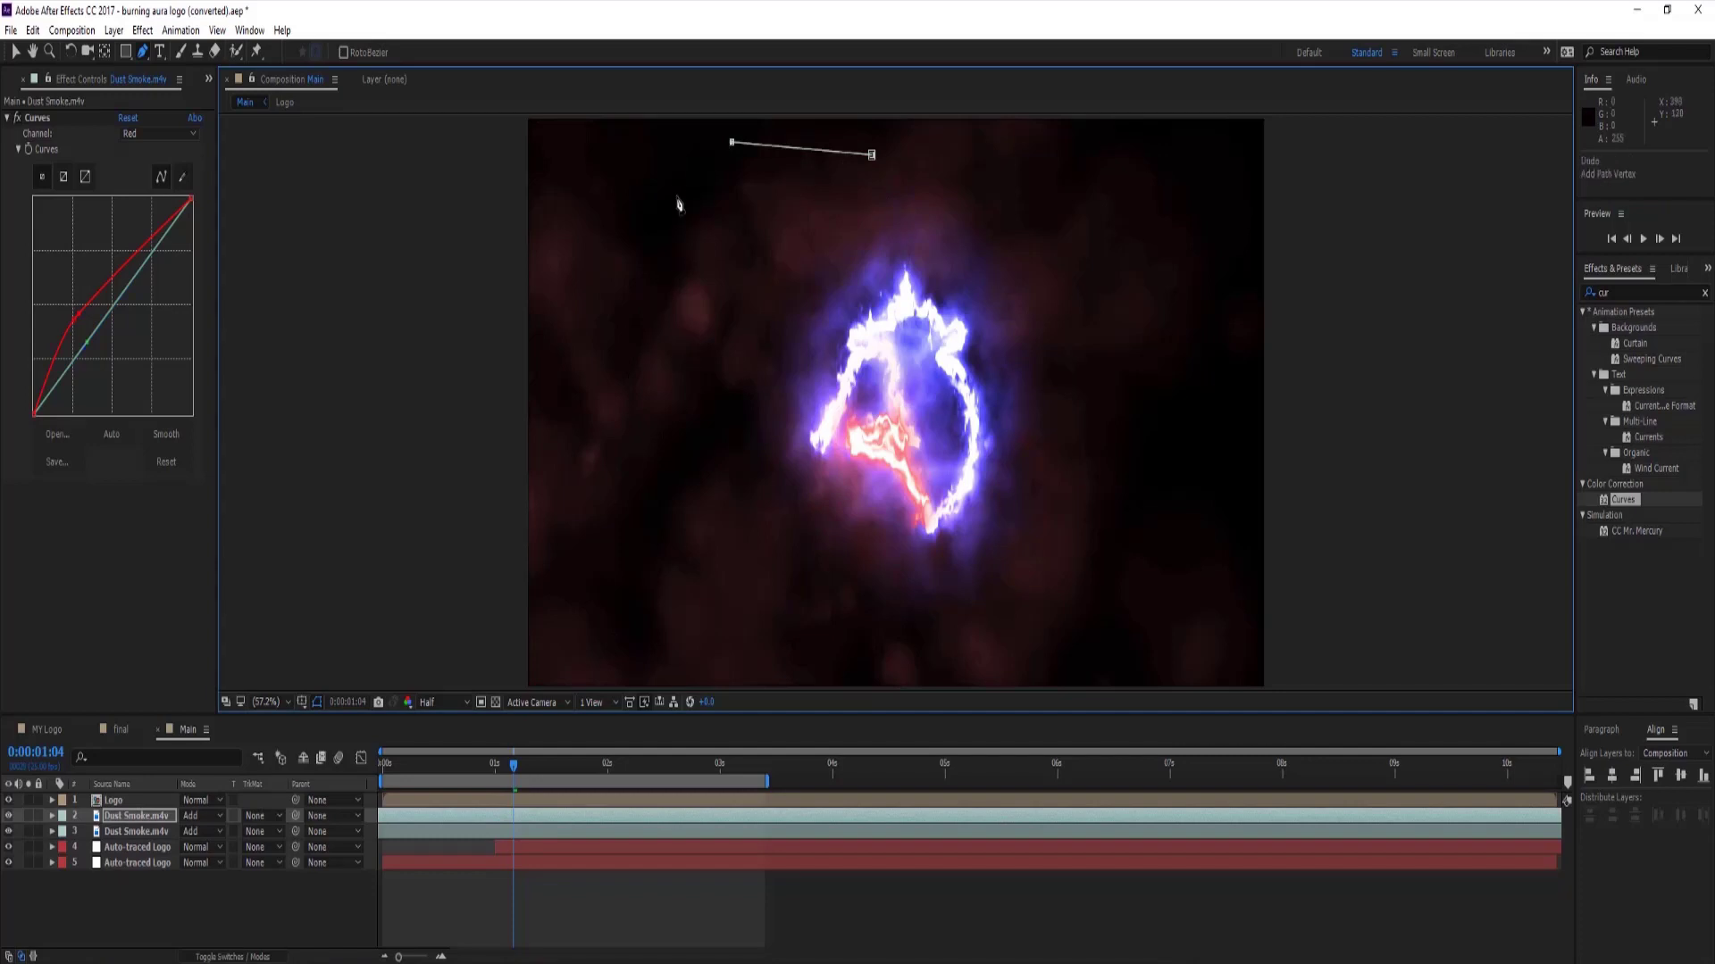
left_click(676, 198)
left_click(632, 314)
left_click(662, 391)
left_click(723, 432)
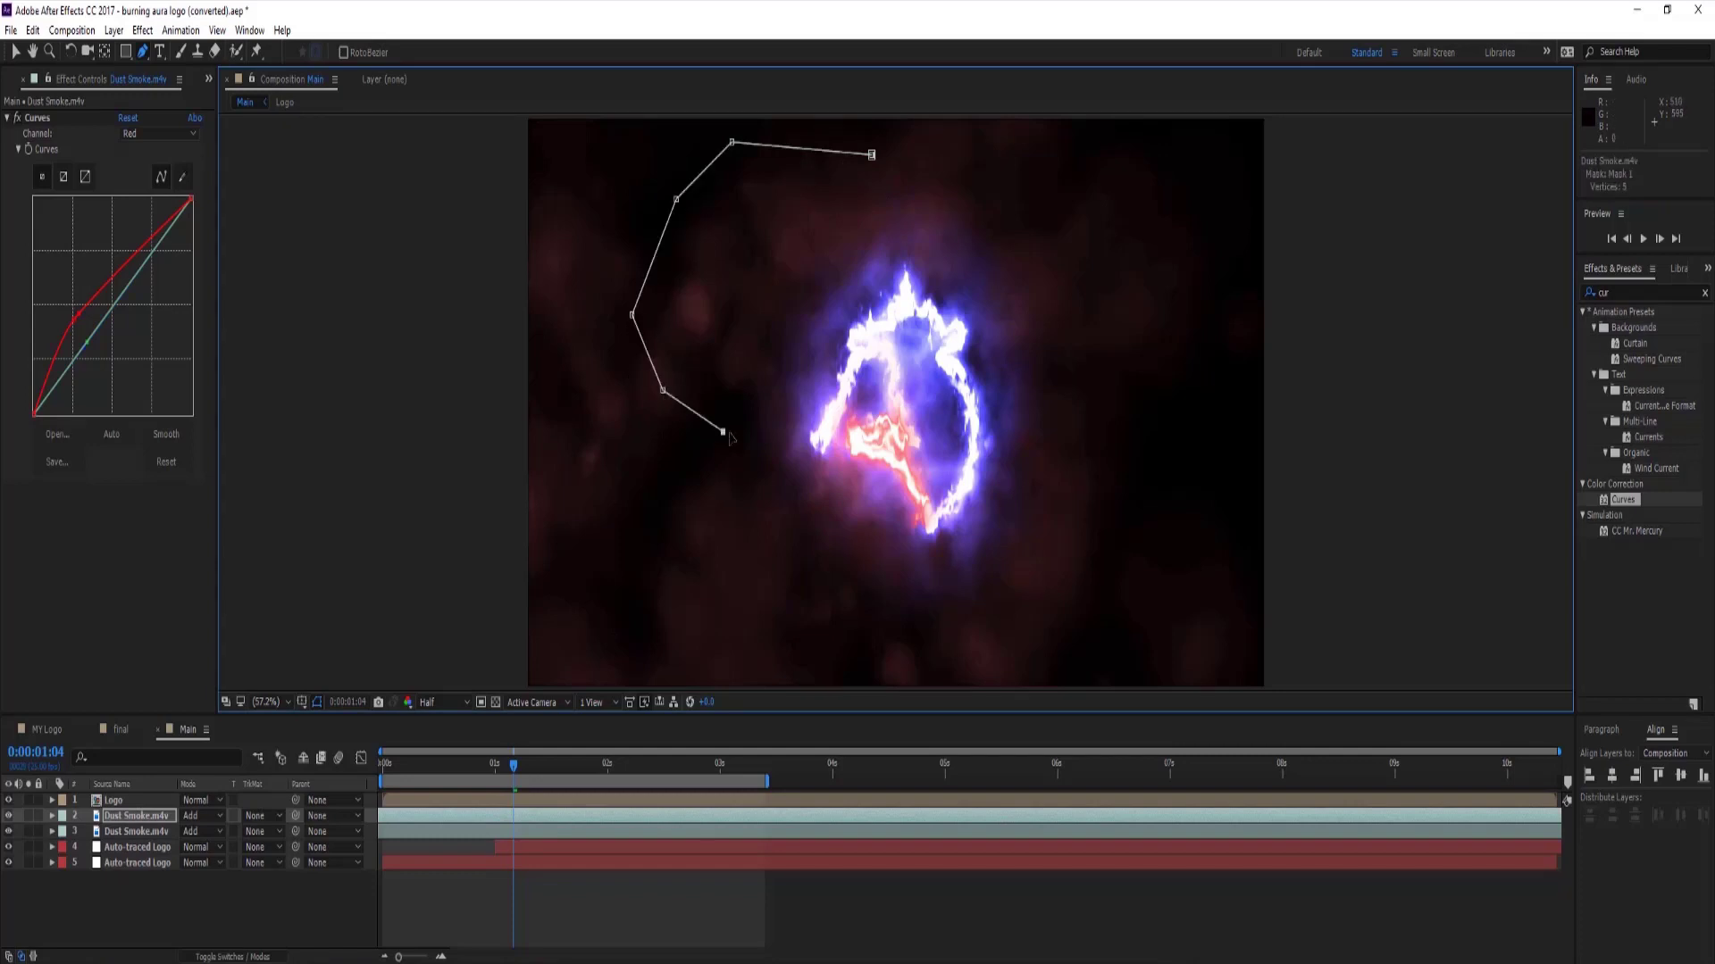
left_click(782, 373)
left_click(811, 290)
left_click(862, 256)
left_click(893, 183)
left_click(873, 155)
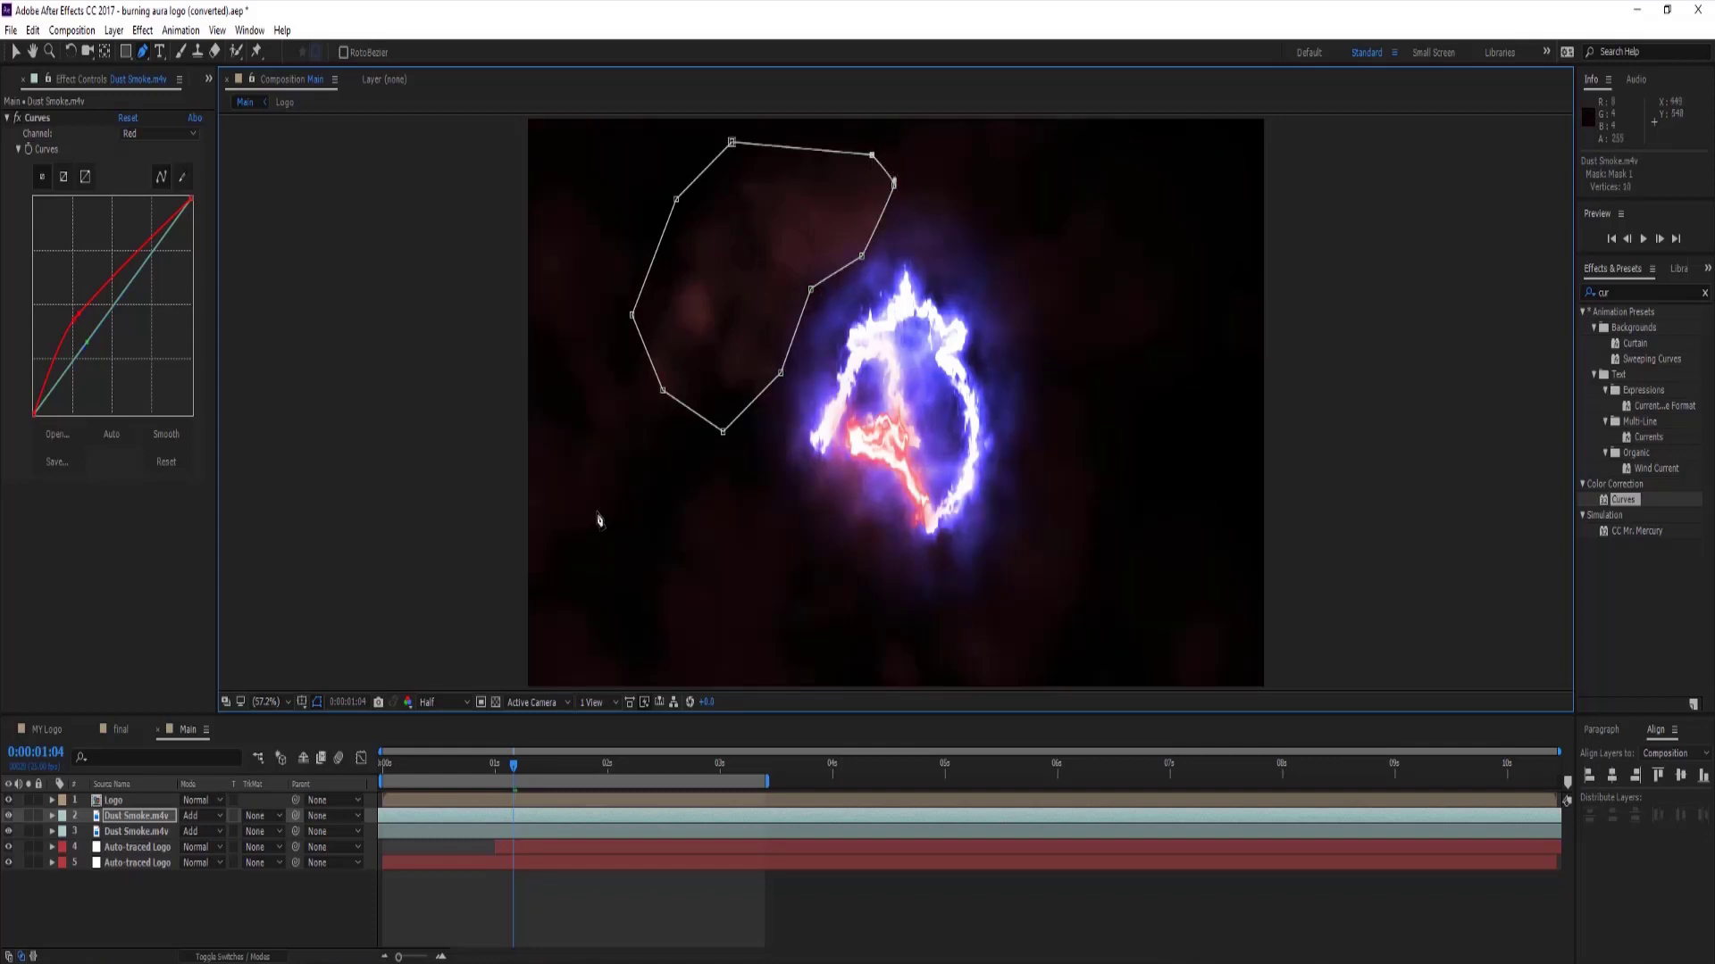
Set the mask feather to 45 pixels and collapse the mask properties.
key("f")
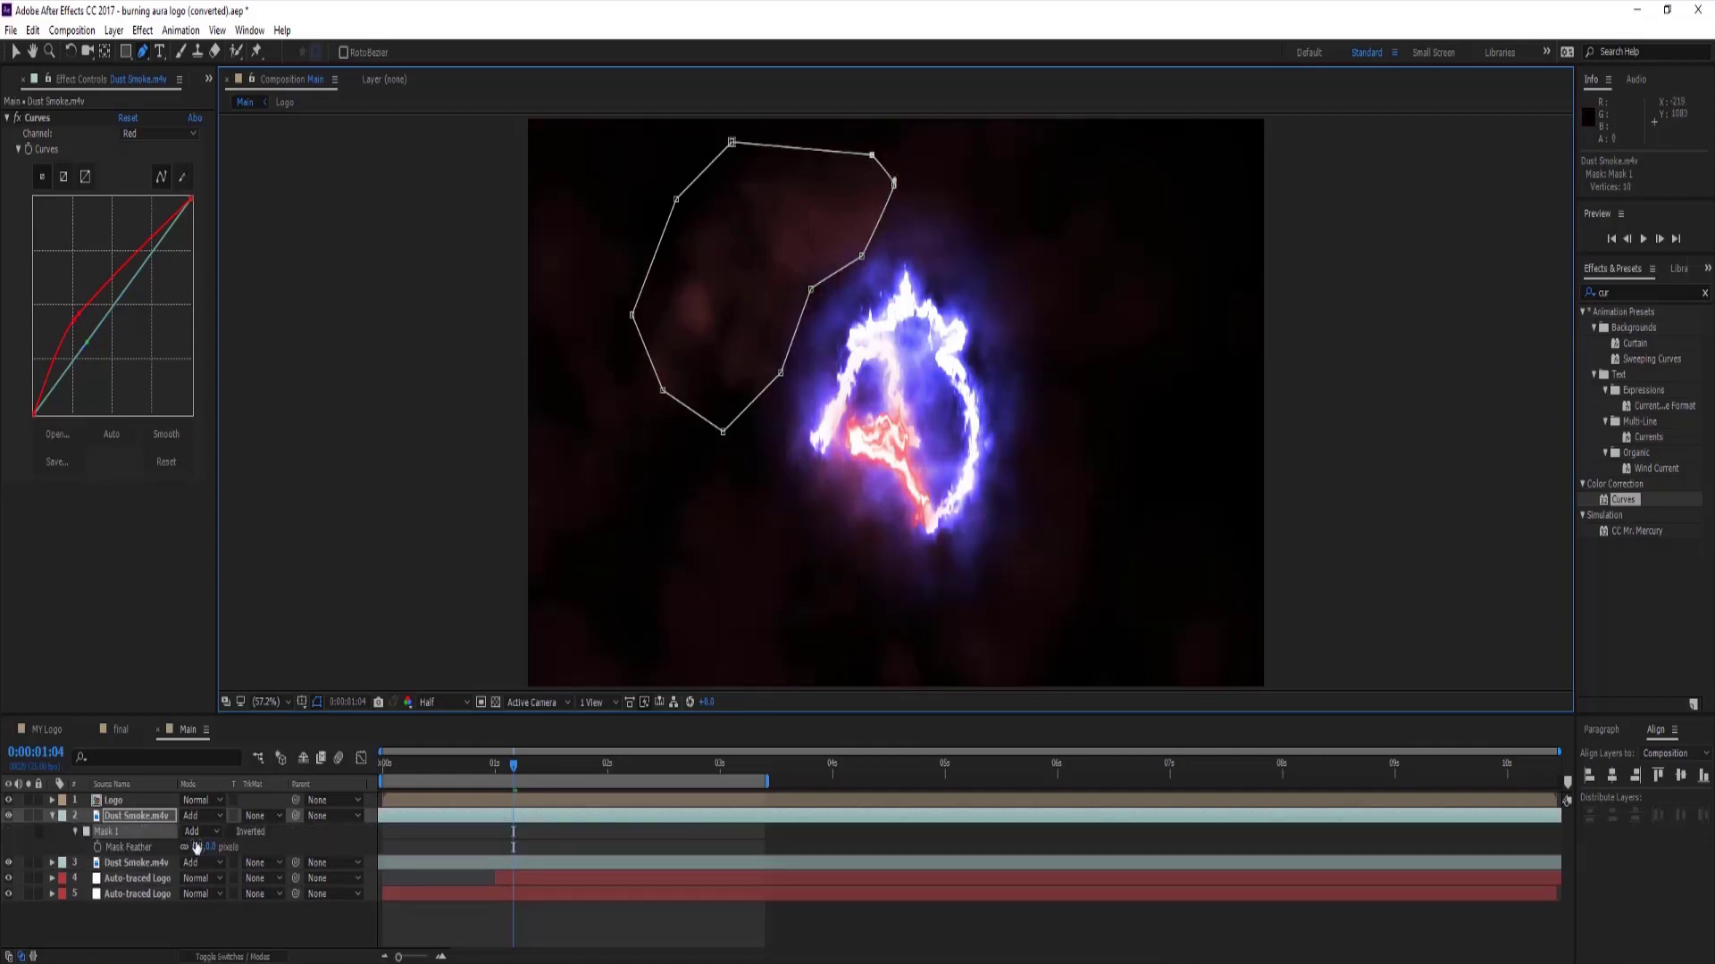
left_click(210, 846)
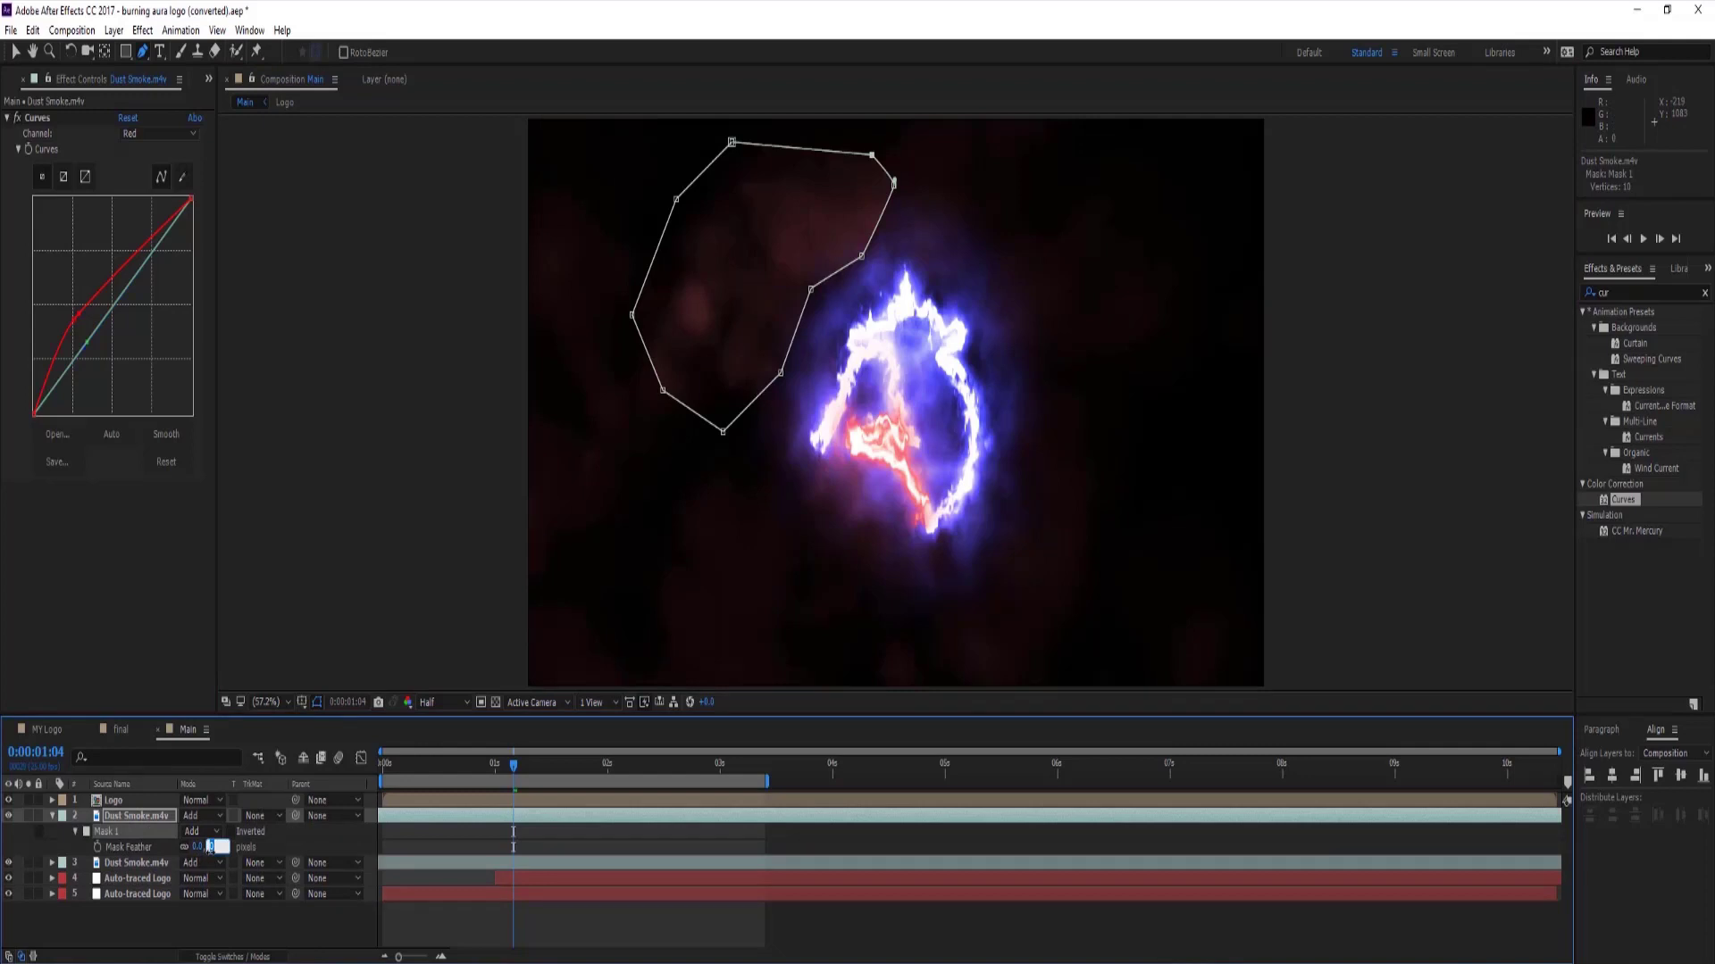
left_click(193, 929)
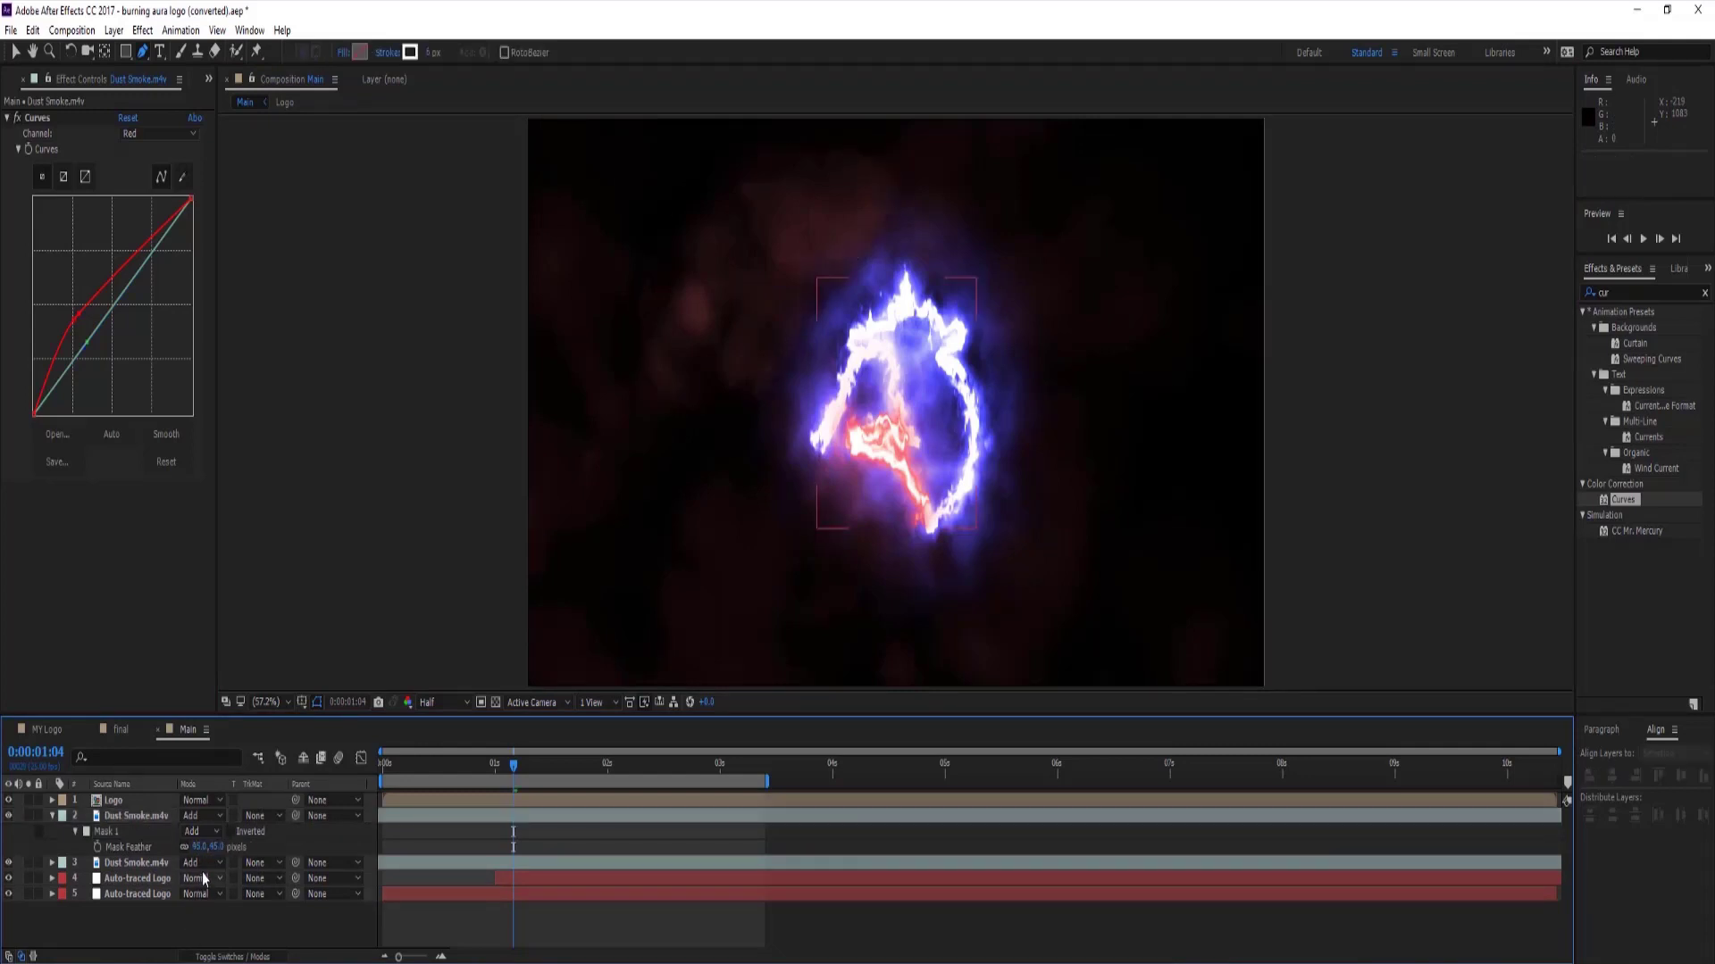
left_click(90, 815)
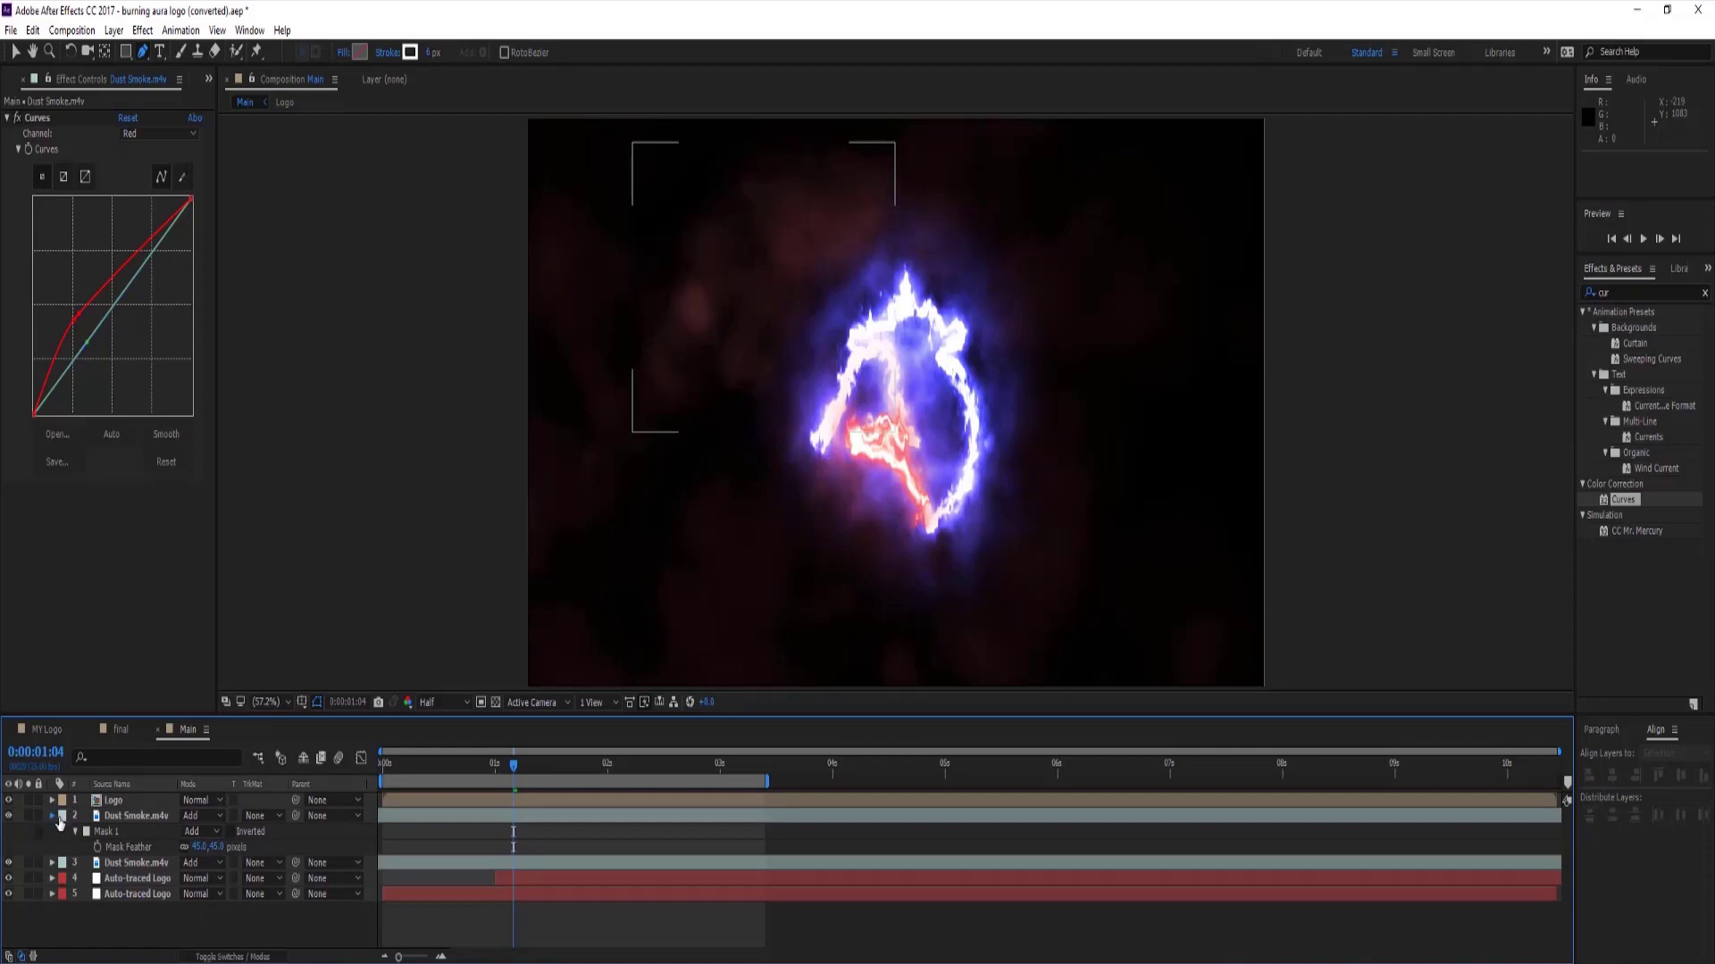
left_click(53, 816)
Reset the upper smoke layer's Curves, then raise Blue and lower the Red and Green curves.
left_click(139, 816)
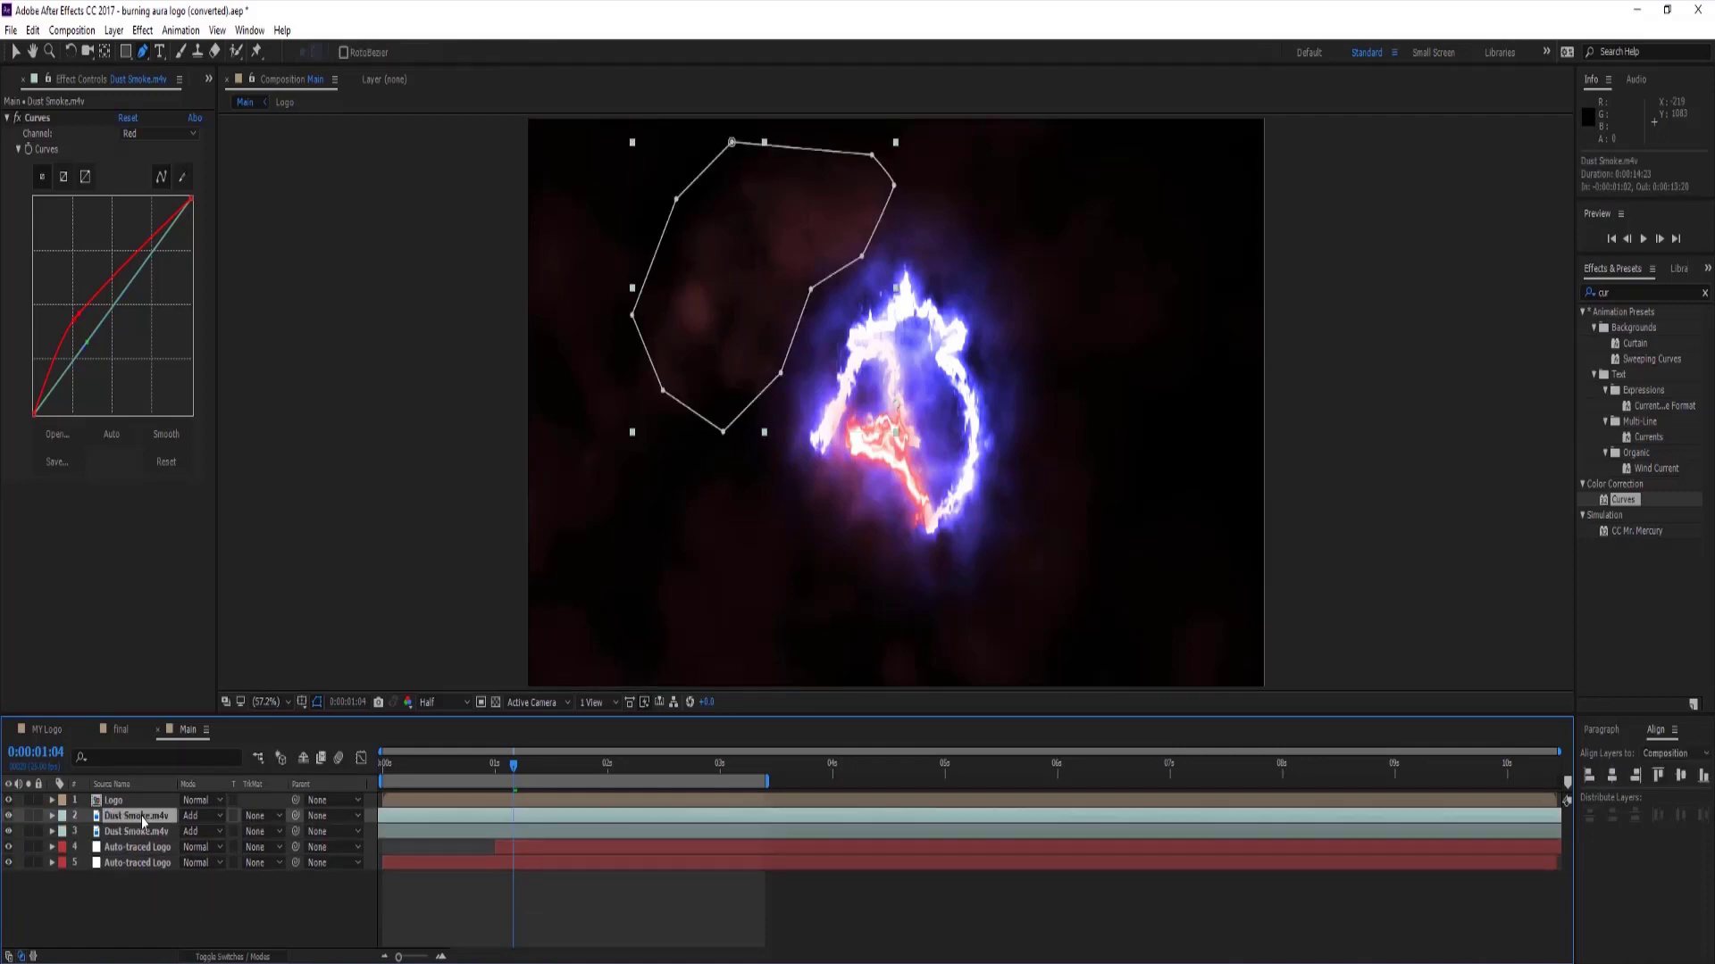
left_click(129, 117)
left_click(163, 133)
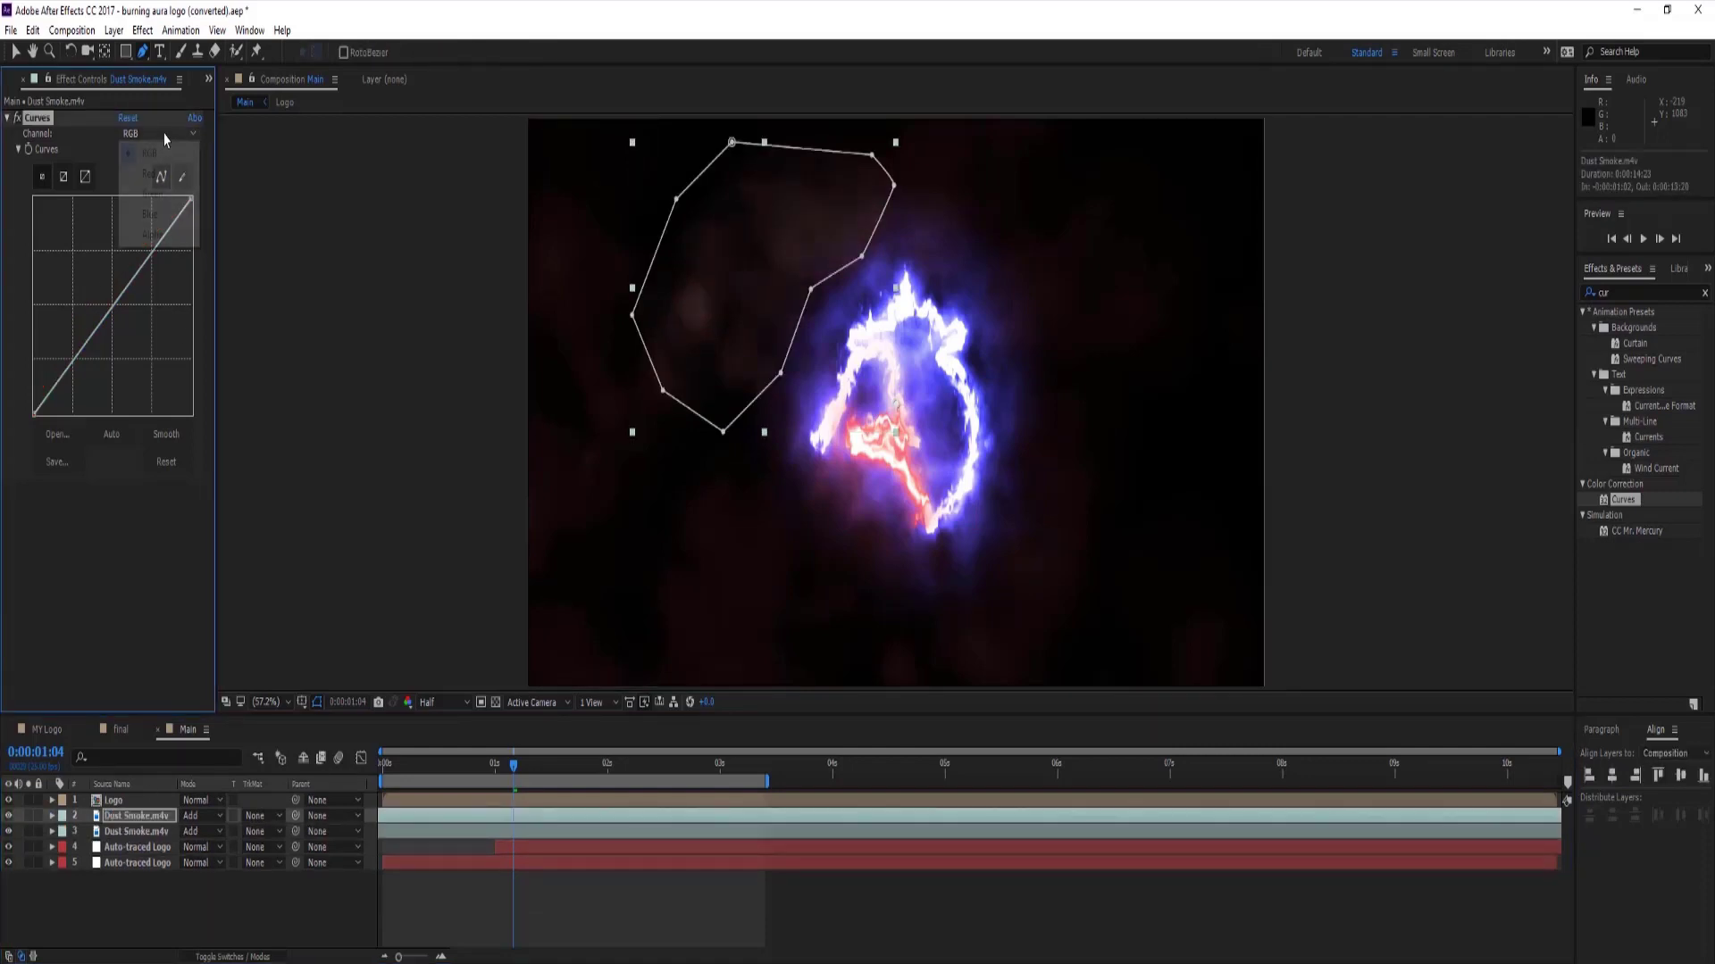
left_click(149, 215)
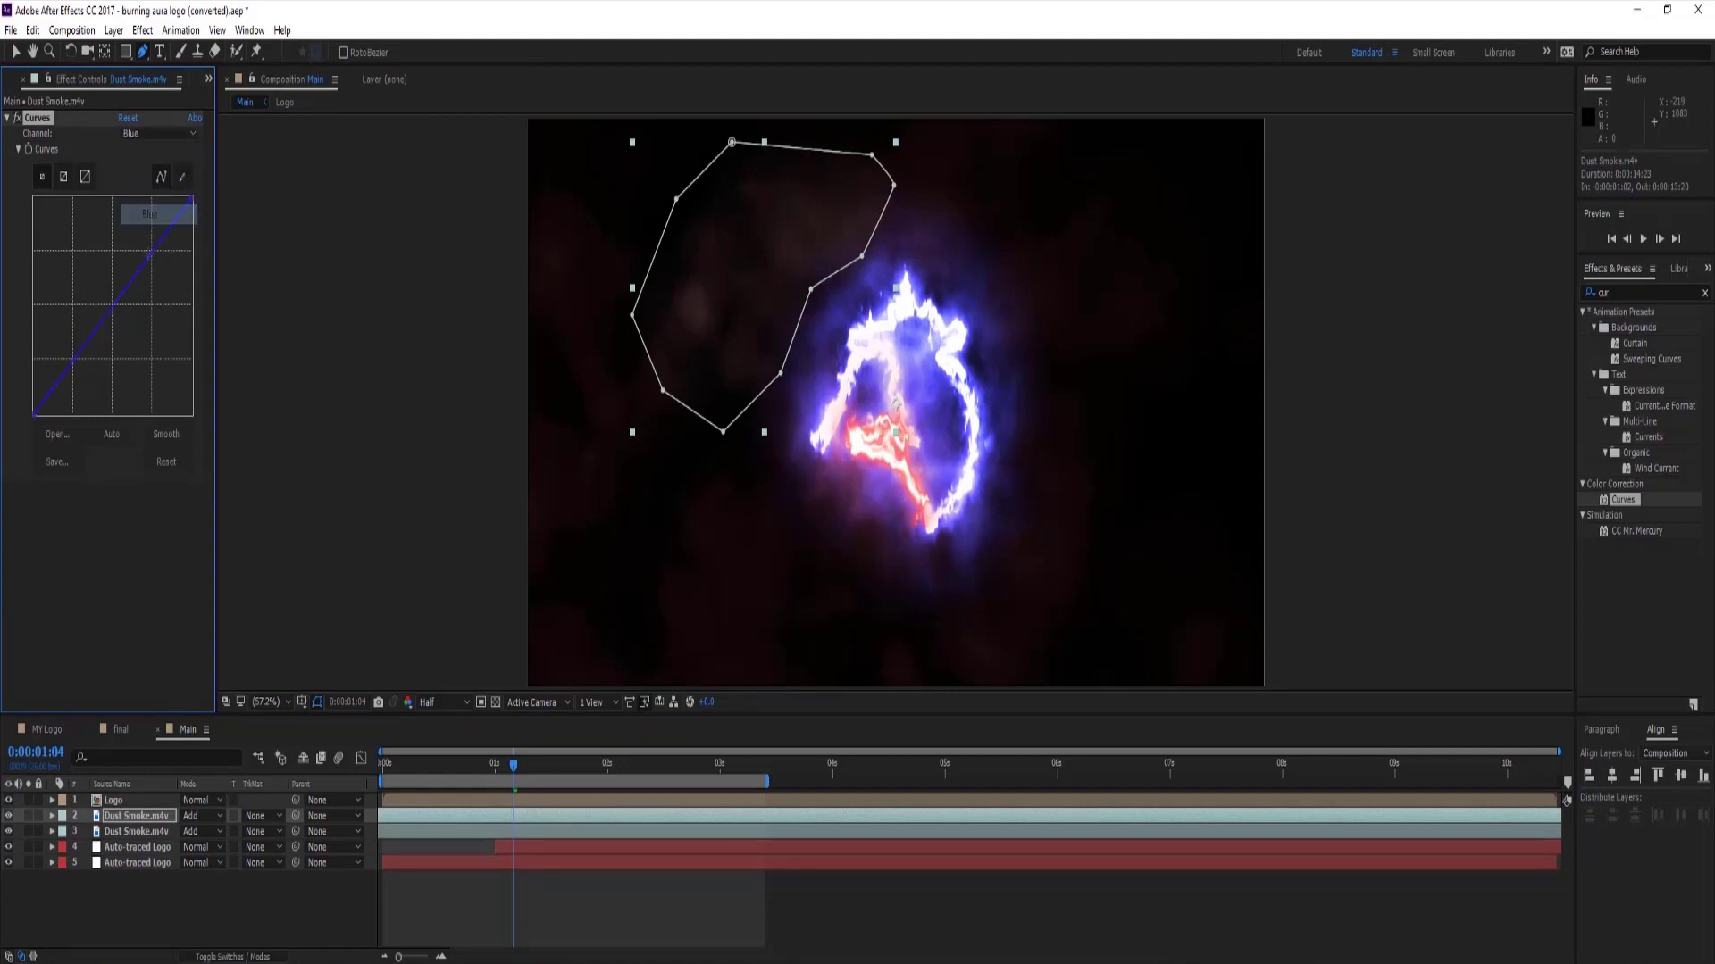
left_click_drag(98, 324, 95, 316)
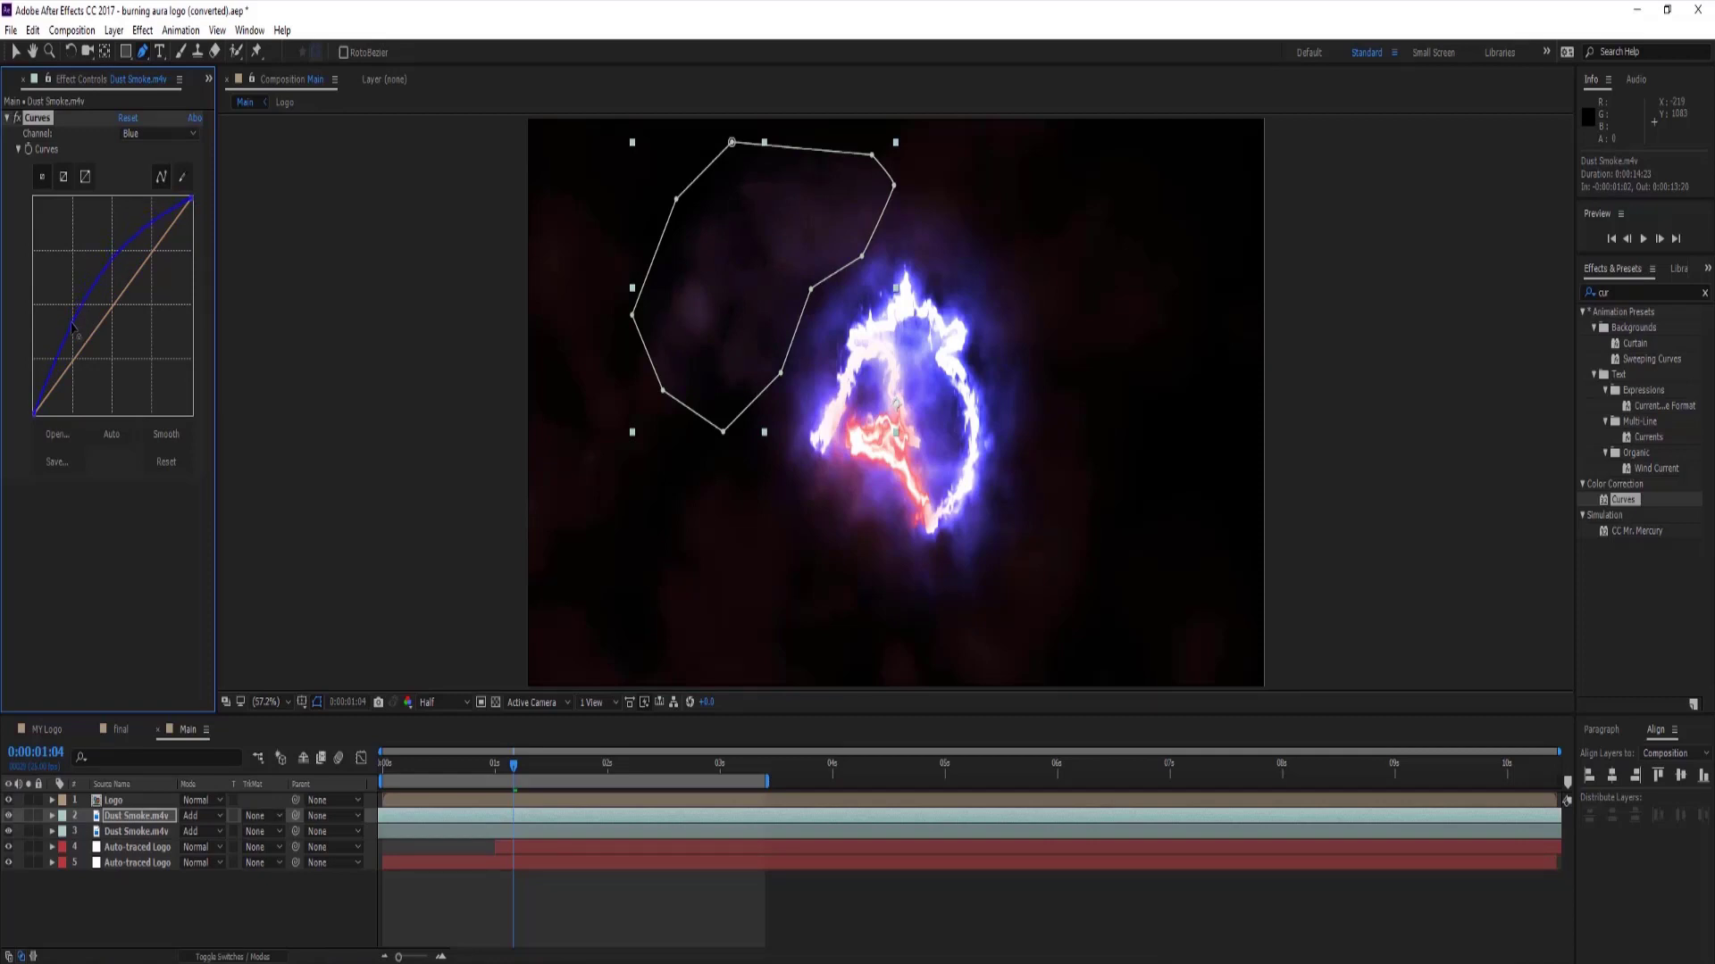
left_click(157, 135)
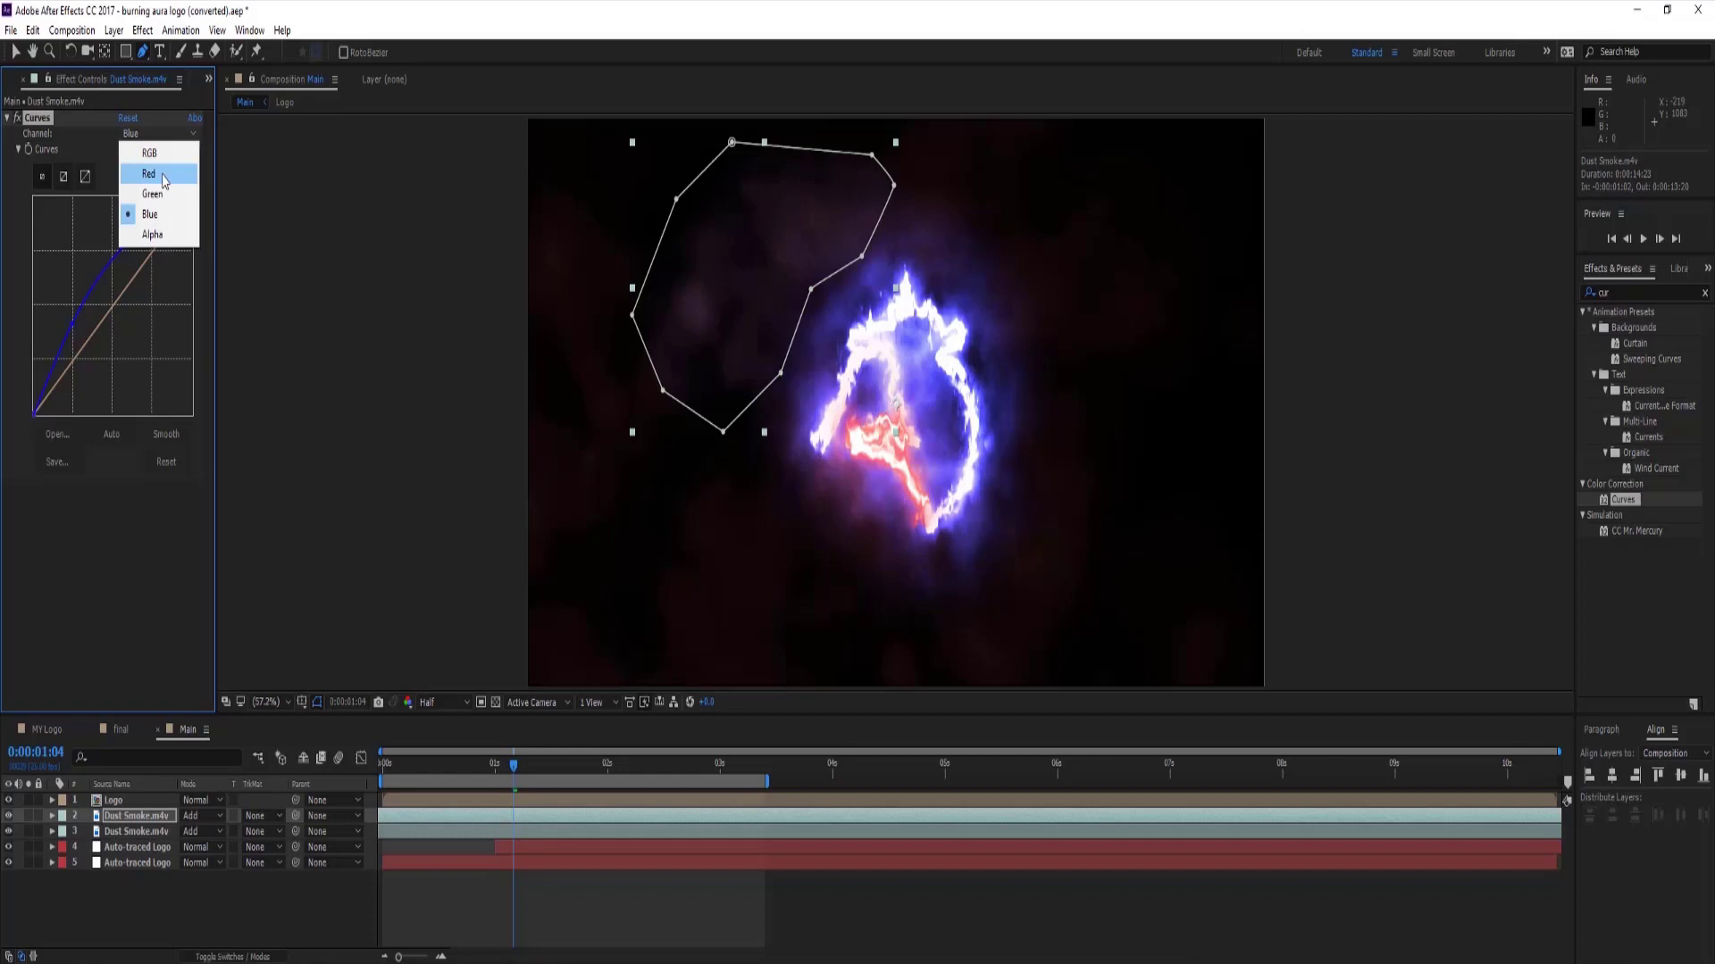
left_click(164, 175)
left_click_drag(91, 342, 96, 356)
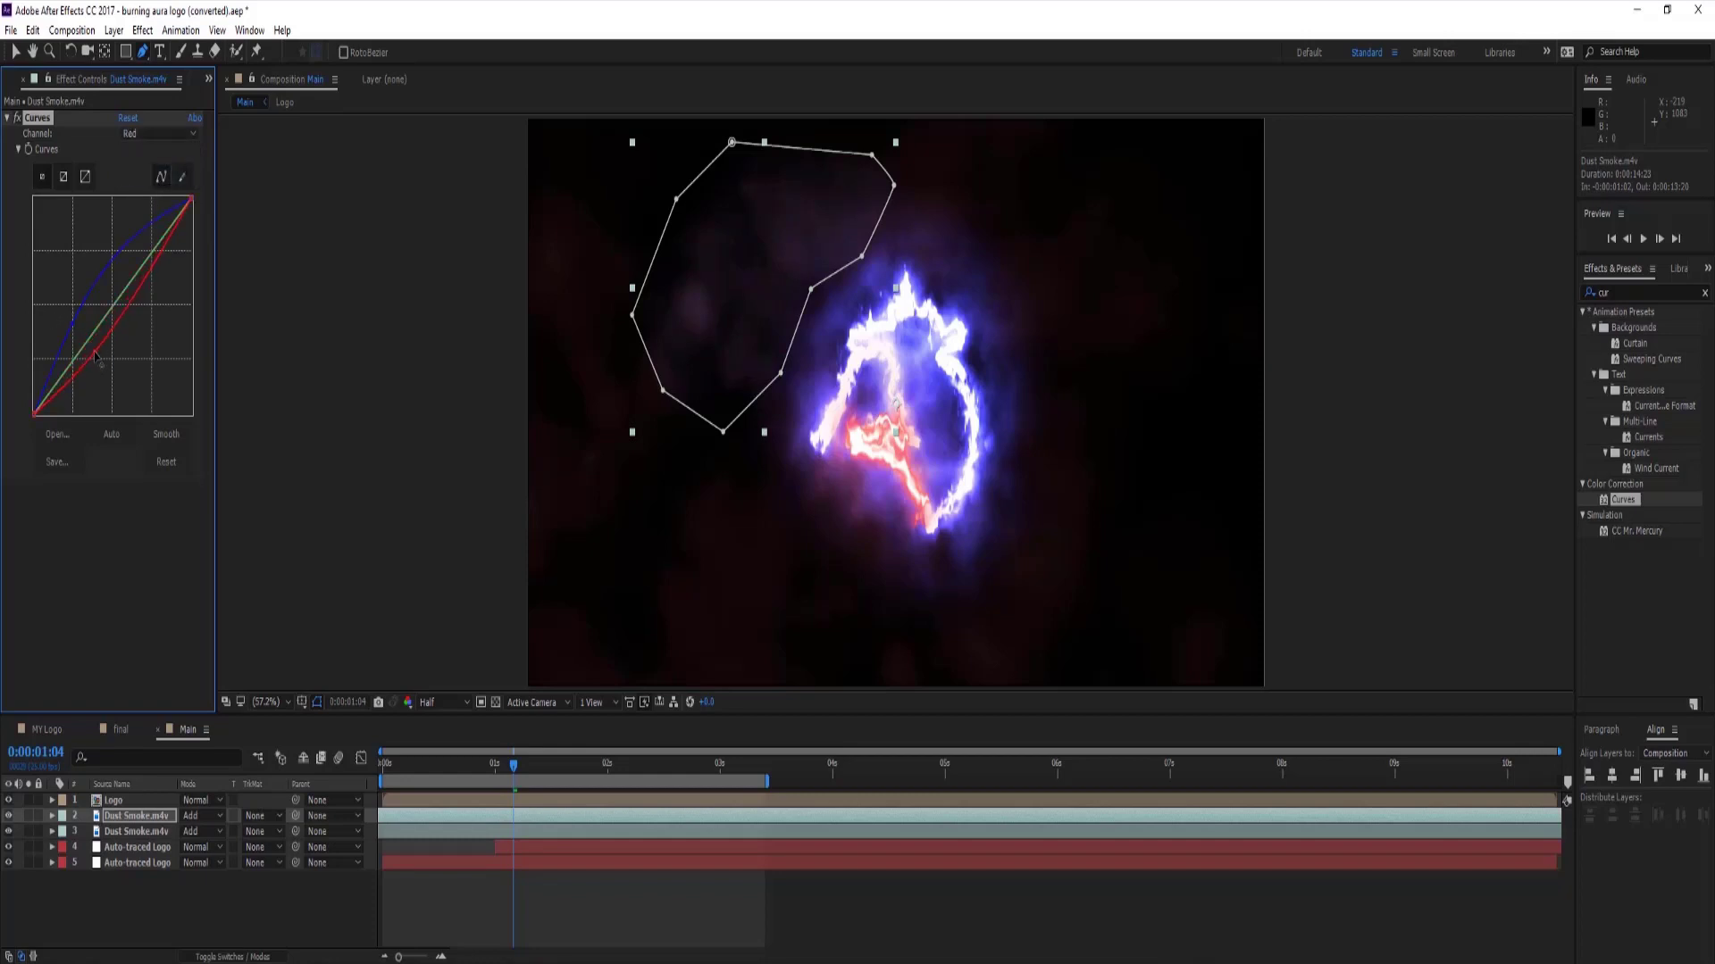
left_click(150, 133)
left_click(154, 192)
left_click_drag(95, 337, 97, 345)
Check the look at an earlier frame, then select all layers in the composition.
left_click(138, 895)
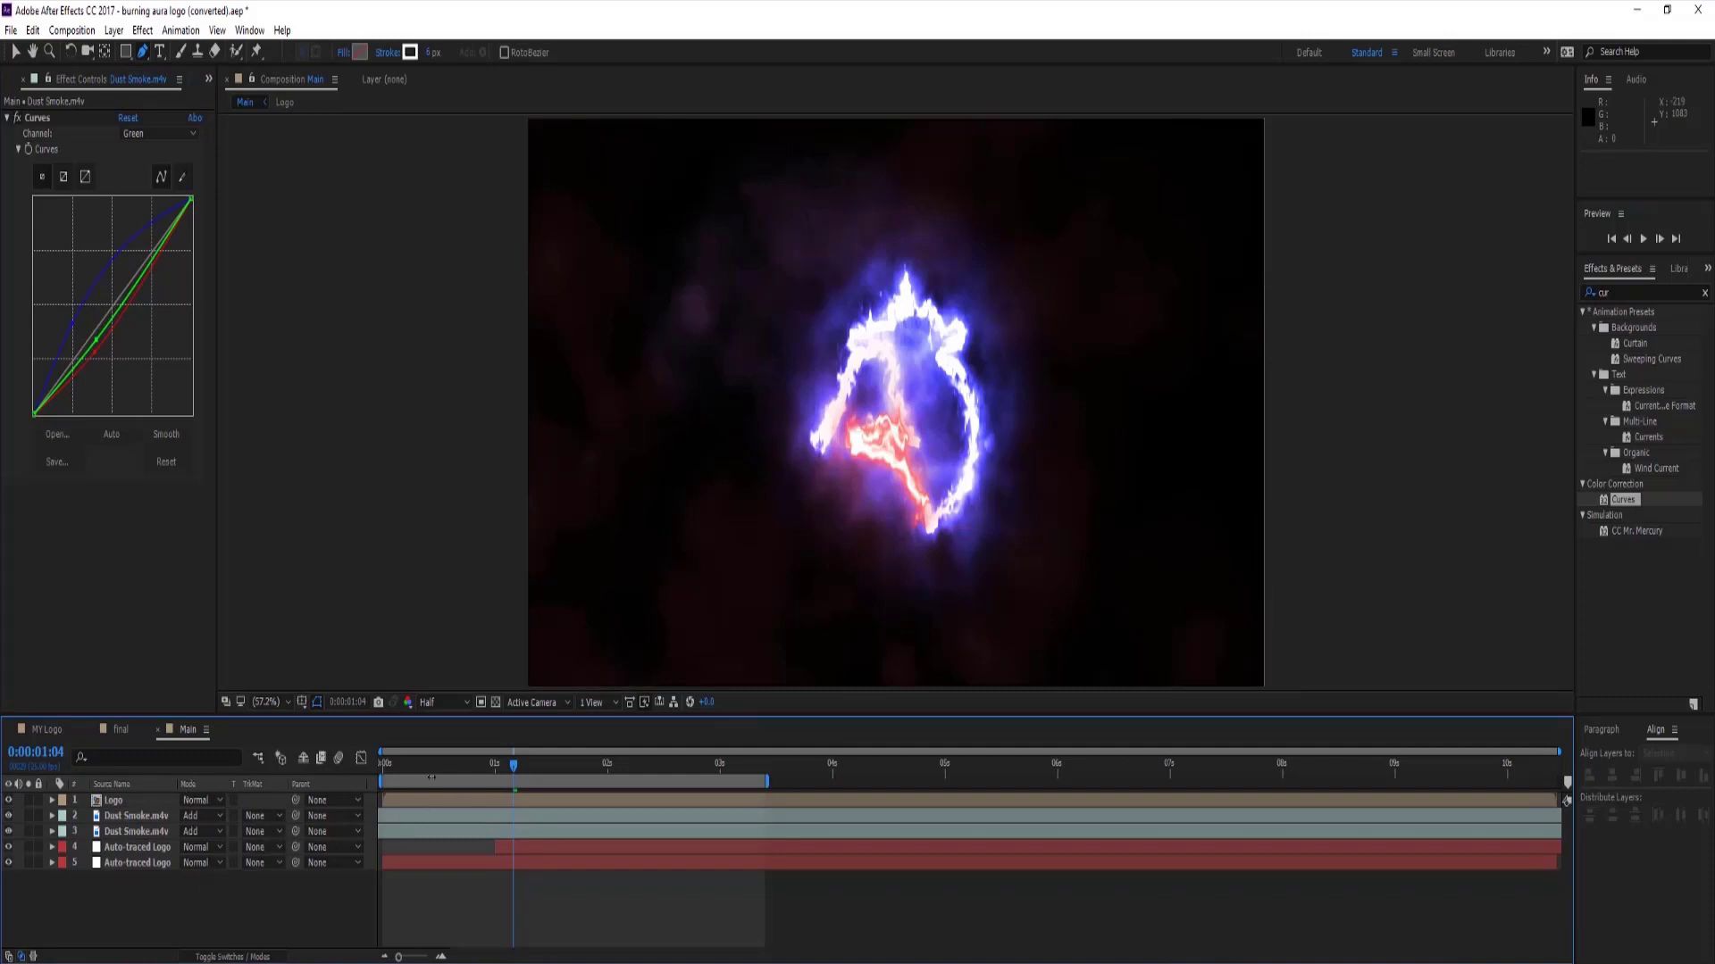
left_click(107, 802)
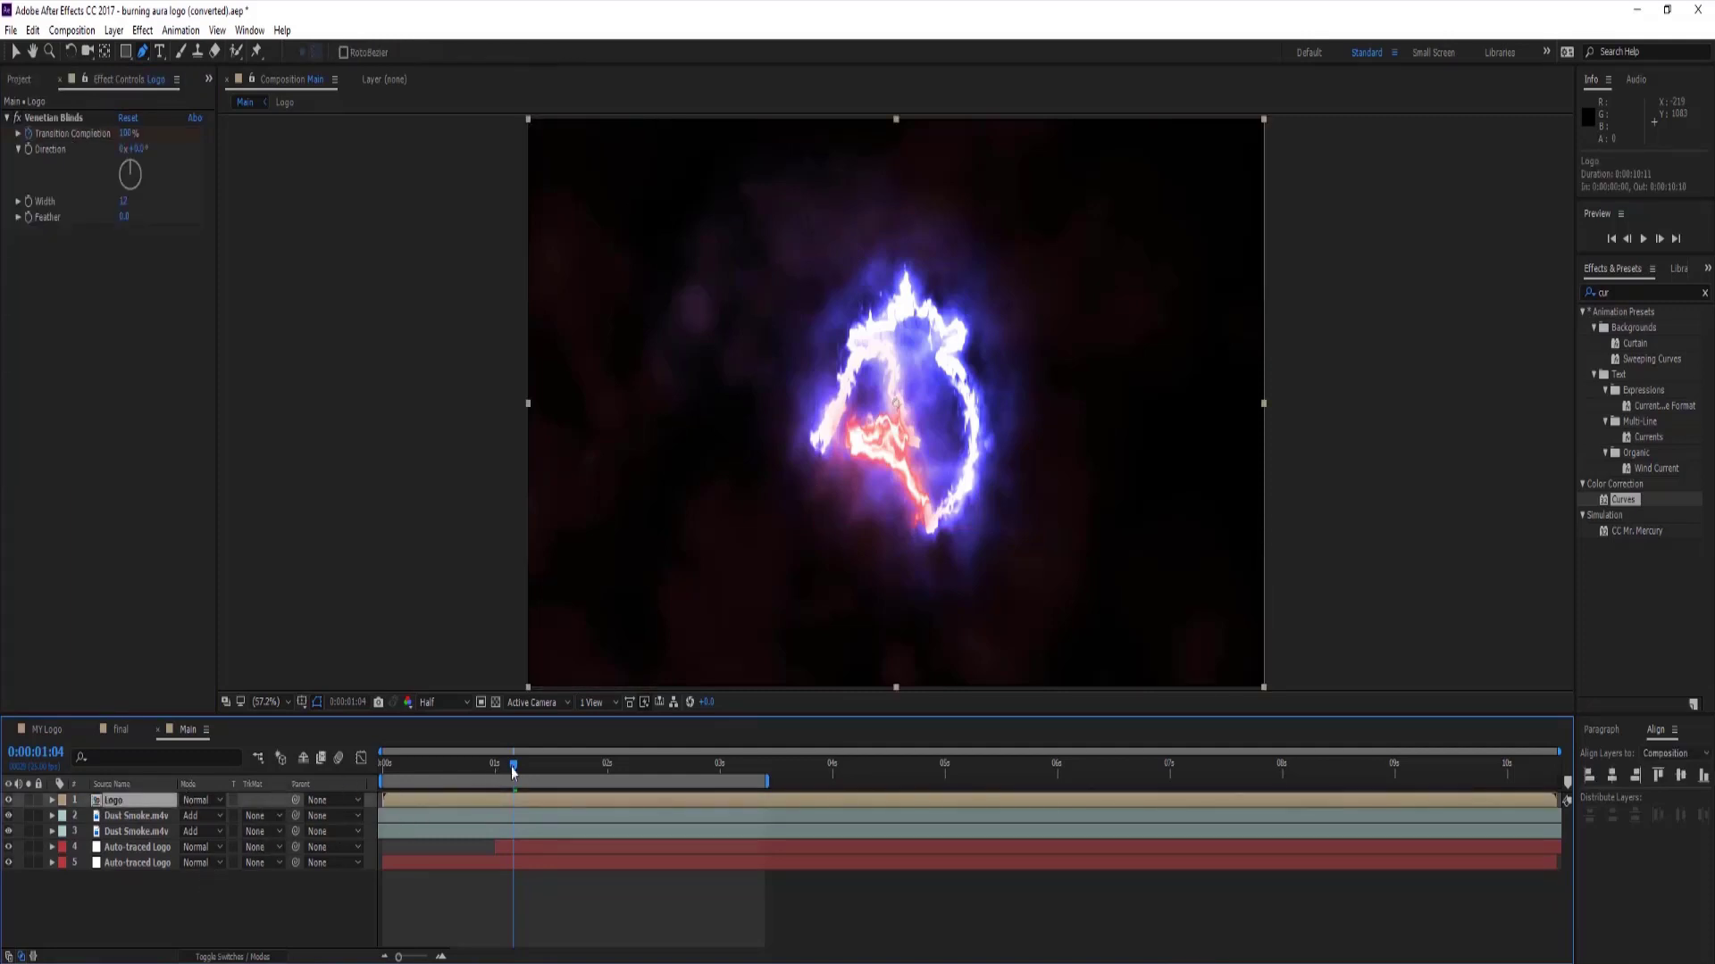
left_click_drag(513, 773, 666, 826)
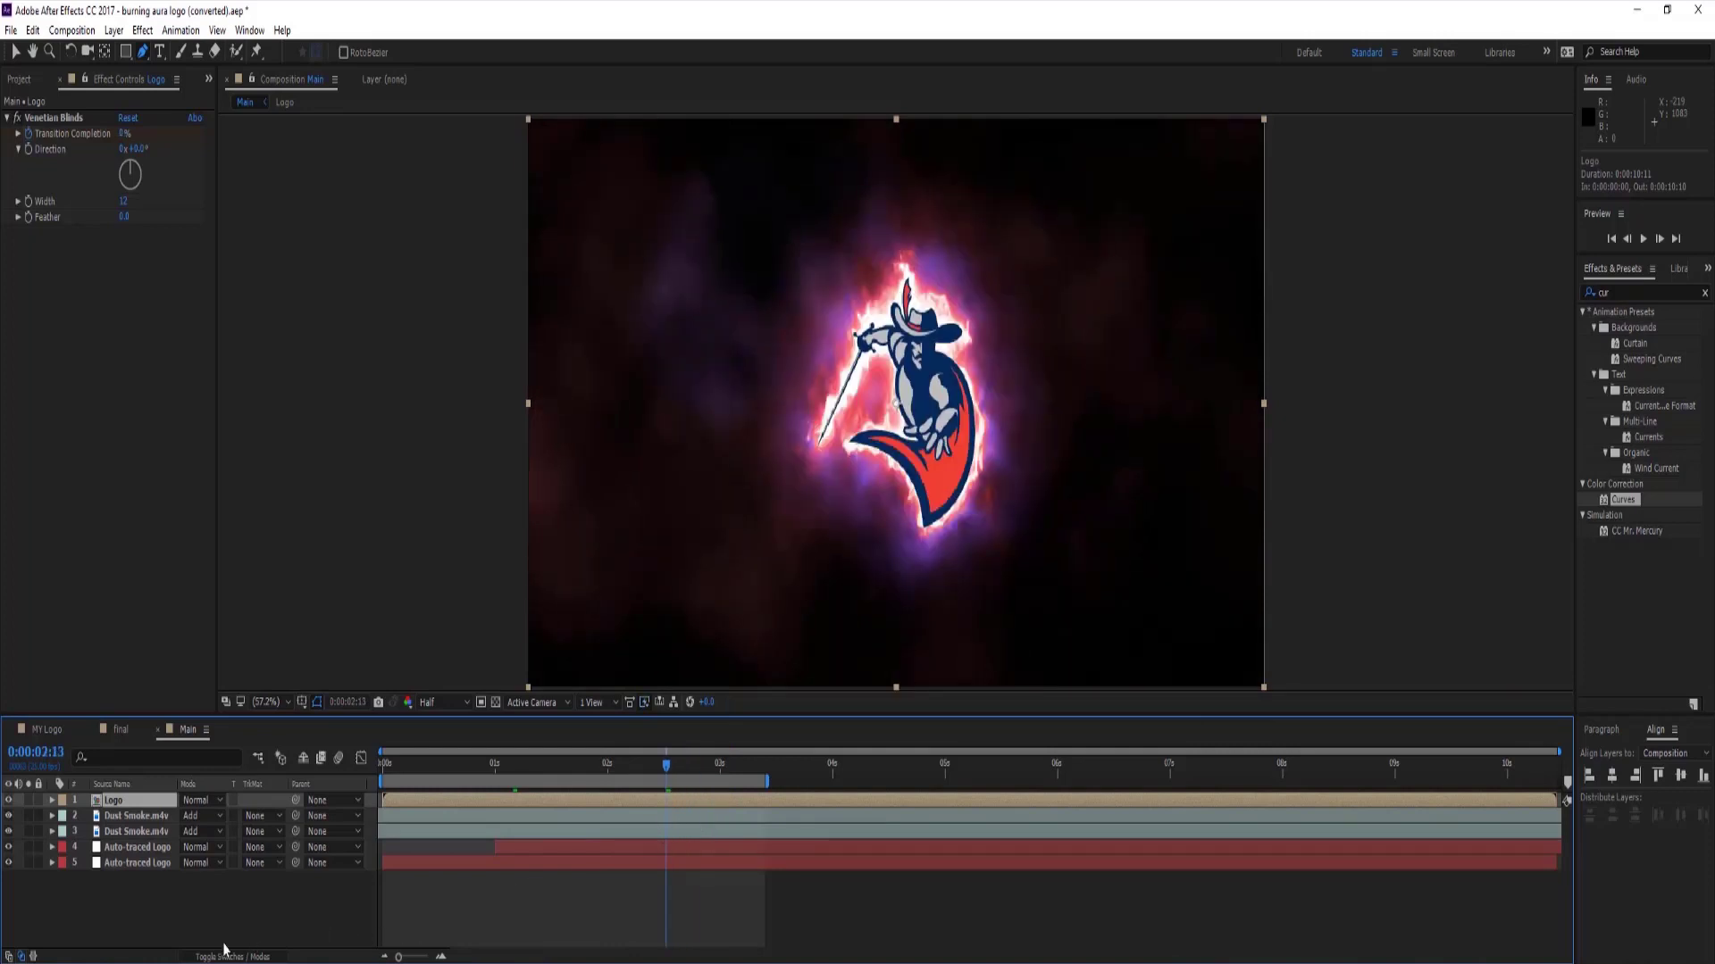
left_click(196, 924)
mouse_move(142, 888)
left_mouse_down()
mouse_move(145, 808)
mouse_move(143, 850)
left_mouse_up()
Apply Easy Ease to the logo layers' Saber keyframes, then select layer 4's Core Size and End Offset keys.
key("u")
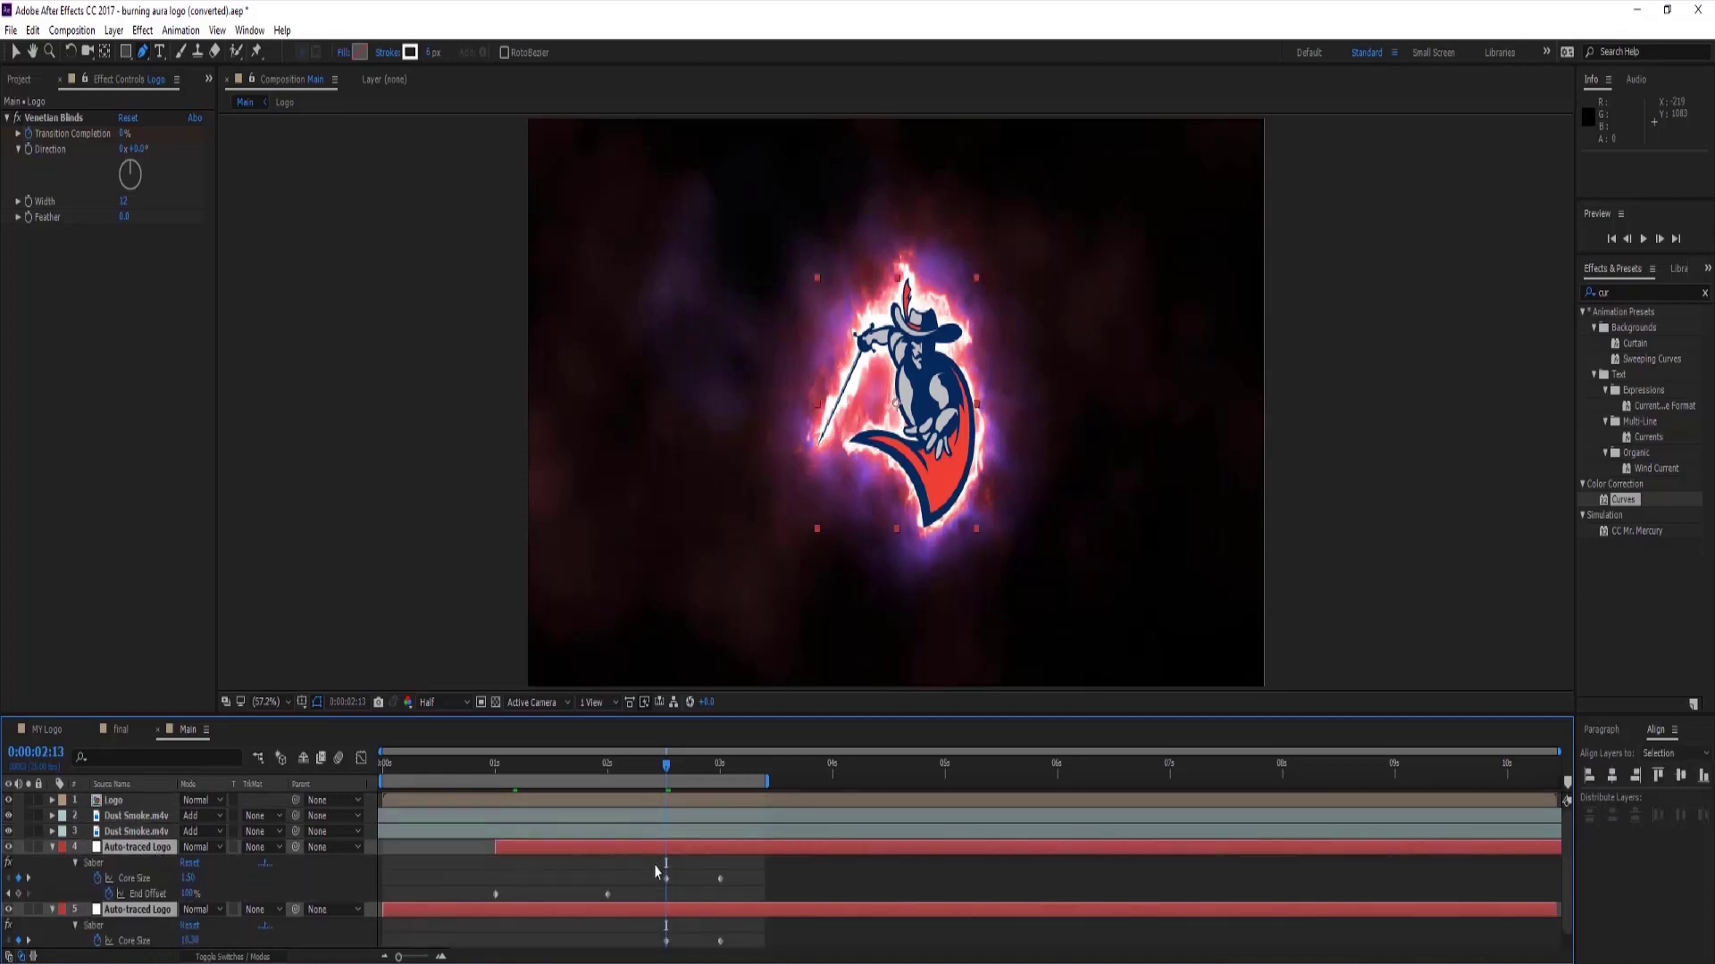
scroll(661, 872, "down", 1)
left_click(797, 927)
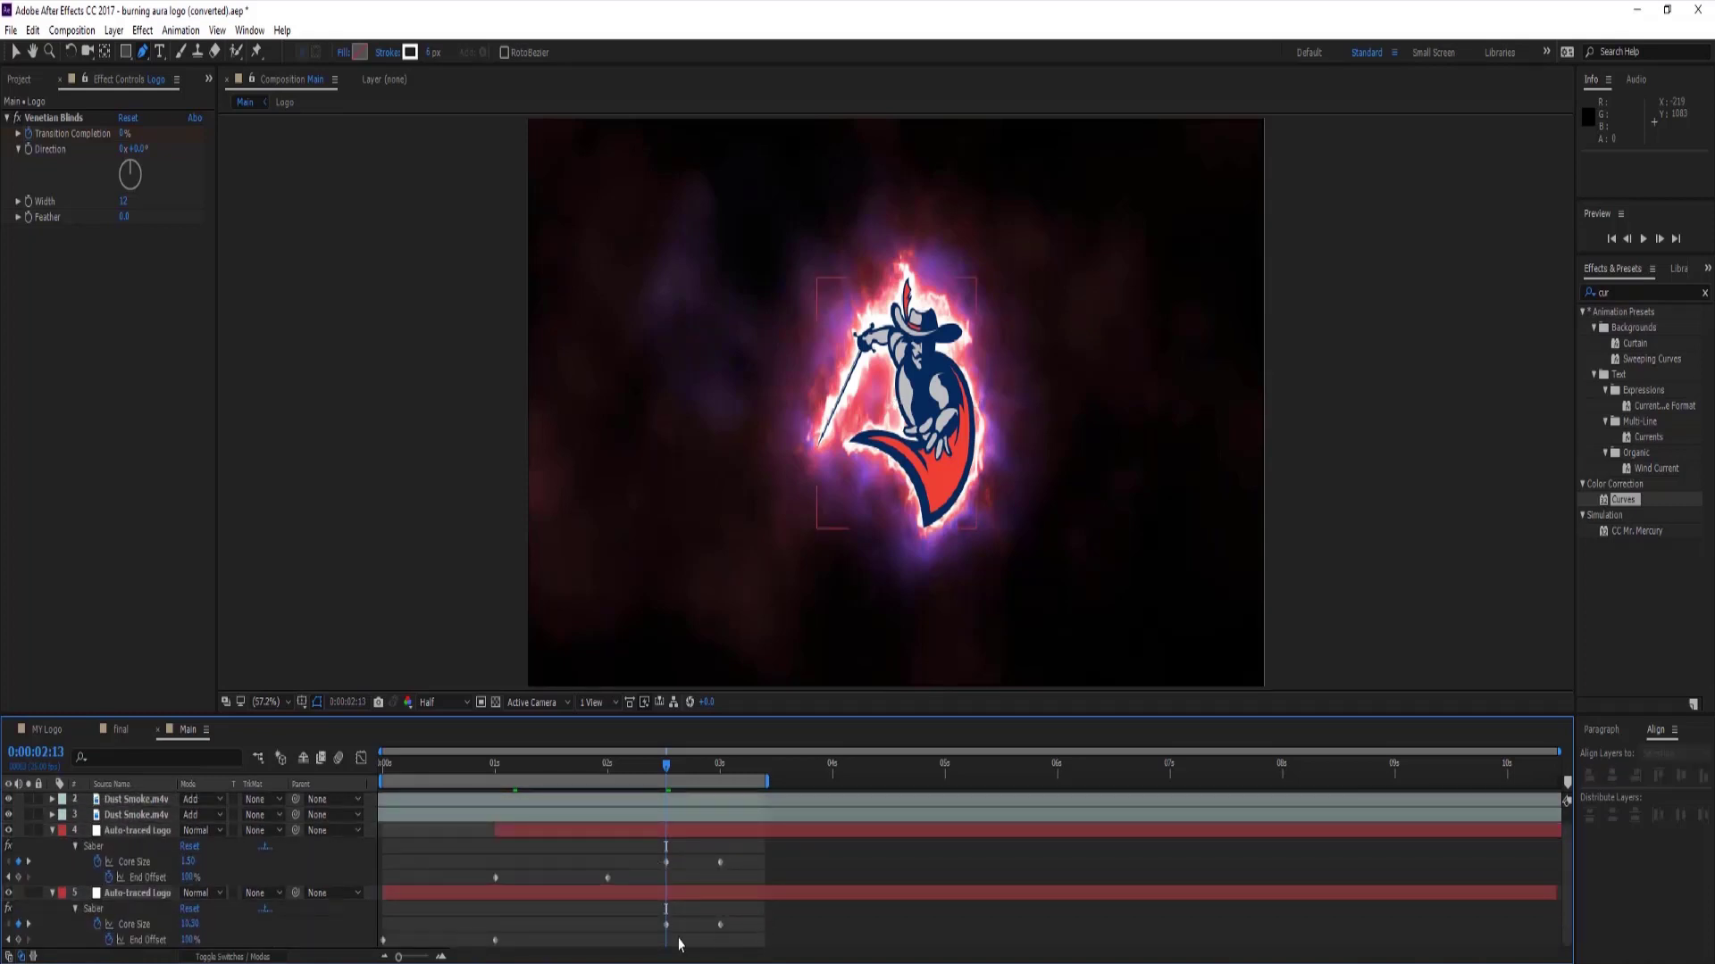
mouse_move(765, 846)
left_mouse_down()
mouse_move(547, 937)
mouse_move(358, 960)
left_mouse_up()
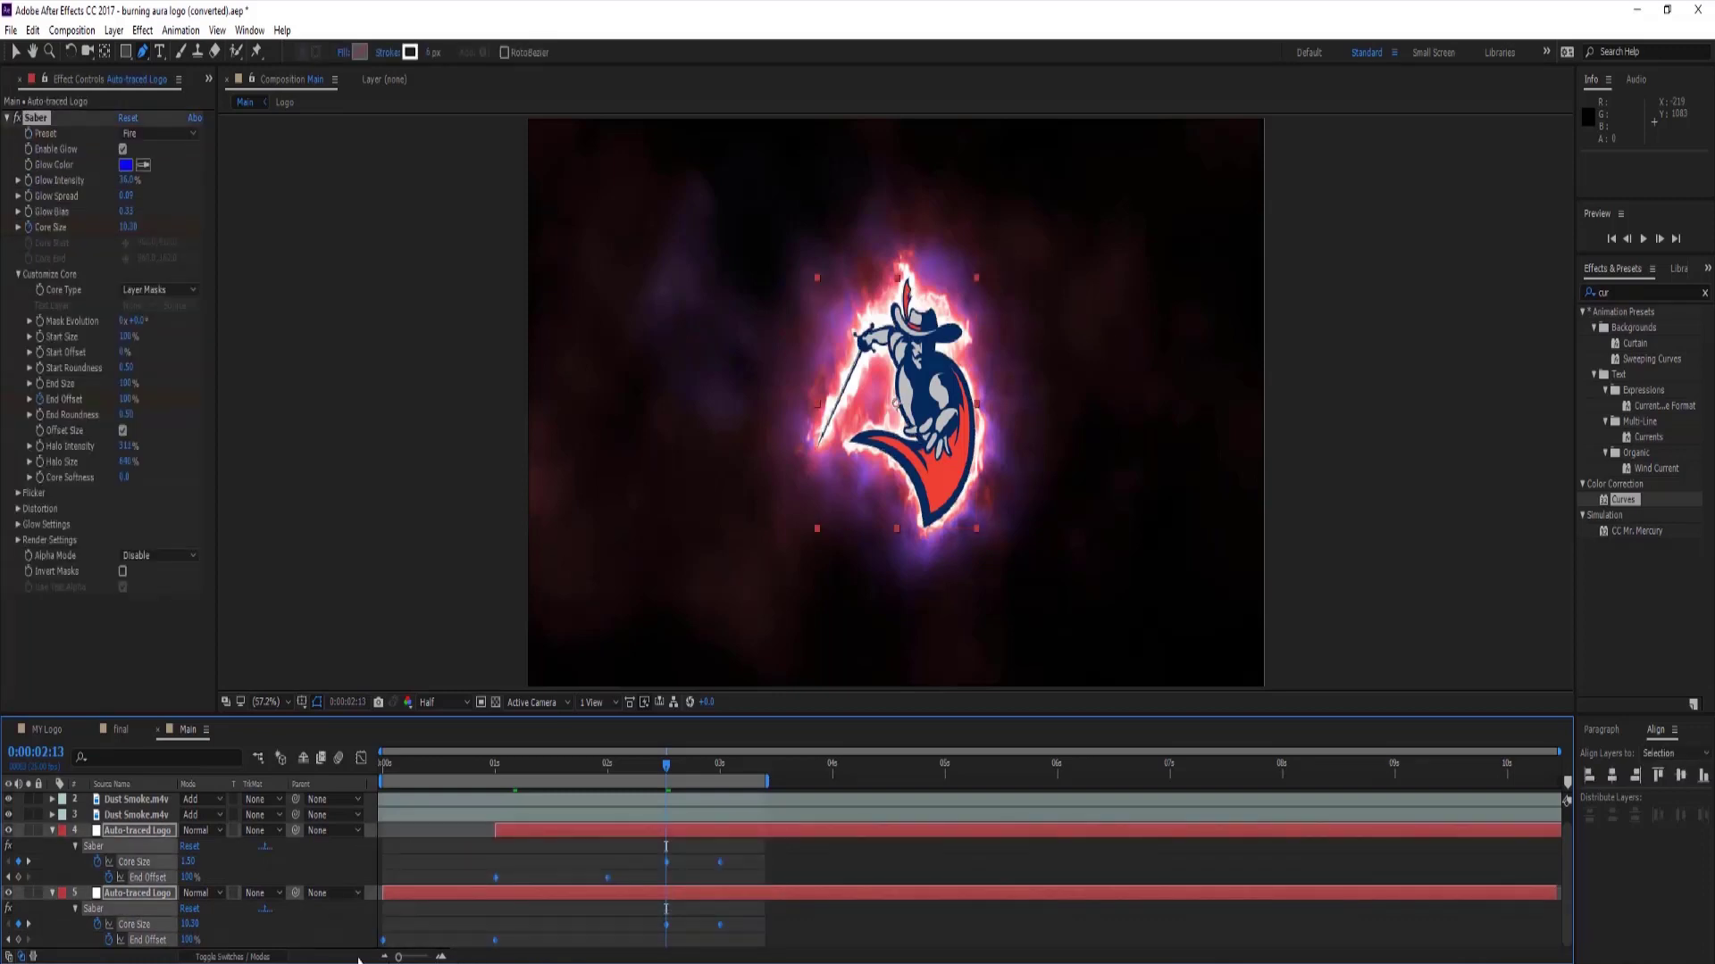
right_click(498, 884)
mouse_move(565, 865)
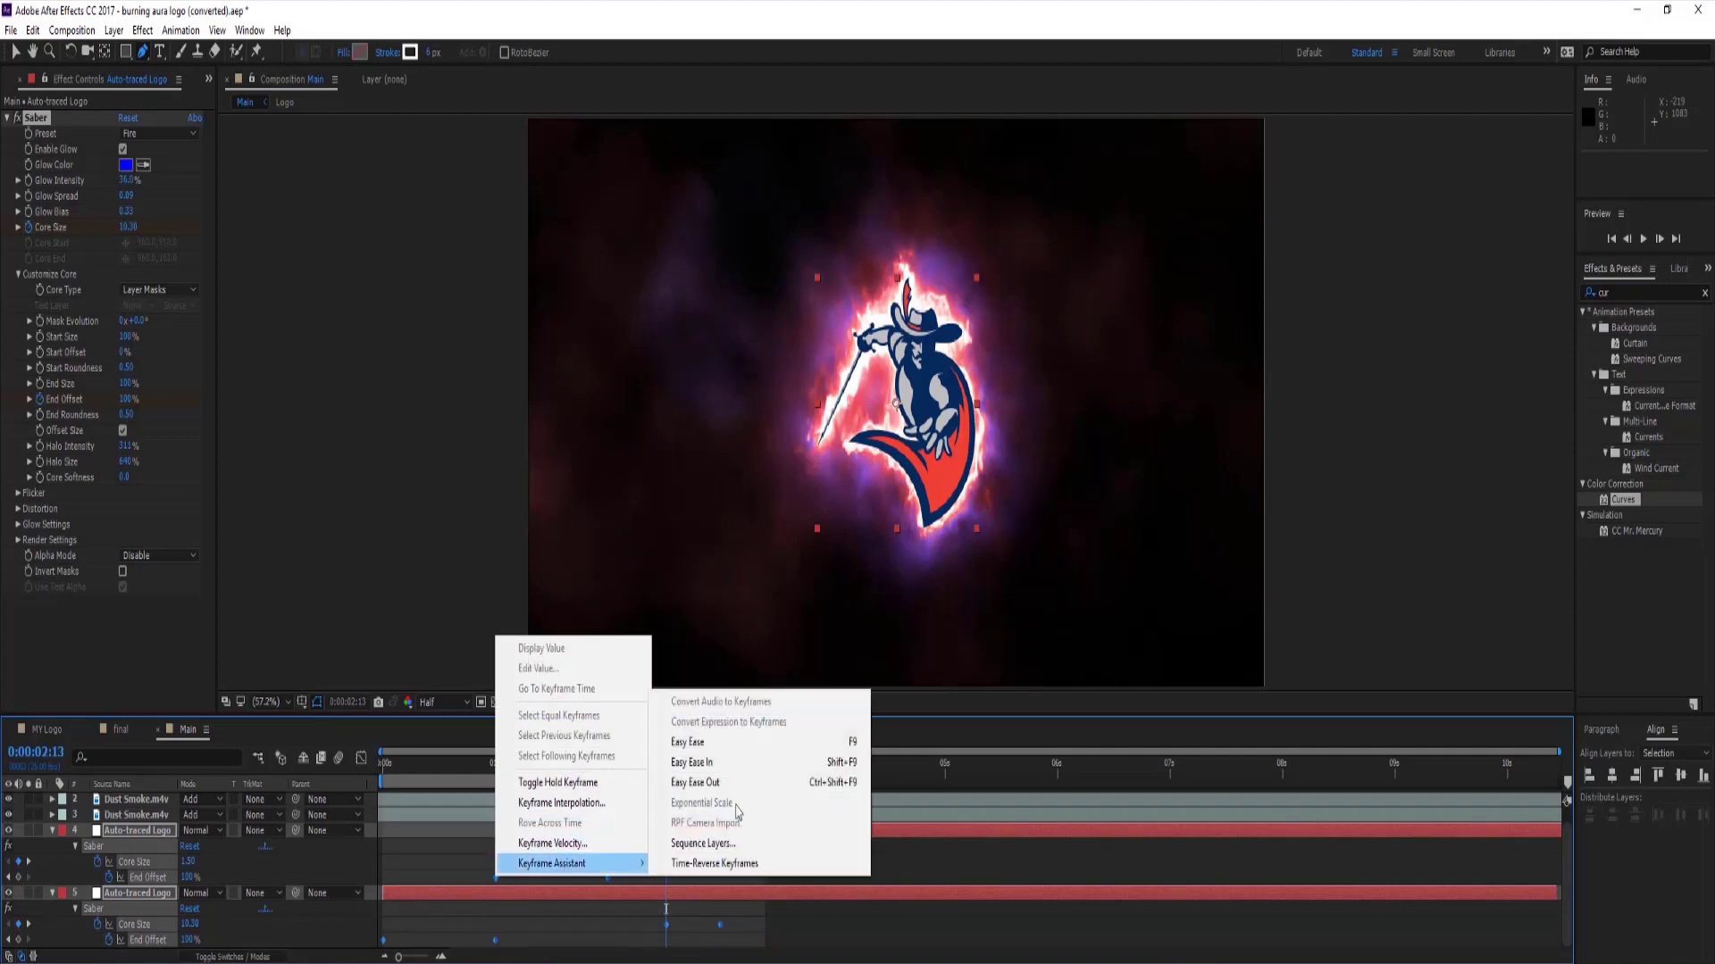
left_click(743, 751)
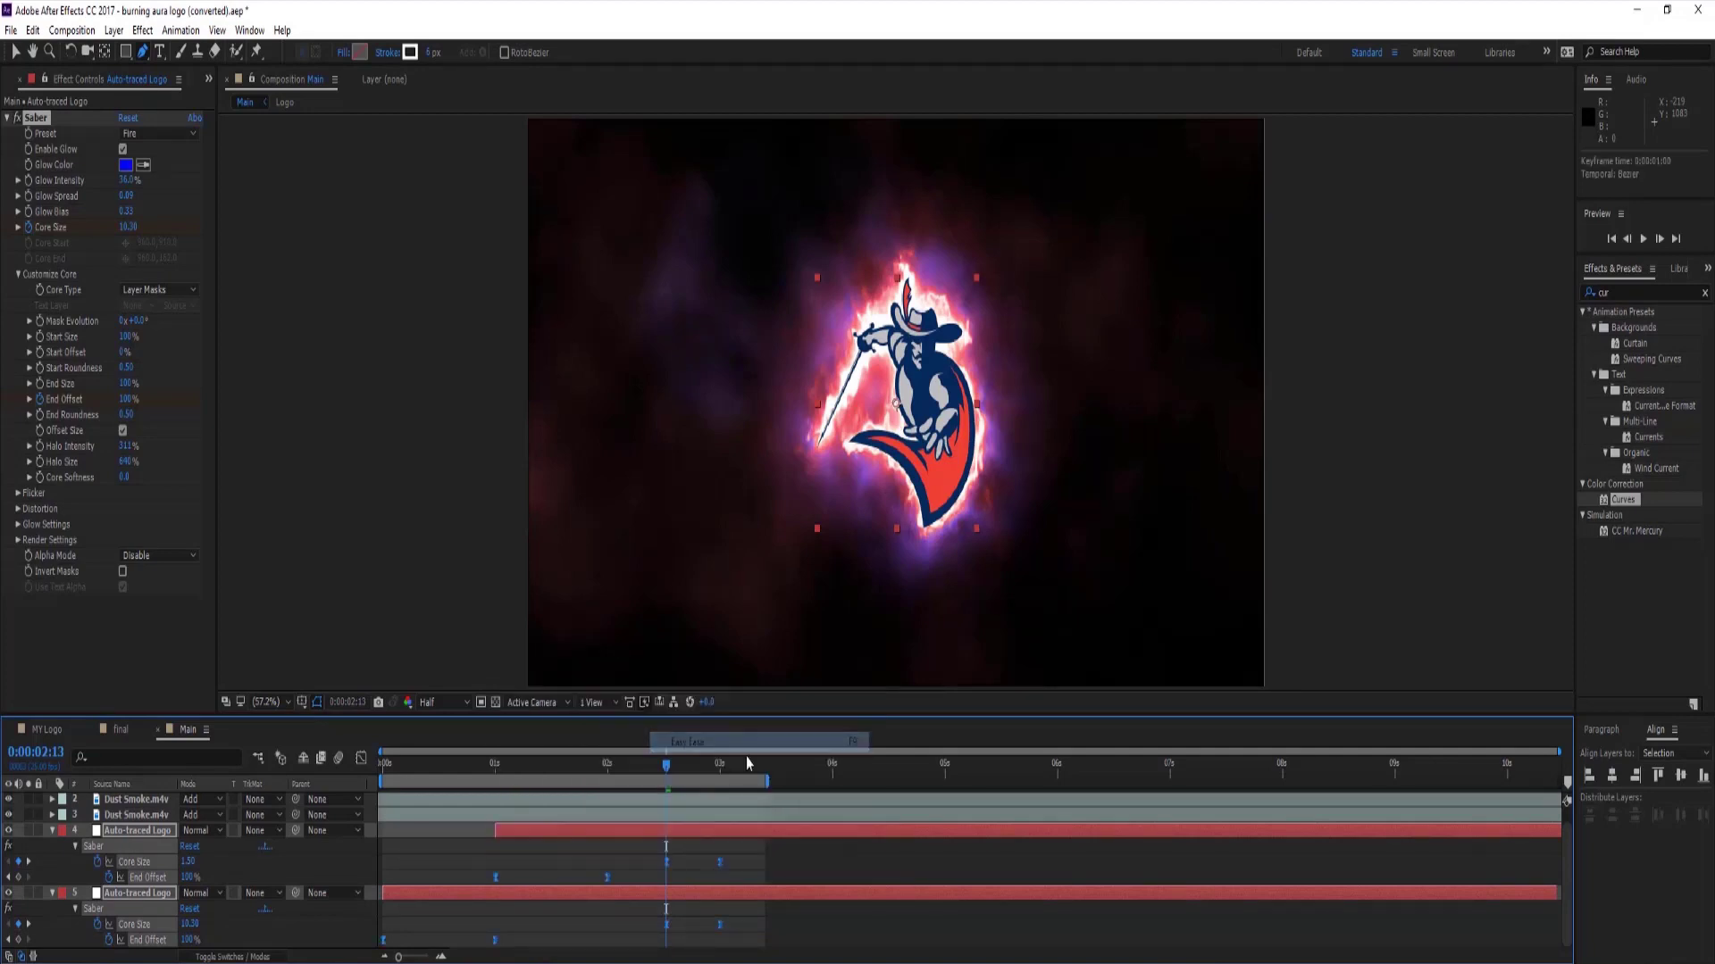
left_click(780, 863)
left_click_drag(774, 846, 467, 899)
In the speed graph, drag layer 4's Saber influence handles outward to sharpen the curve peak.
left_click(361, 760)
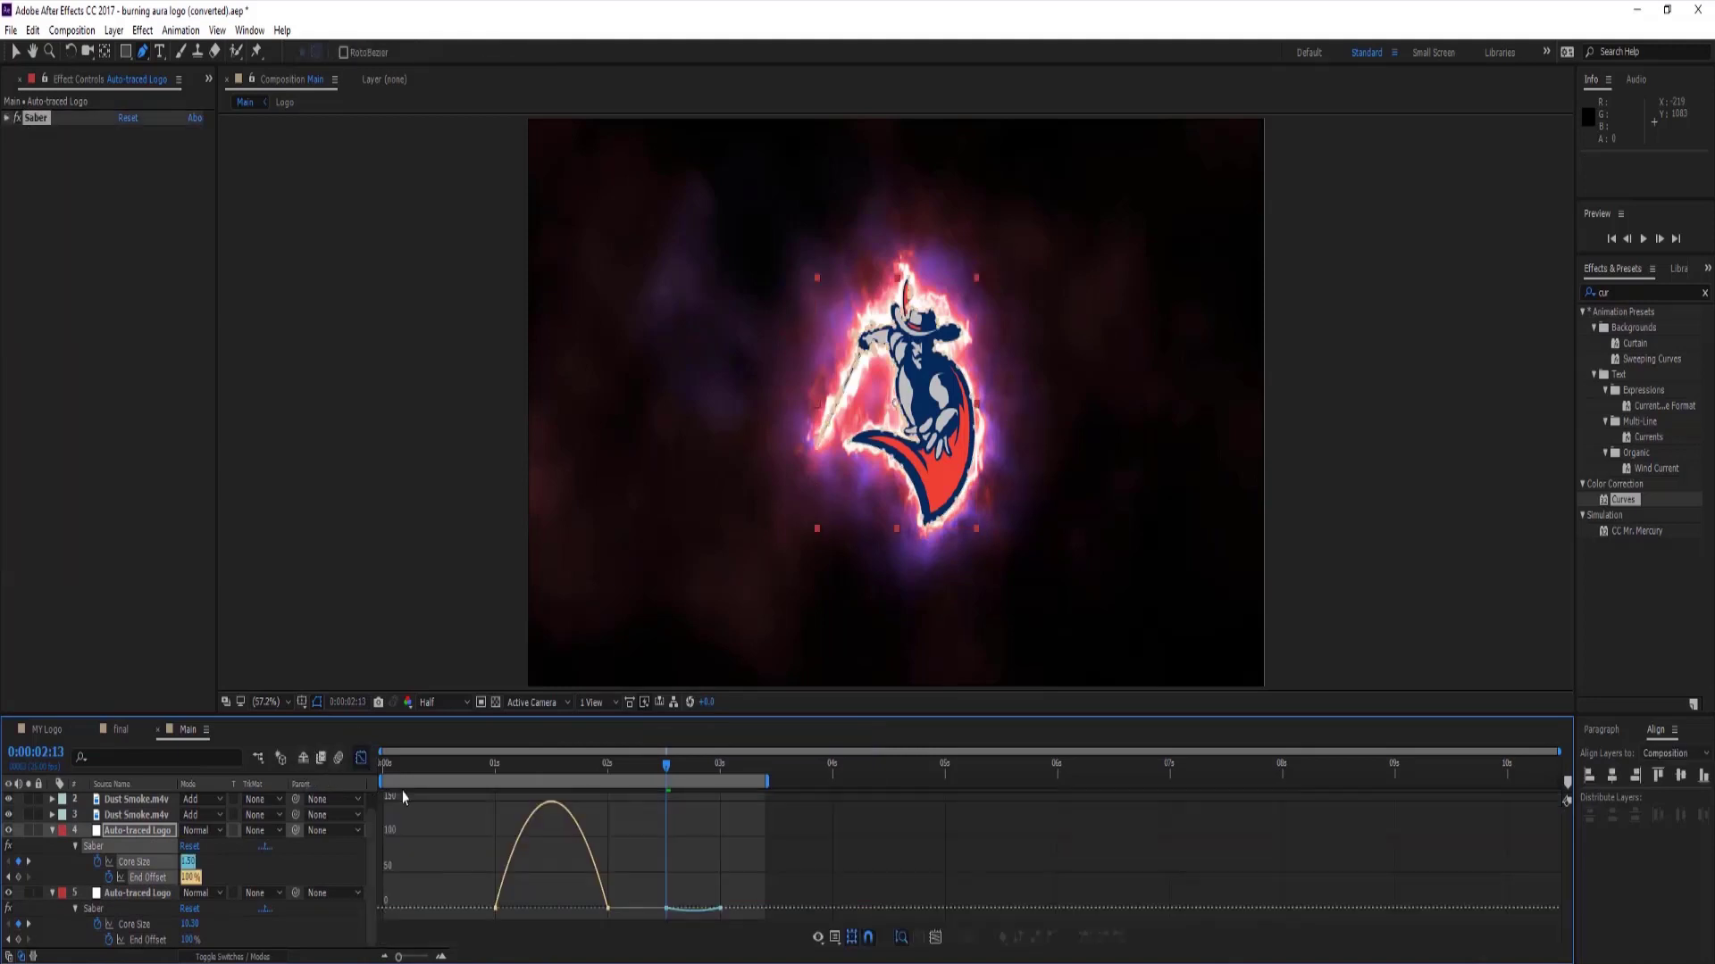
left_click_drag(633, 894, 467, 916)
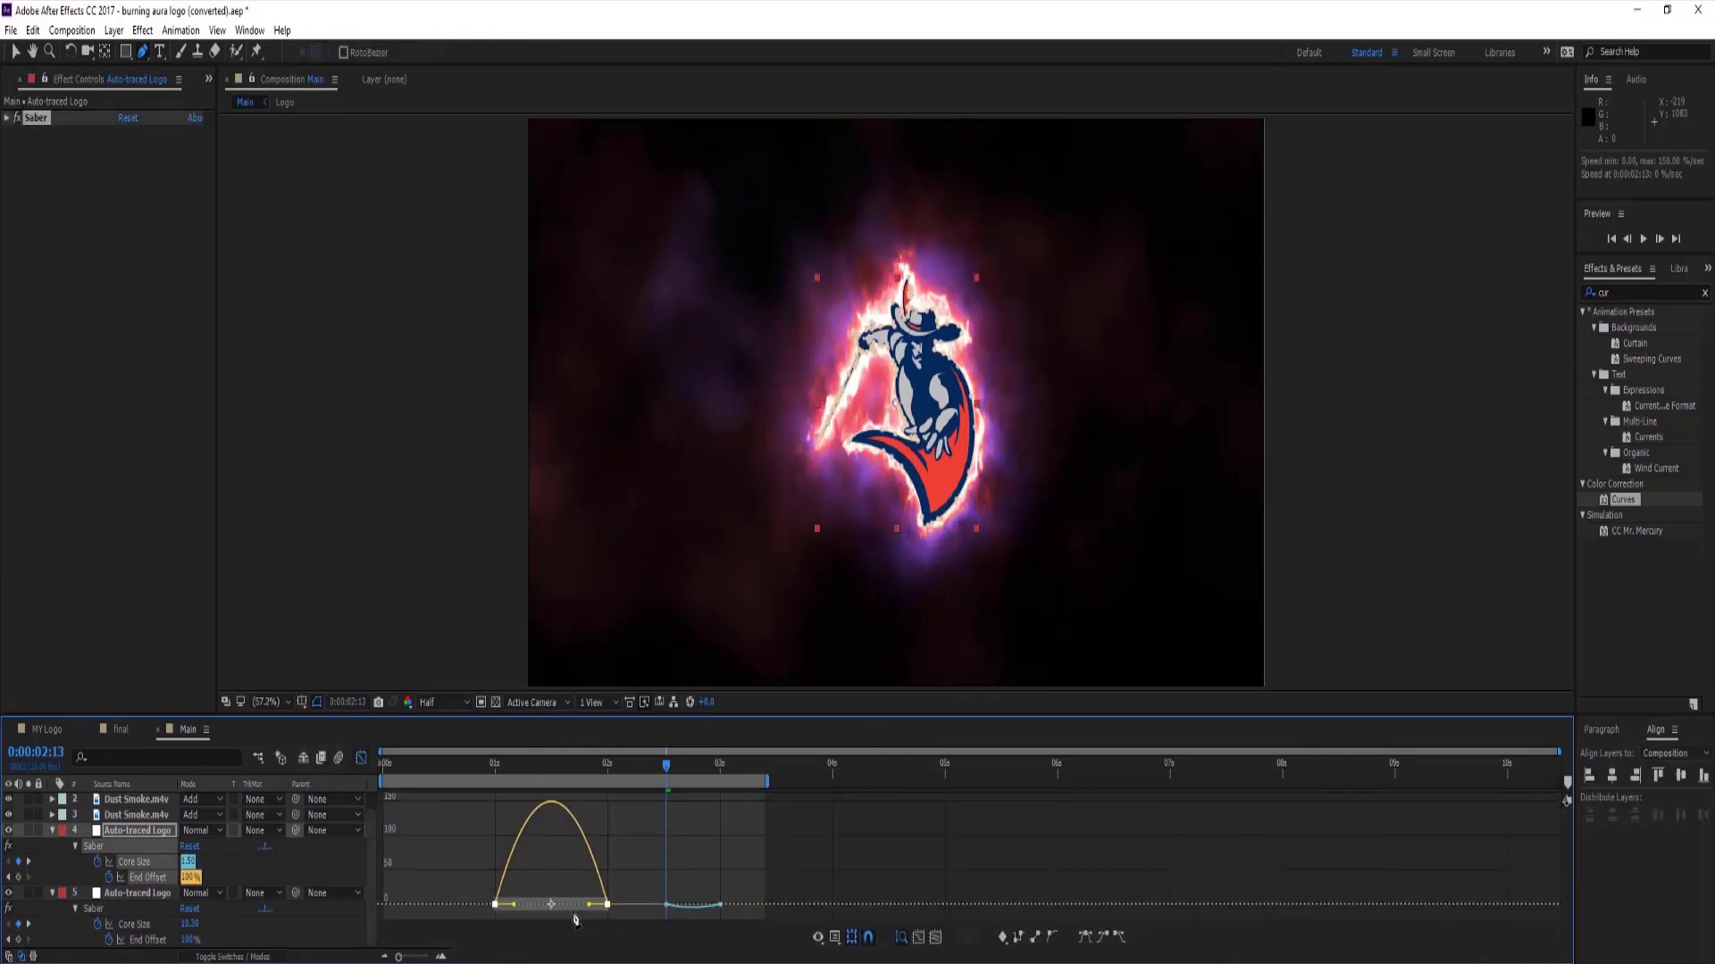
mouse_move(581, 904)
left_mouse_down()
mouse_move(526, 912)
mouse_move(558, 909)
left_mouse_up()
left_click_drag(759, 880, 666, 905)
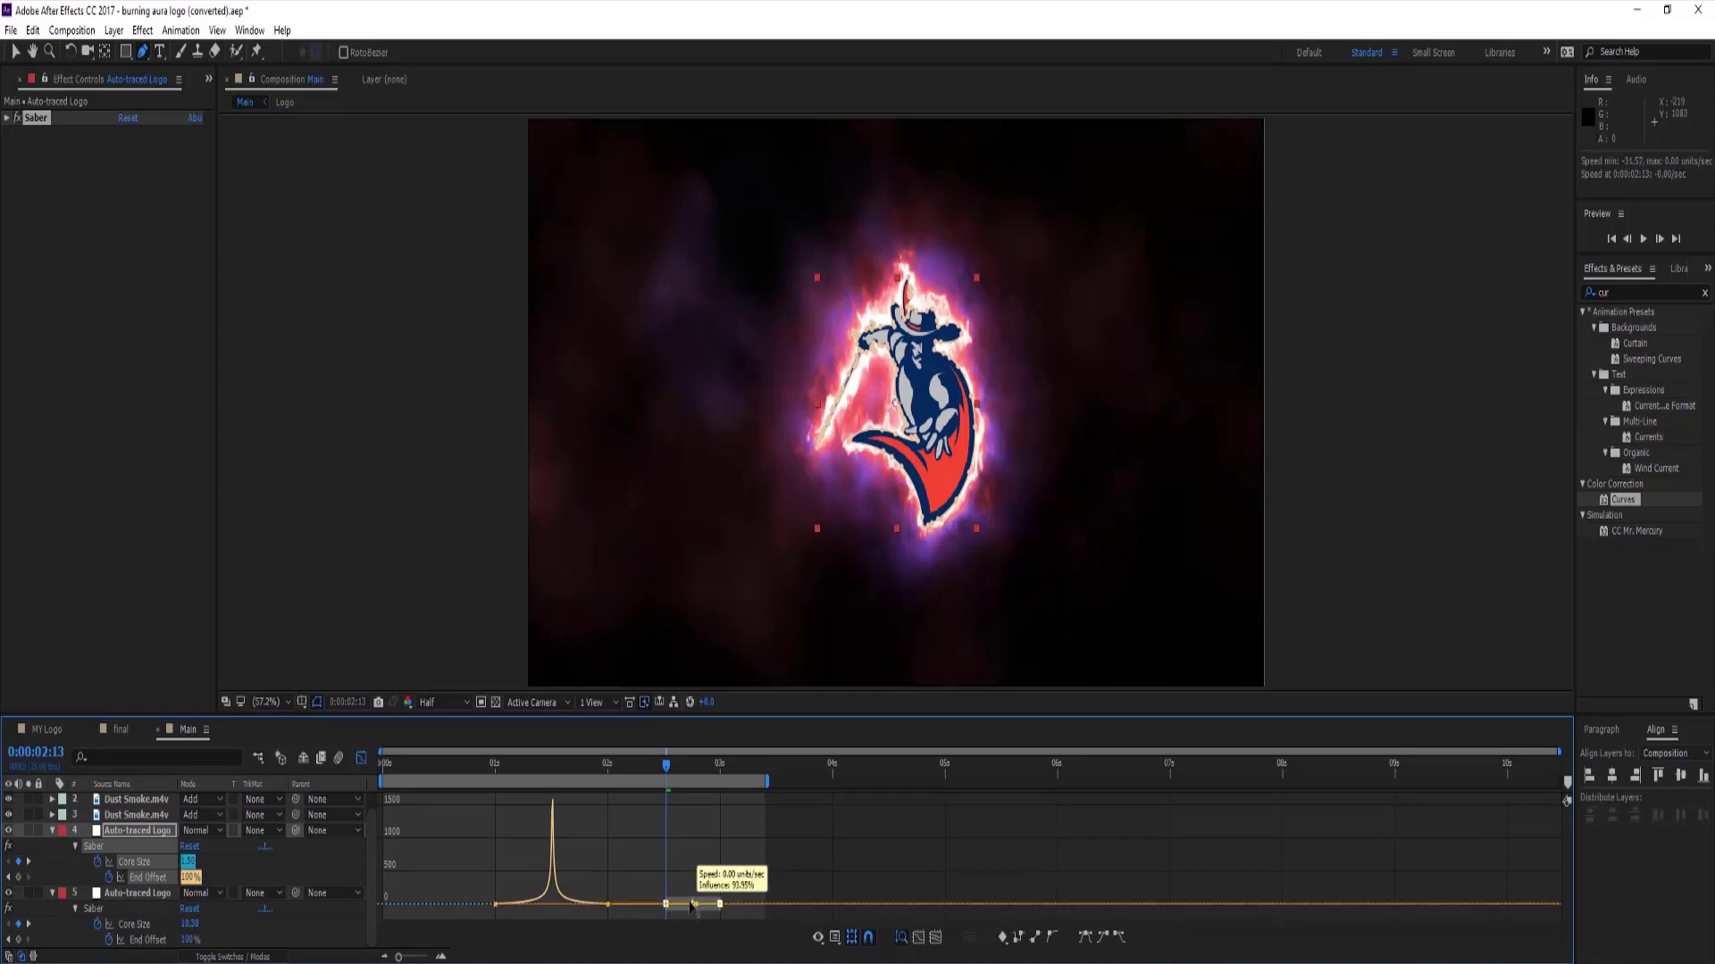
left_click(361, 758)
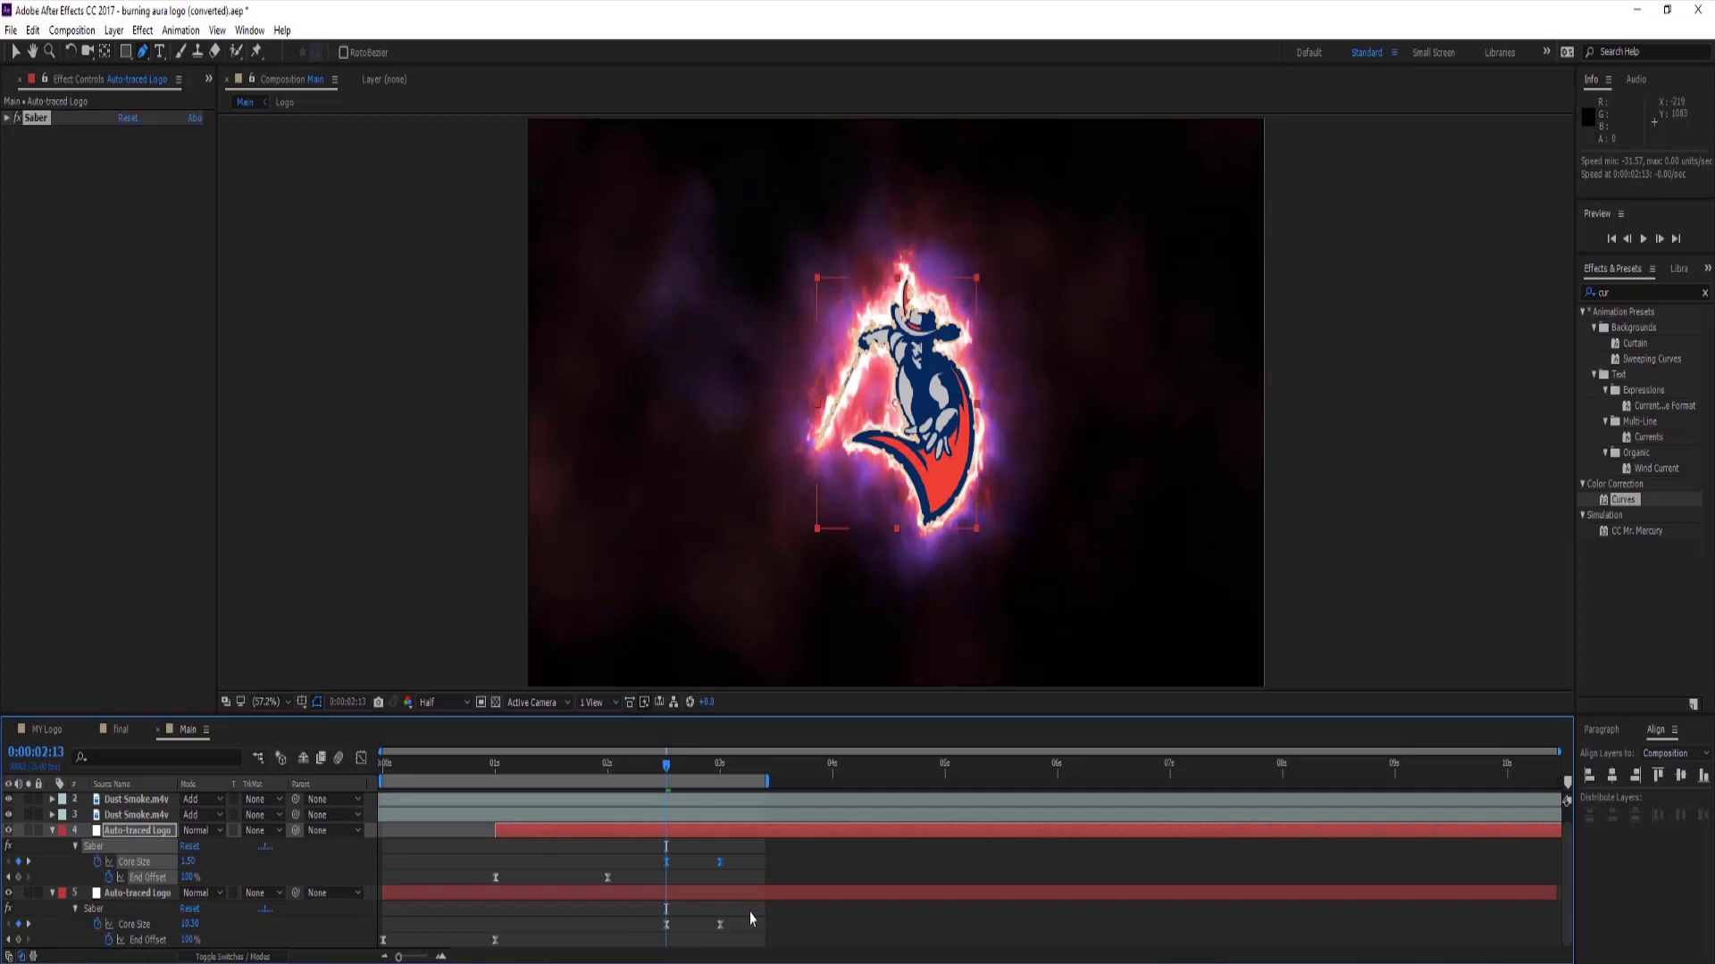
Sharpen layer 5's Saber speed curves to about 76% influence and collapse the properties.
left_click_drag(750, 914, 386, 952)
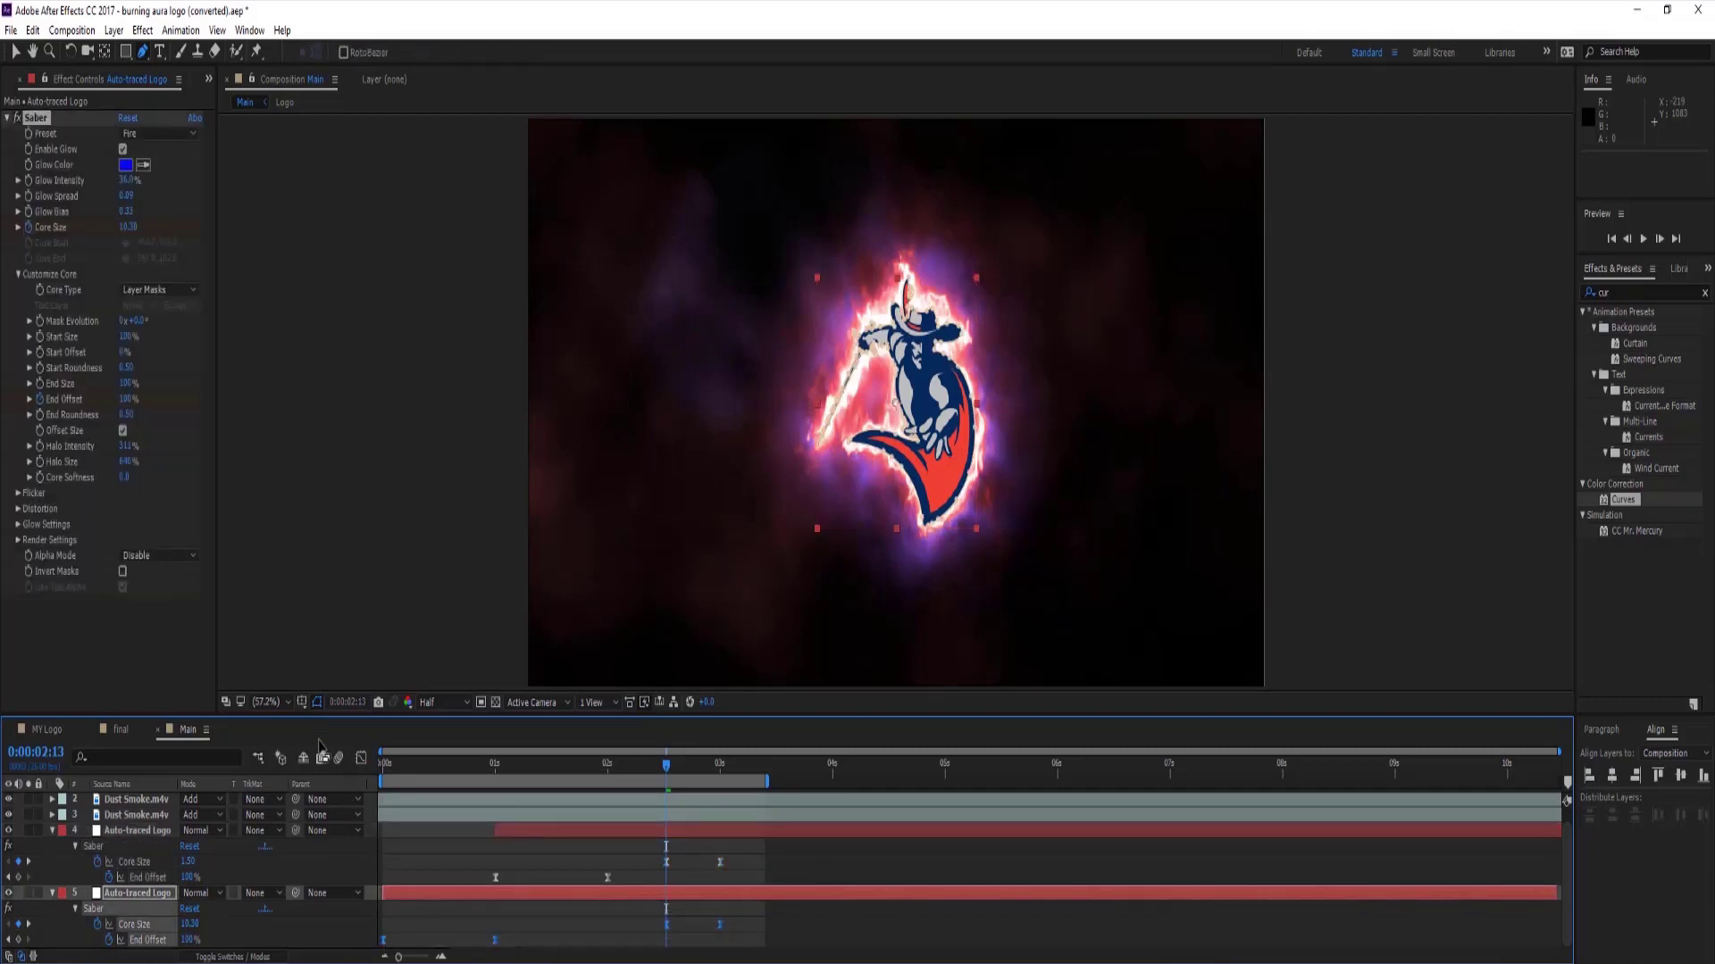
left_click(362, 760)
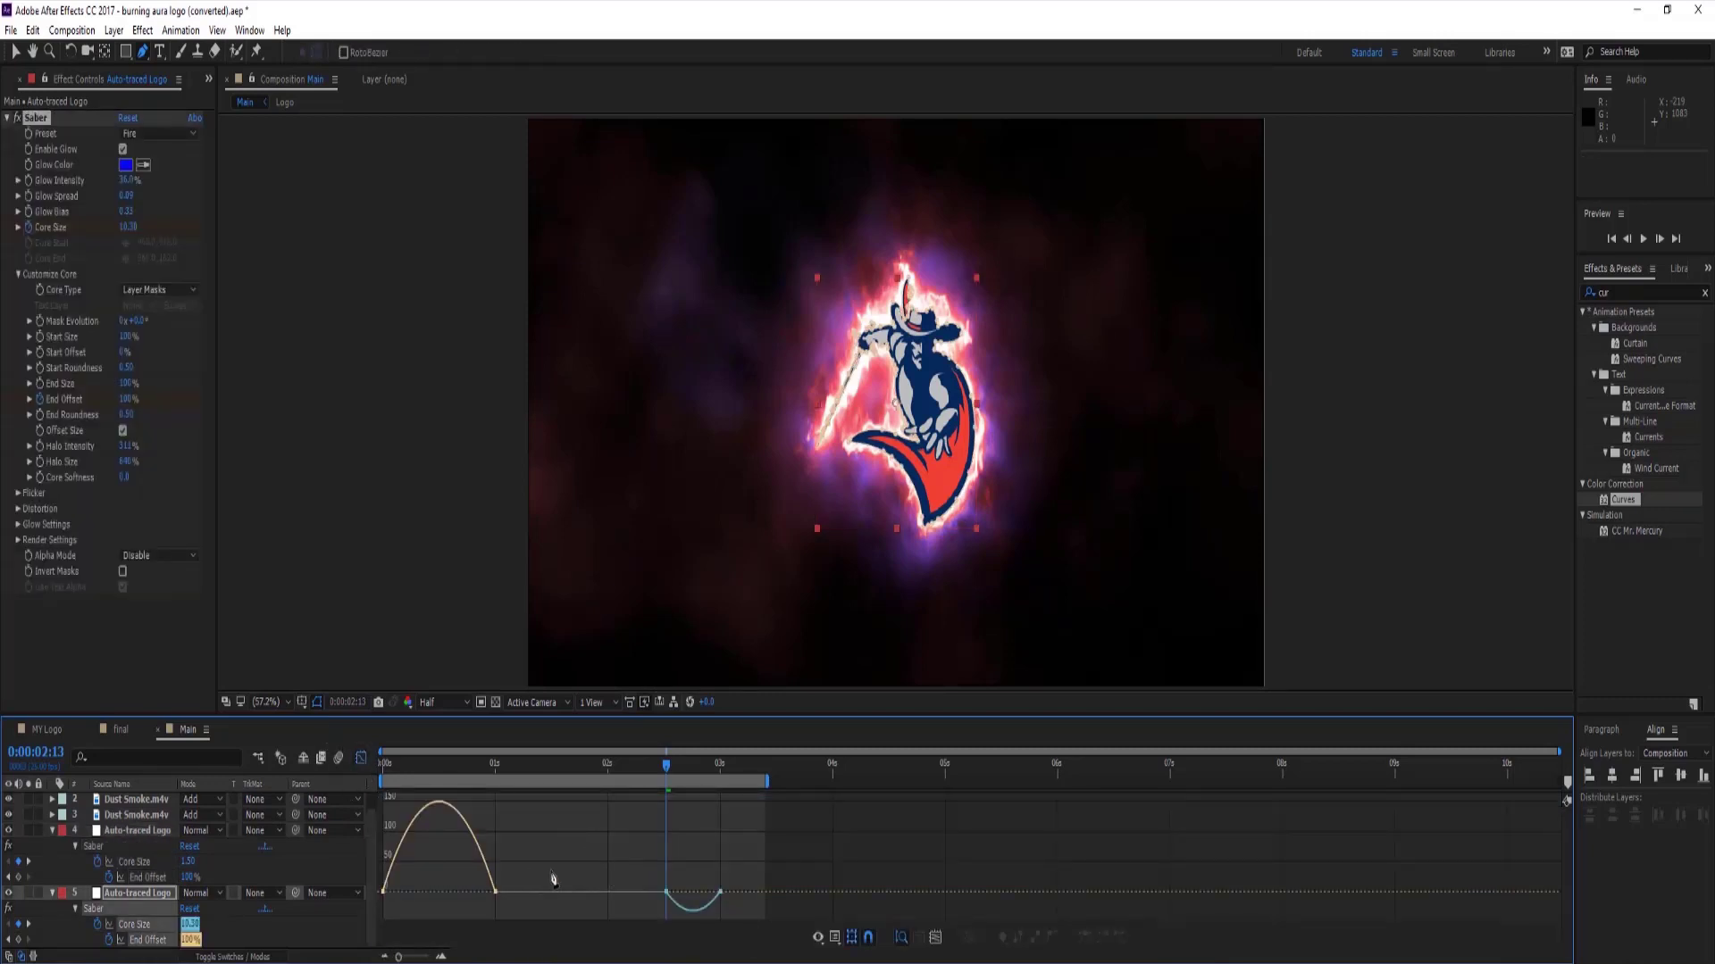
left_click_drag(553, 880, 446, 903)
left_click_drag(645, 896, 692, 917)
left_click(362, 759)
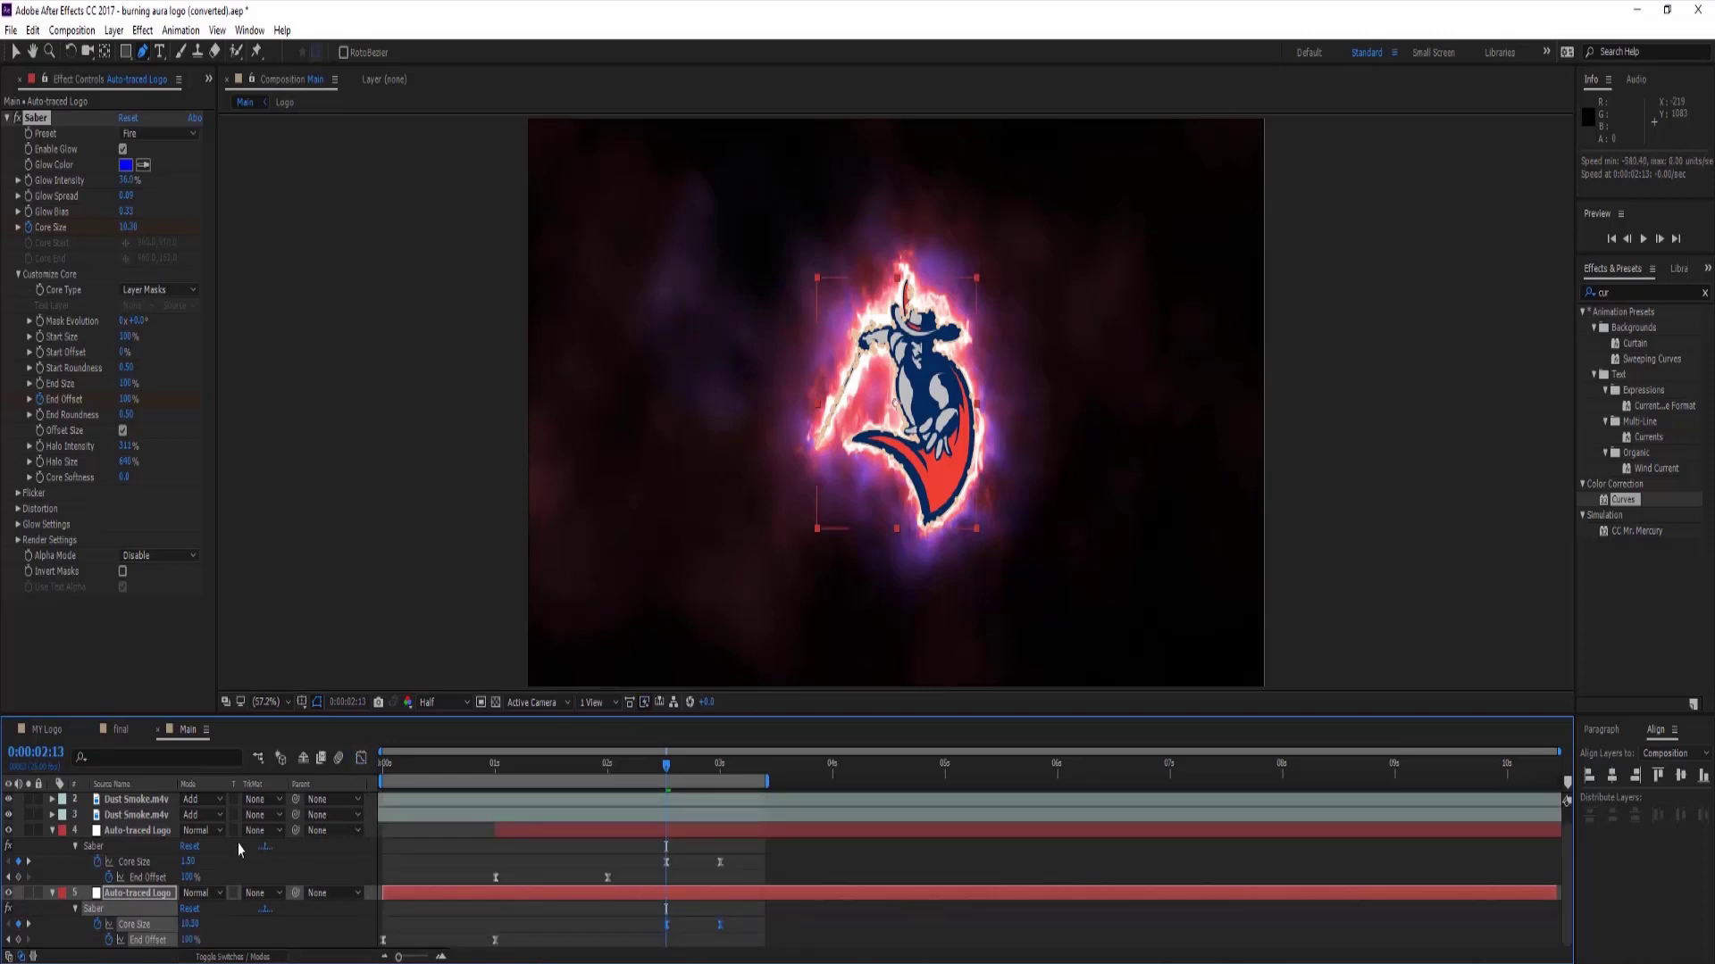
left_click(52, 831)
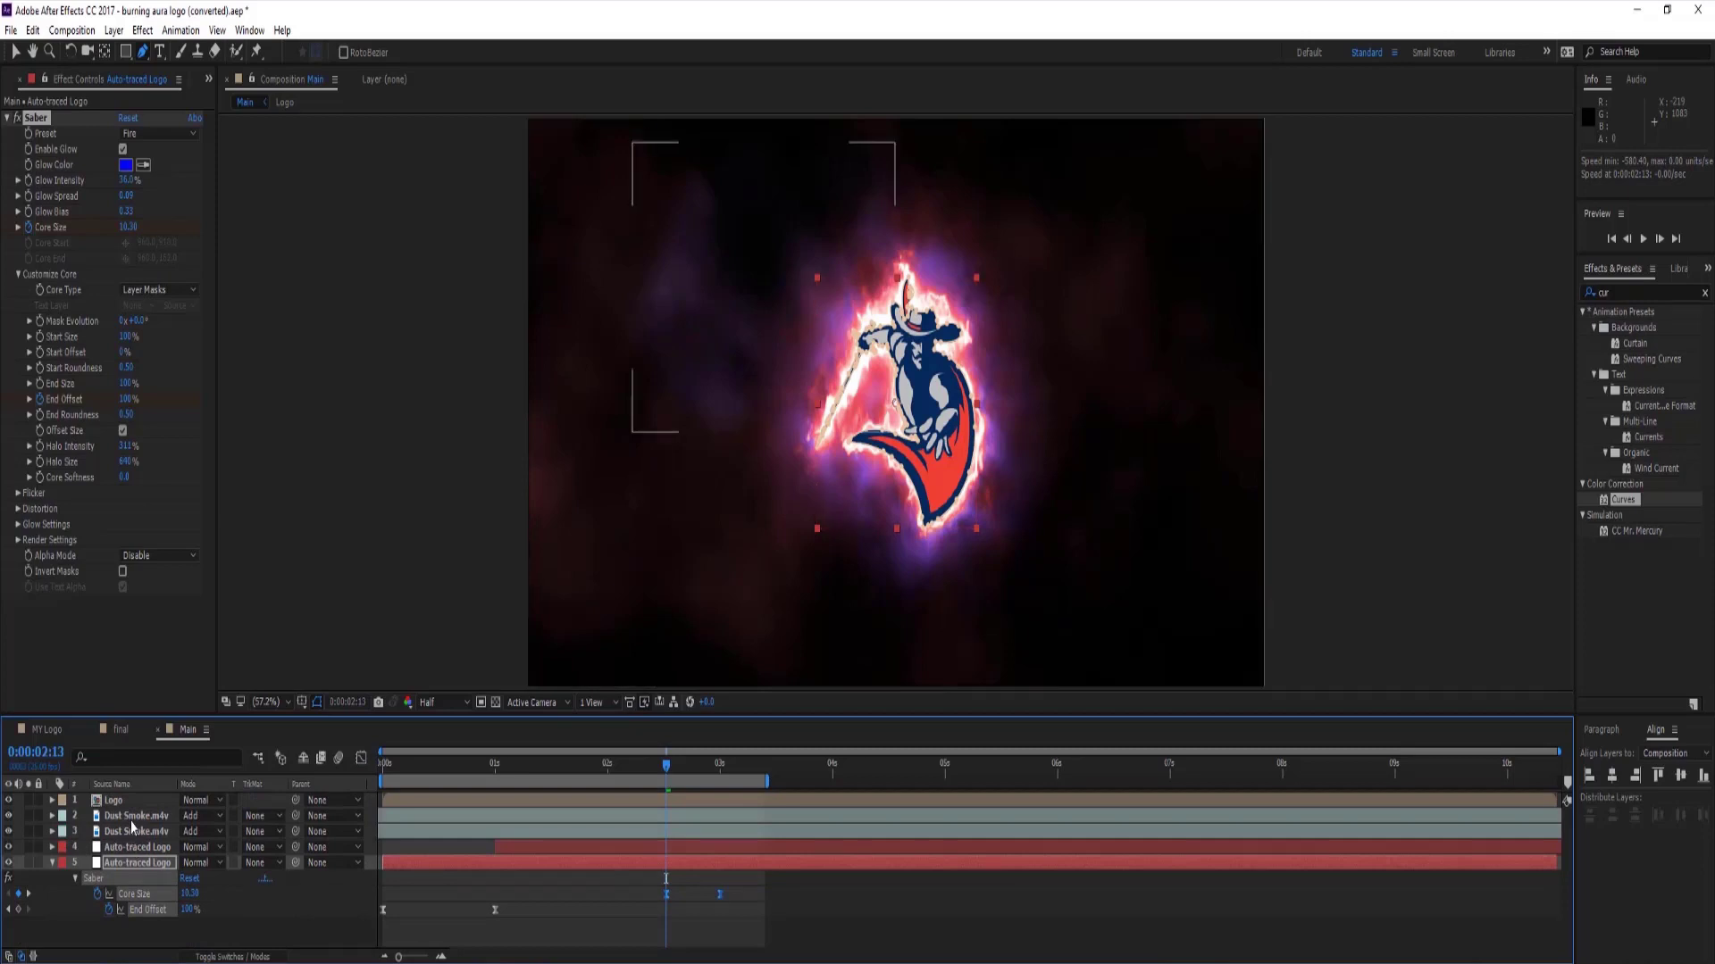
Apply Easy Ease to the Logo's two Transition Completion keyframes, hide the properties, and return earlier.
left_click(113, 800)
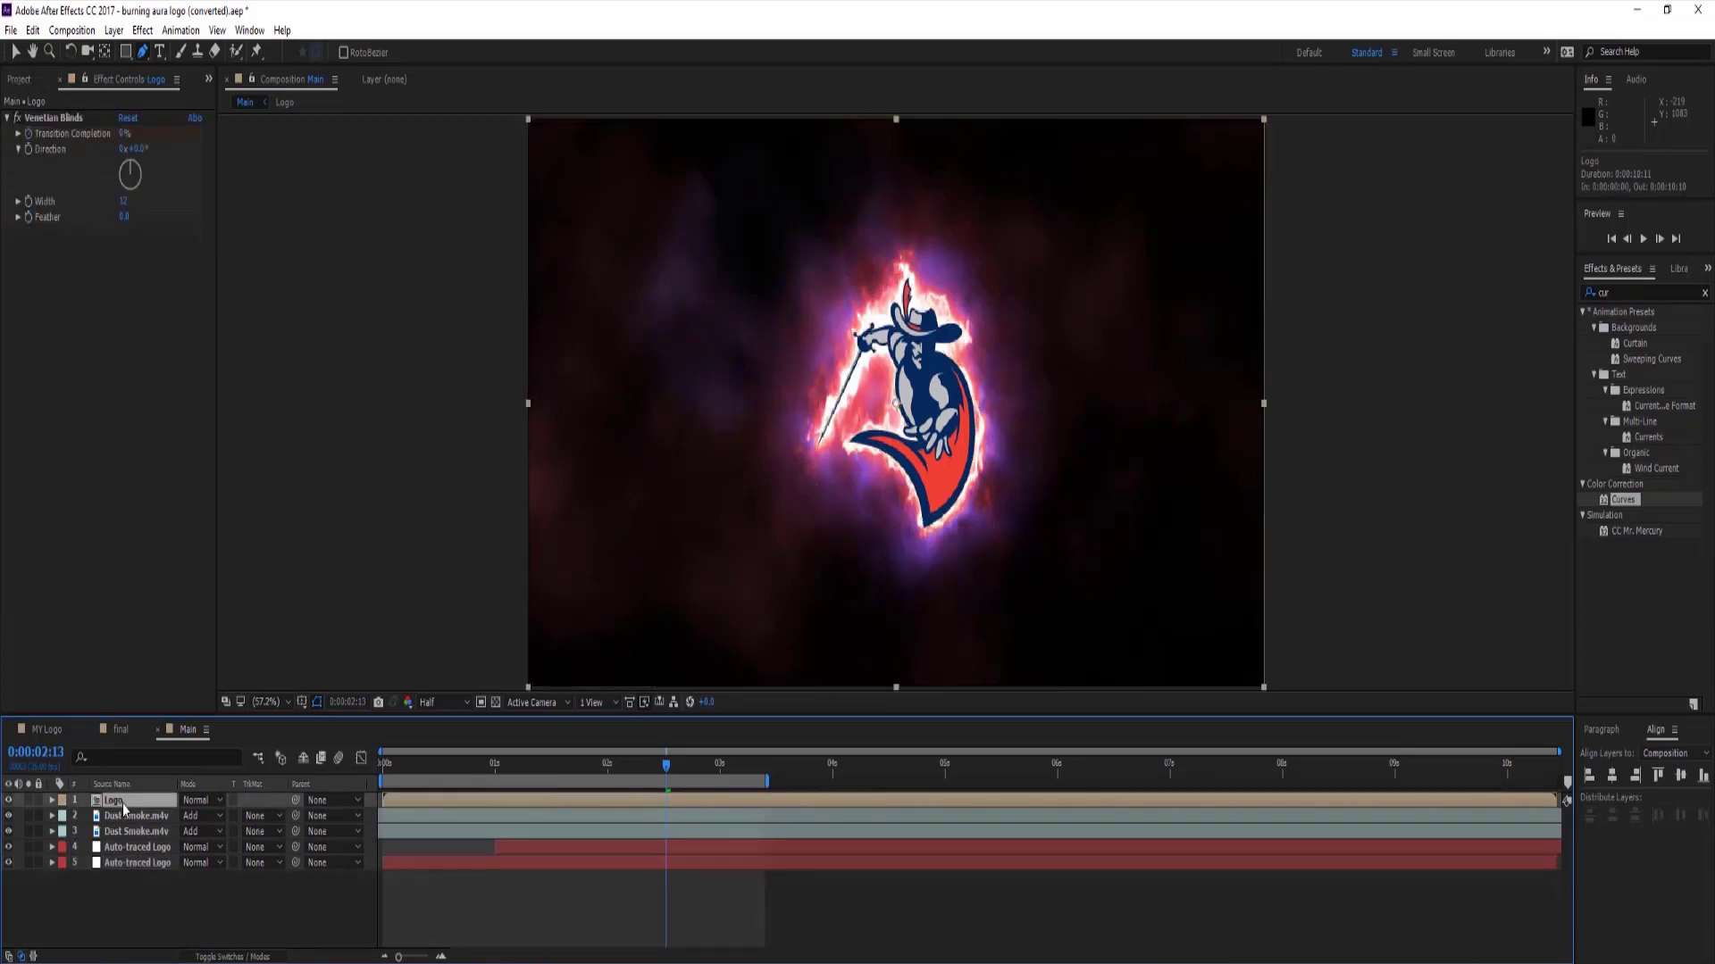
key("u")
left_click_drag(700, 824, 593, 837)
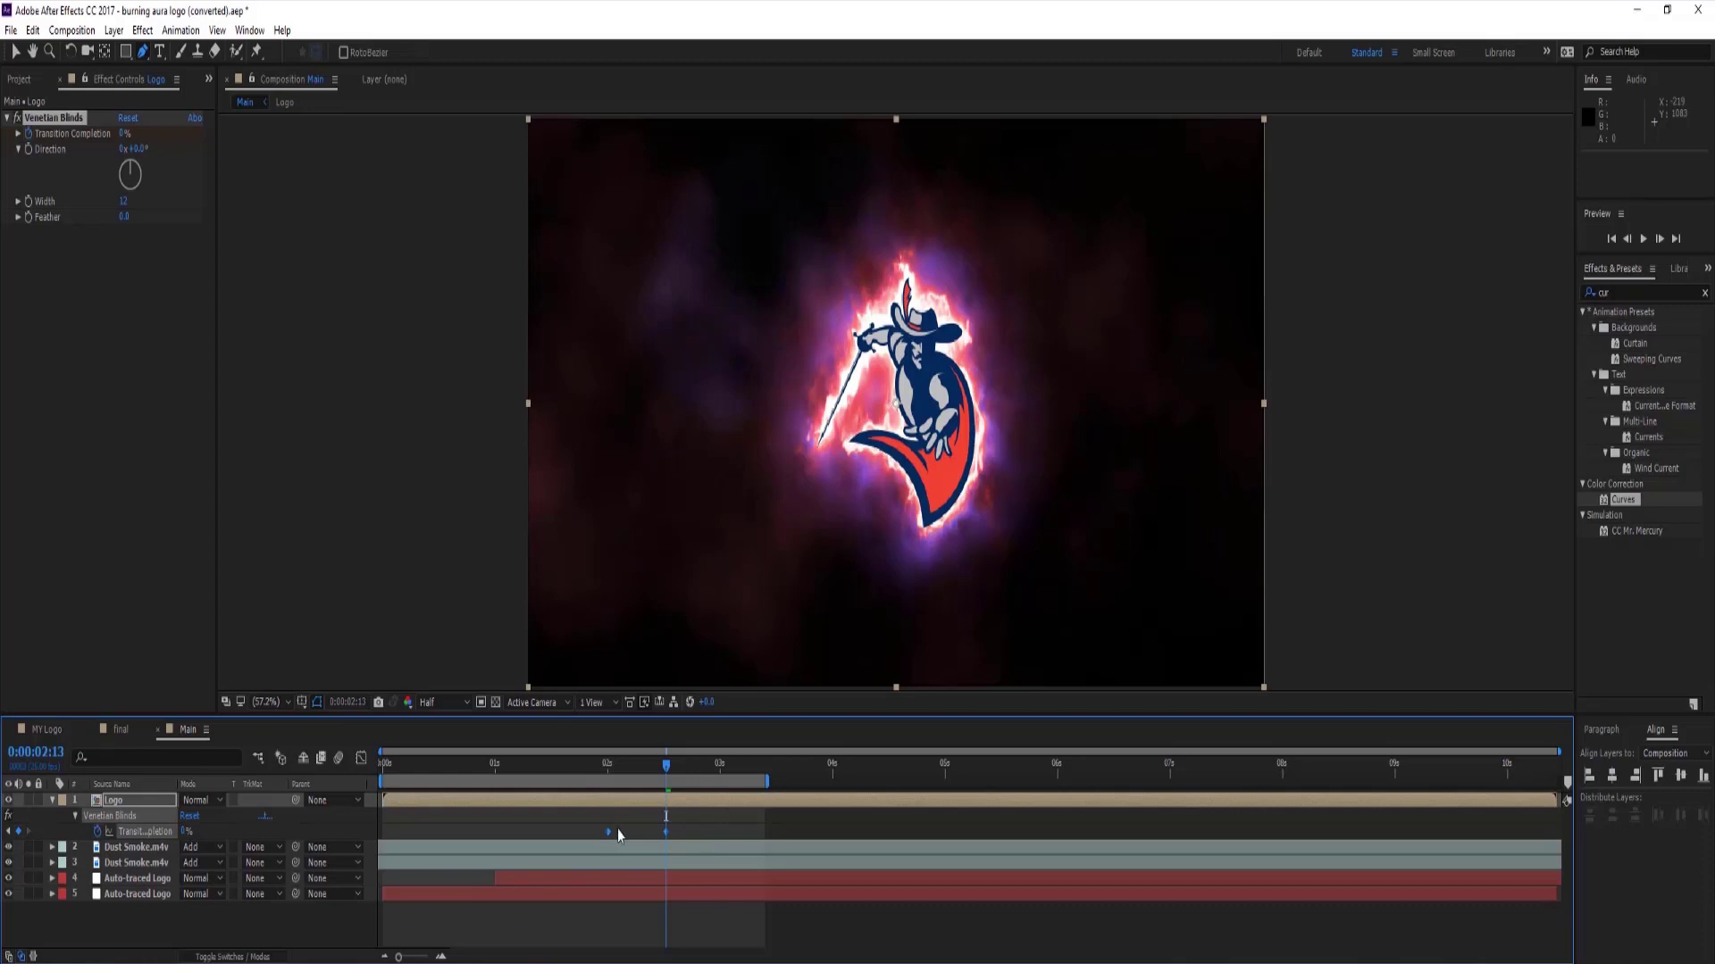
right_click(614, 833)
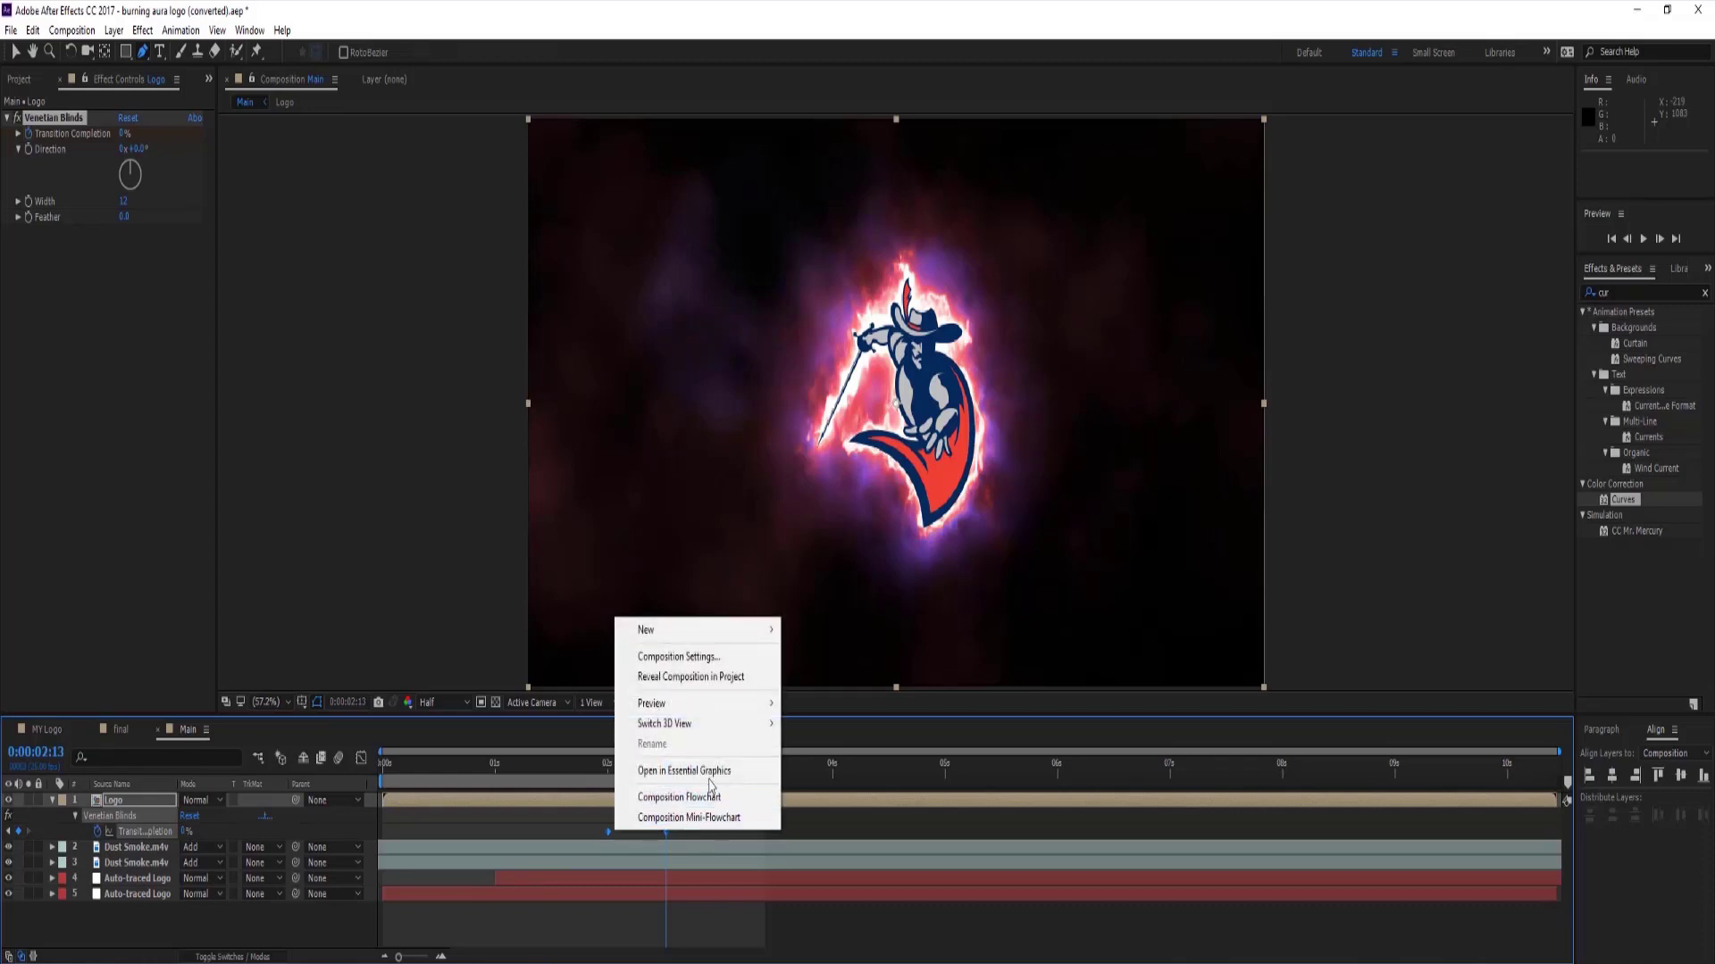
right_click(609, 831)
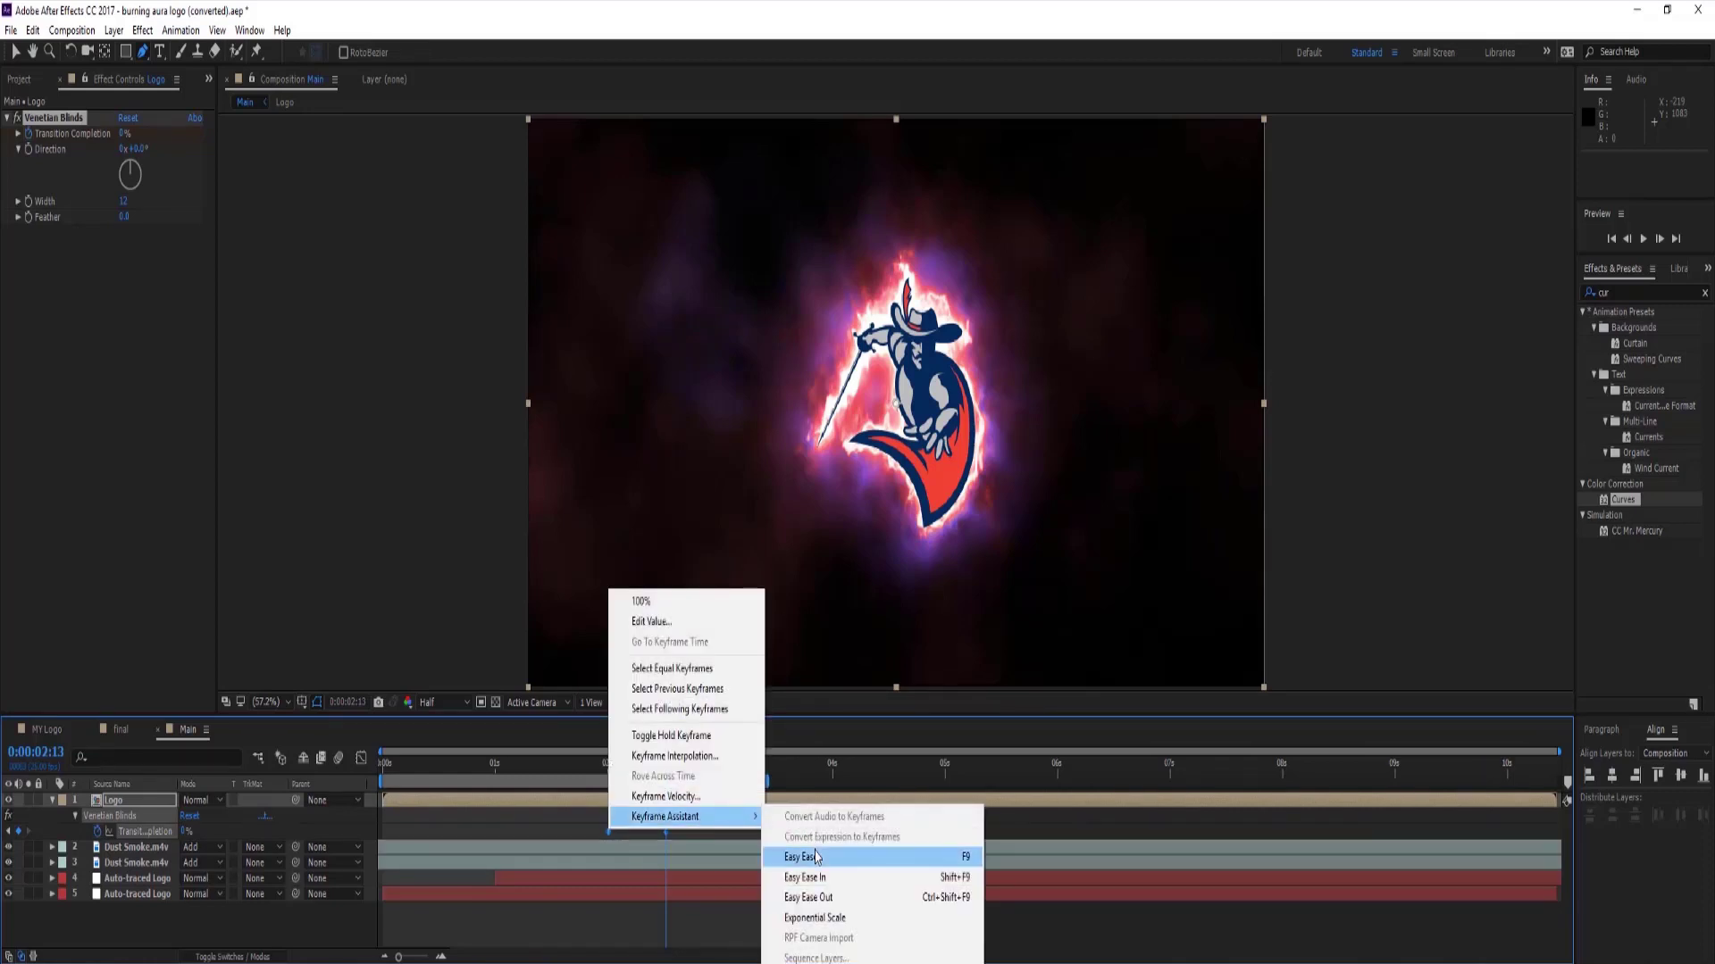
left_click(818, 857)
key("u")
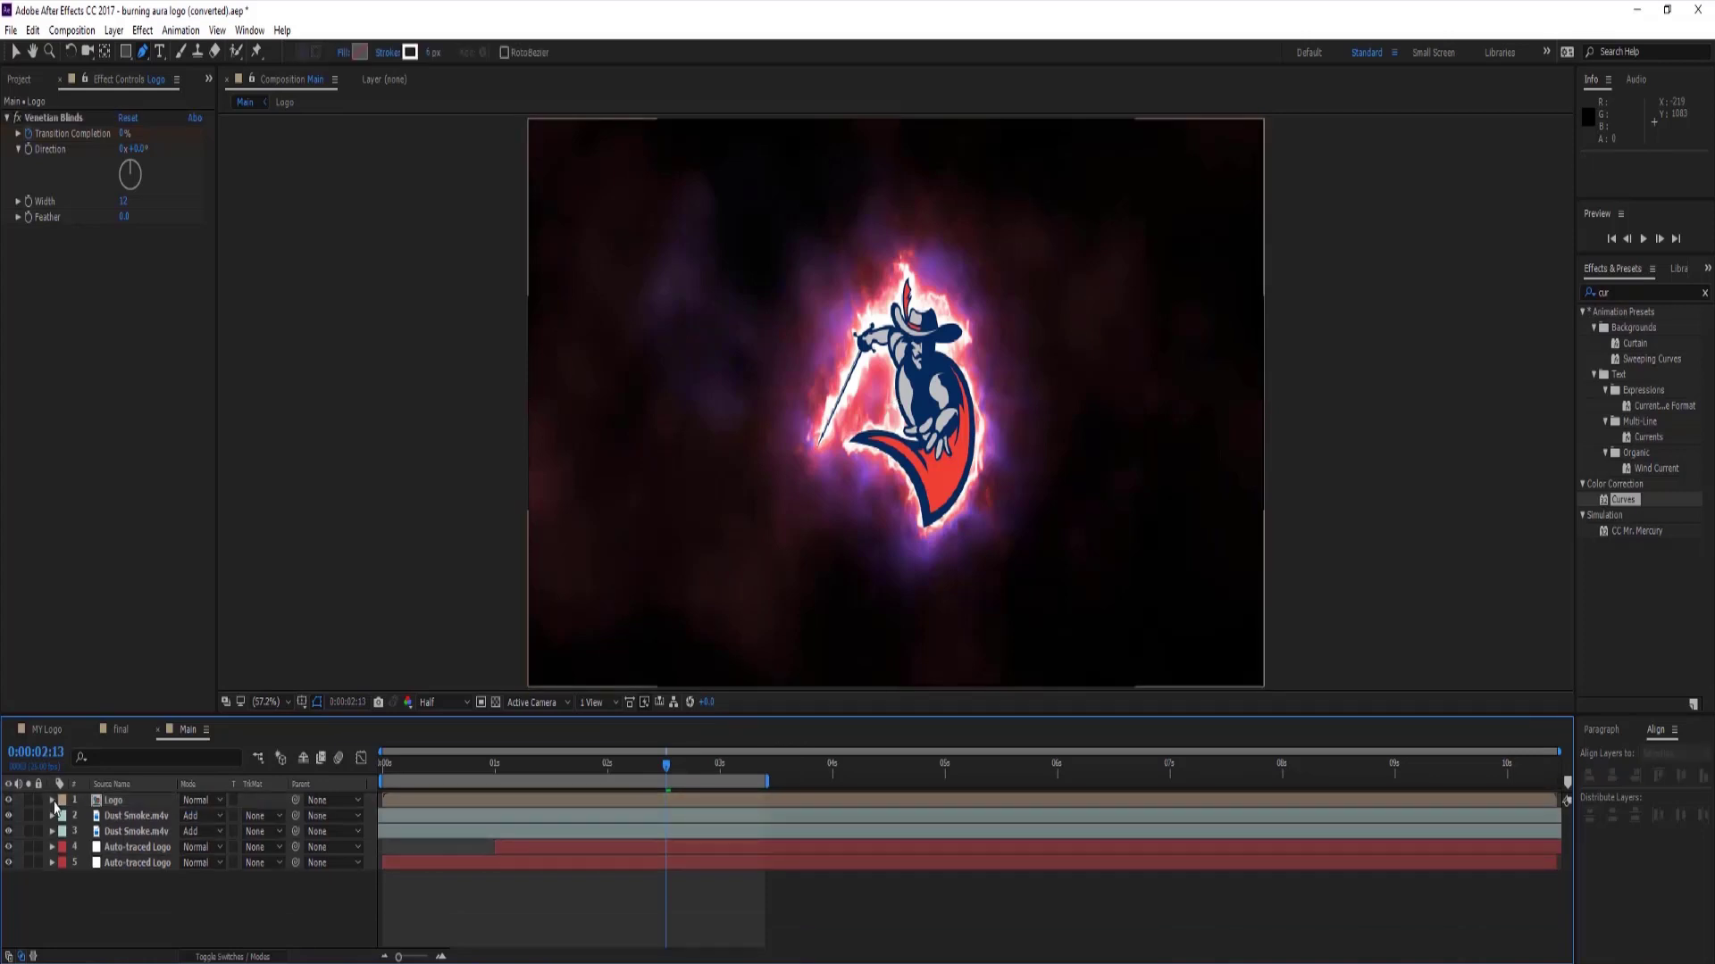
left_click(268, 892)
left_click_drag(666, 765, 378, 726)
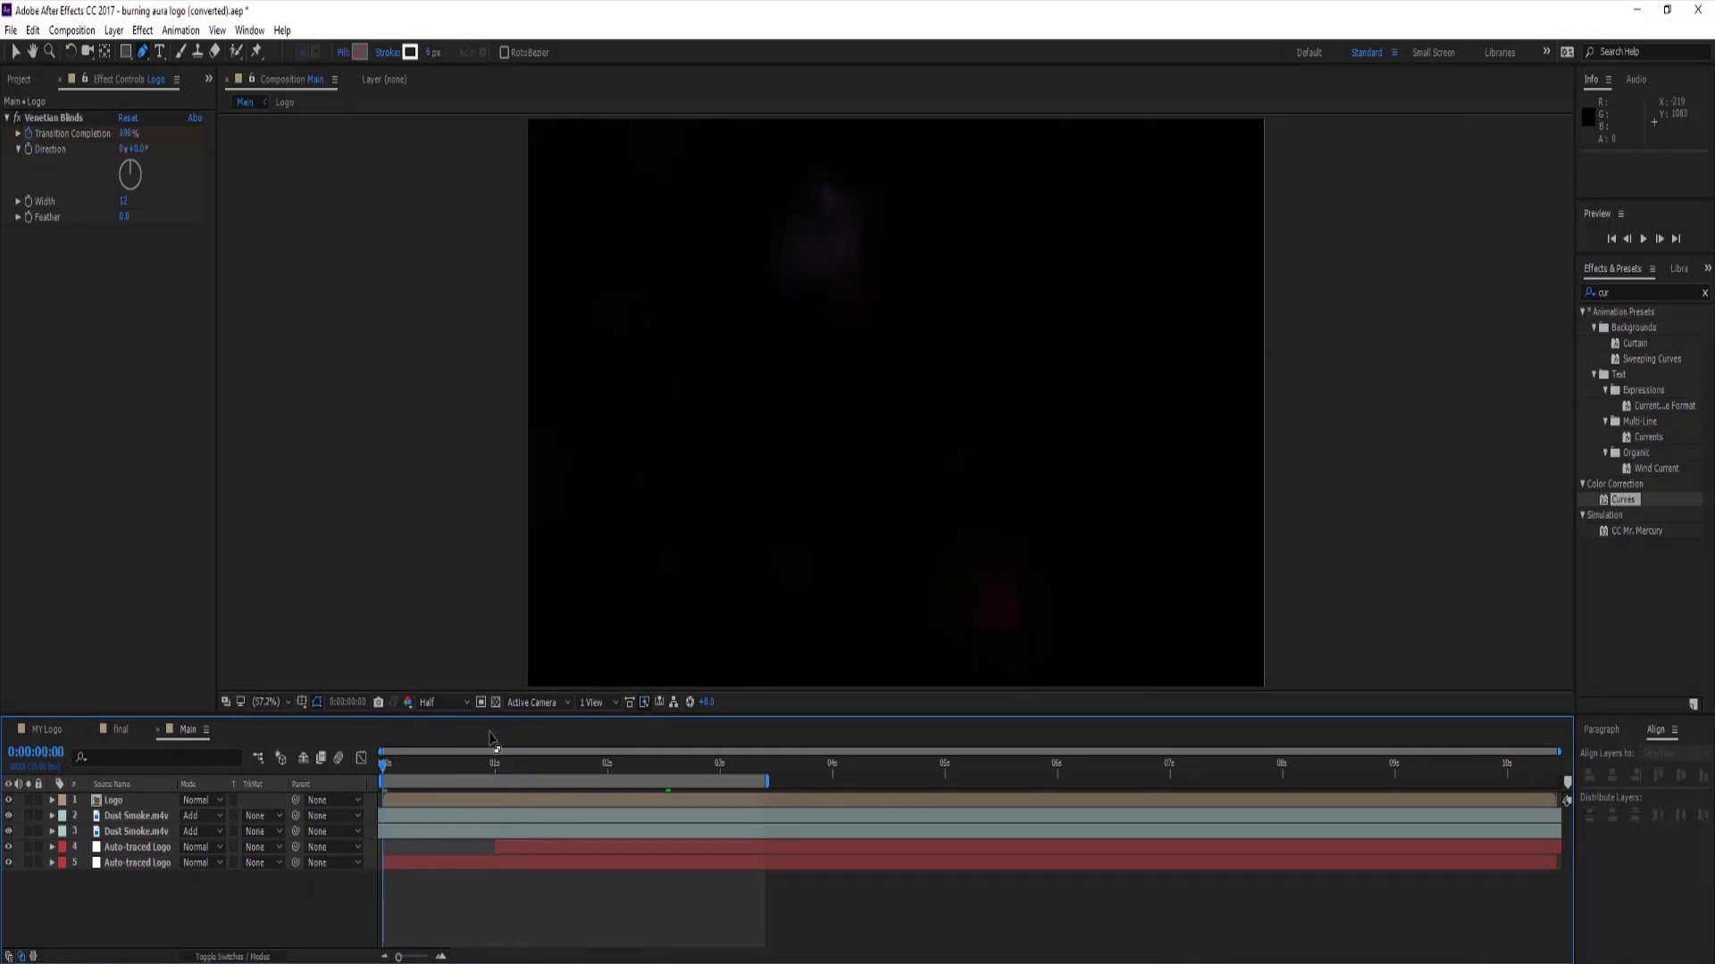
Preview the eased fire-to-logo animation and stop at about 0:00:03:06 where the logo is fully shown.
left_click(1641, 239)
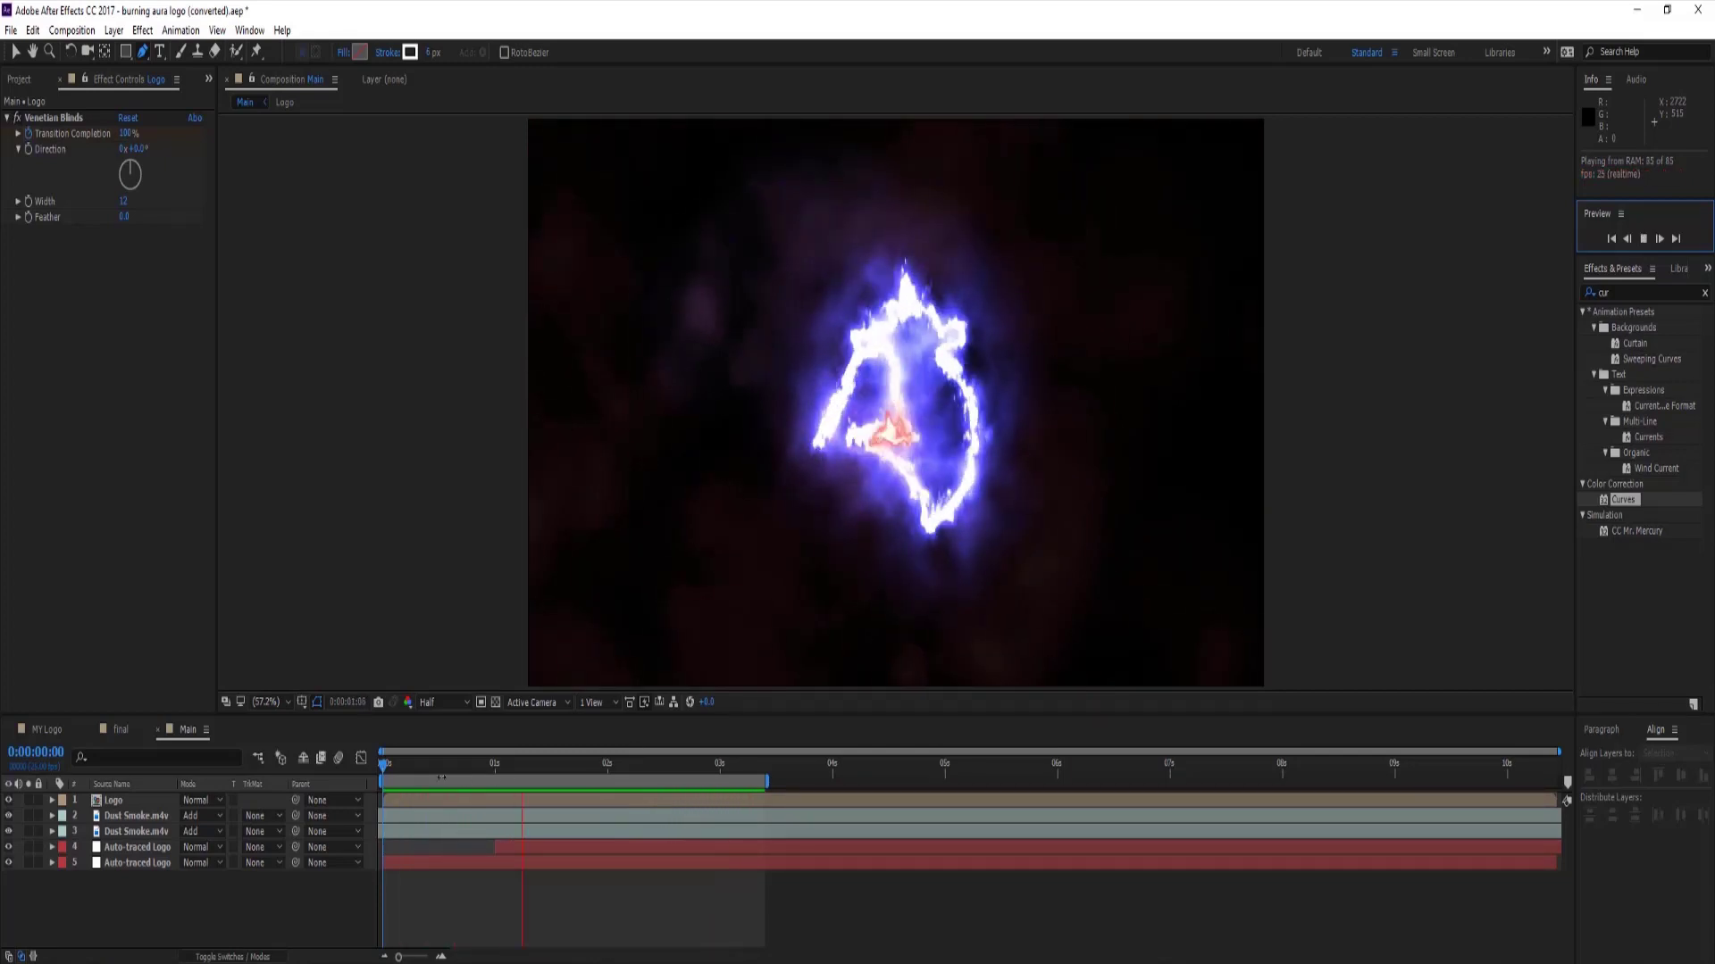
left_click(386, 770)
left_click_drag(385, 773, 838, 784)
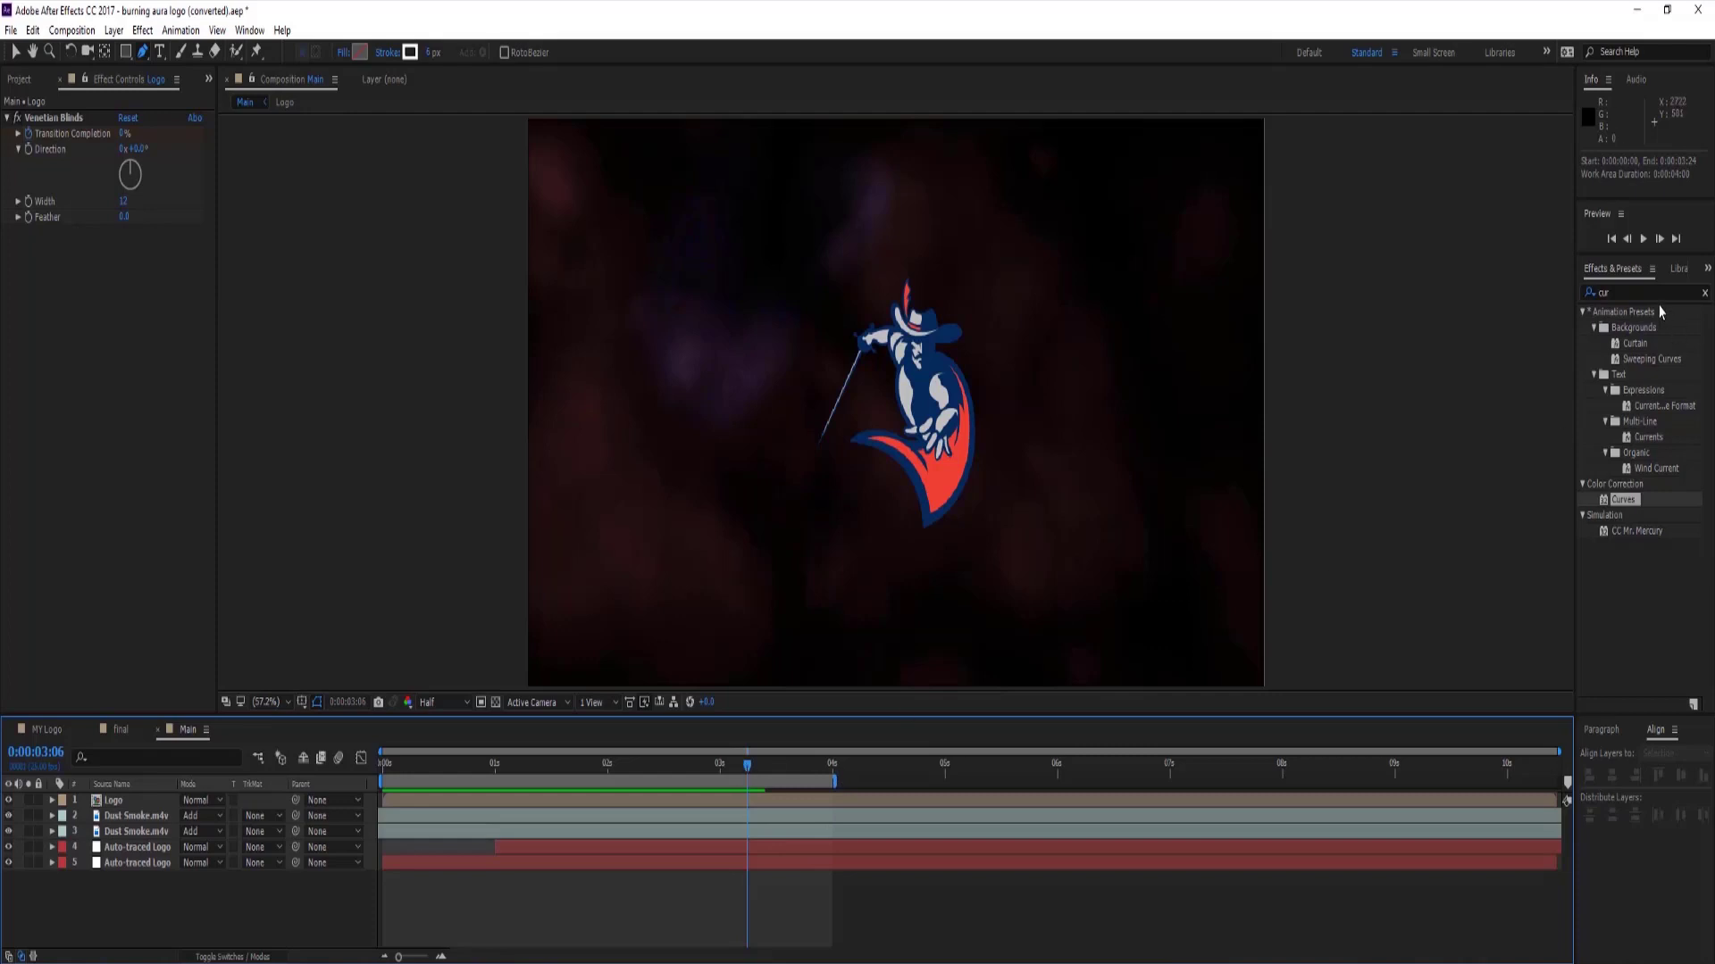
Search 'cc li' and apply CC Light Sweep to the Logo layer, stepping back to 0:00:03:05.
type("cc")
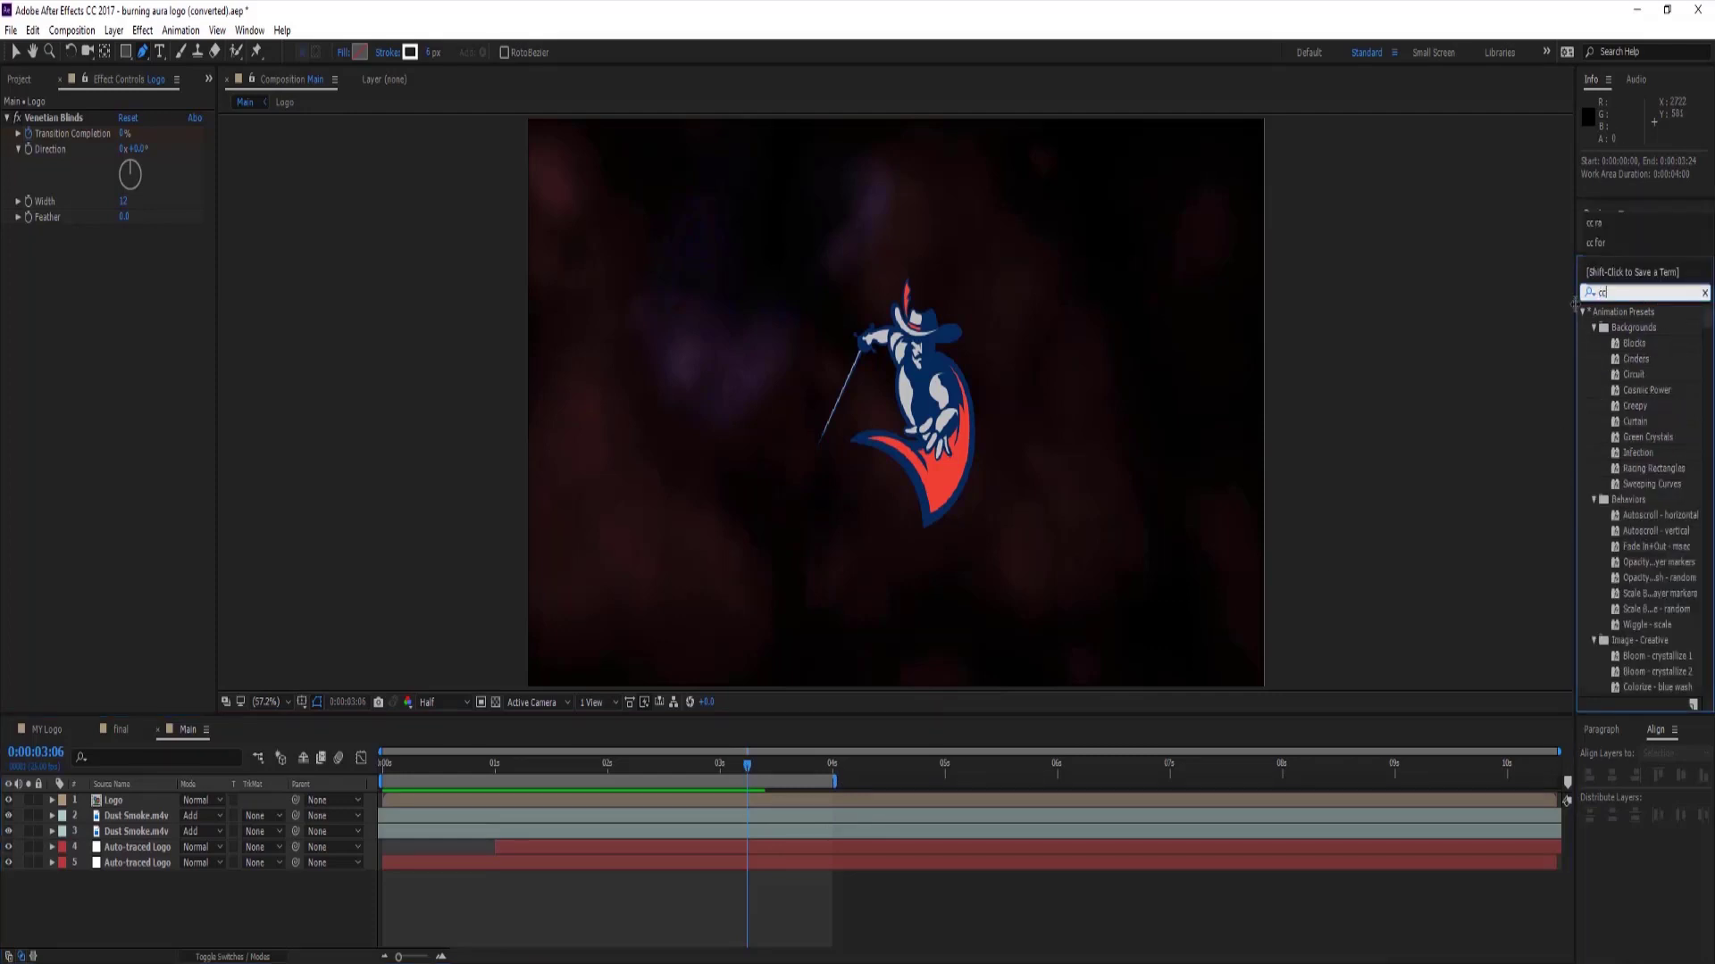
type(" li")
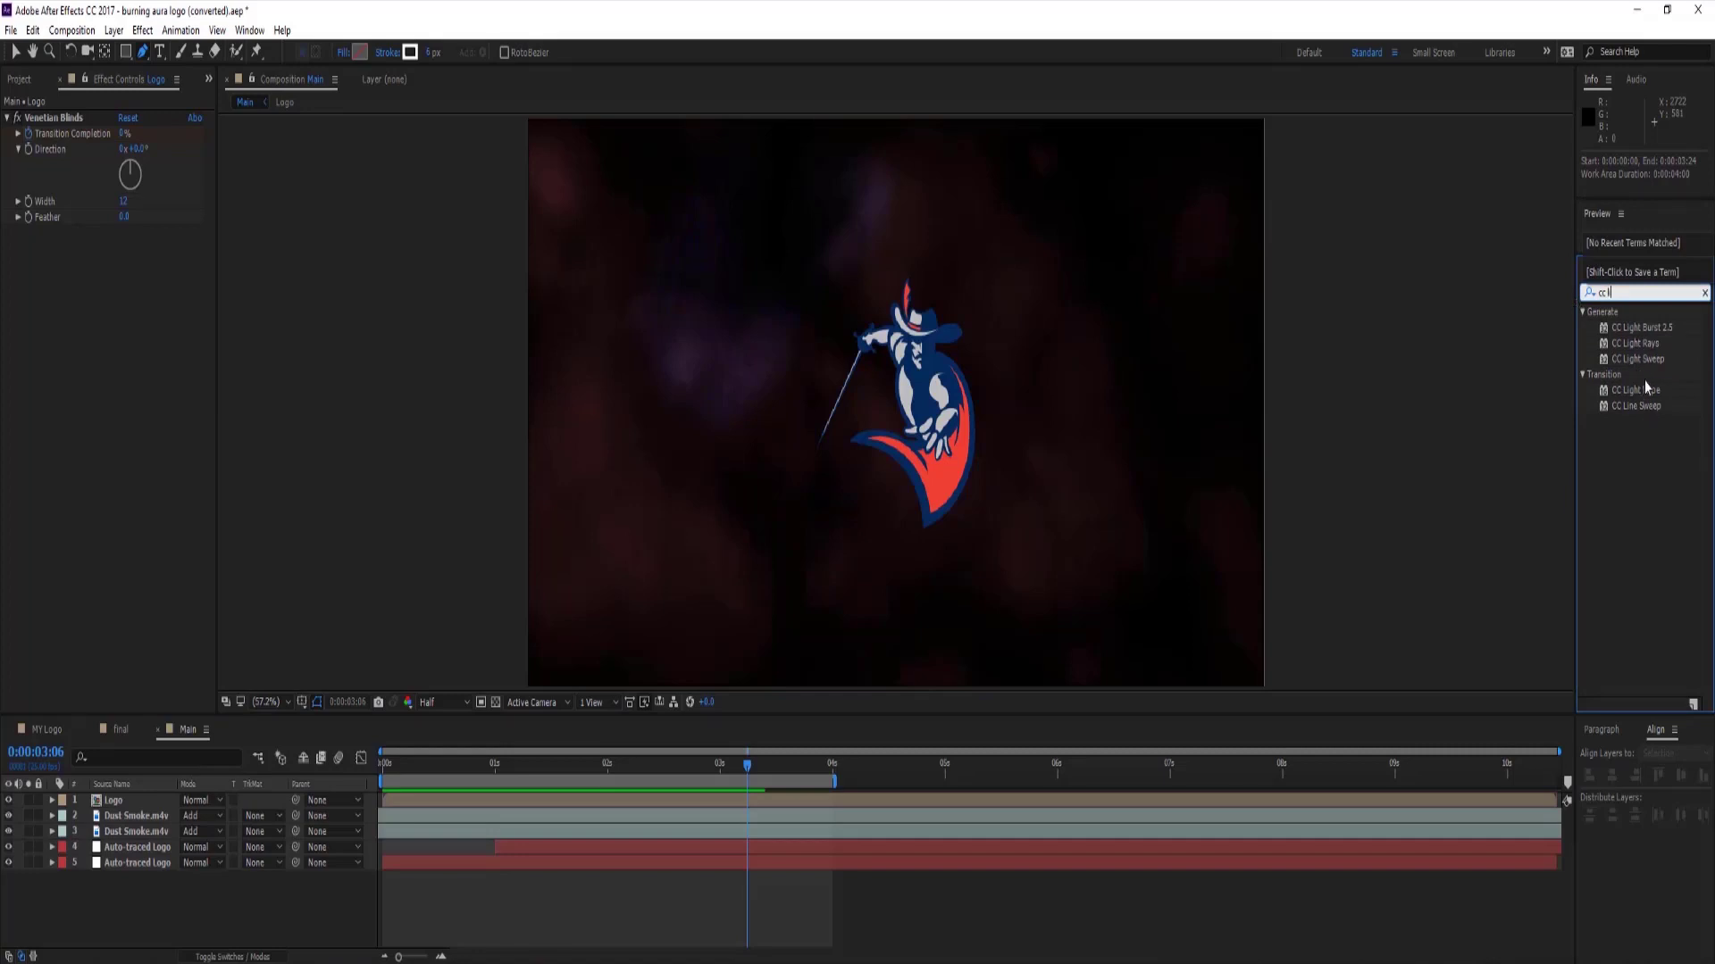
left_click_drag(1643, 361, 161, 806)
key("v")
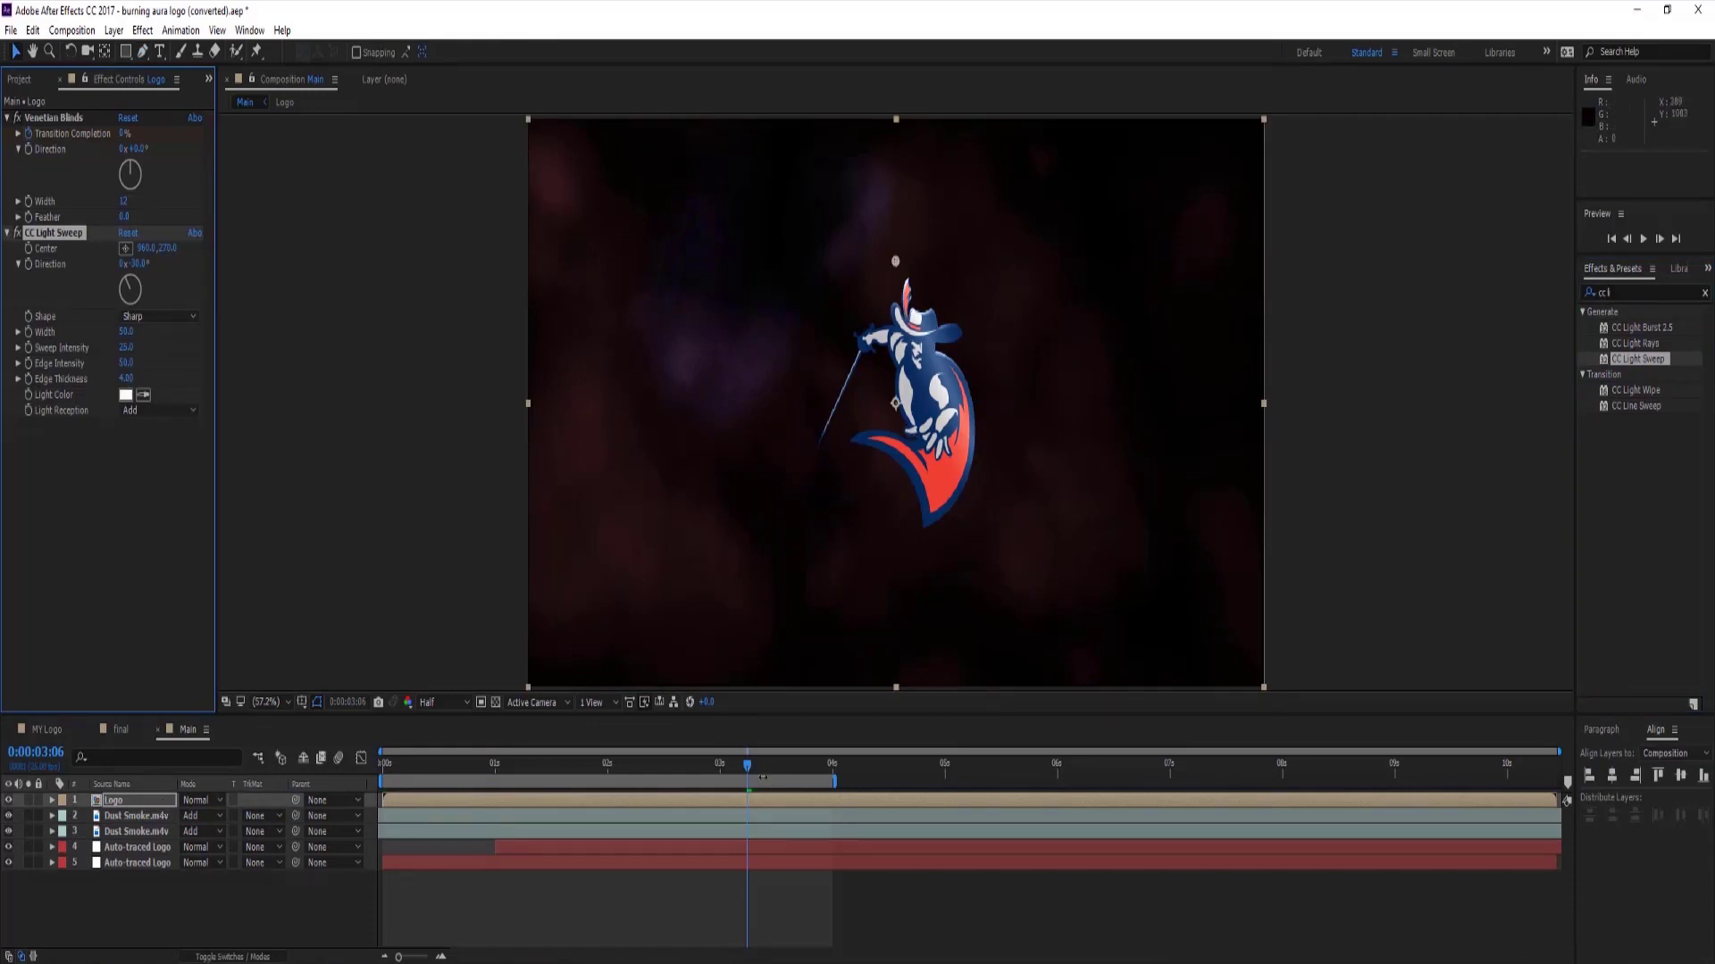
left_click_drag(748, 774, 742, 773)
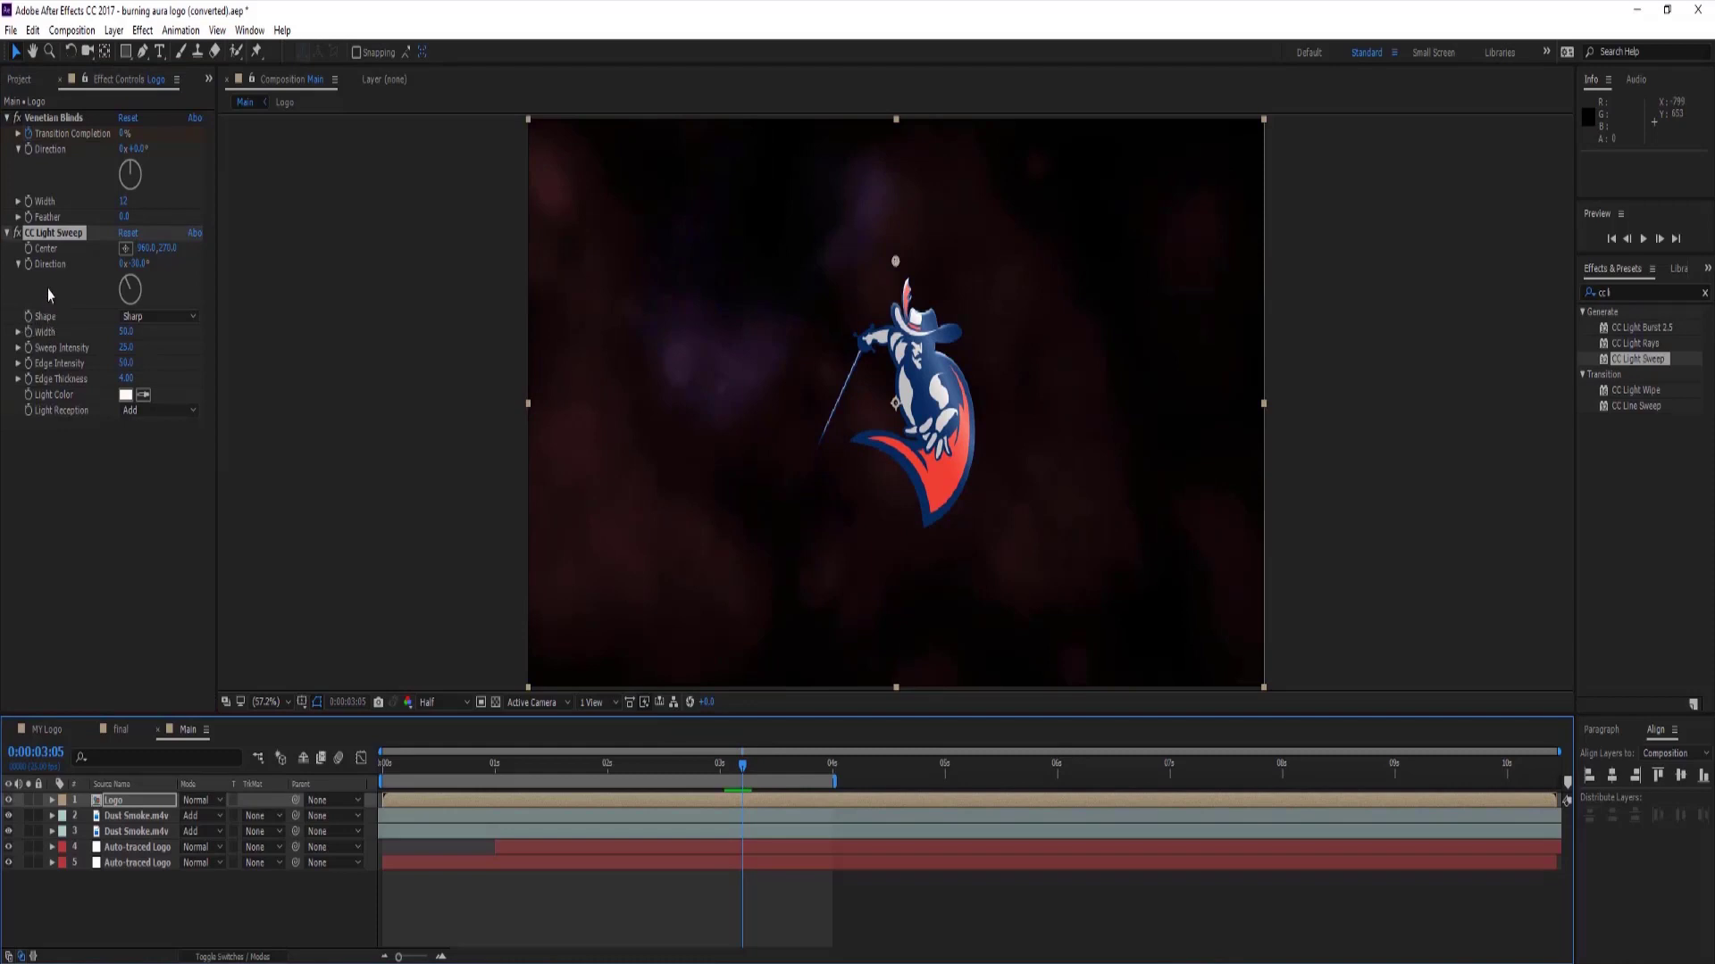
Set the sweep Center on the logo, move it above at 0:00:03:21, then select all five layers.
left_click(125, 248)
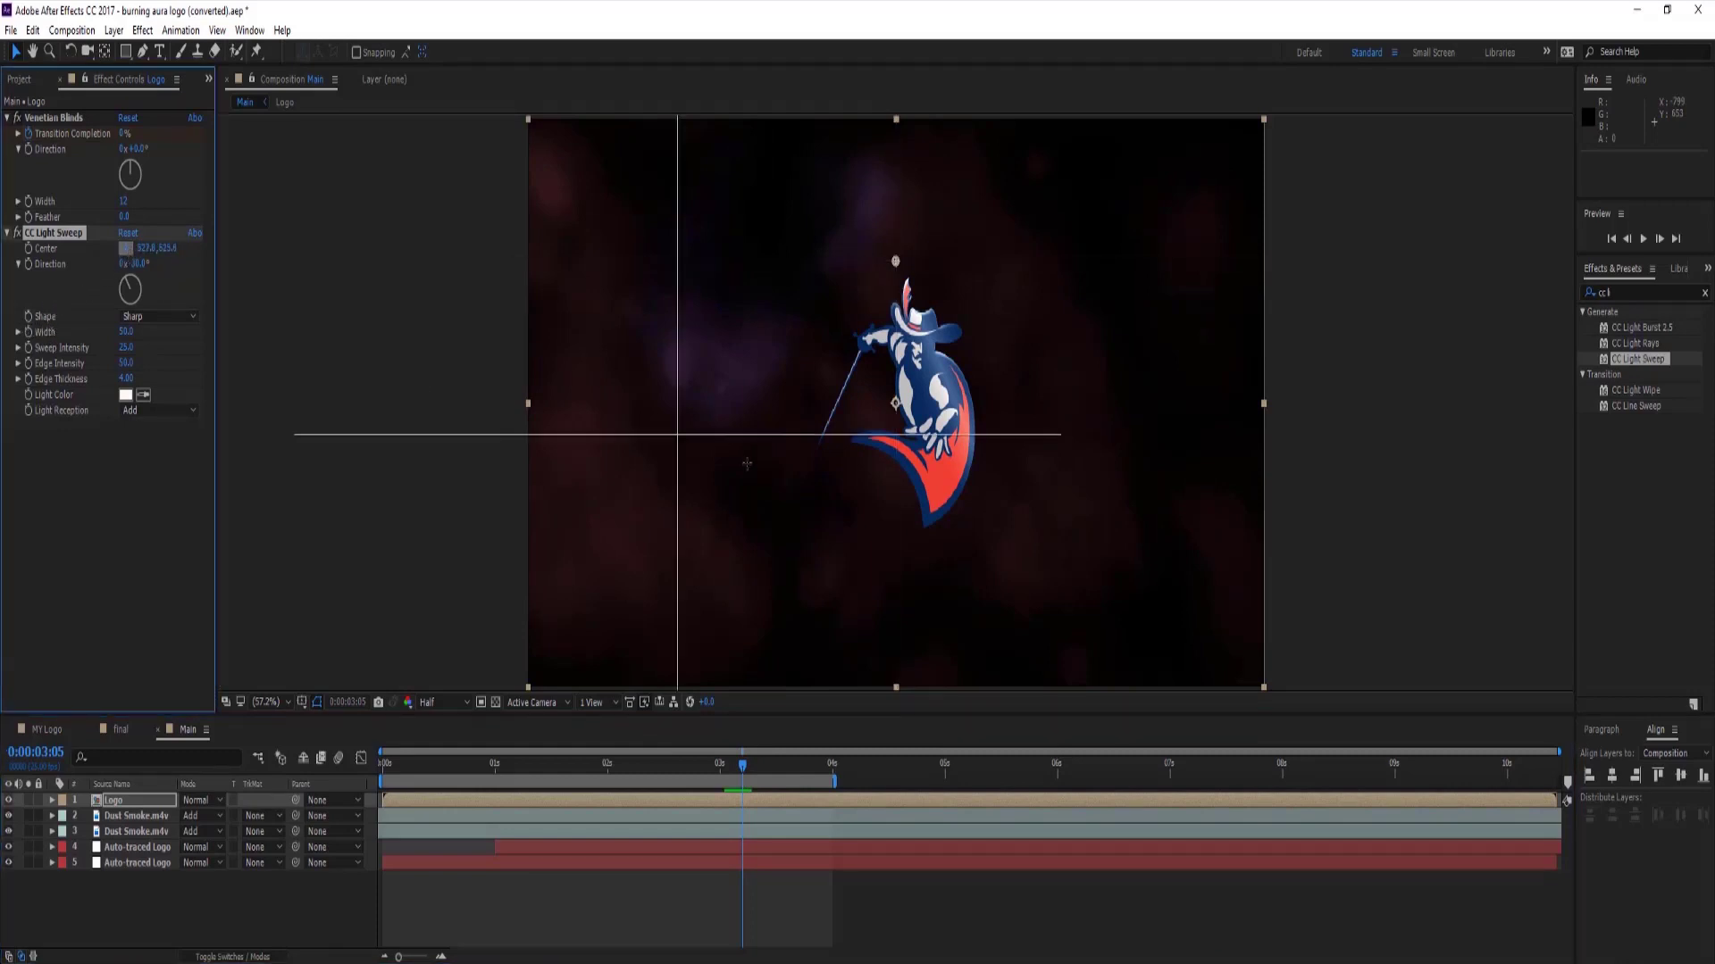
left_click(810, 464)
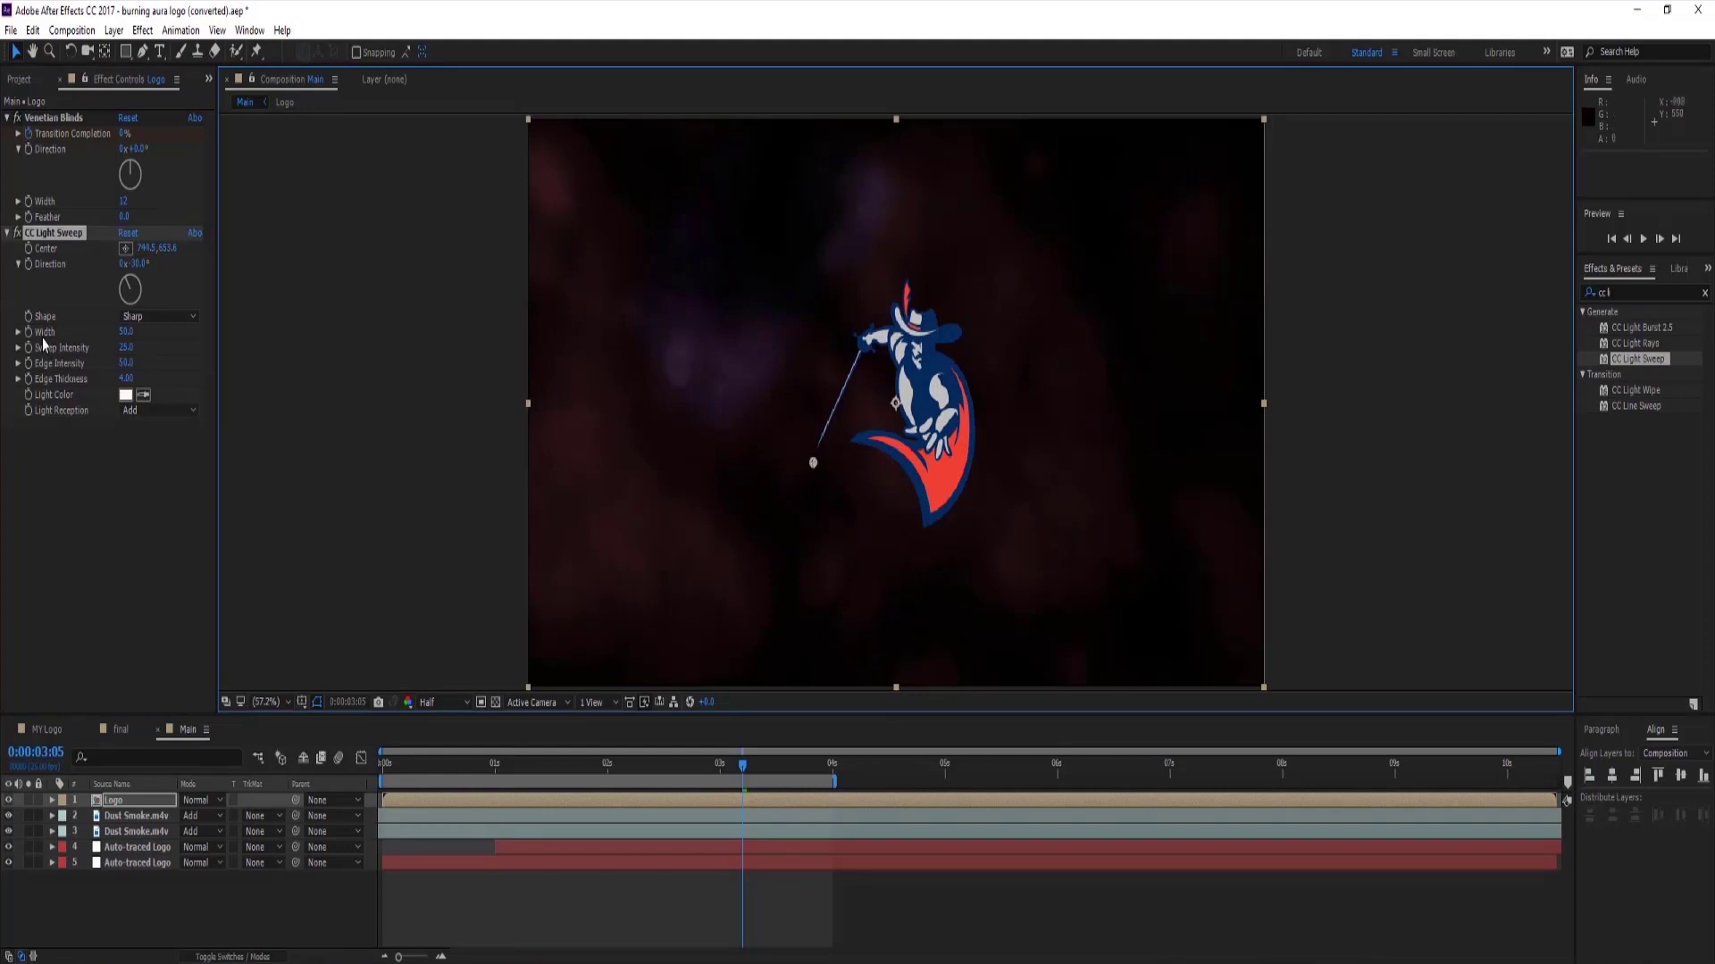
left_click(29, 250)
left_click_drag(750, 774, 814, 780)
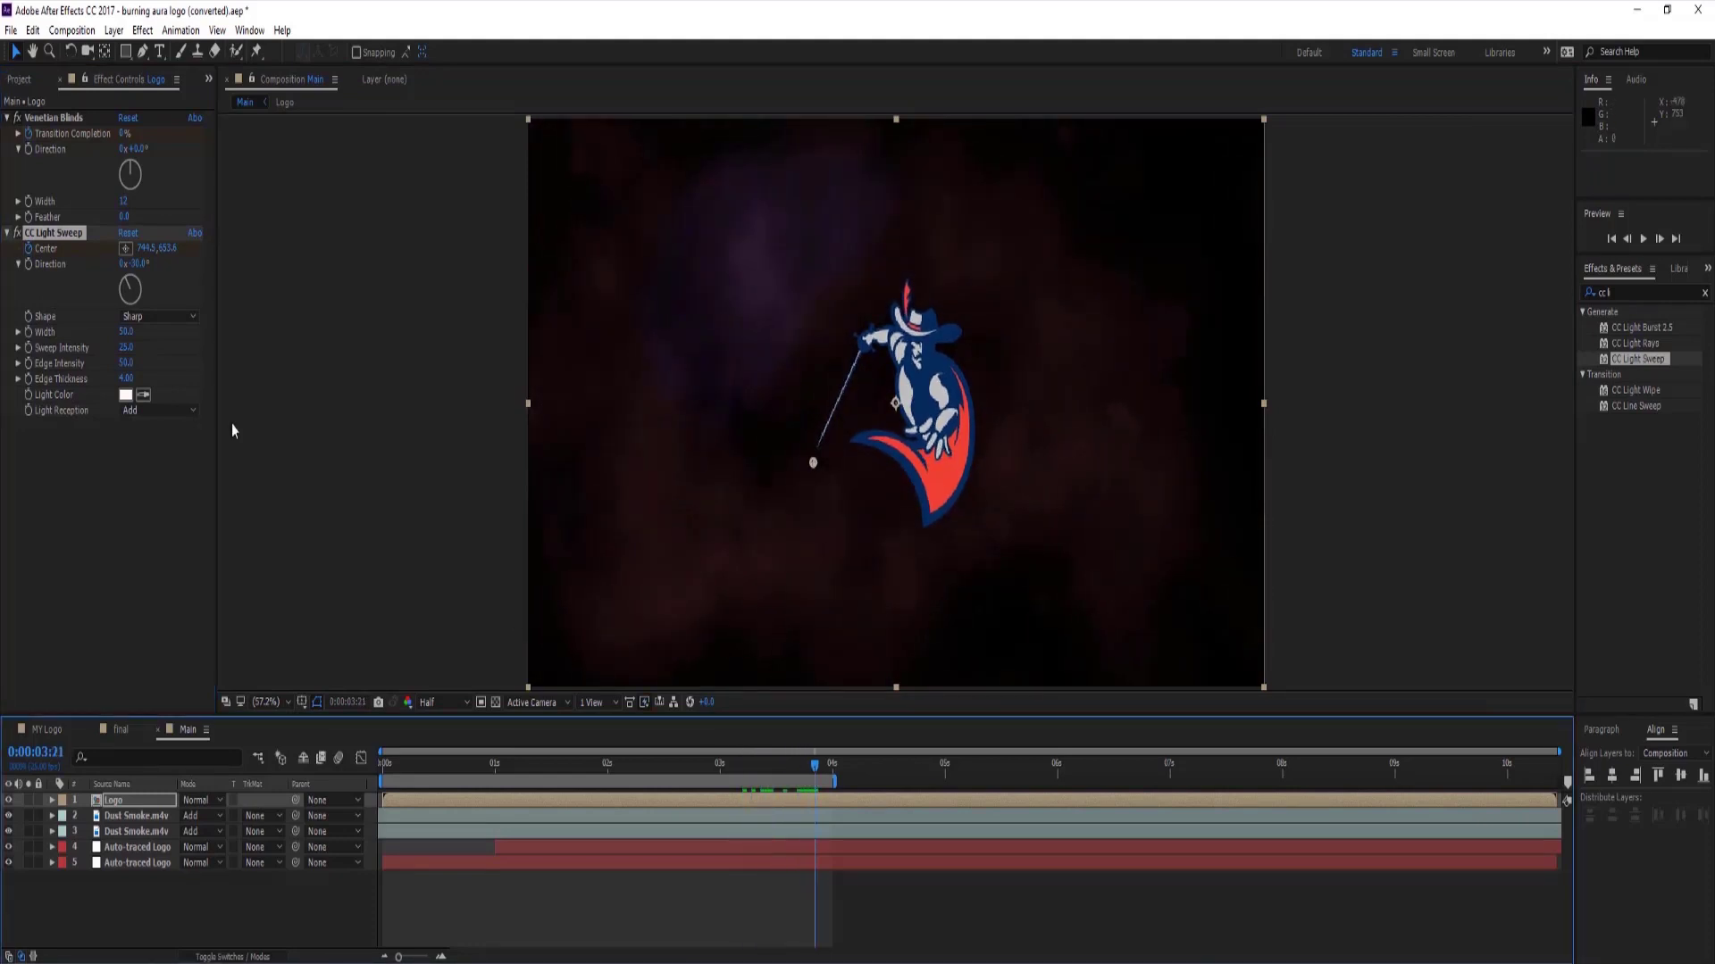
left_click(128, 251)
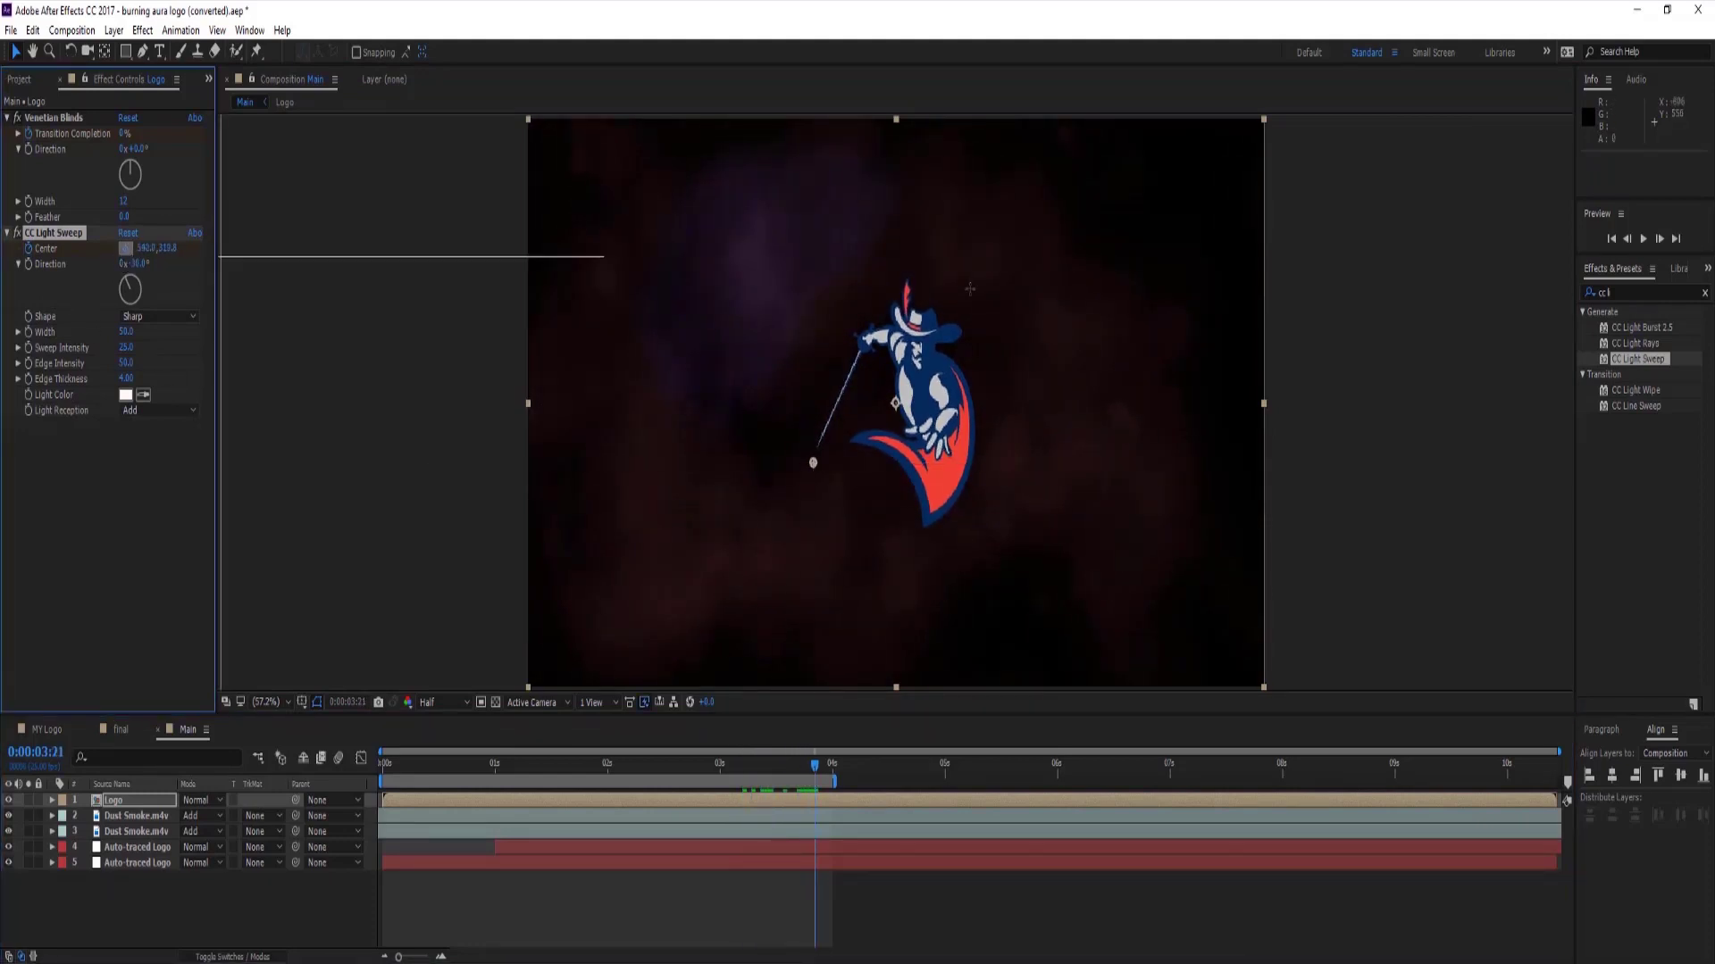
left_click(992, 272)
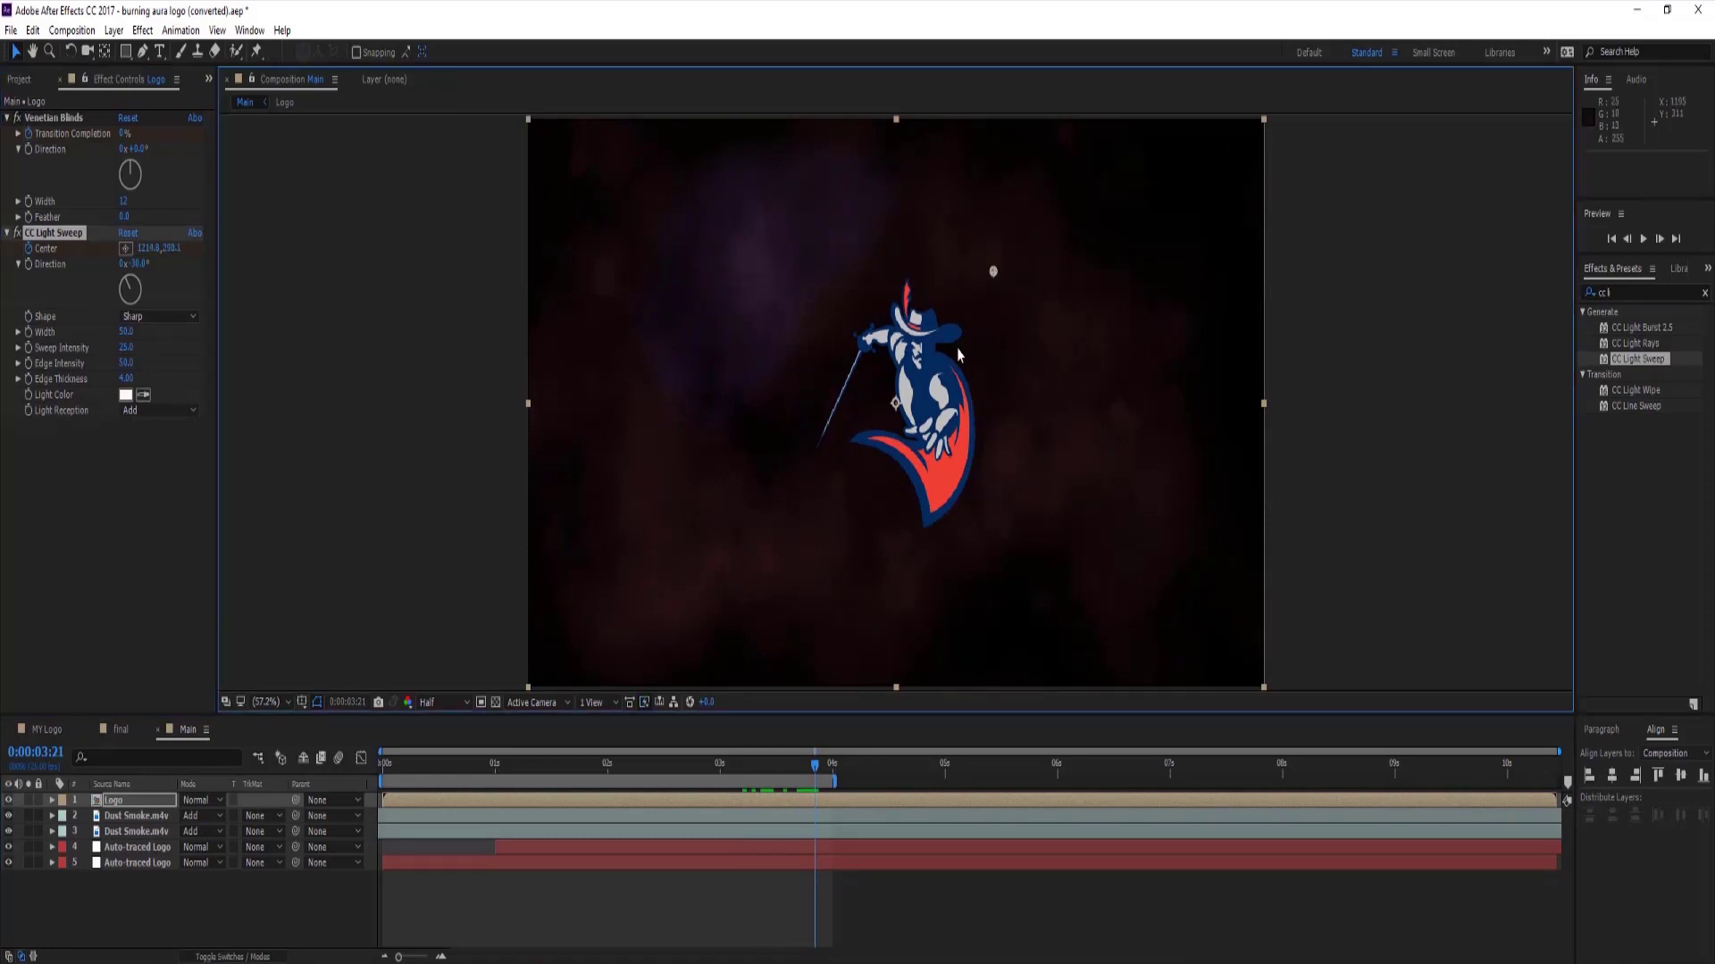
mouse_move(815, 775)
left_mouse_down()
mouse_move(377, 801)
mouse_move(783, 798)
left_mouse_up()
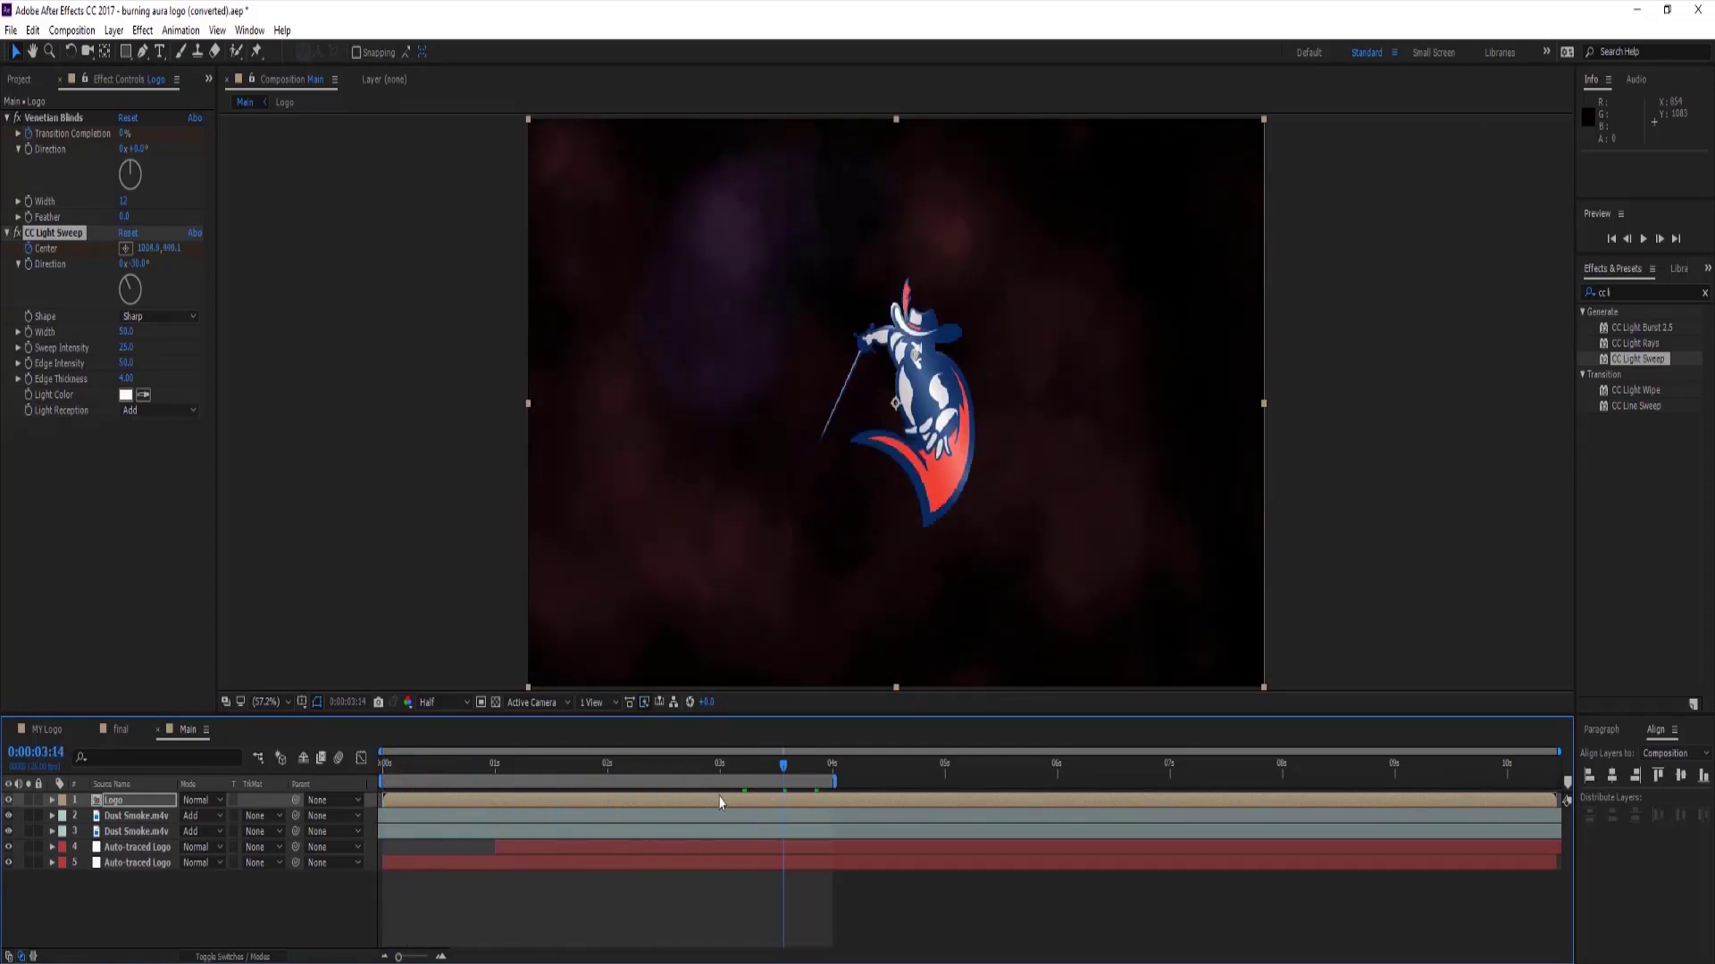
left_click(148, 917)
left_click_drag(157, 913, 139, 814)
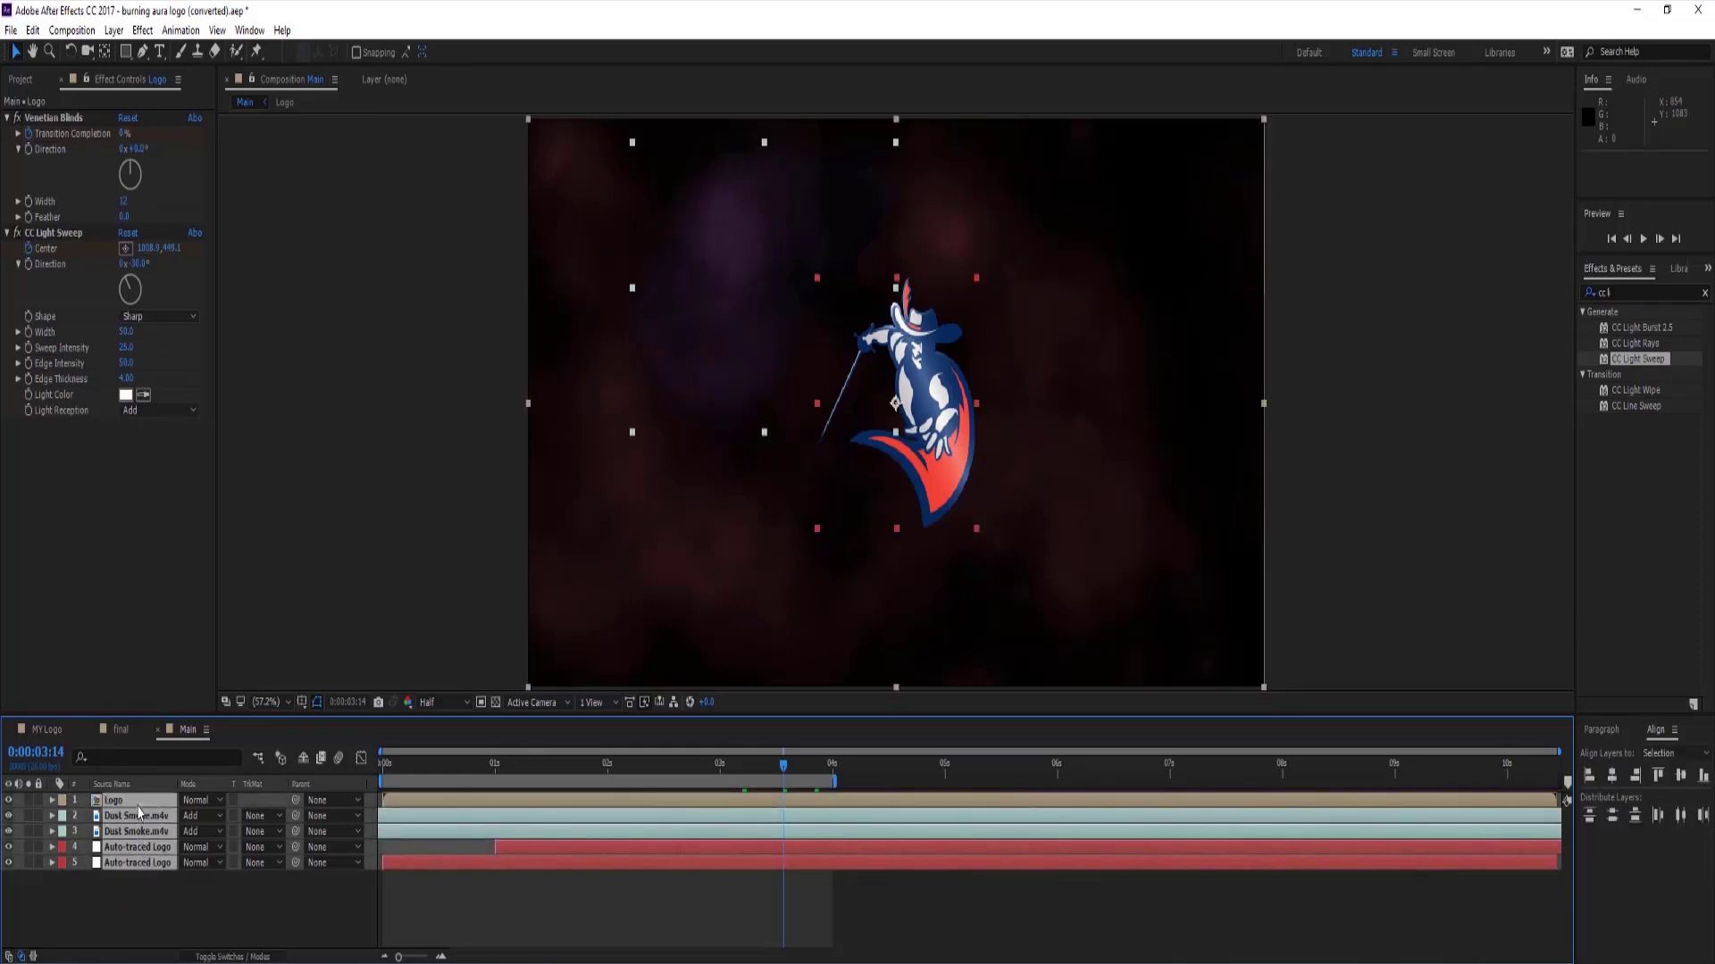
Pre-compose the five selected layers as 'Final' with Move all attributes into the new composition.
right_click(143, 814)
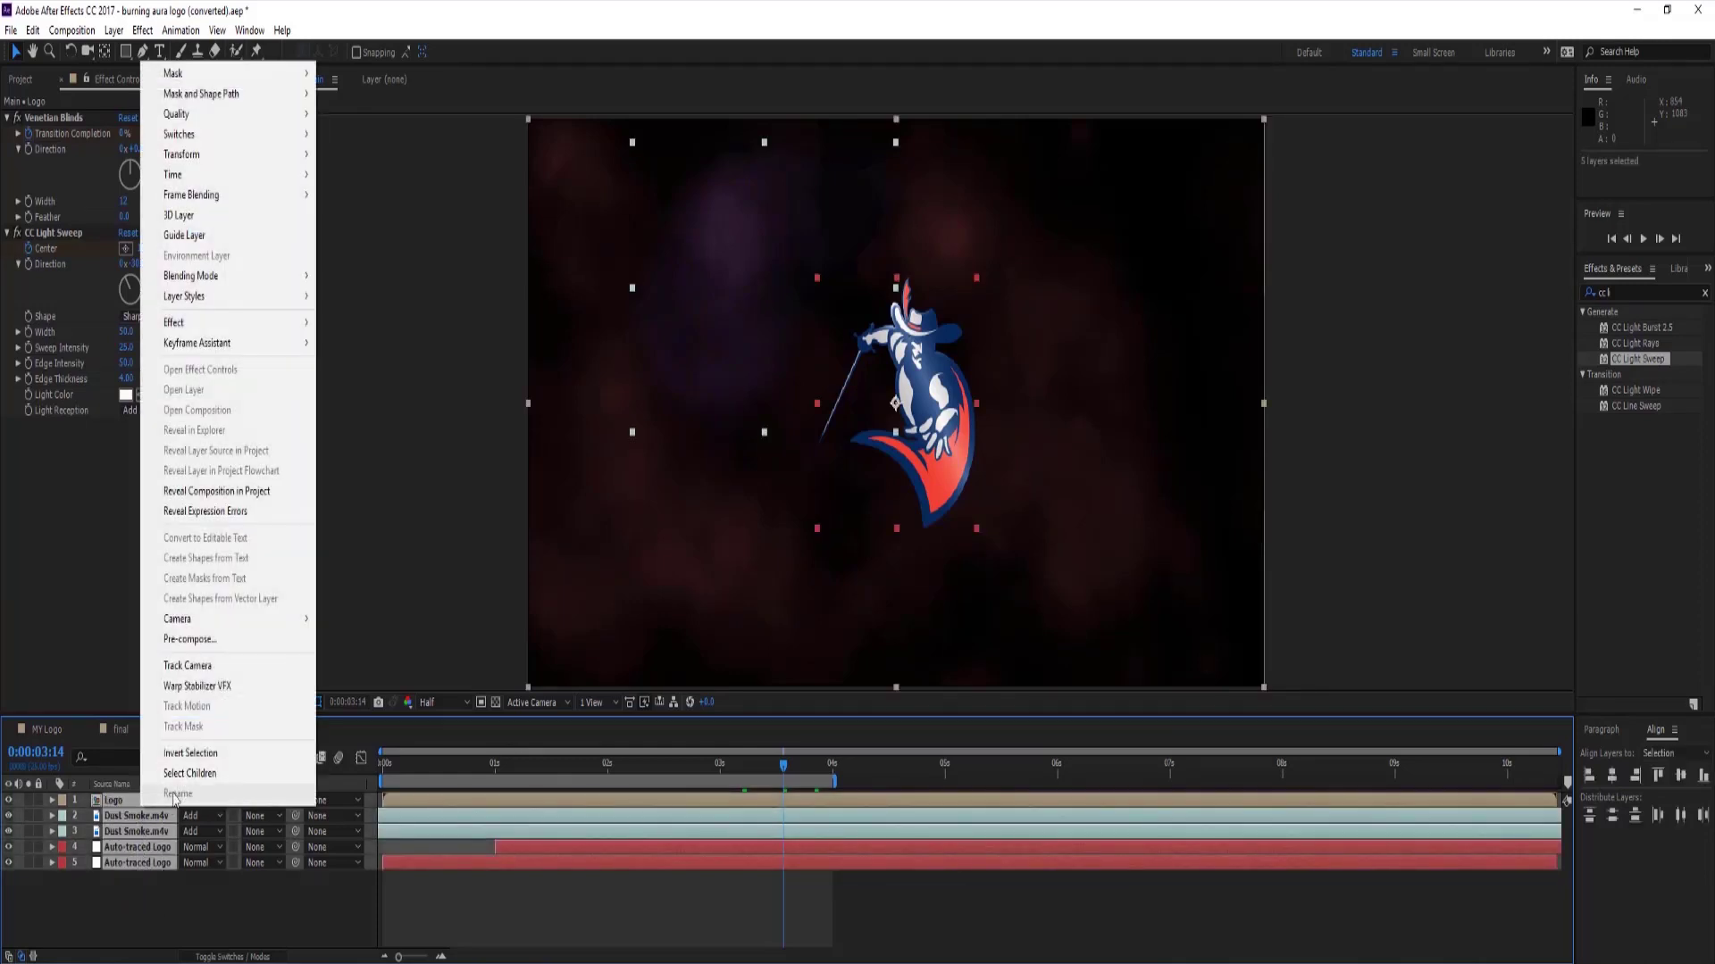
left_click(212, 640)
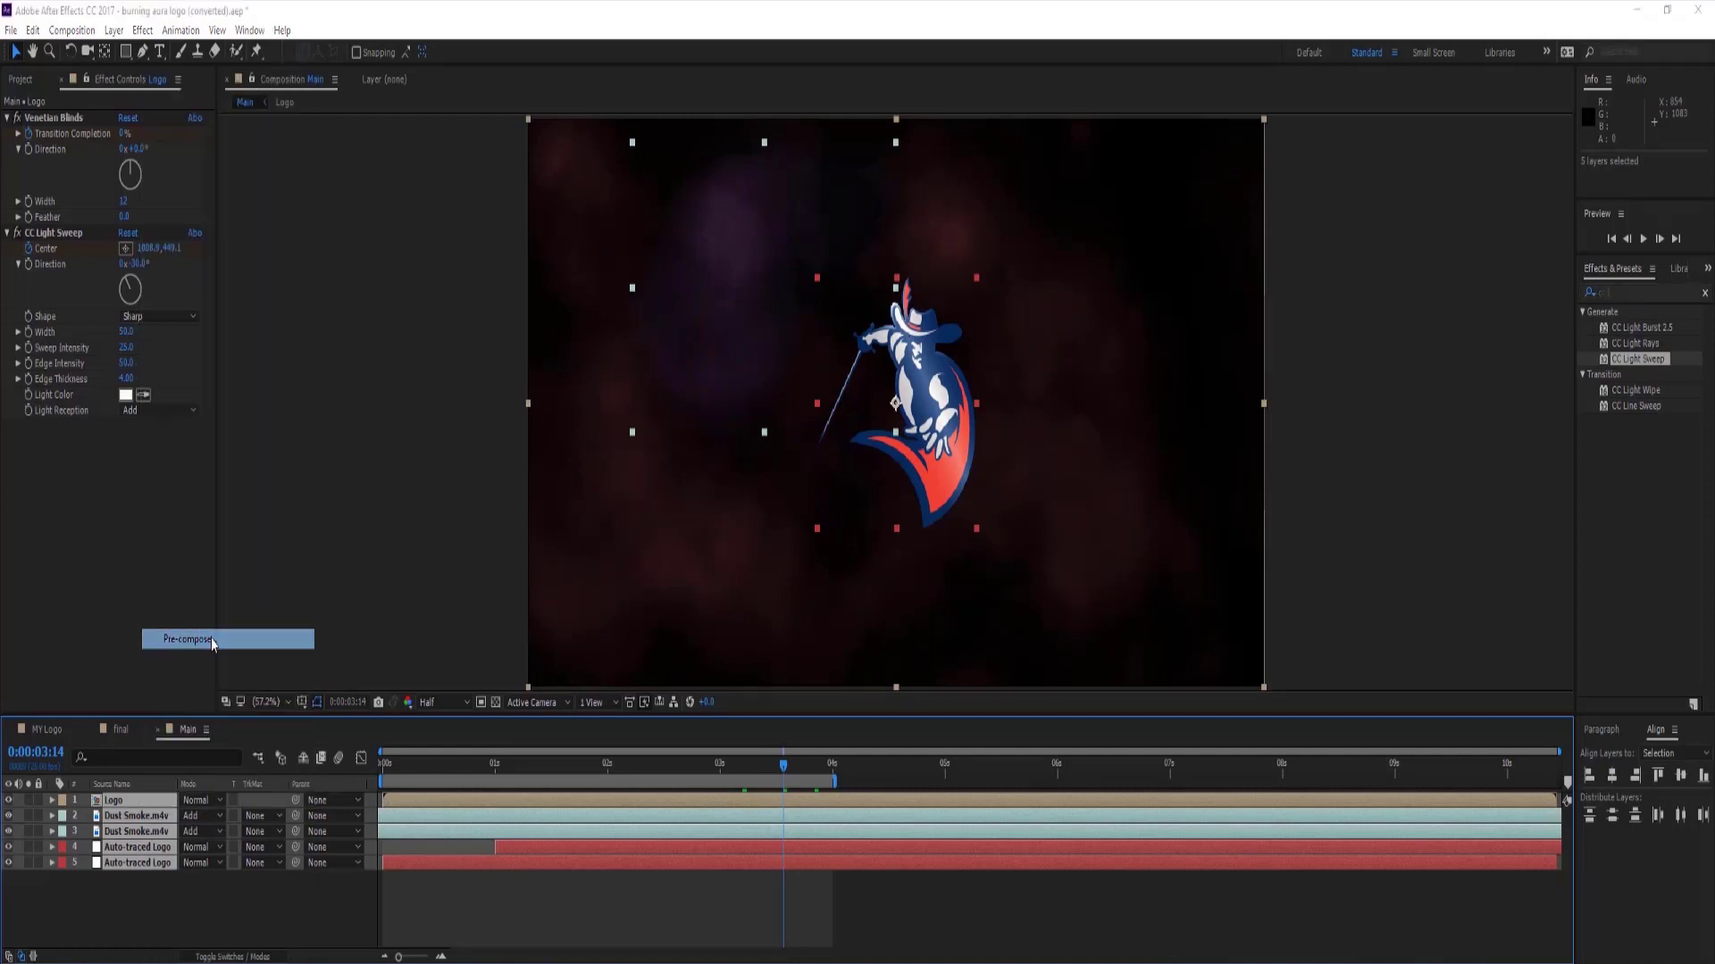
left_click(741, 498)
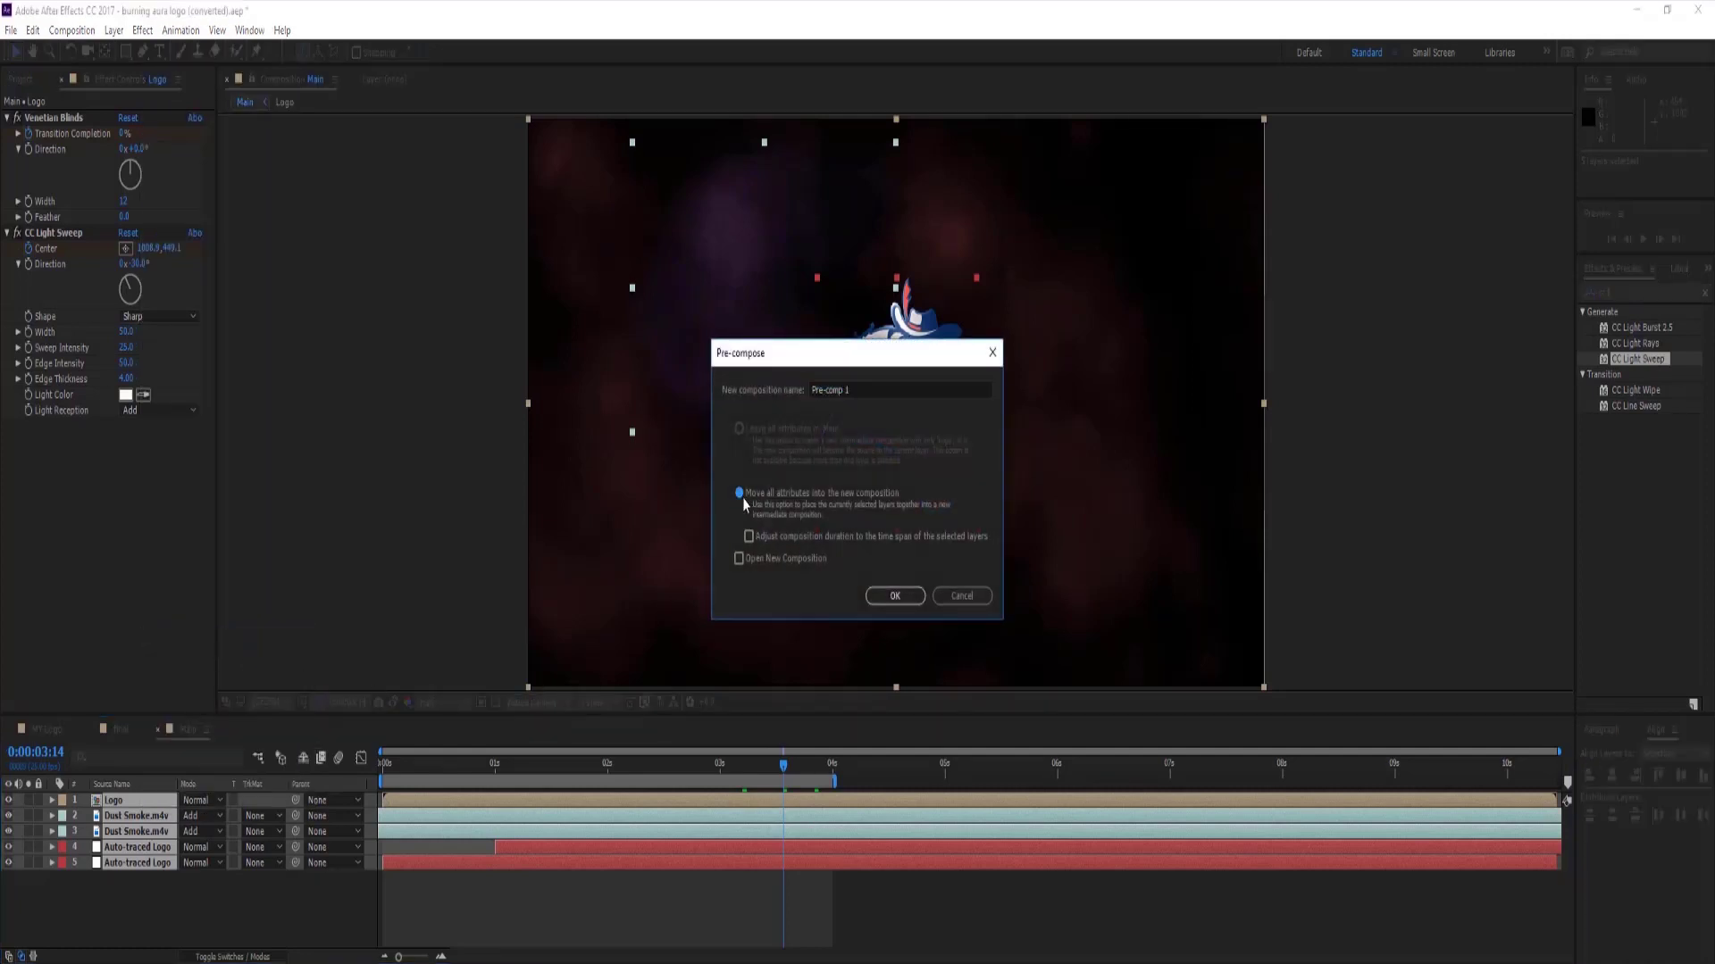
left_click(853, 391)
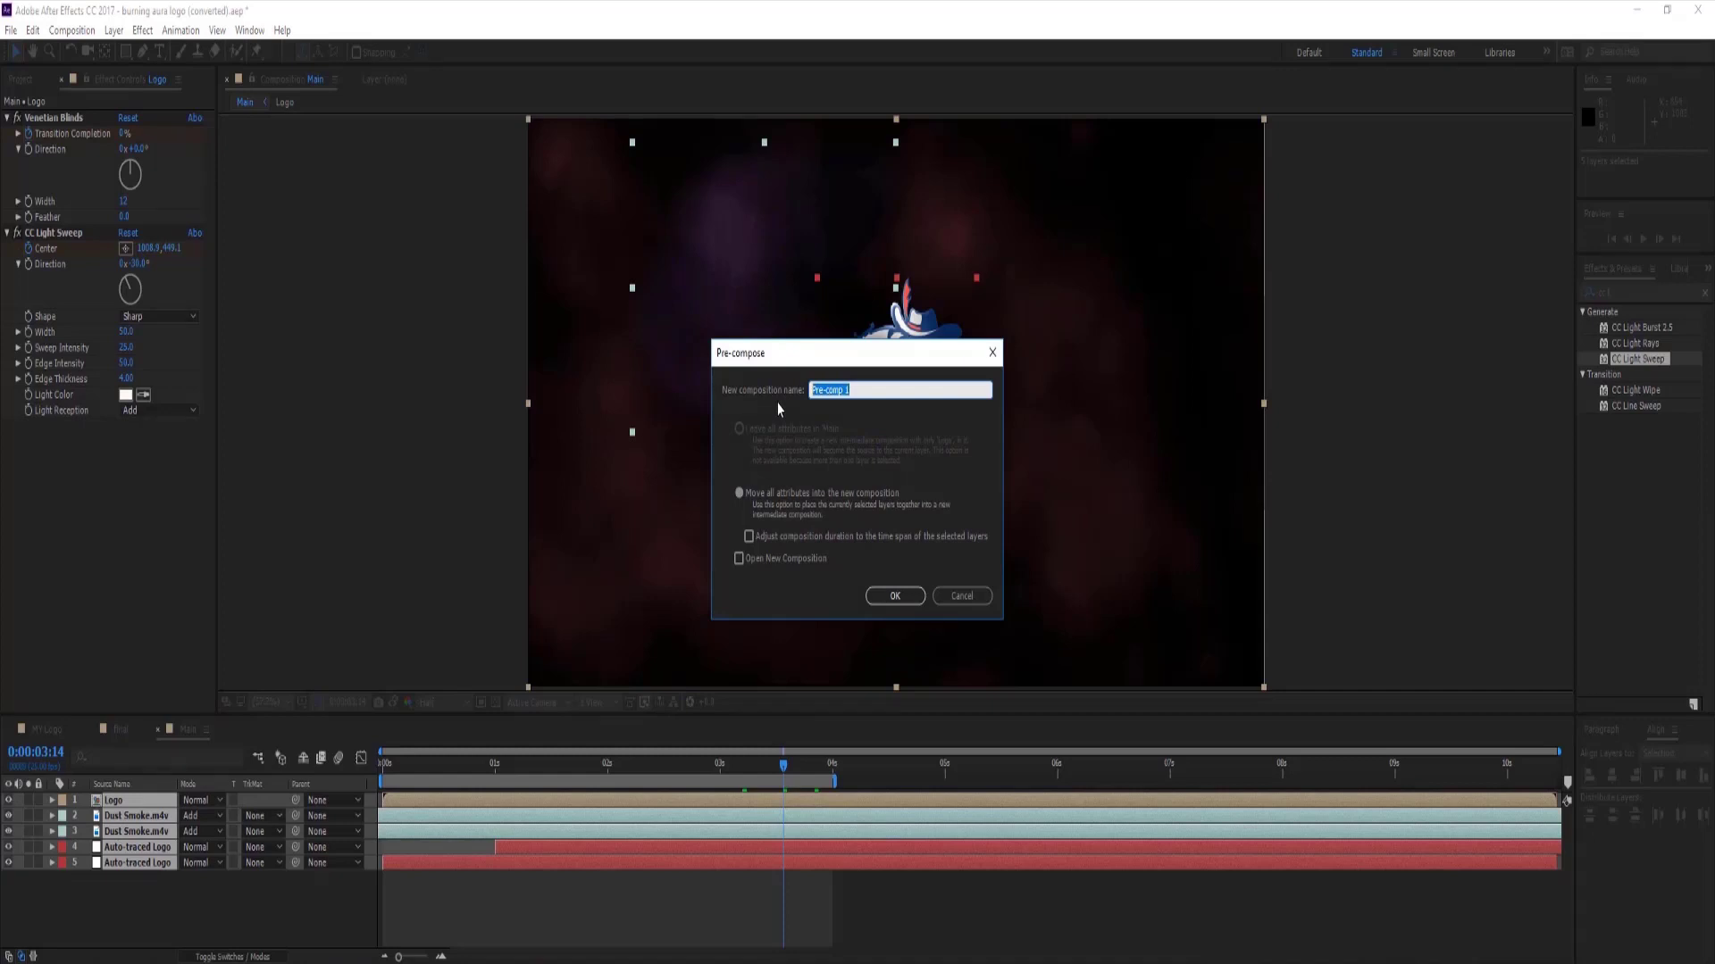
type("Final")
Confirm the Final precomp so Main holds just one layer.
left_click(892, 596)
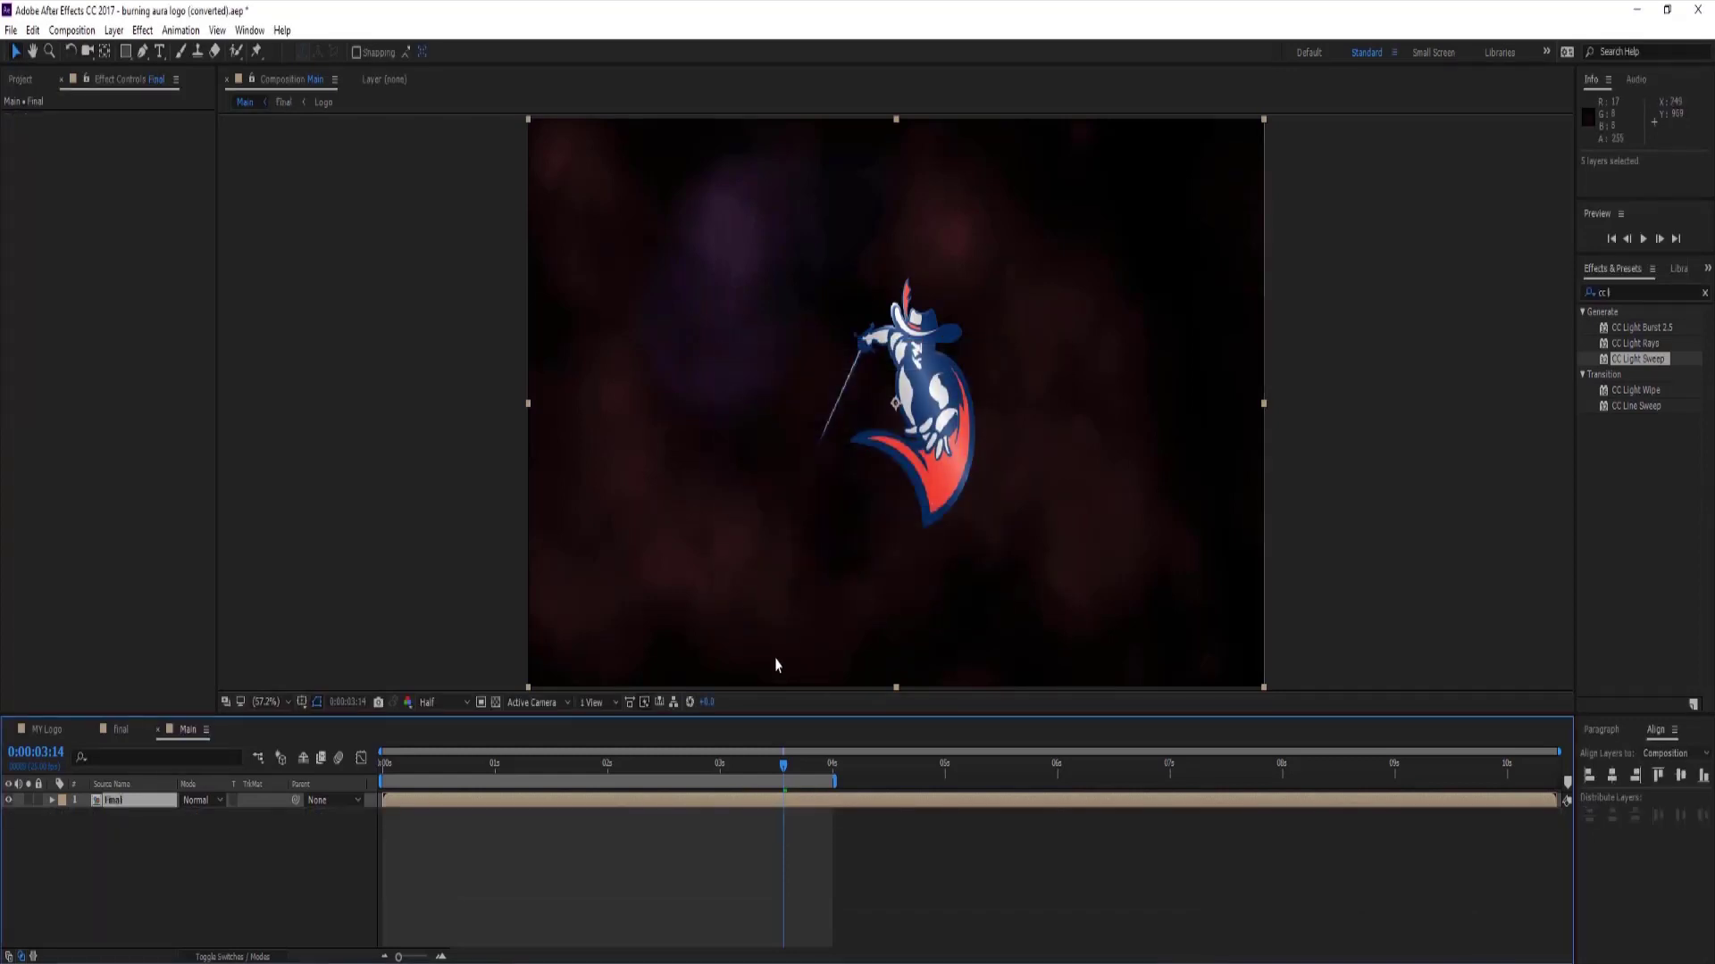
left_click(208, 872)
right_click(153, 857)
key("Escape")
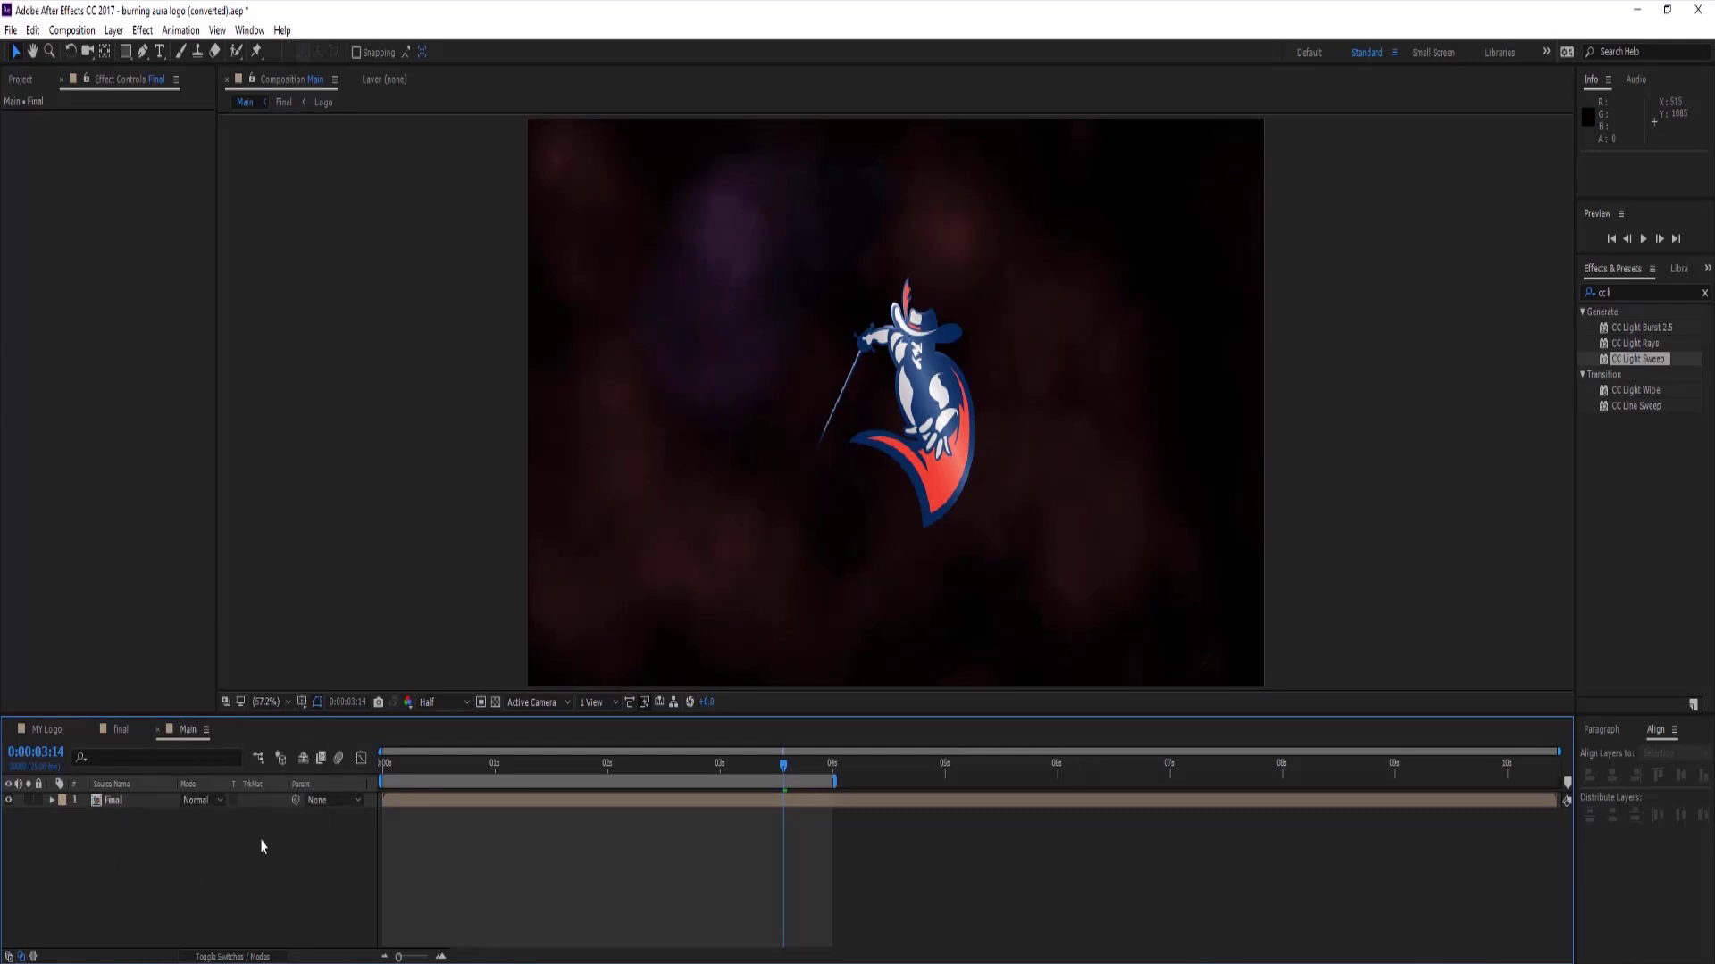
Reveal the layer switches and turn on the 3D Layer switch for Final.
left_click(252, 957)
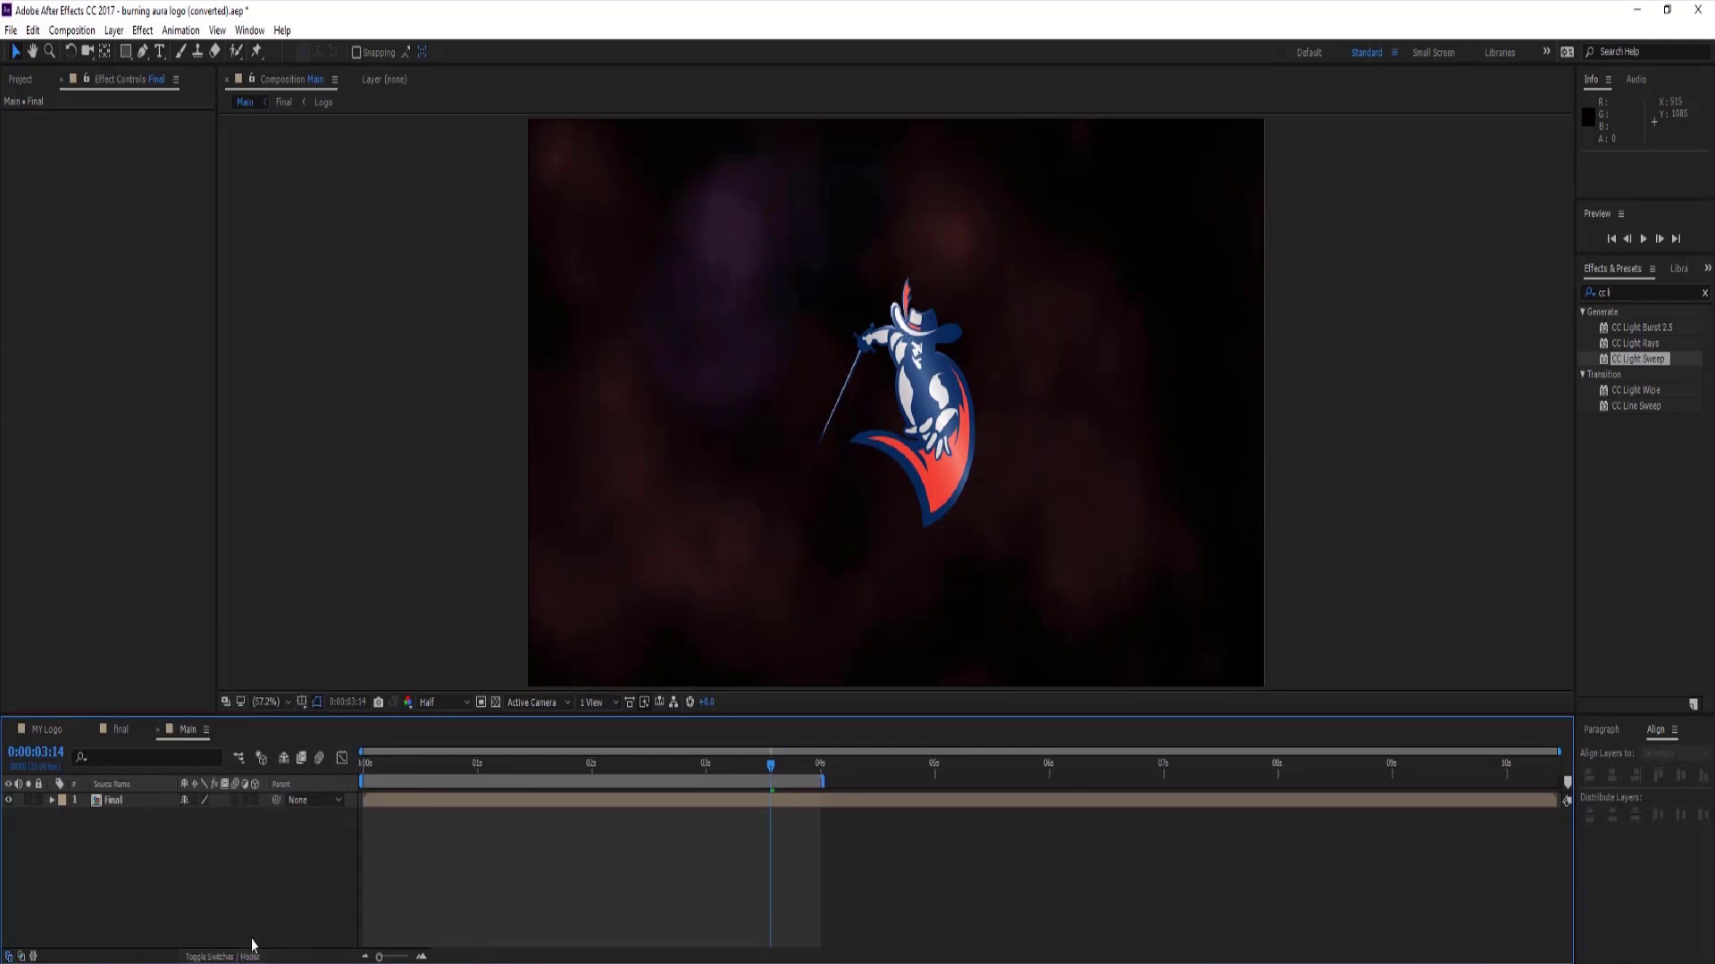
left_click(253, 806)
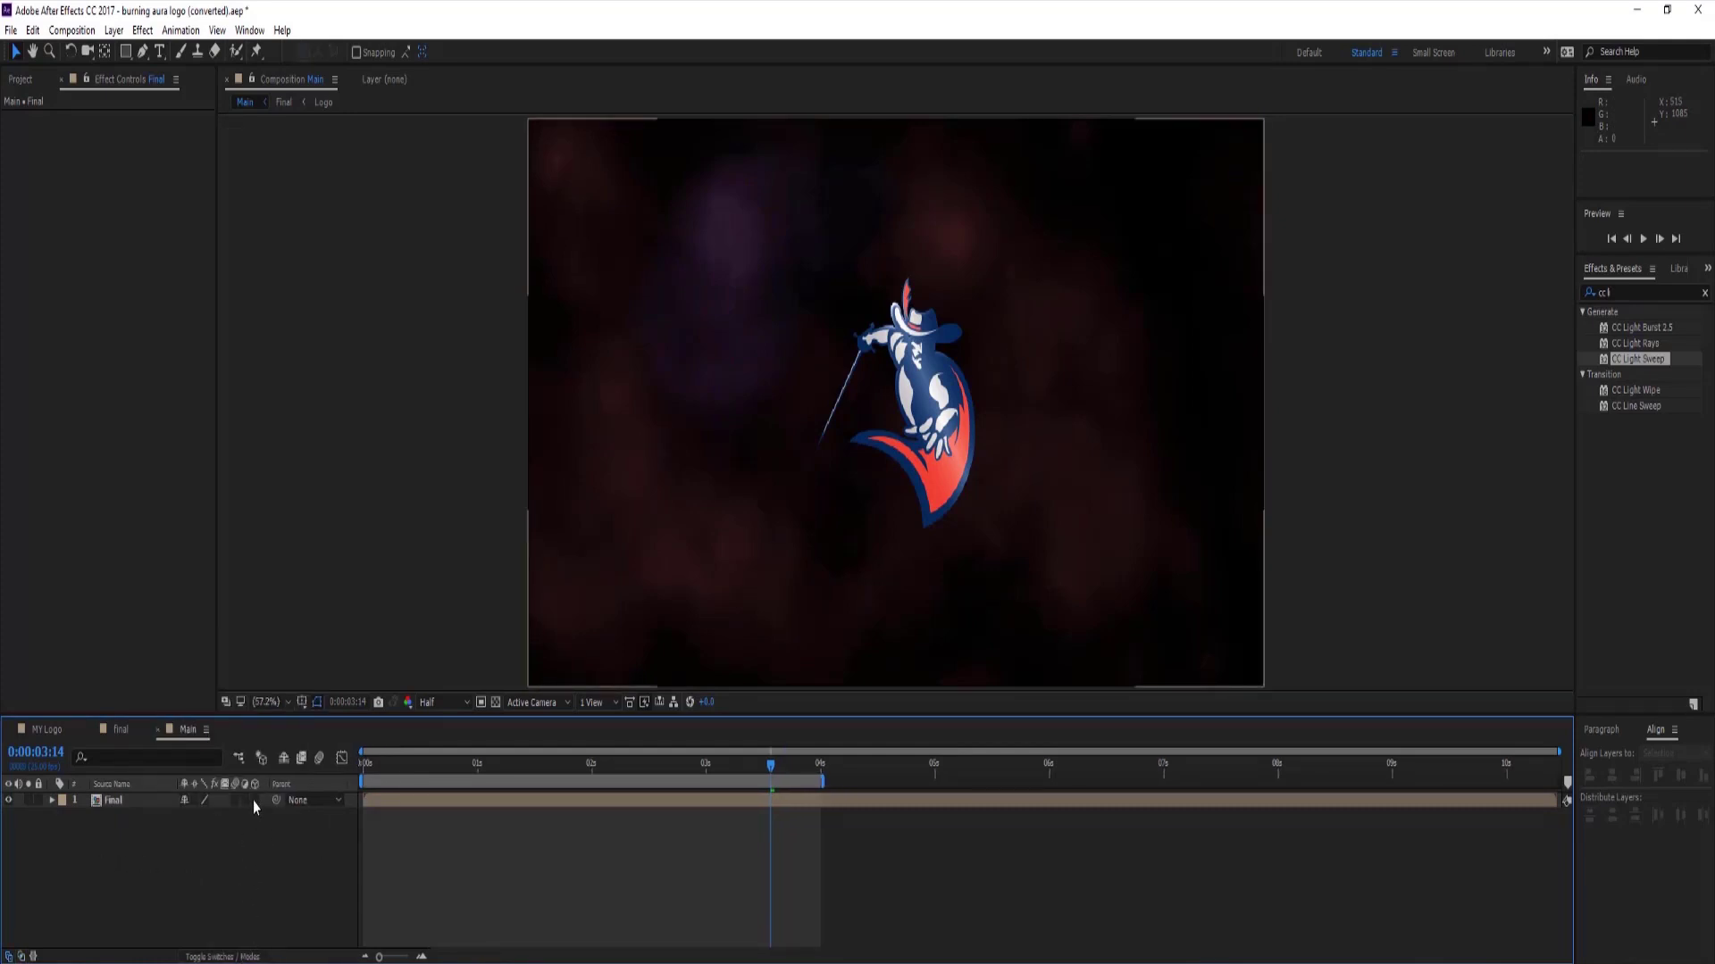
right_click(250, 845)
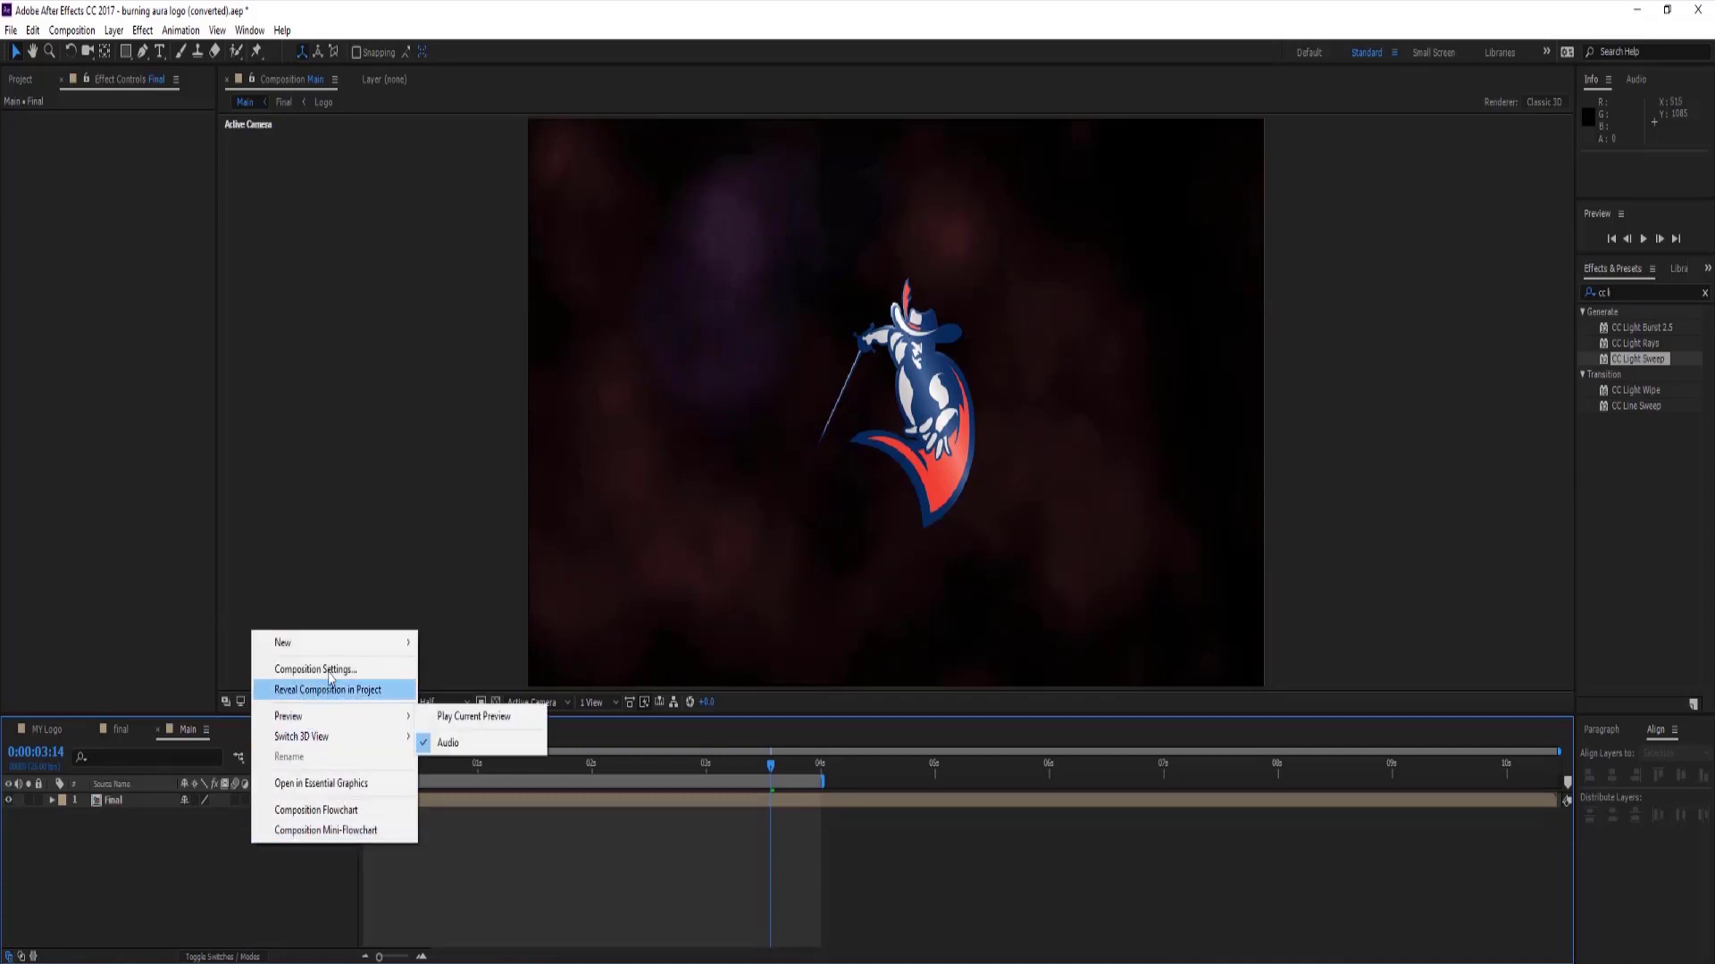
Add a new black solid and drag Black Solid 2 beneath the Final layer.
mouse_move(332, 644)
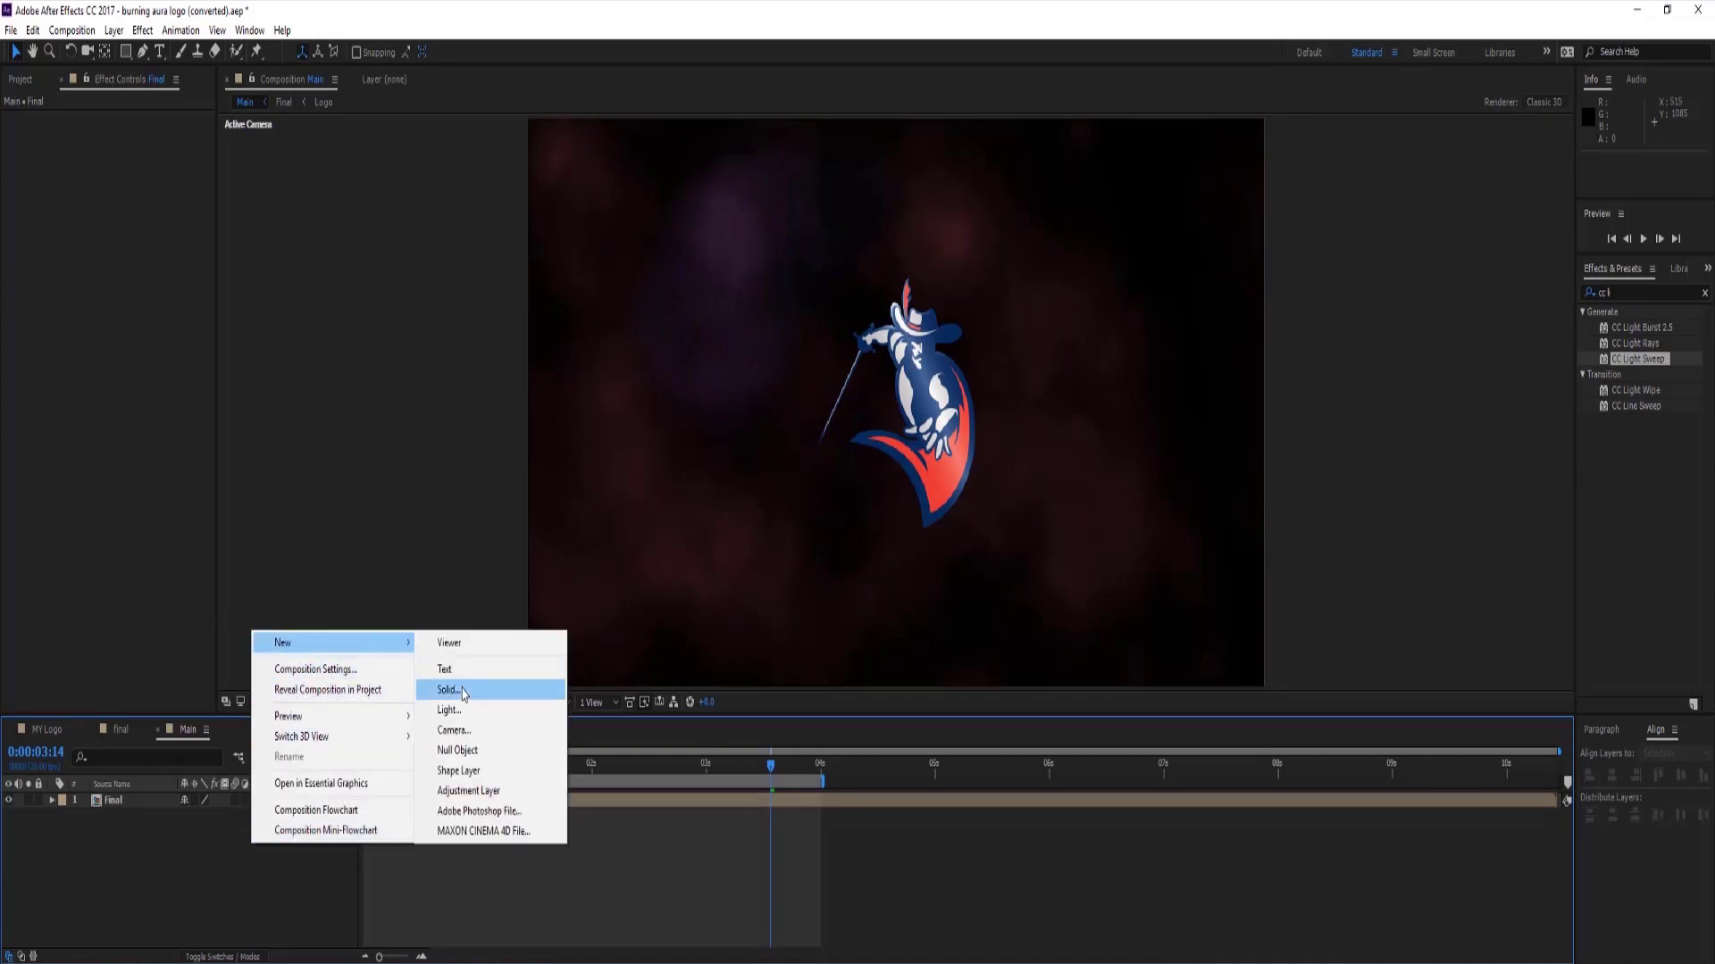
left_click(464, 691)
left_click(898, 651)
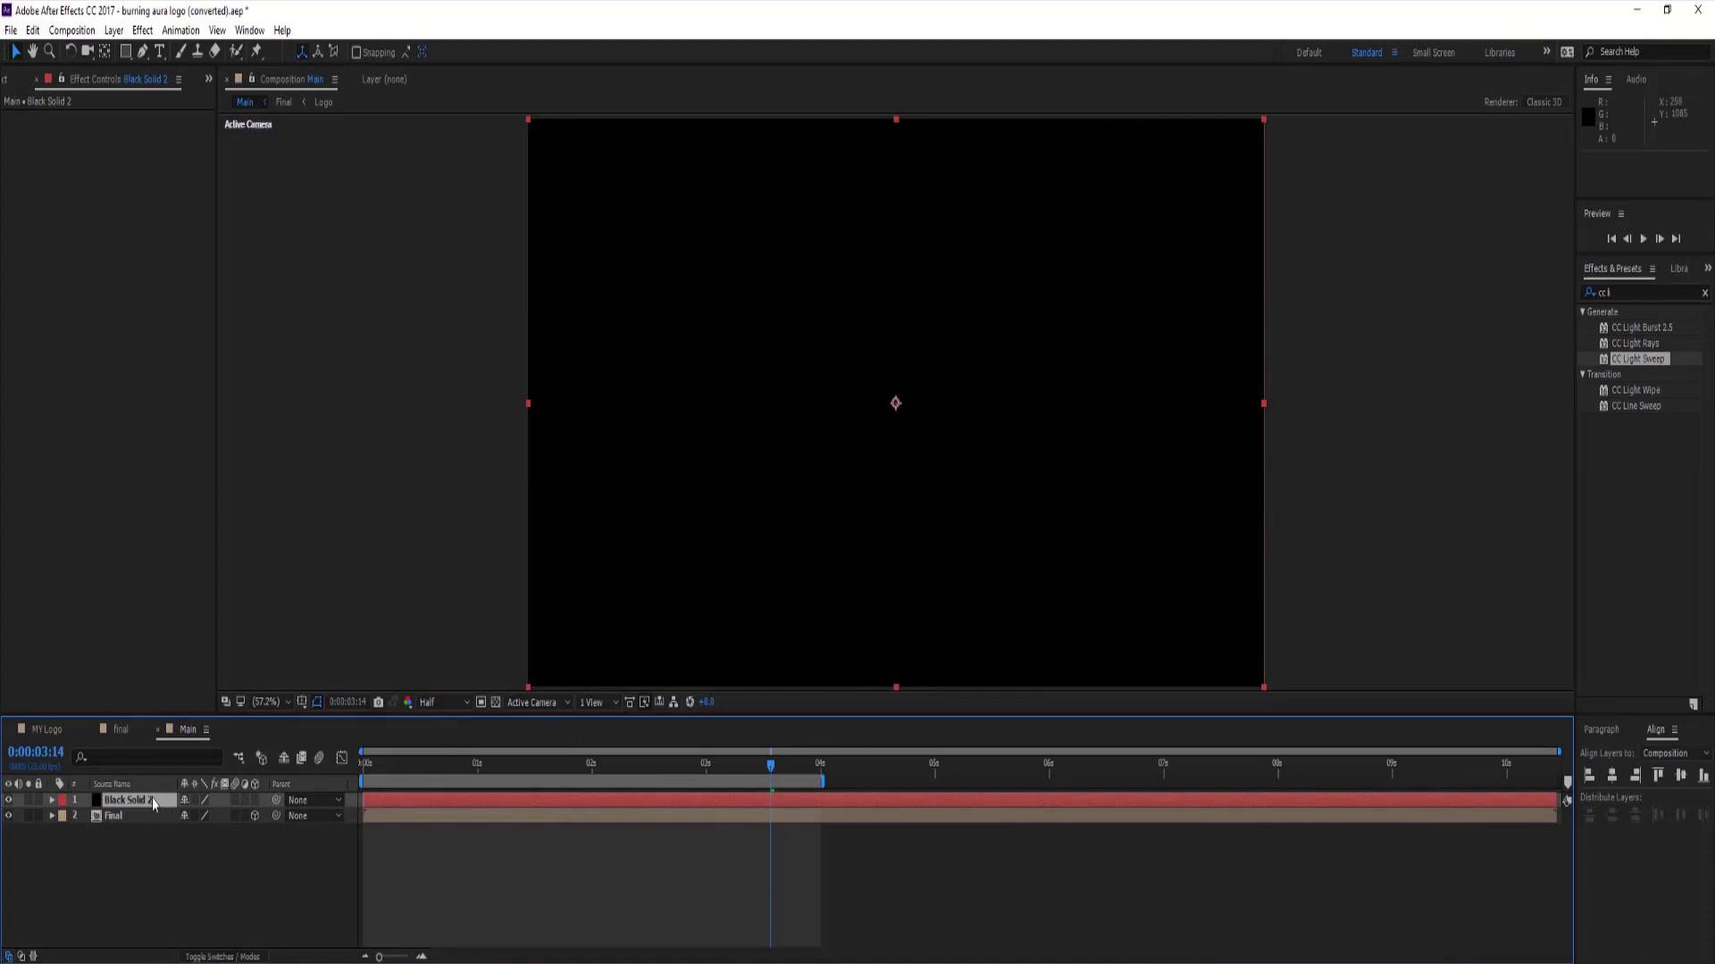
mouse_move(153, 803)
left_mouse_down()
mouse_move(153, 848)
mouse_move(141, 830)
left_mouse_up()
left_click(134, 800)
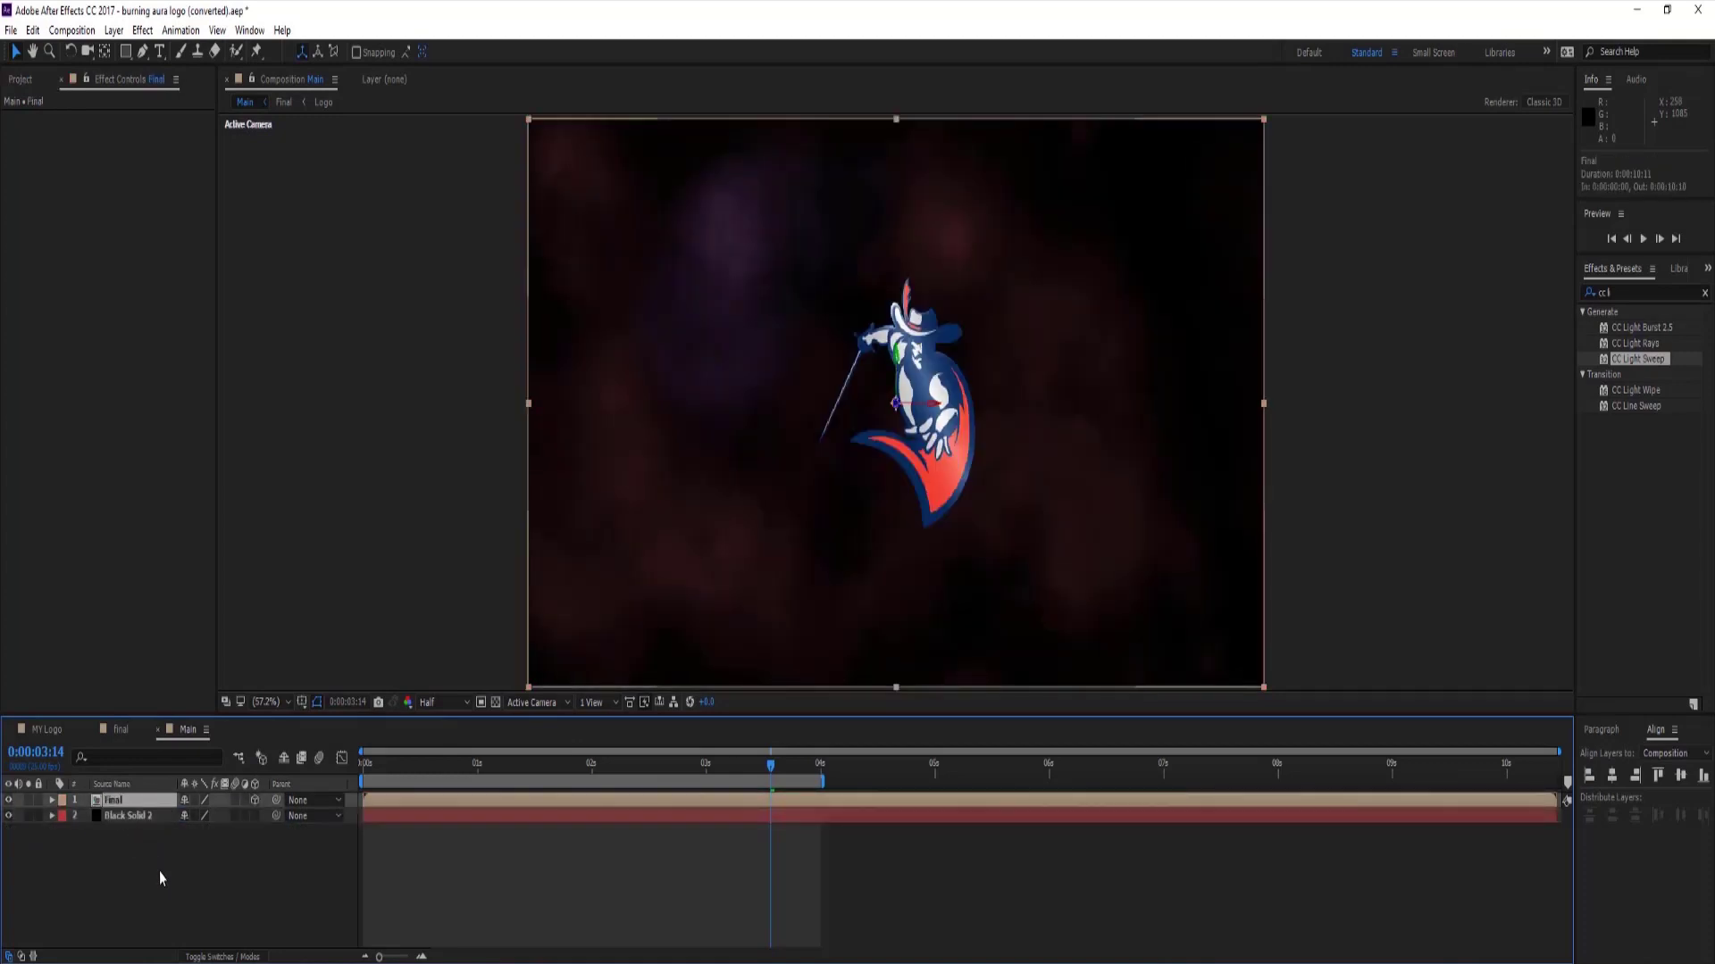
left_click(113, 29)
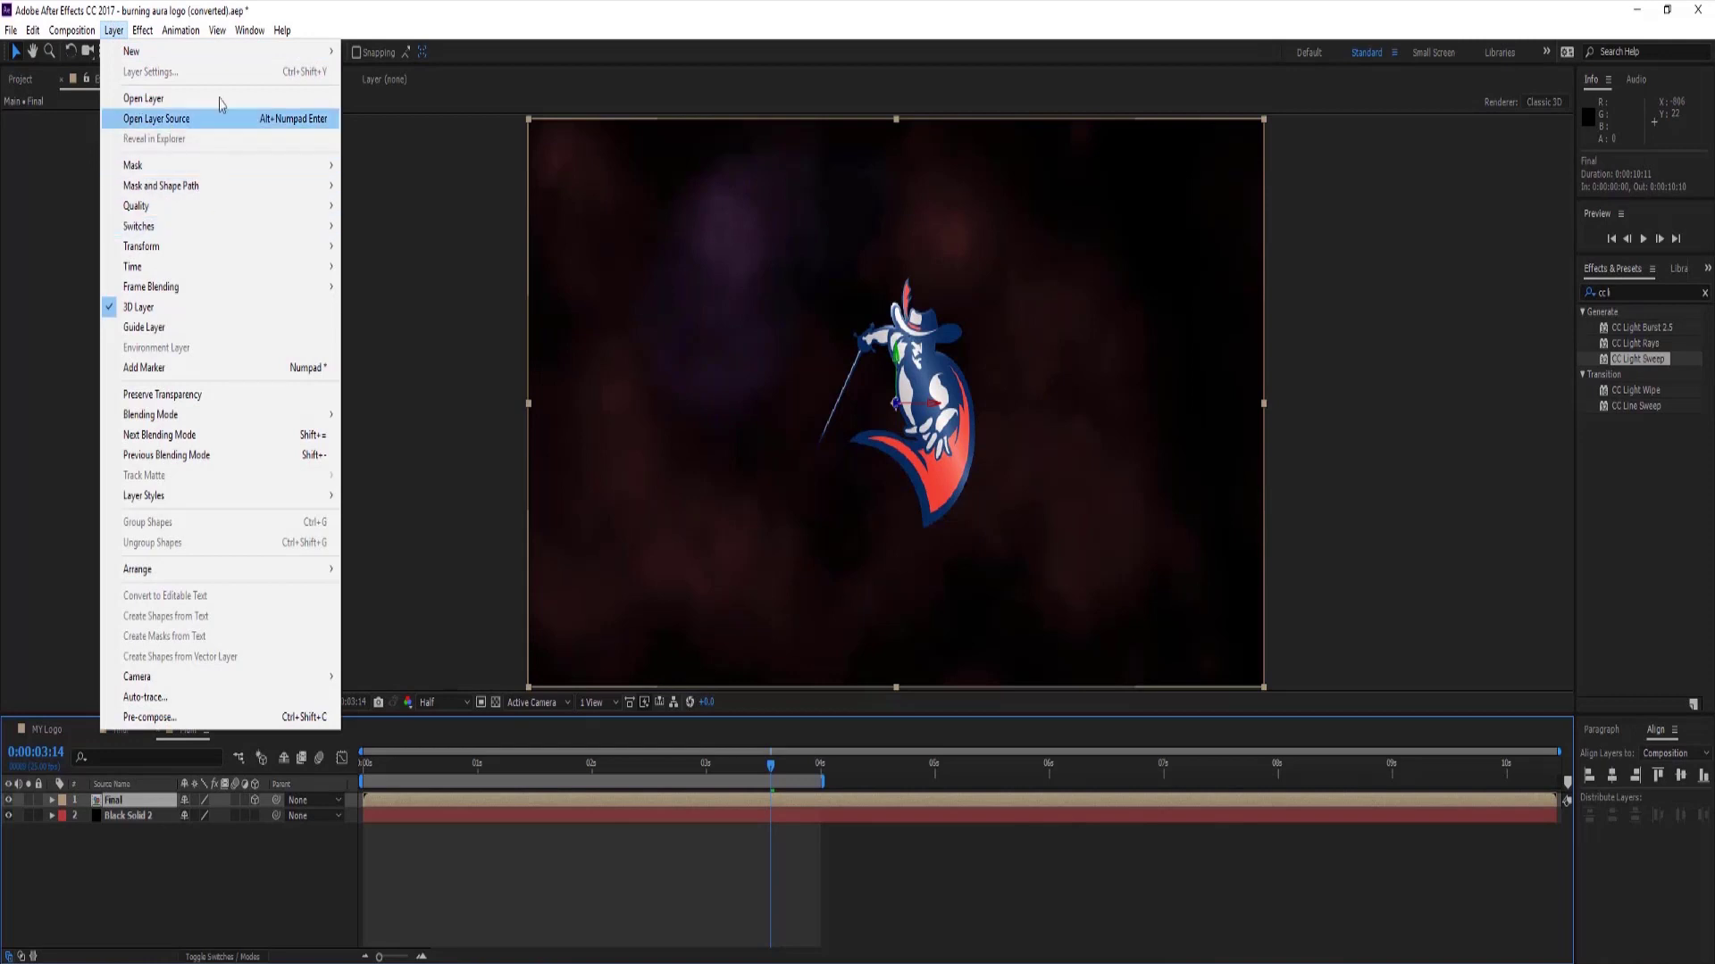
Create Camera 1 using the 35mm camera preset.
mouse_move(232, 51)
left_click(423, 113)
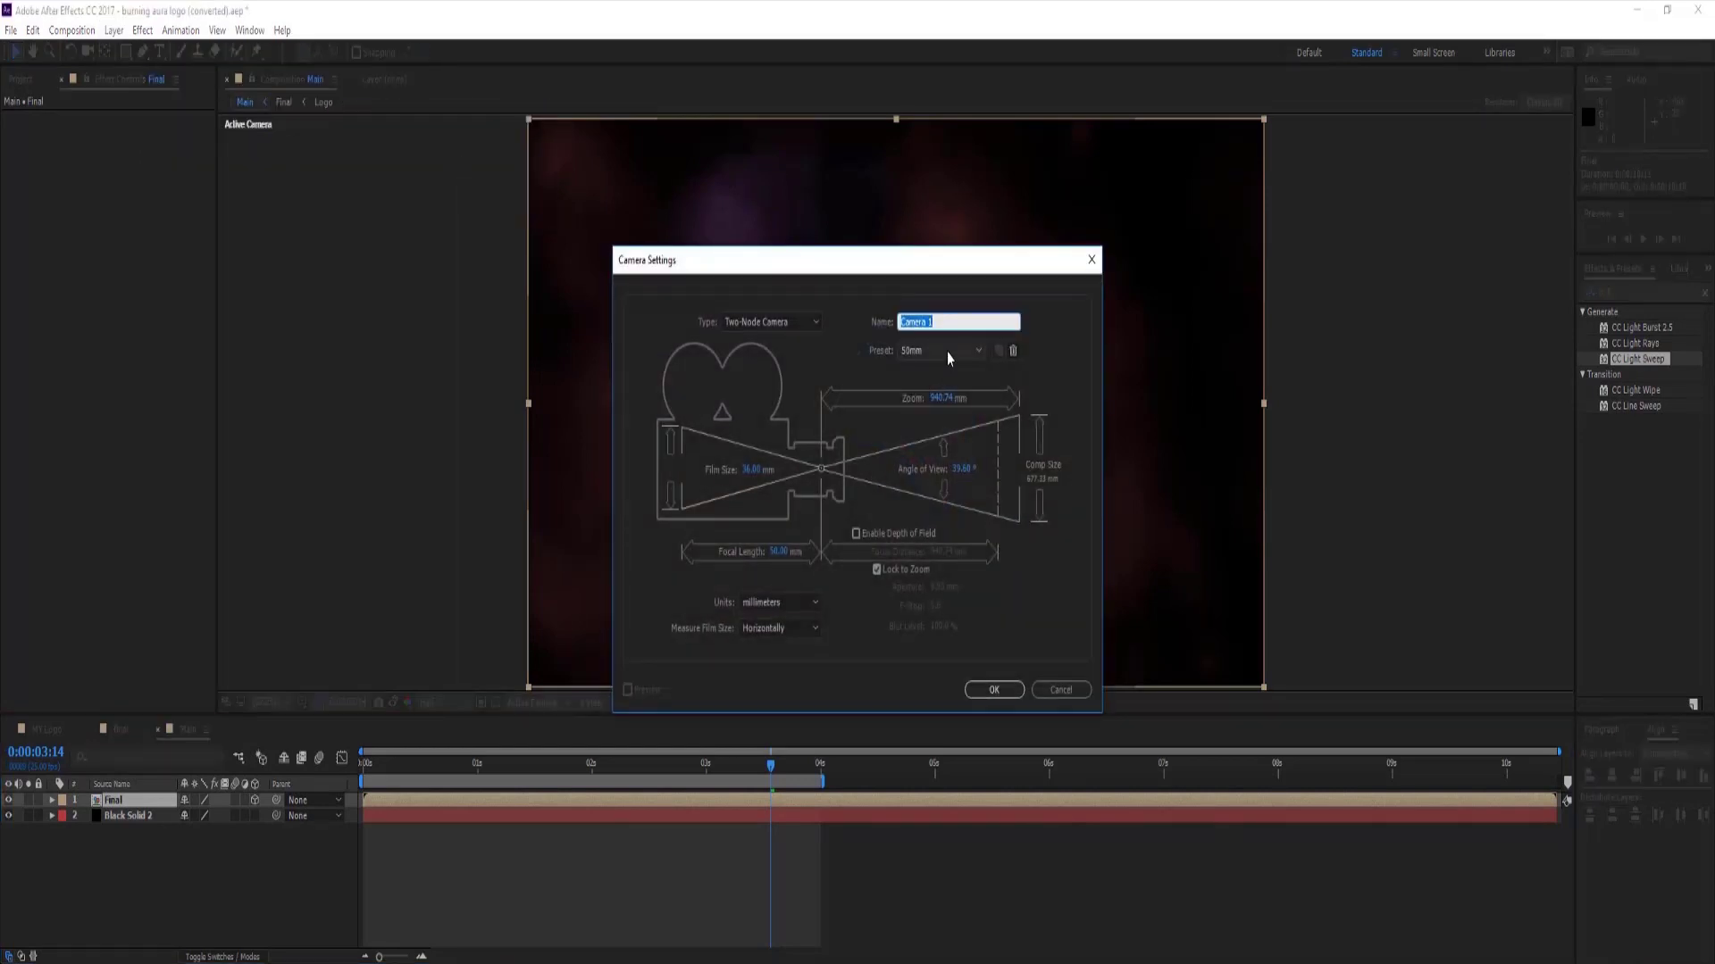
left_click(948, 353)
left_click(945, 480)
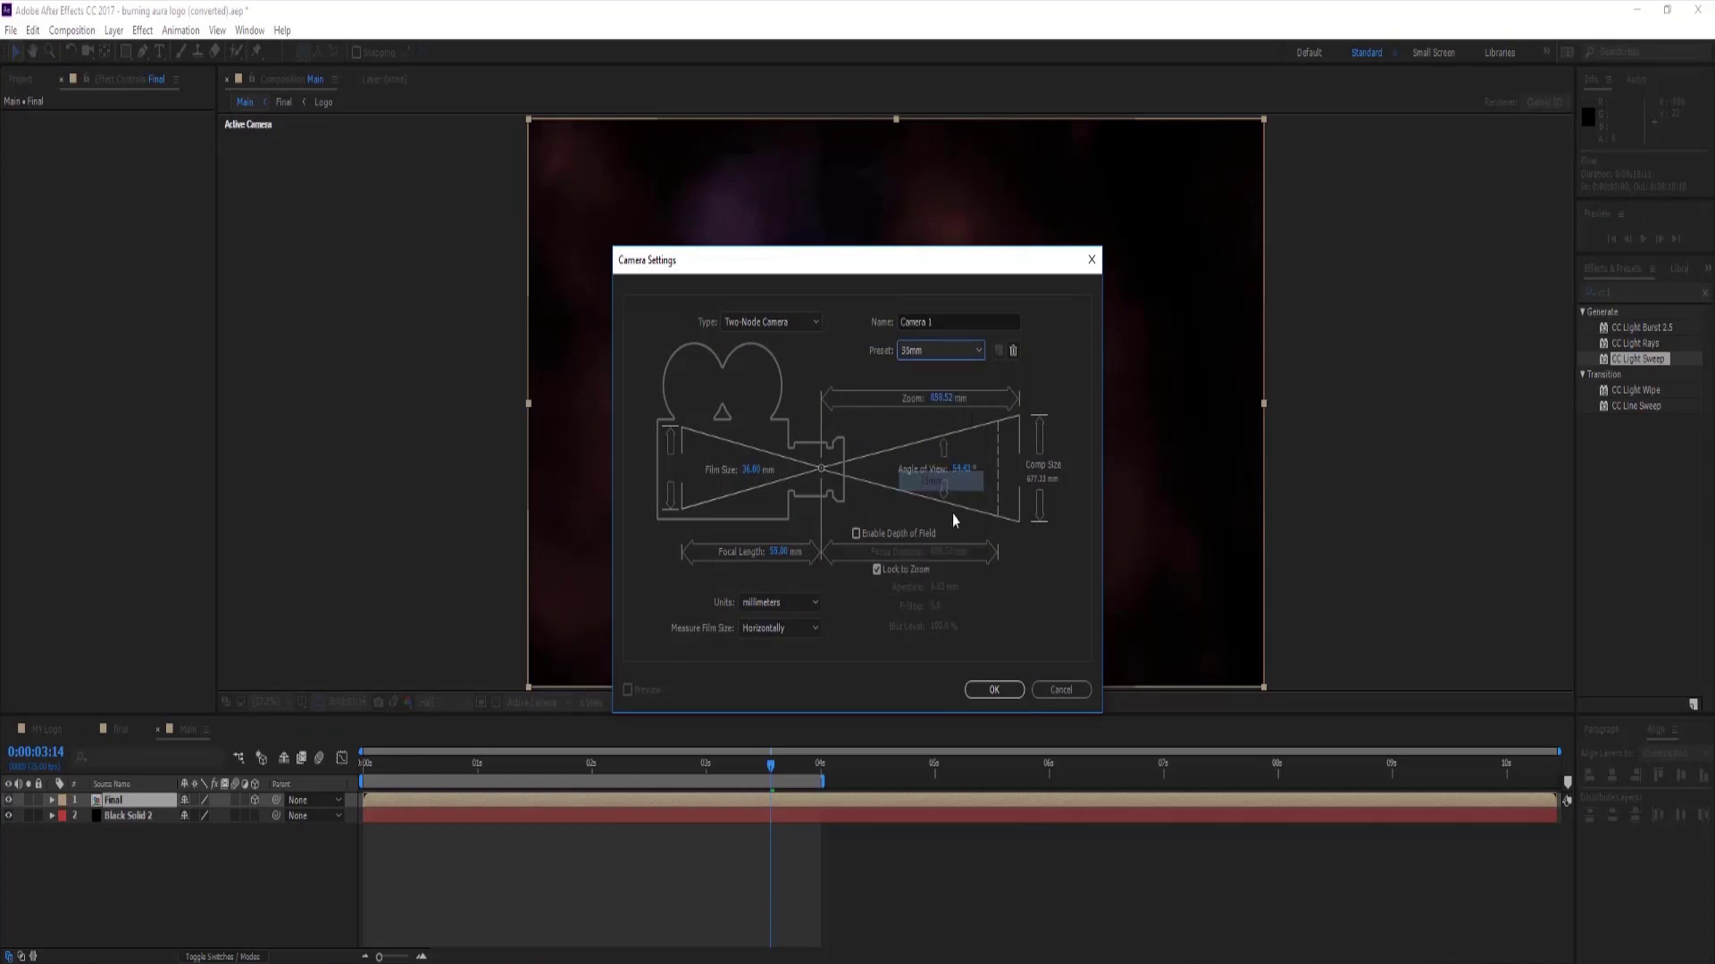
left_click(994, 689)
left_click(133, 879)
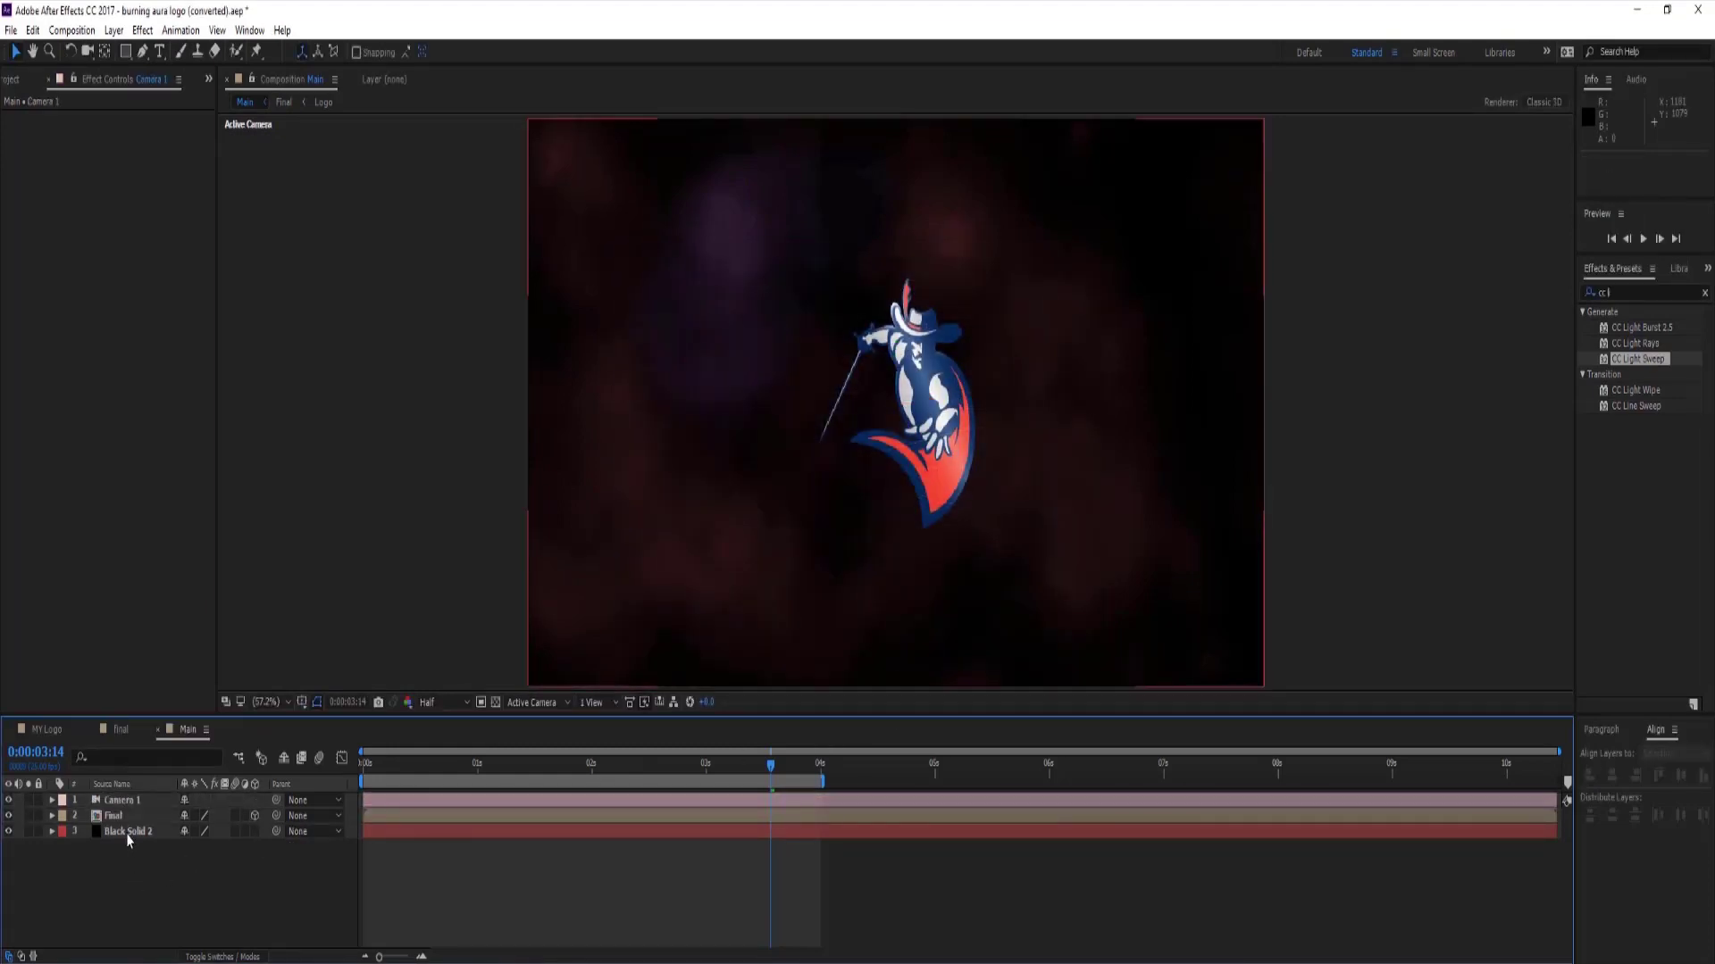
Show the Final layer's Position and scrub its Z value back to about -1867.
left_click(125, 816)
key("p")
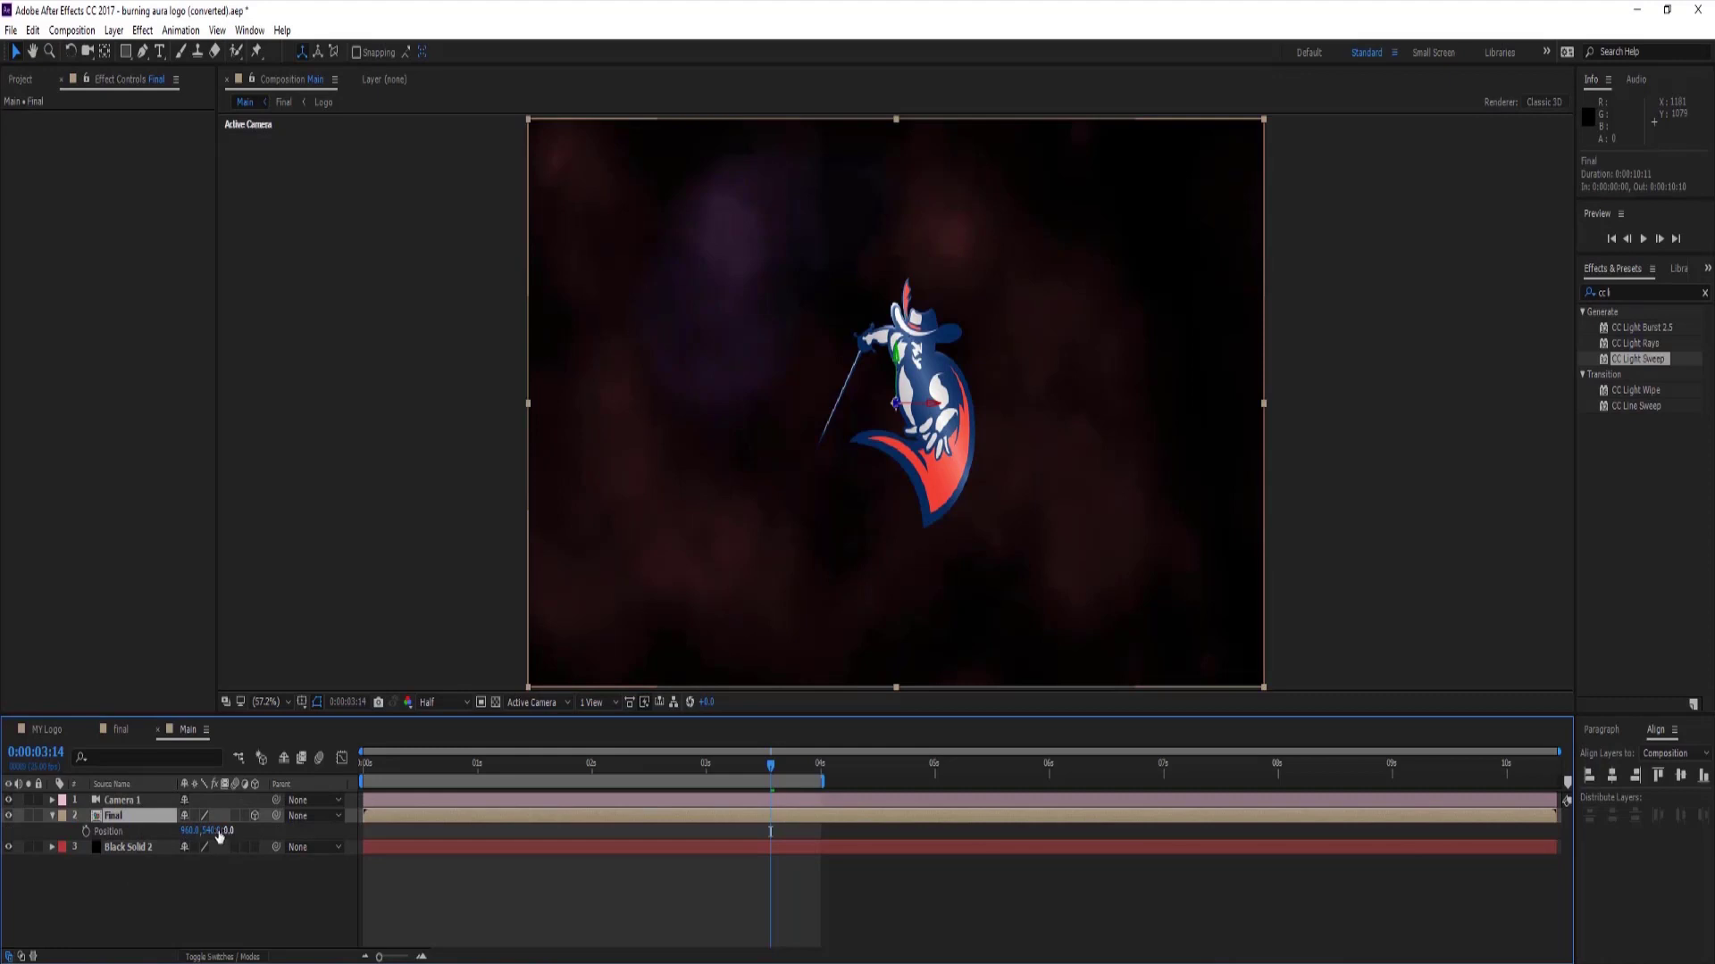
left_click_drag(219, 835, 89, 841)
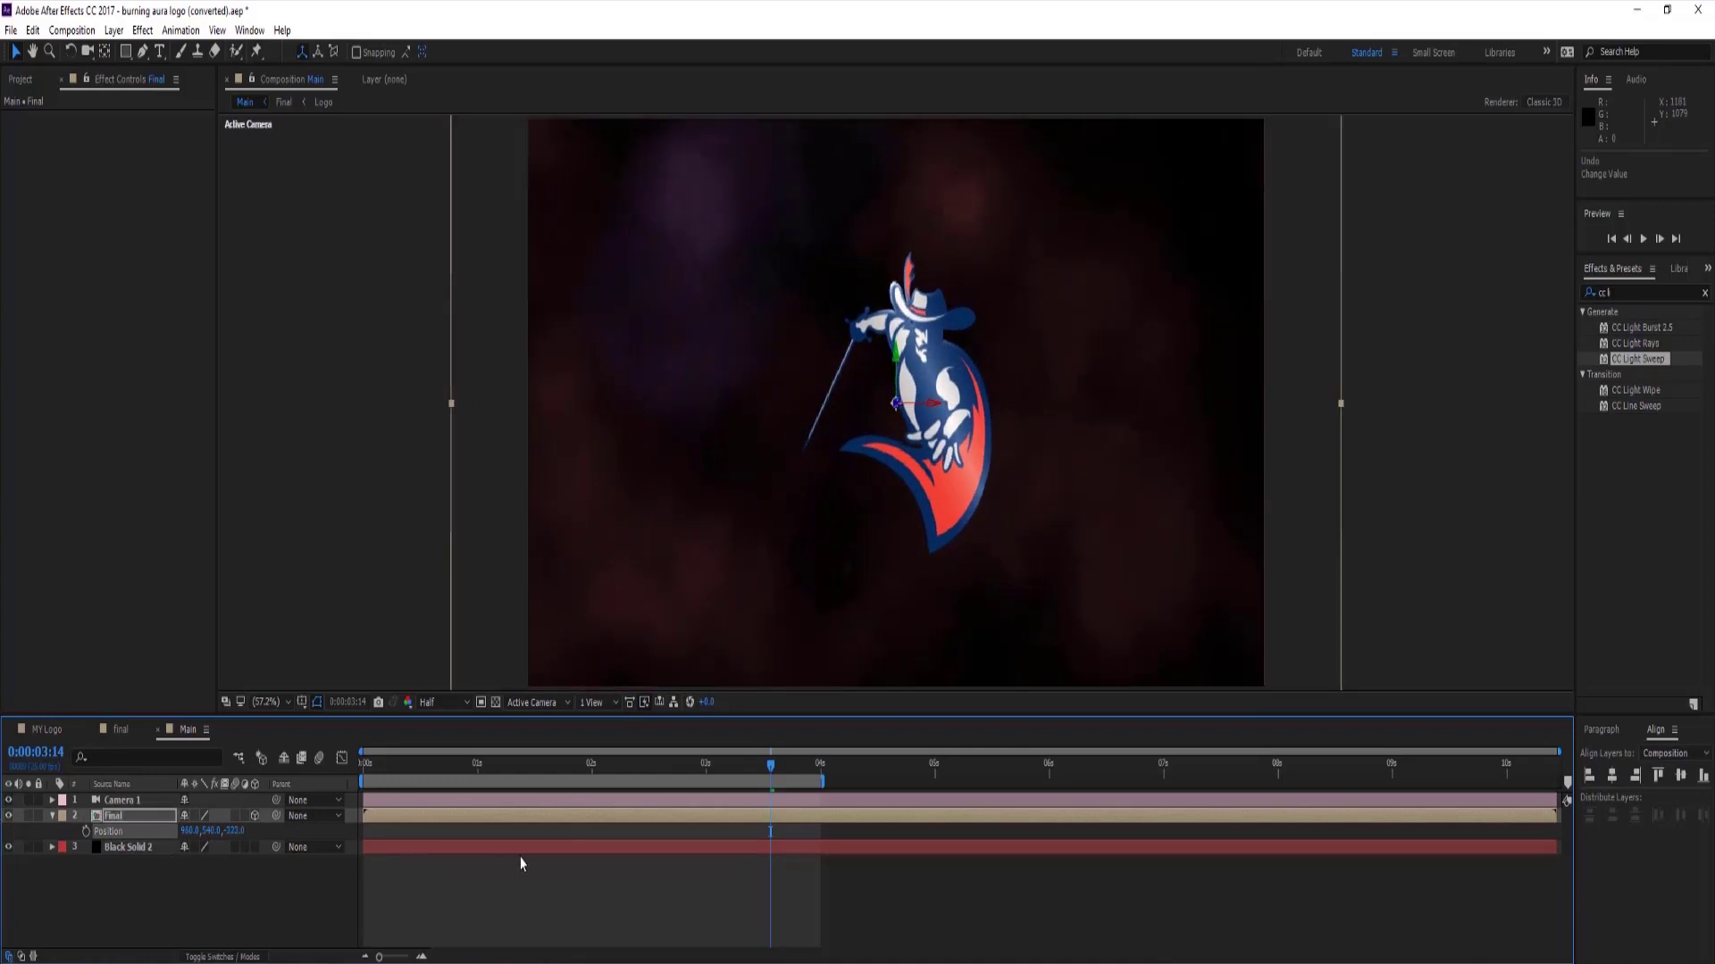
left_click_drag(774, 774, 507, 796)
left_click_drag(234, 832, 99, 833)
left_click_drag(234, 832, 125, 832)
left_click_drag(234, 831, 129, 836)
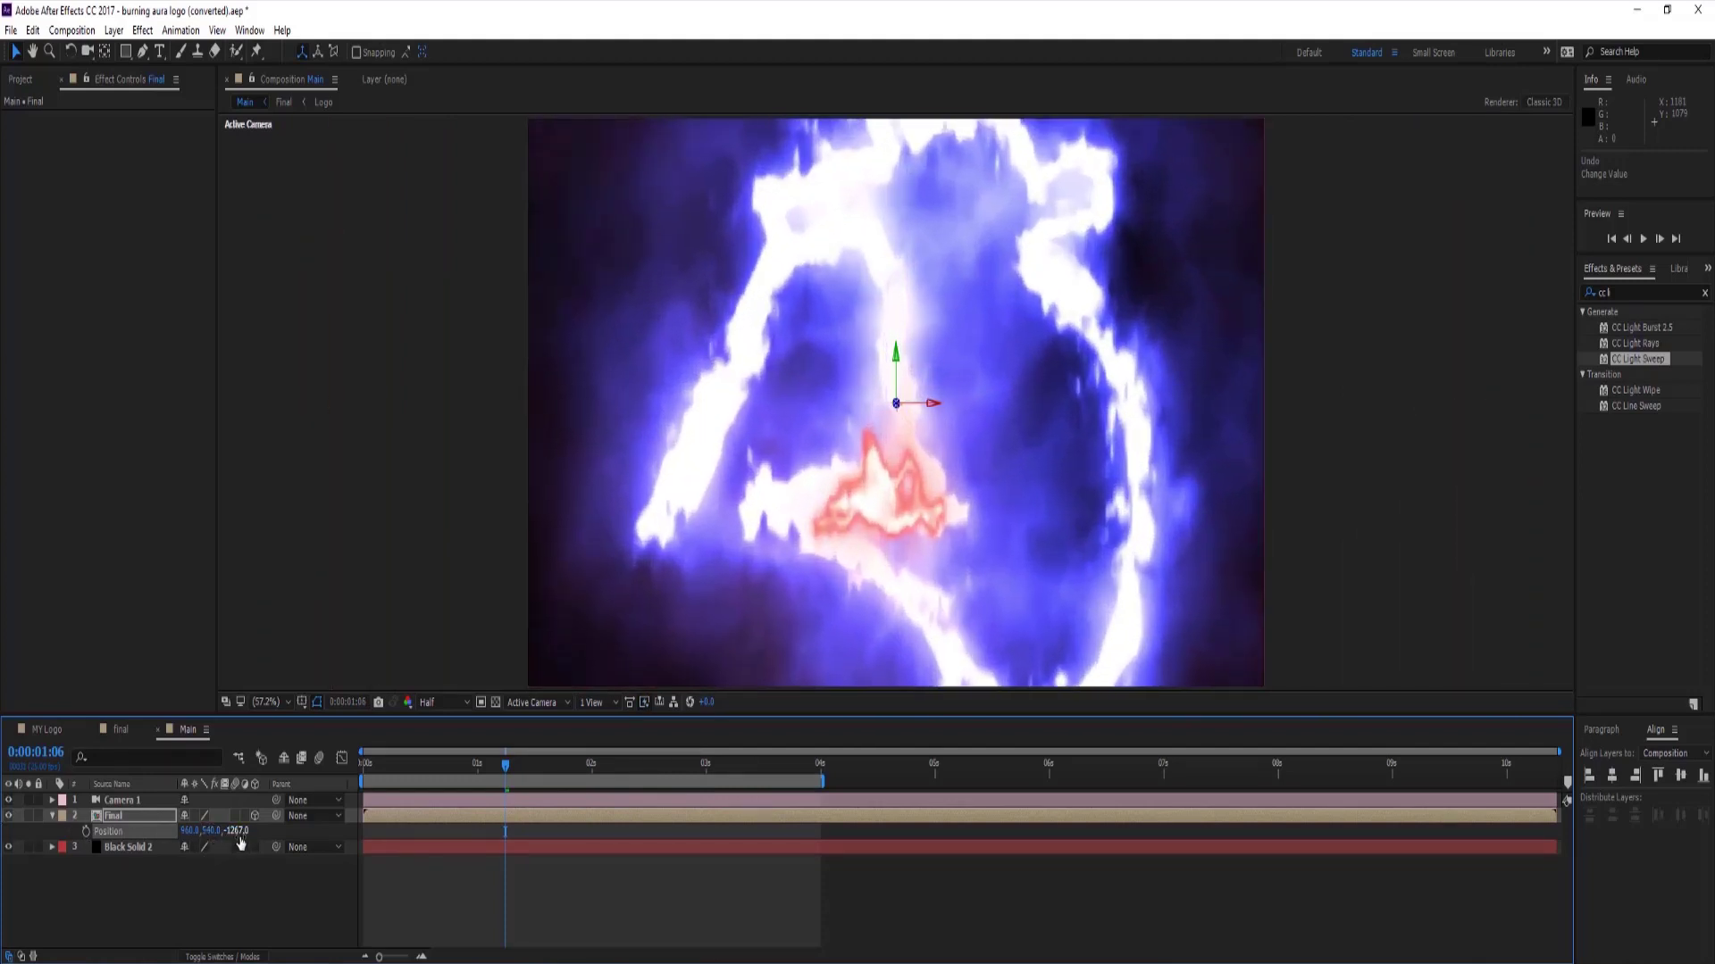
left_click_drag(237, 832, 40, 830)
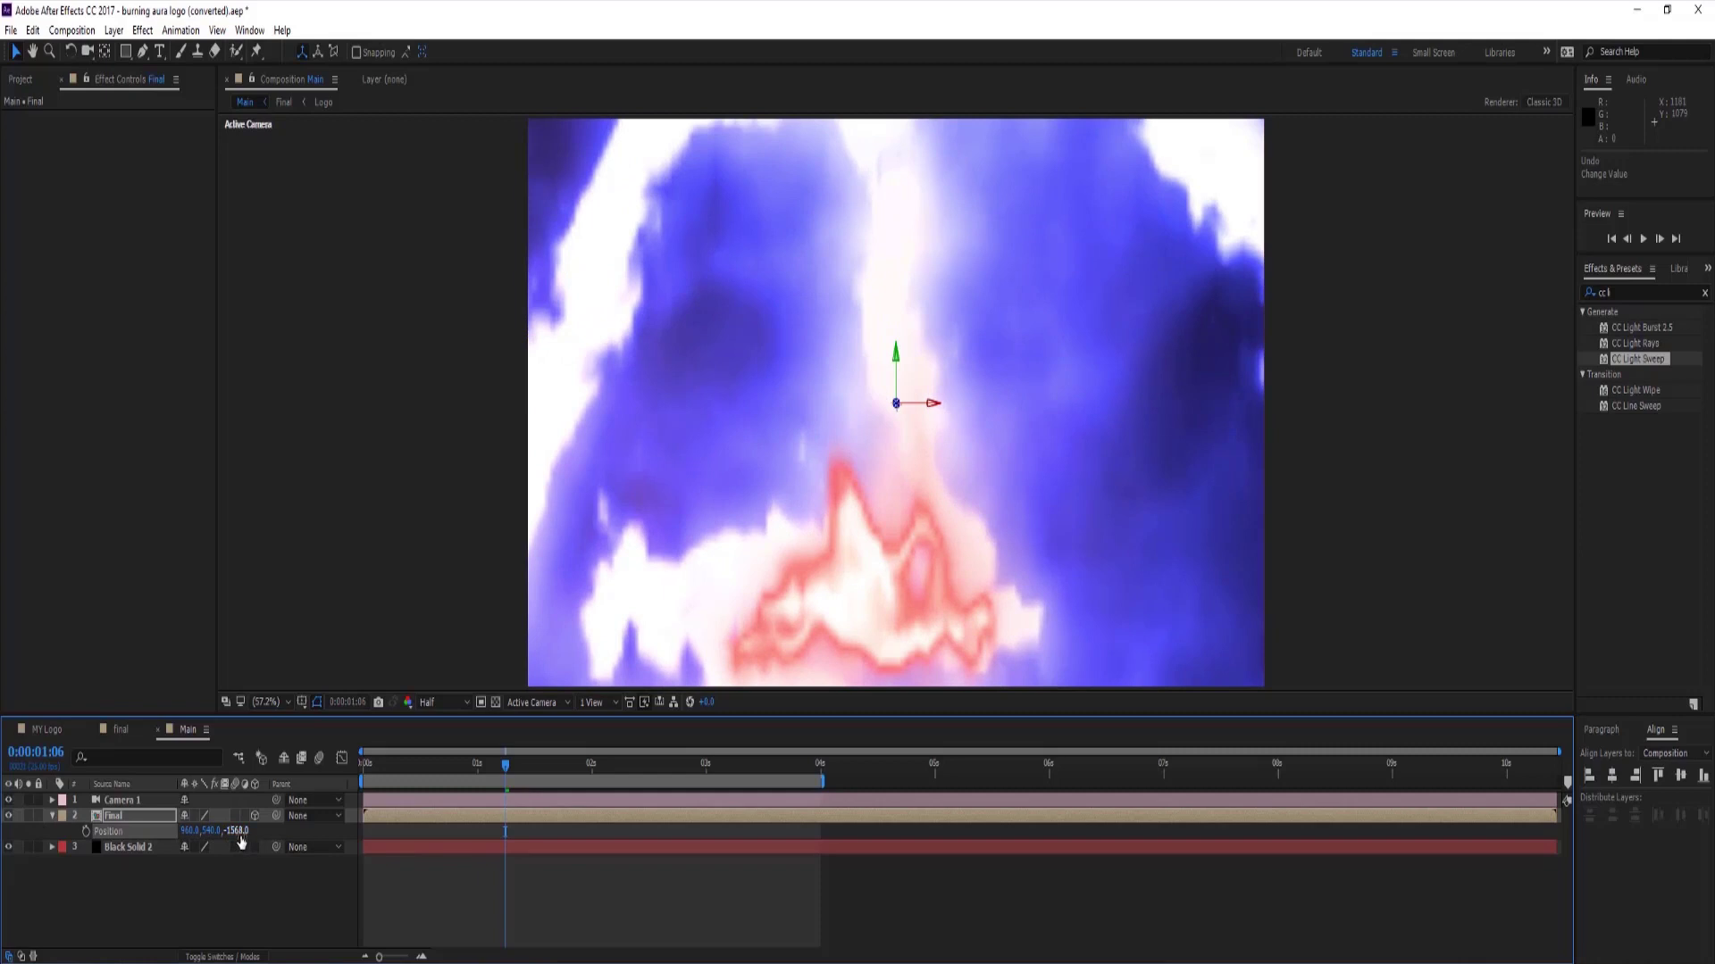
left_click_drag(237, 831, 401, 833)
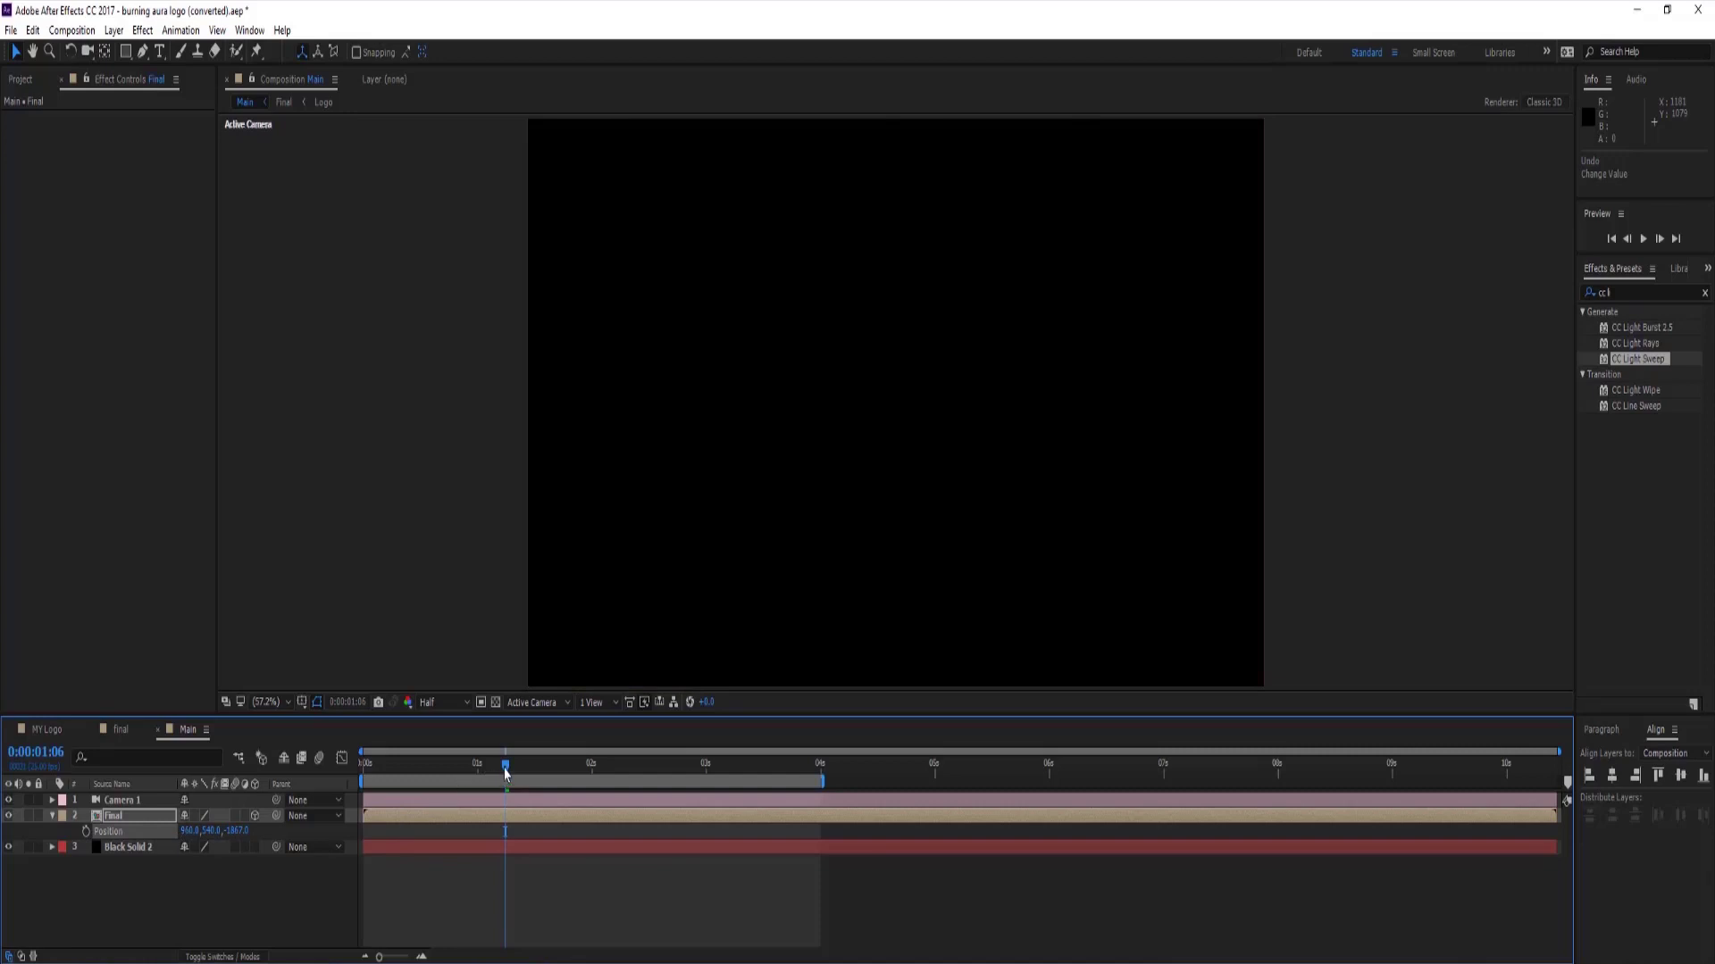
Set a Position keyframe at 0:00:00:00 and add a second one at 0:00:00:19.
left_click_drag(504, 770, 337, 772)
left_click(85, 831)
left_click_drag(365, 779, 451, 783)
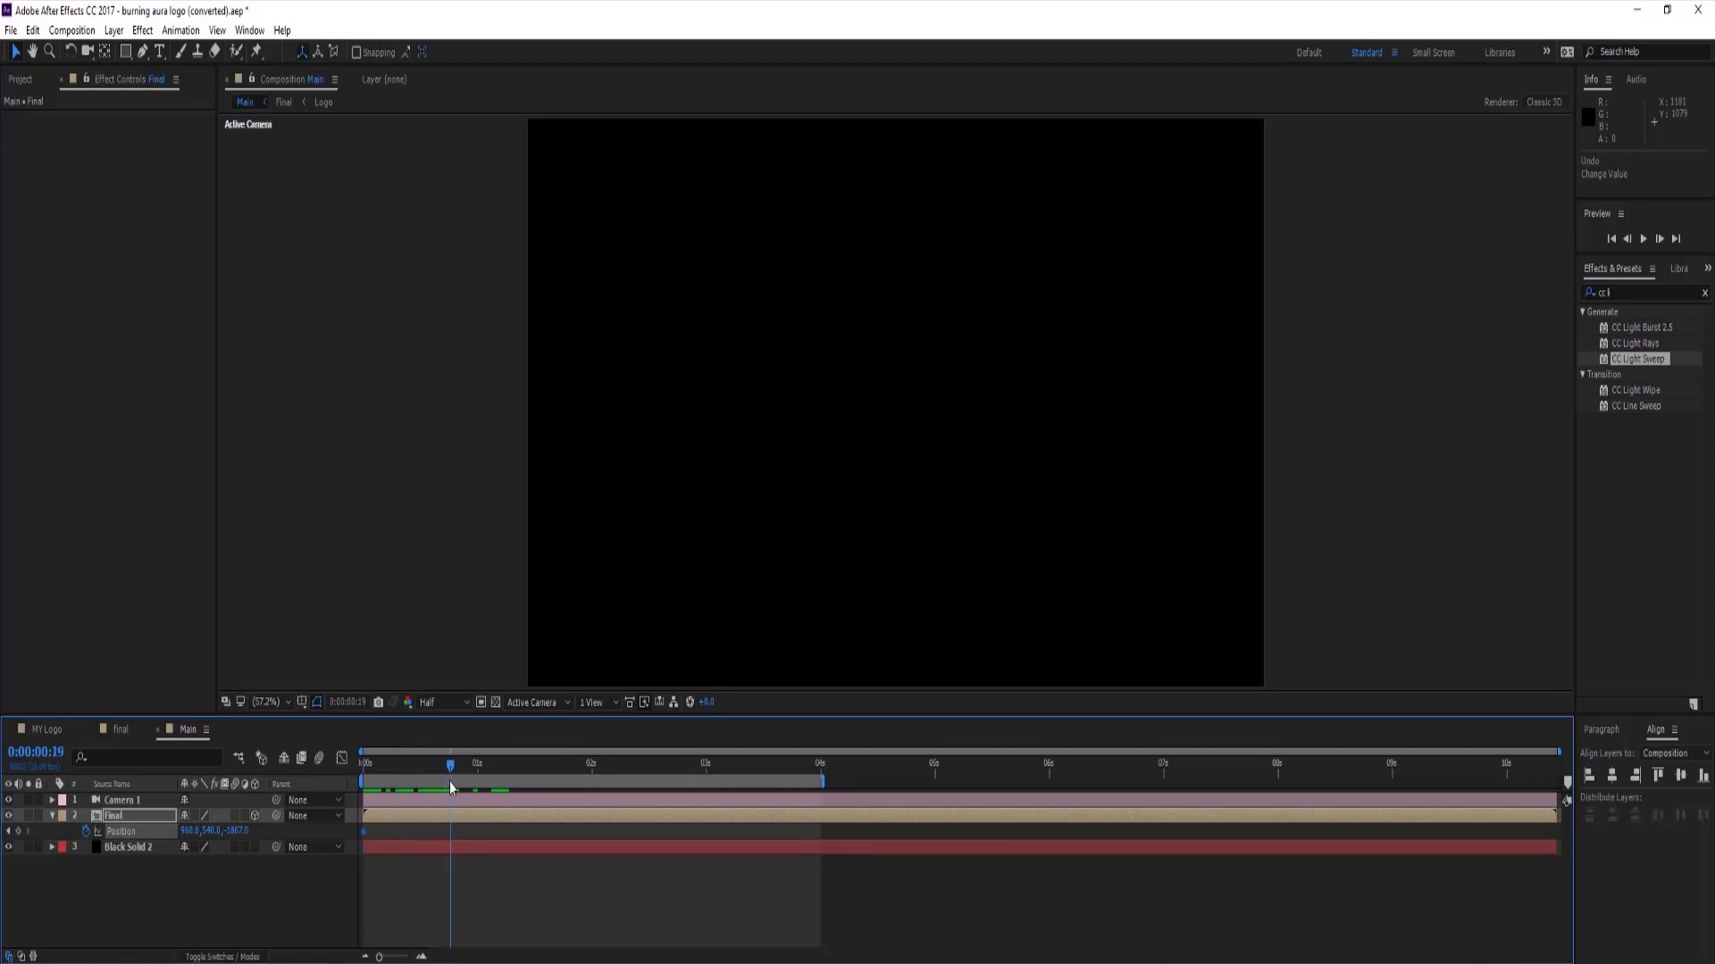
left_click_drag(242, 839, 173, 838)
Set the Final layer's Position Z to 0 at 0:00:00:19.
left_click(236, 832)
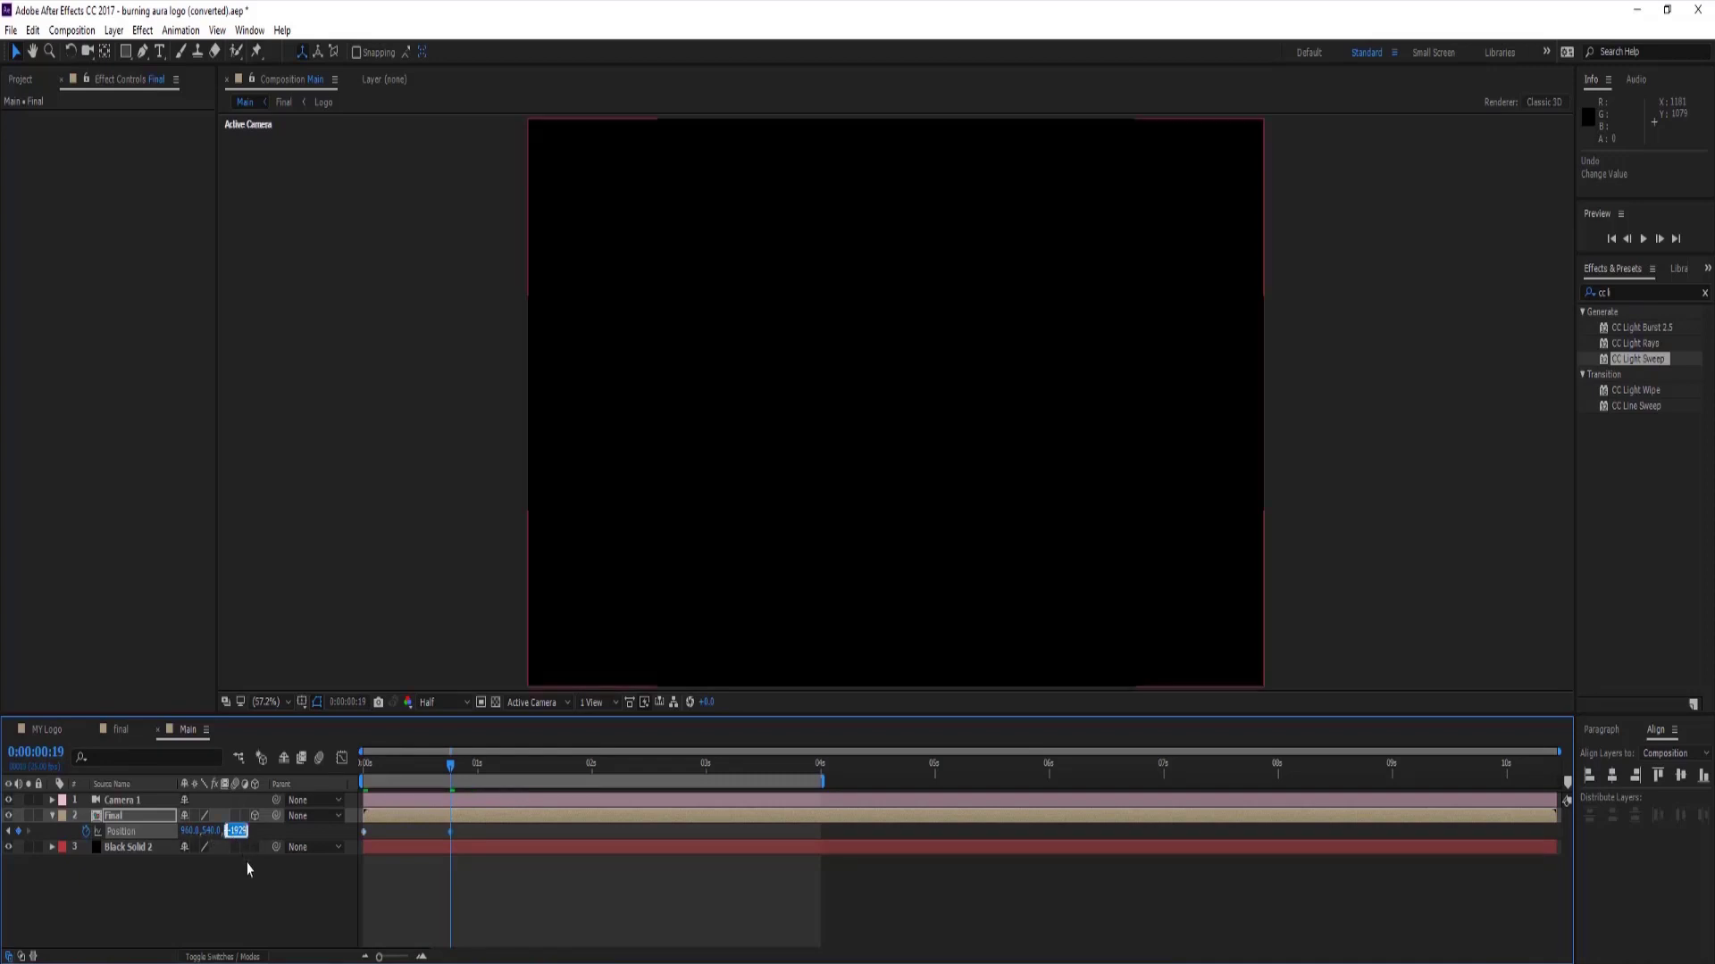
type("0")
left_click(250, 903)
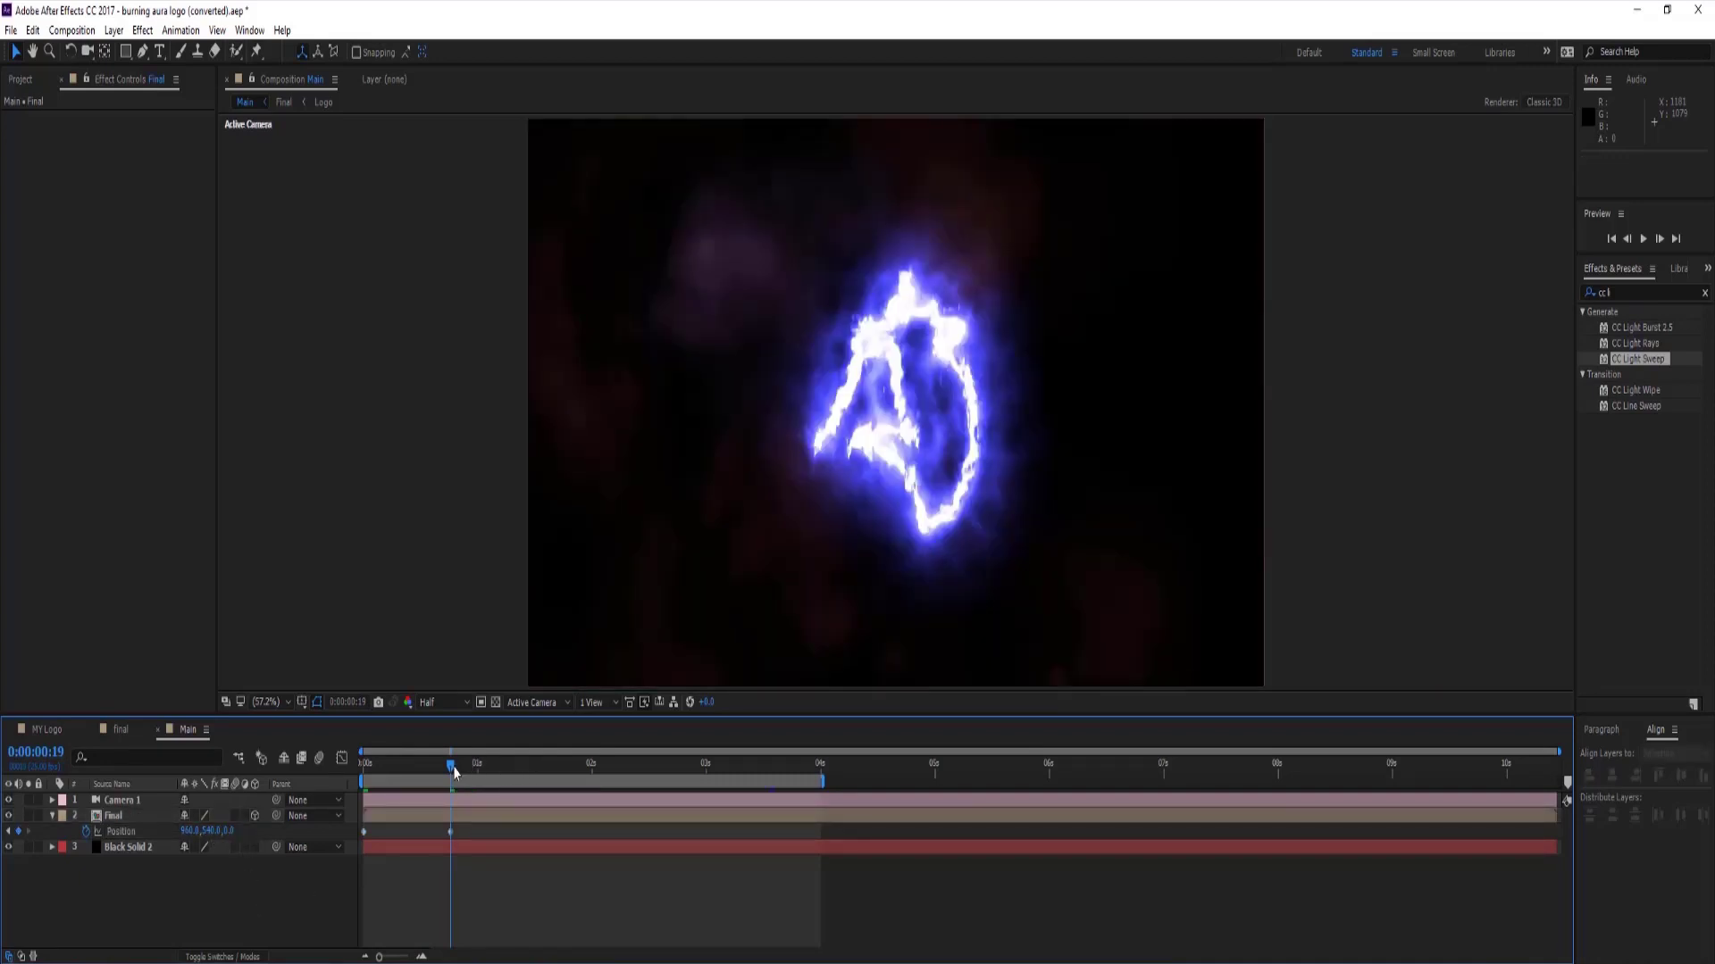
Apply Easy Ease In to both Position keyframes.
left_click_drag(465, 829, 411, 837)
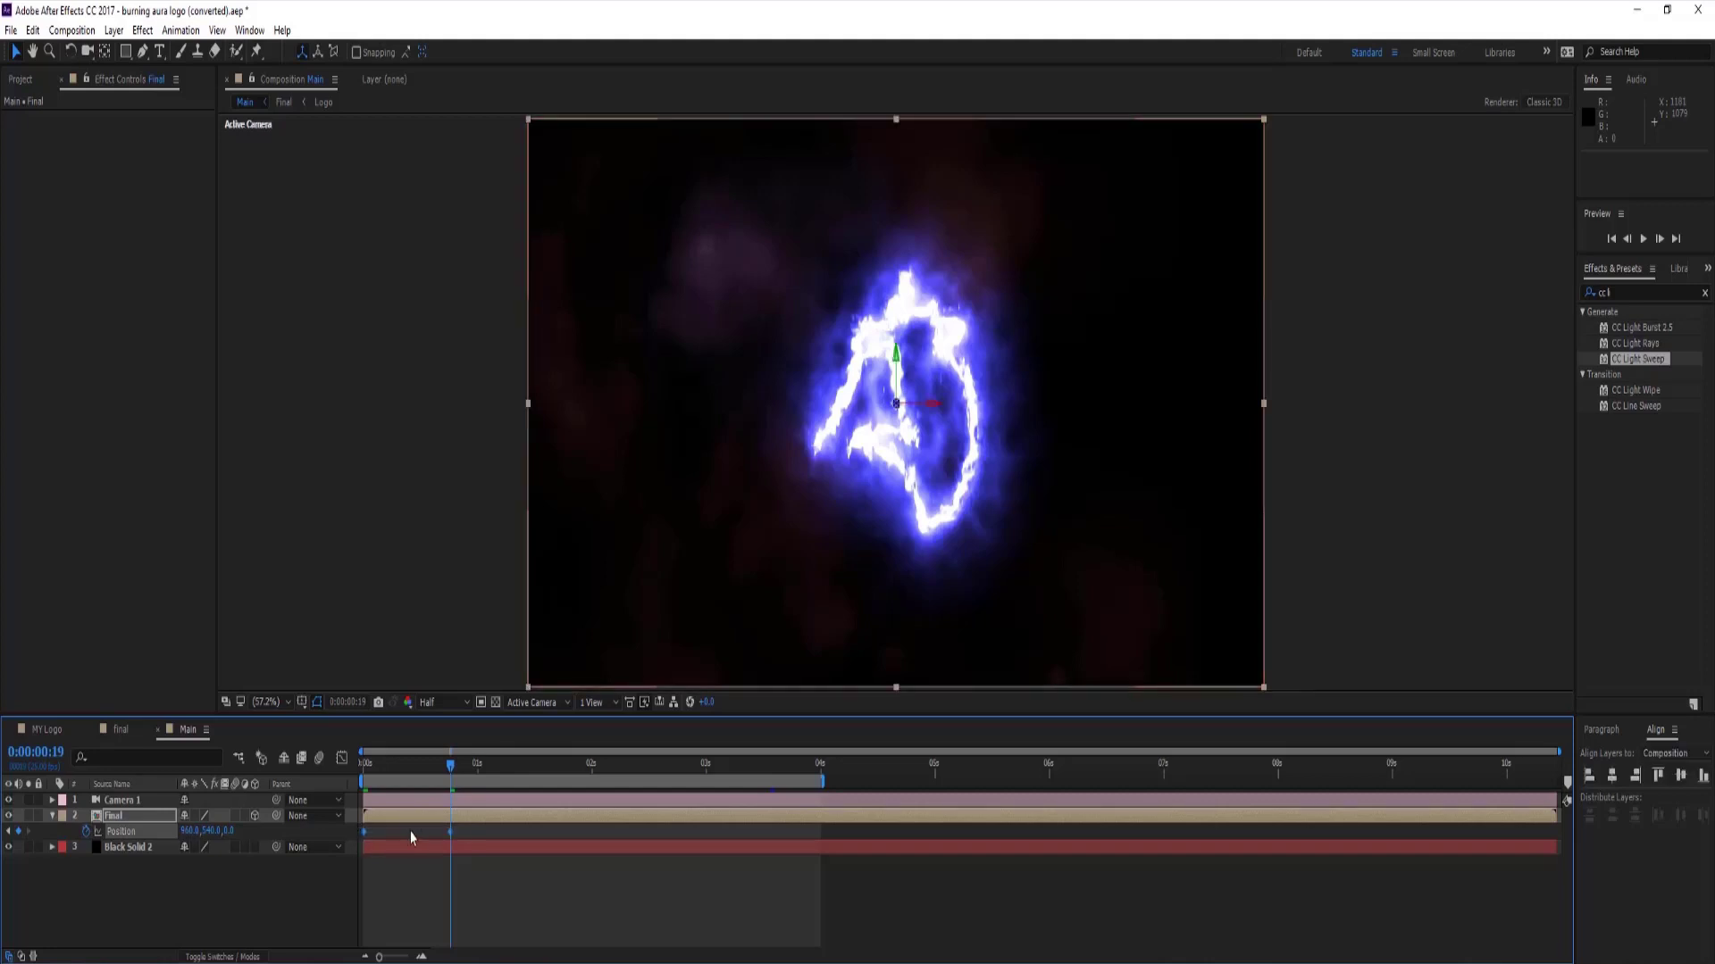
right_click(452, 837)
mouse_move(515, 820)
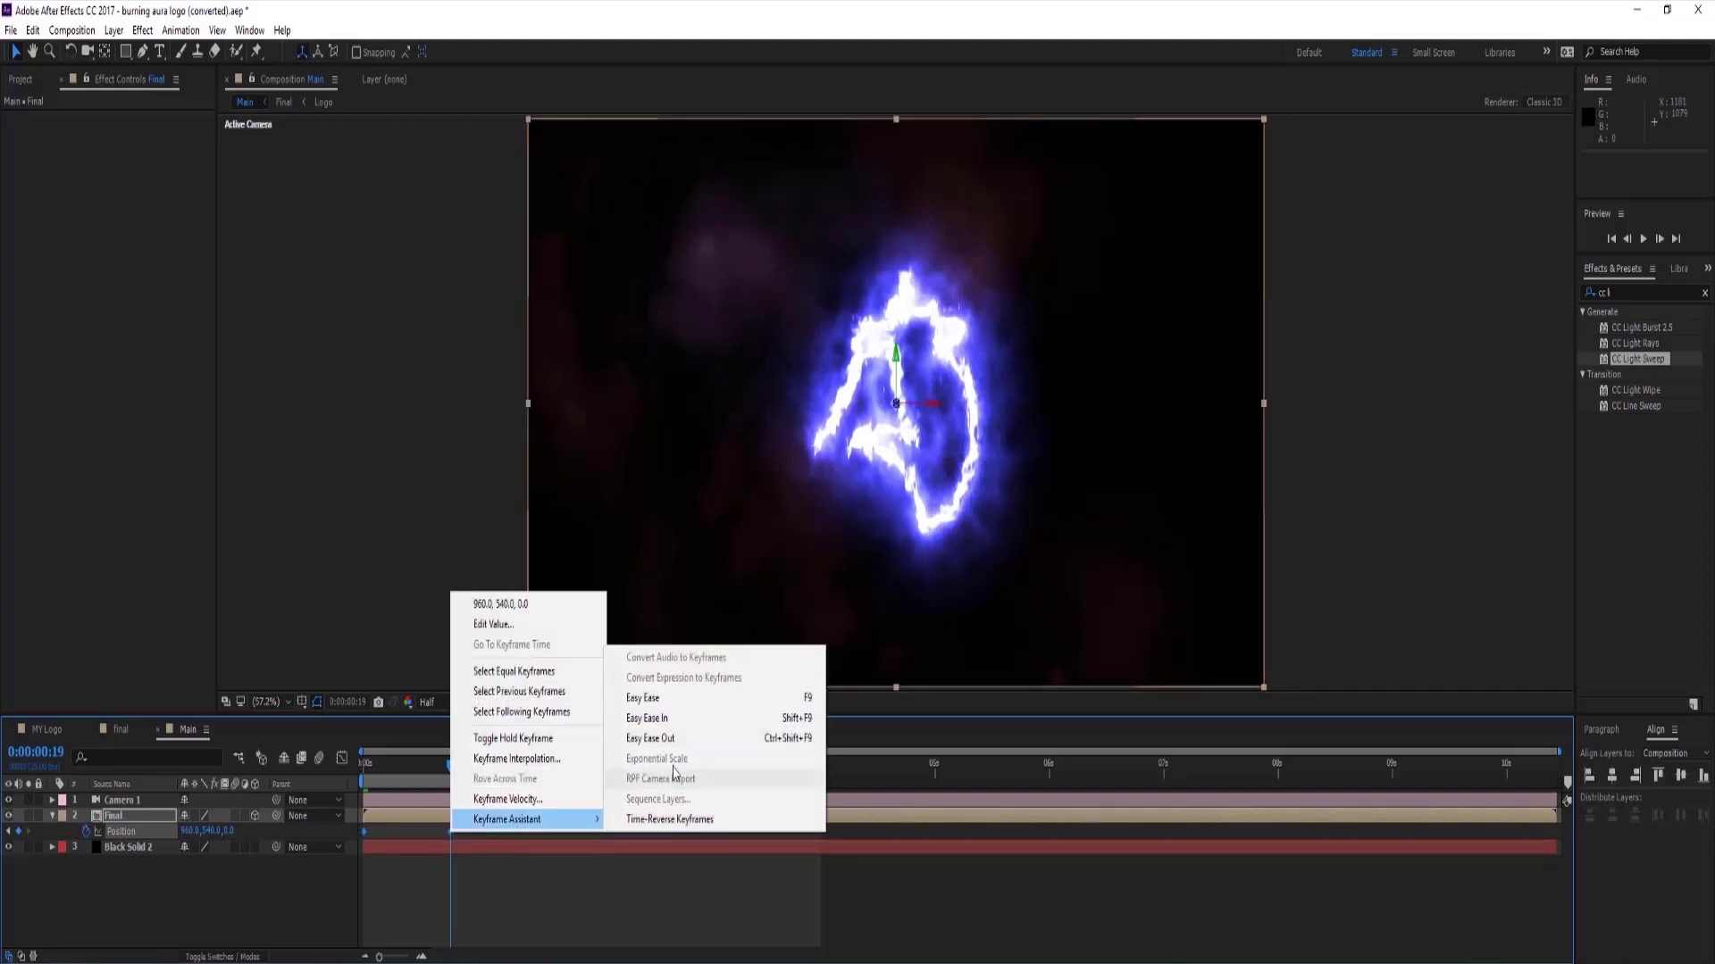
left_click(684, 719)
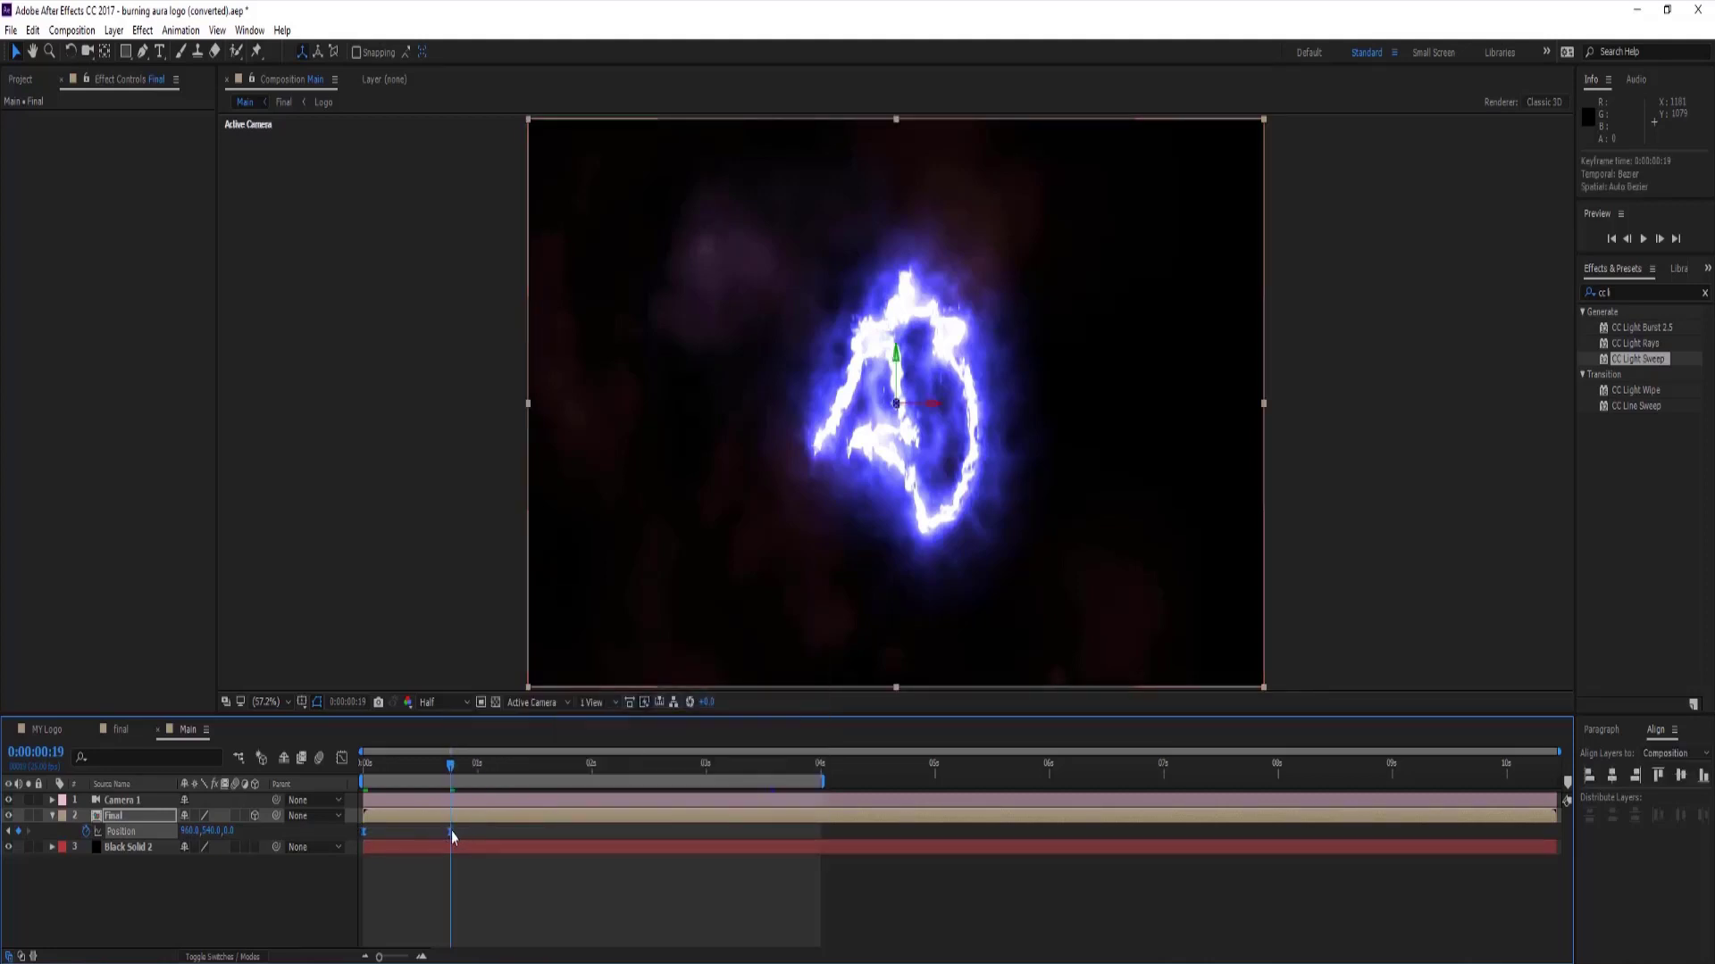
right_click(451, 838)
left_click(422, 865)
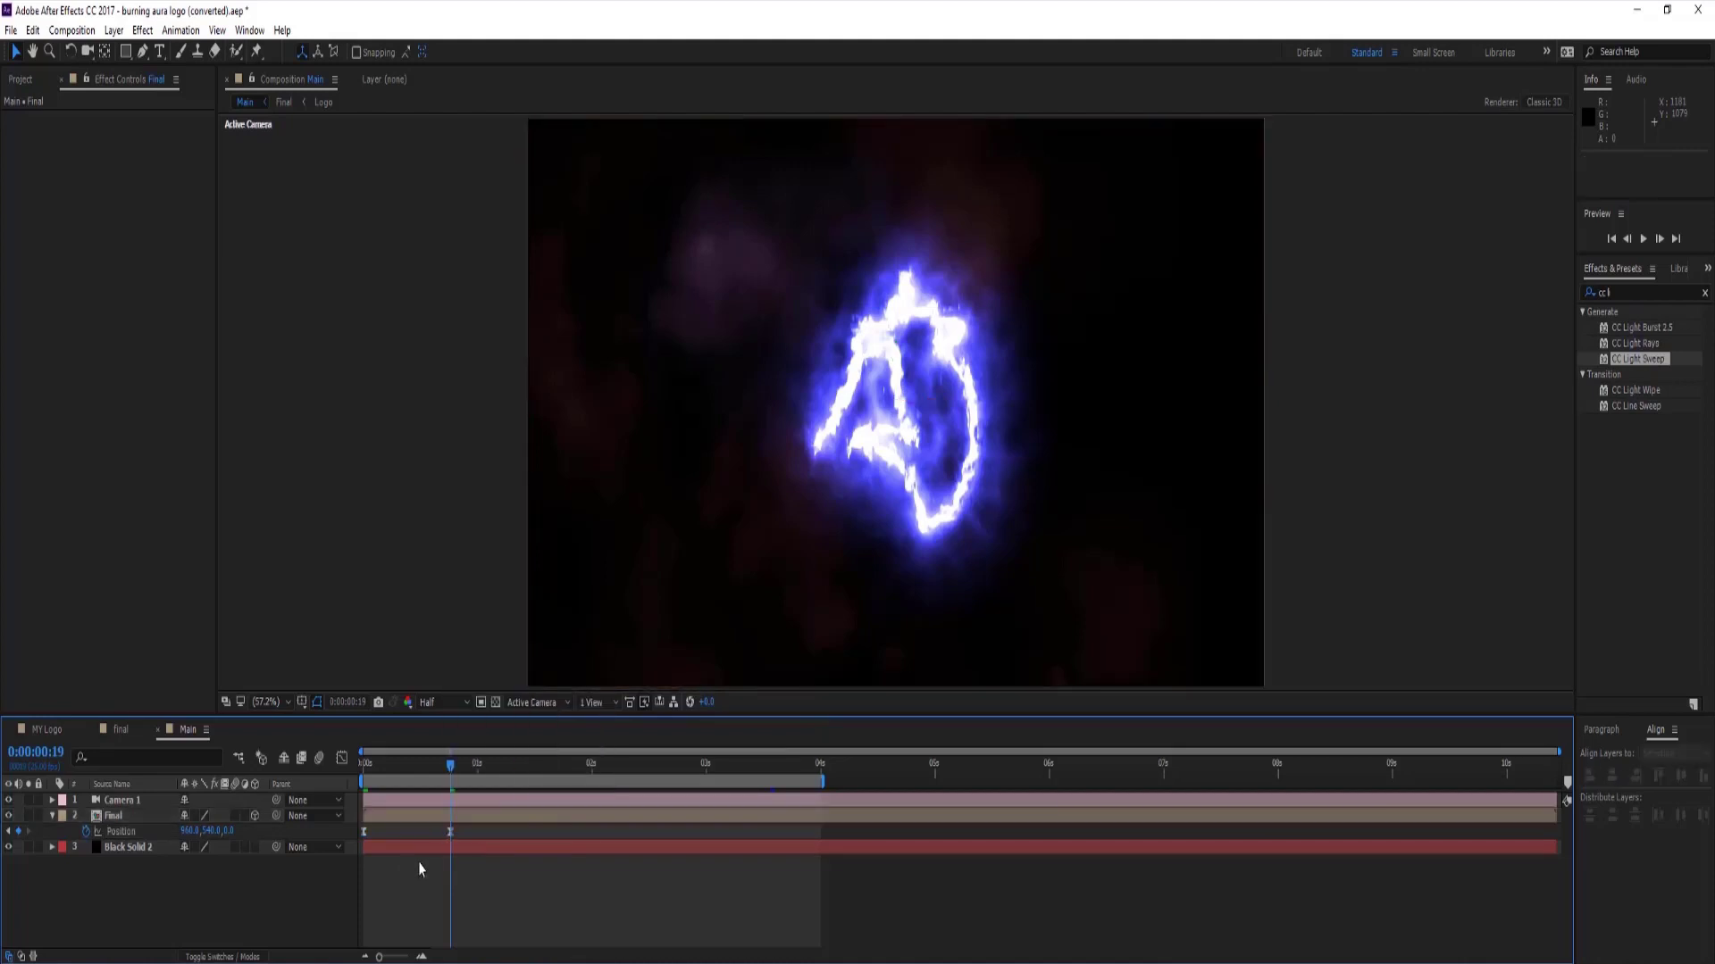
Inspect the eased speed curve of both keyframes in the Graph Editor.
left_click_drag(468, 833, 353, 827)
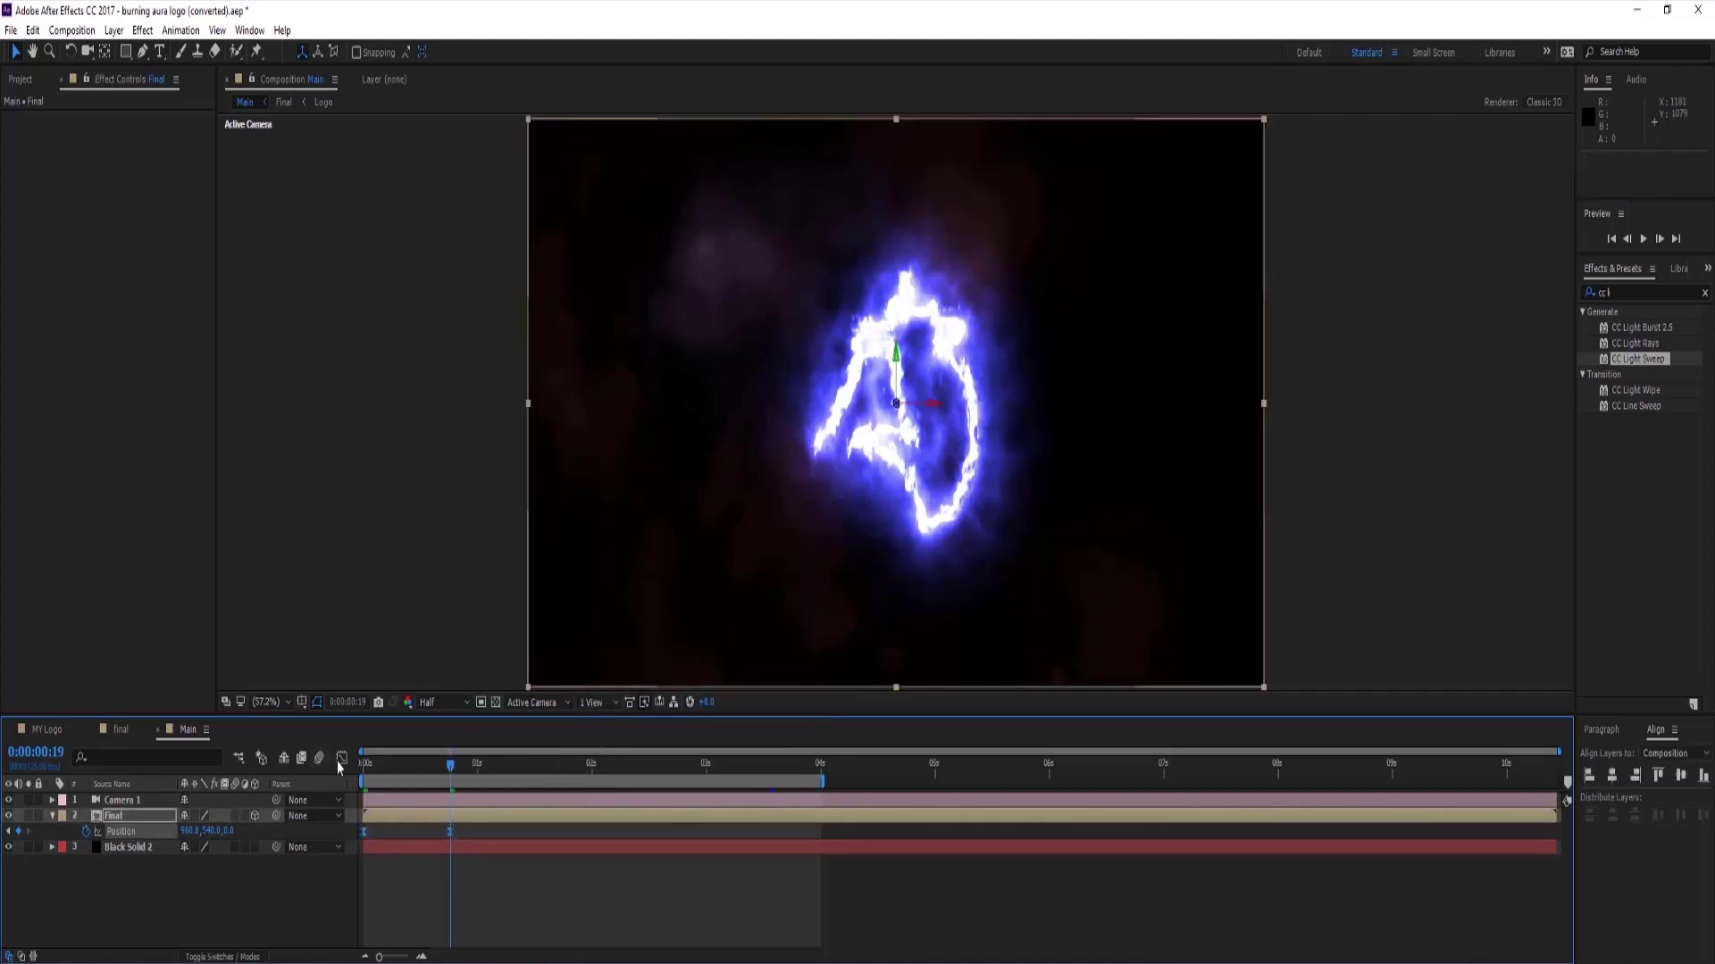
left_click(342, 758)
left_click_drag(490, 873, 437, 910)
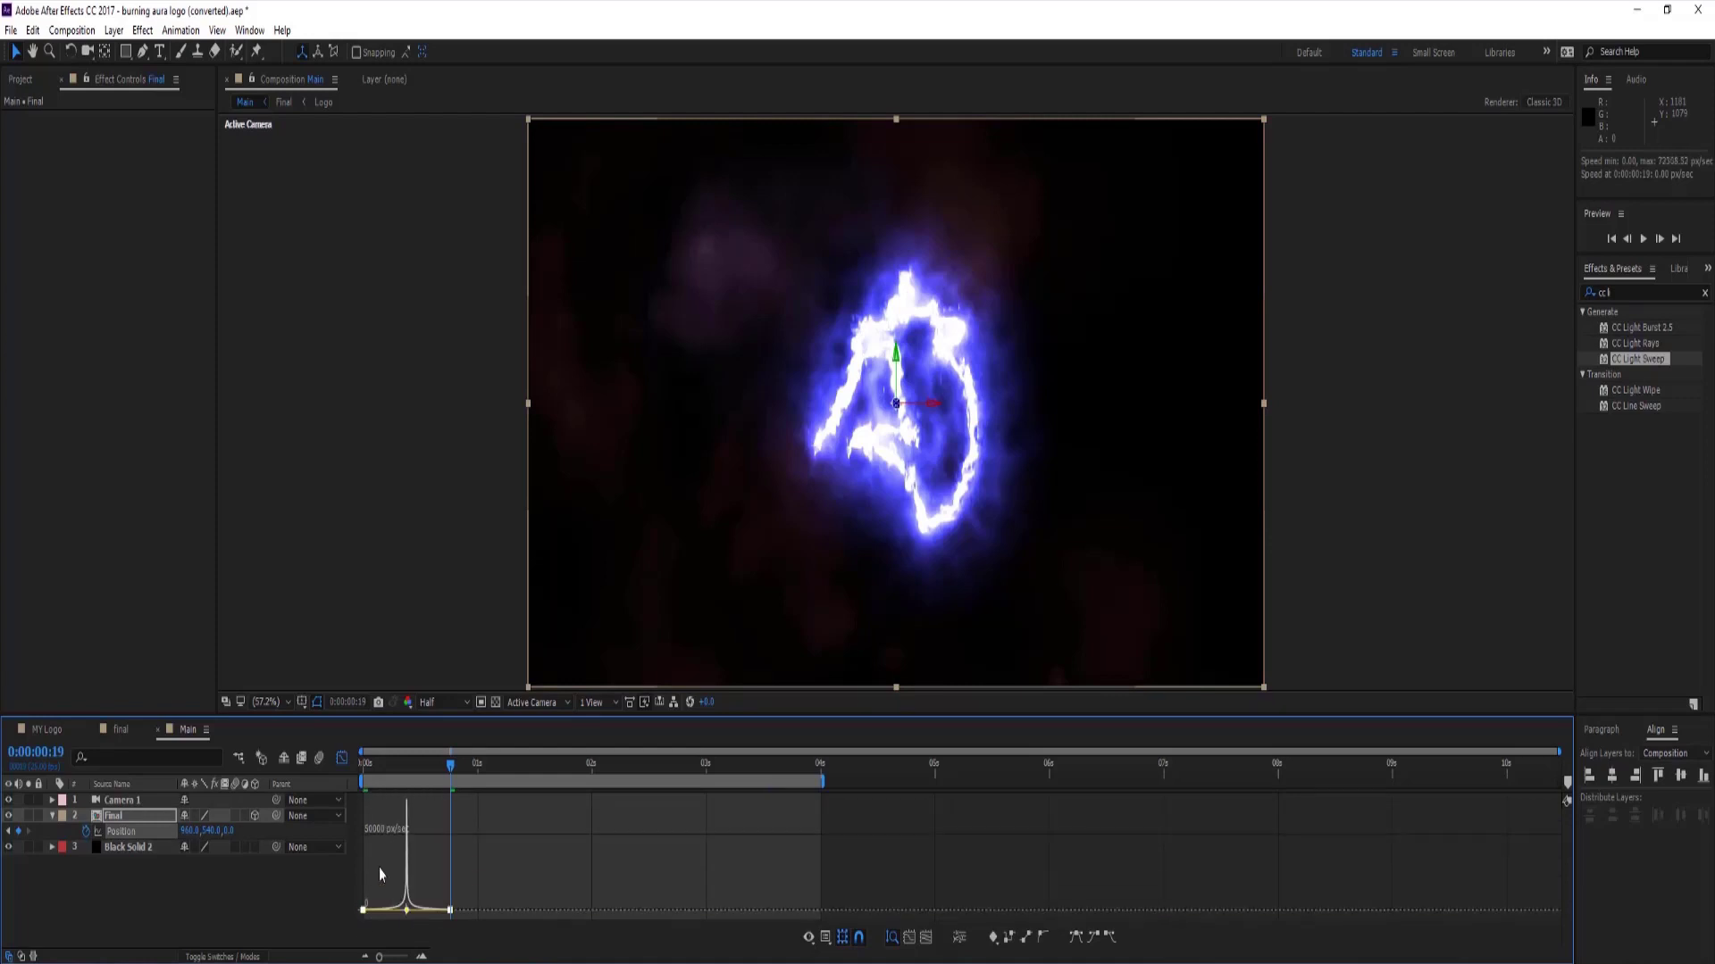
left_click(342, 758)
left_click(384, 856)
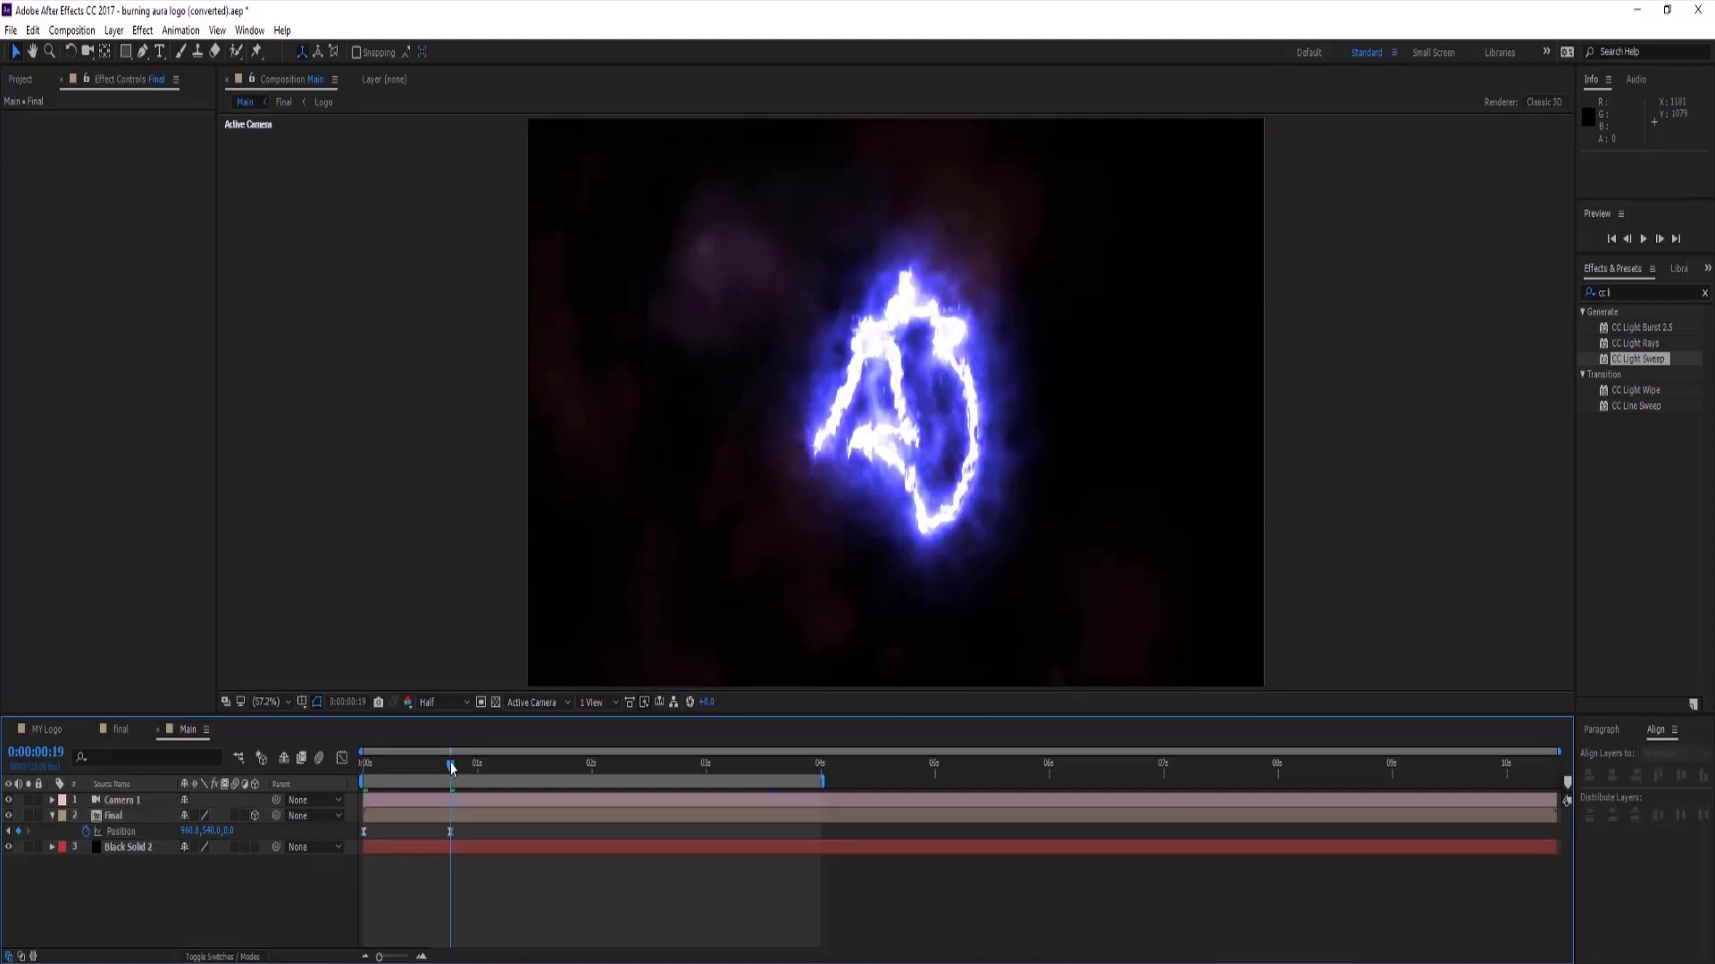
Show the Final layer's rotation and keyframe its Z Rotation.
left_click_drag(451, 768, 340, 776)
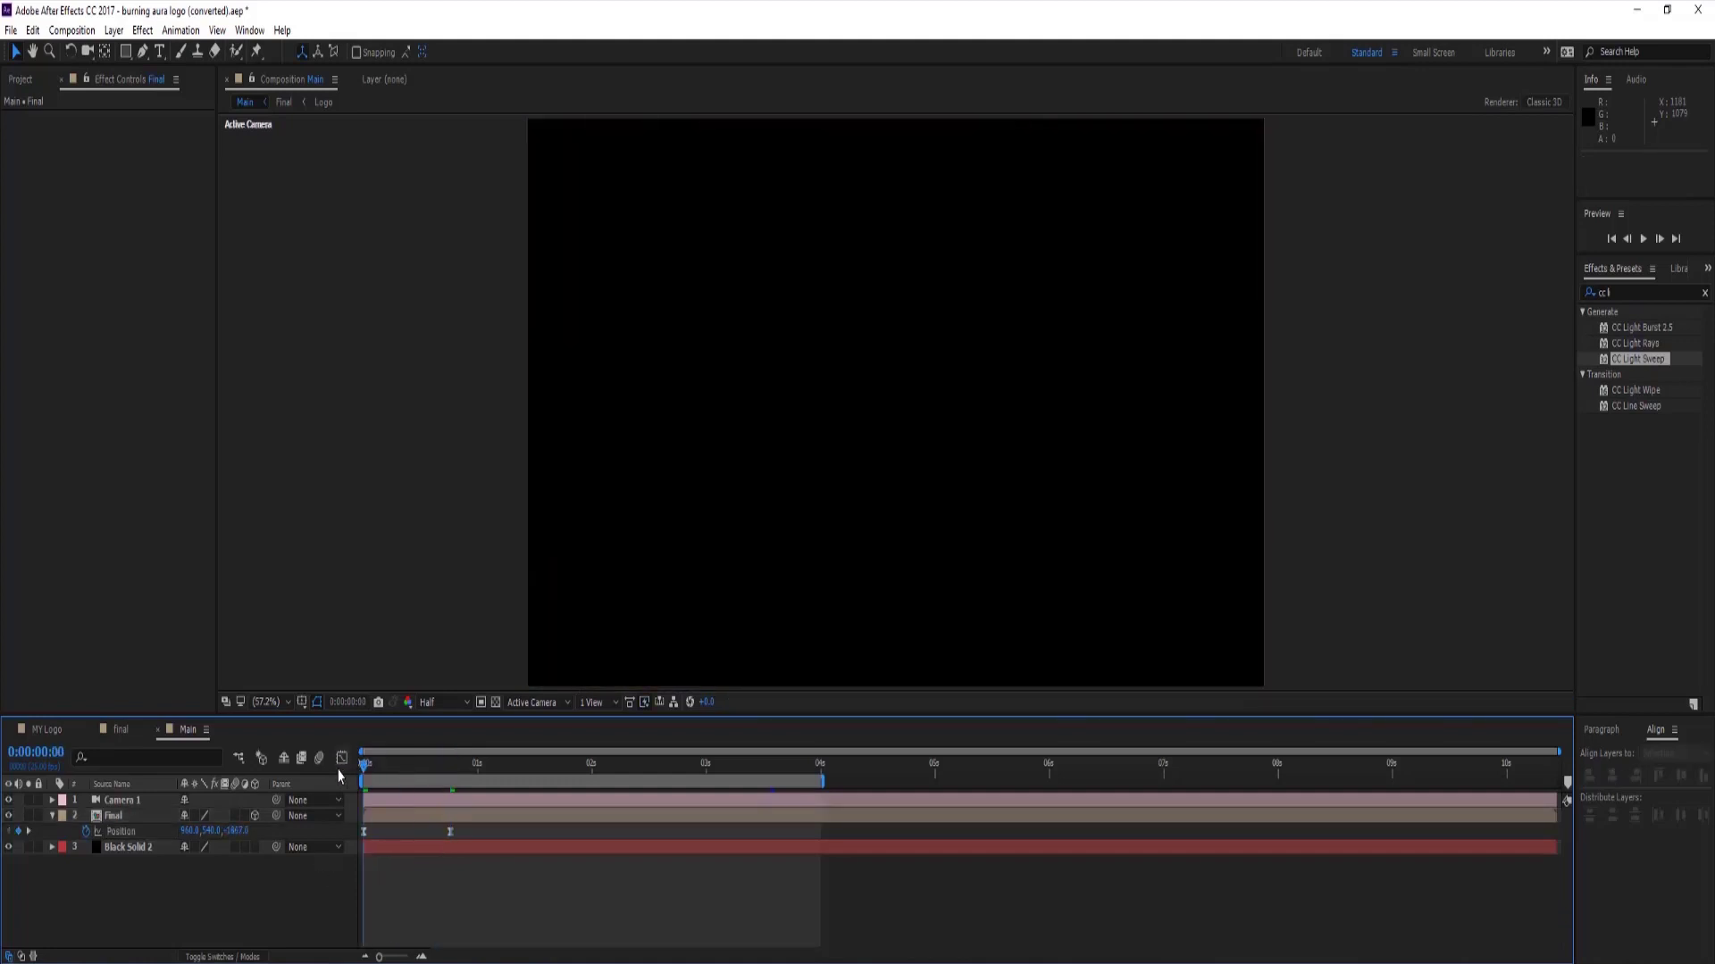
left_click(136, 819)
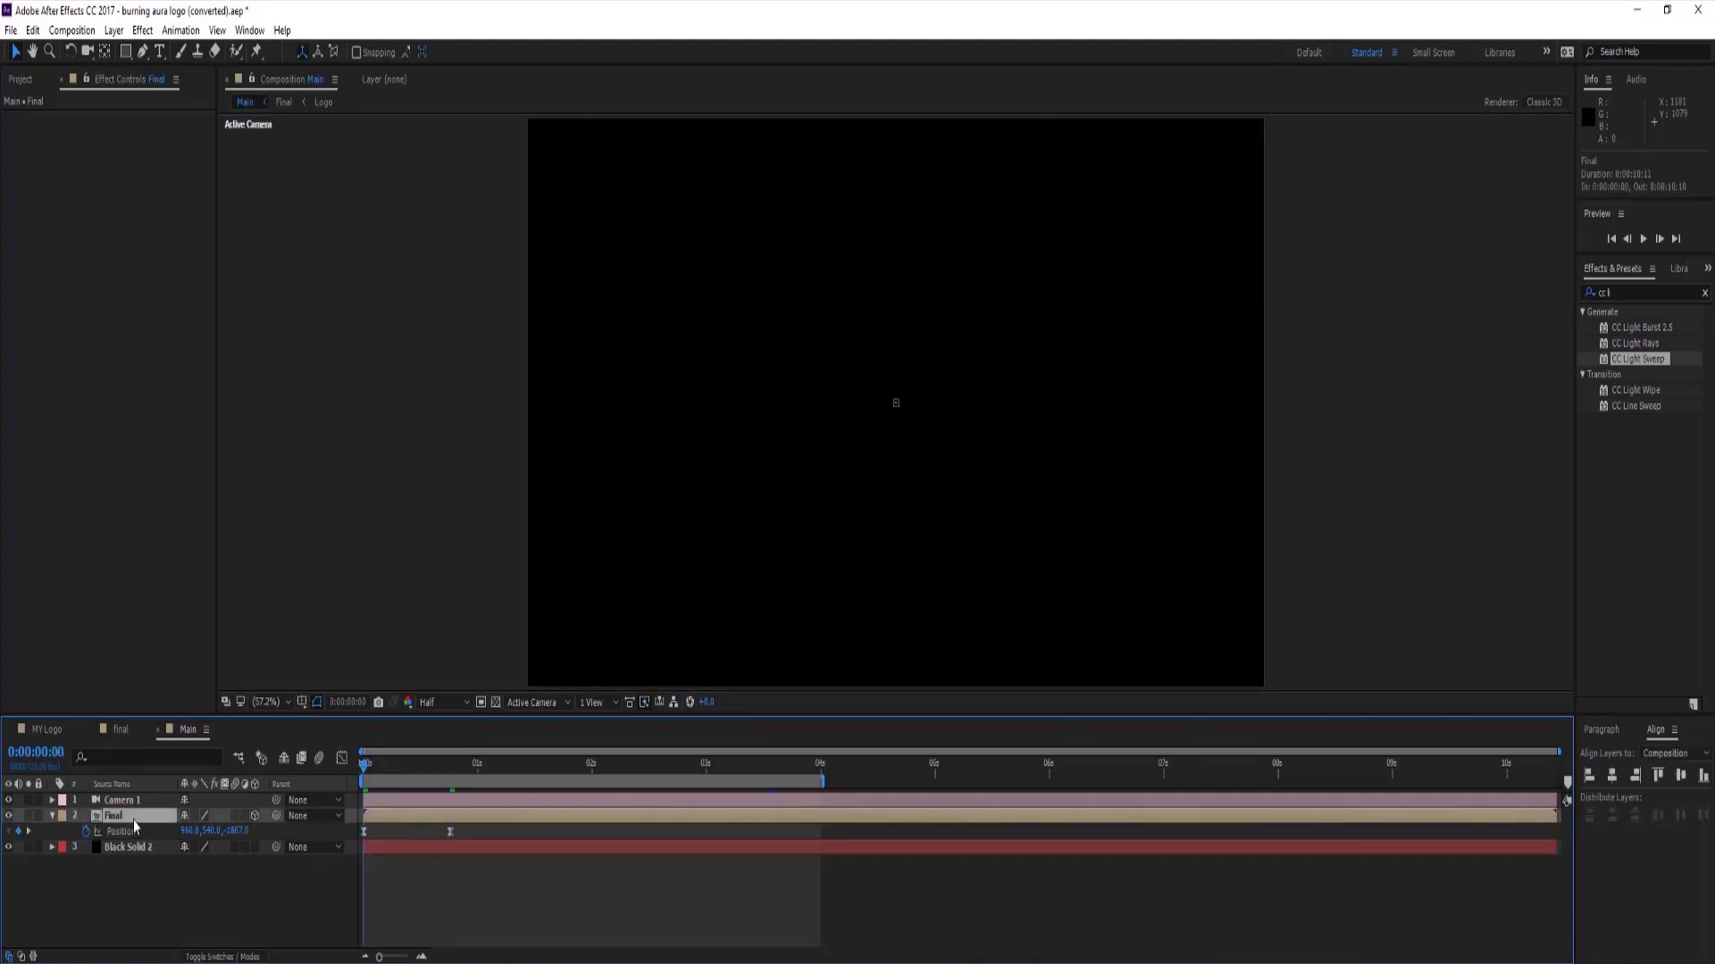
key("r")
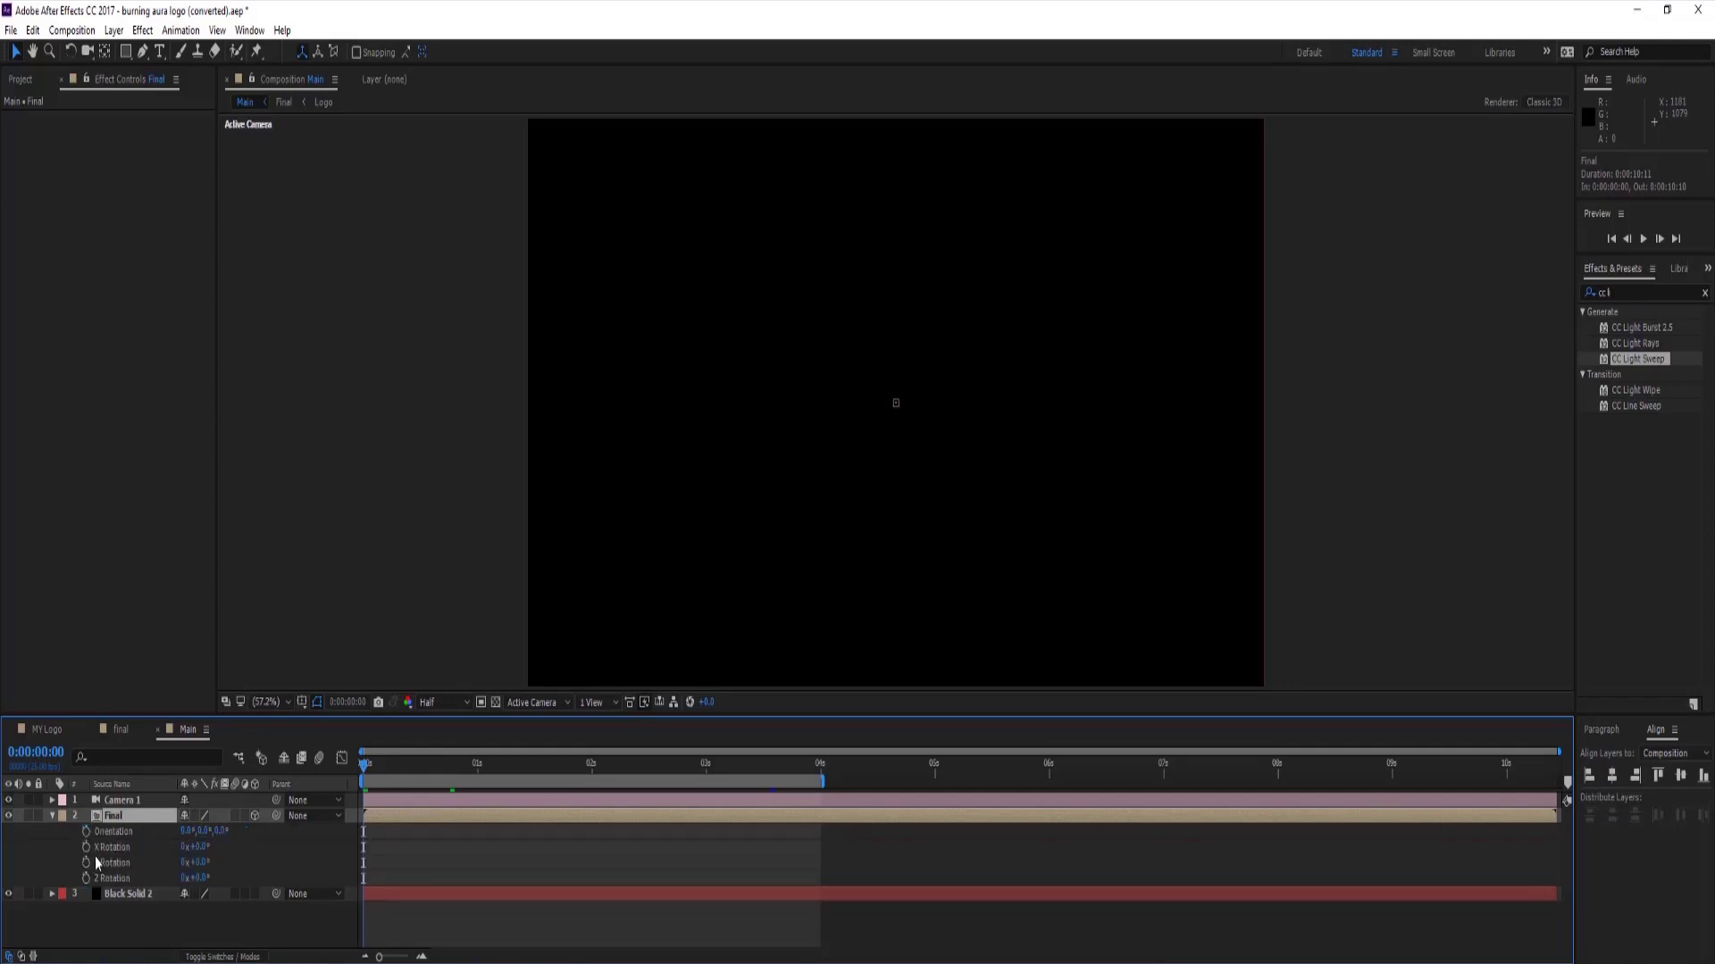
left_click_drag(369, 779, 482, 768)
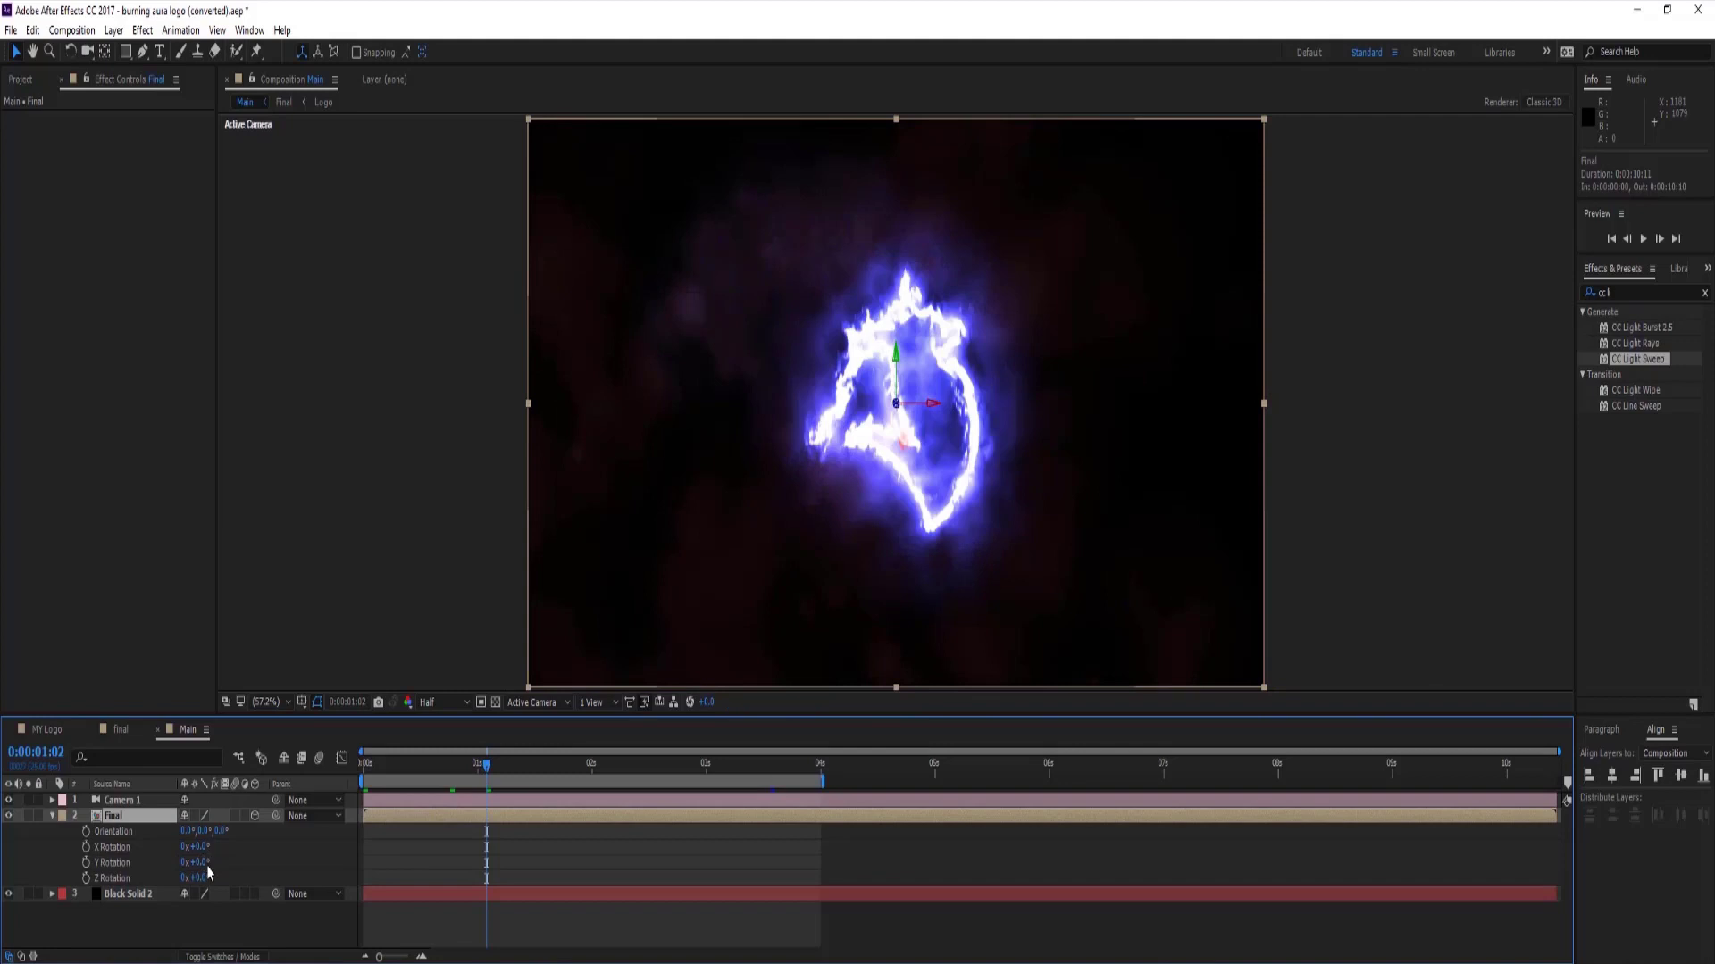
key("ctrl+z")
left_click_drag(196, 878, 294, 873)
left_click(86, 878)
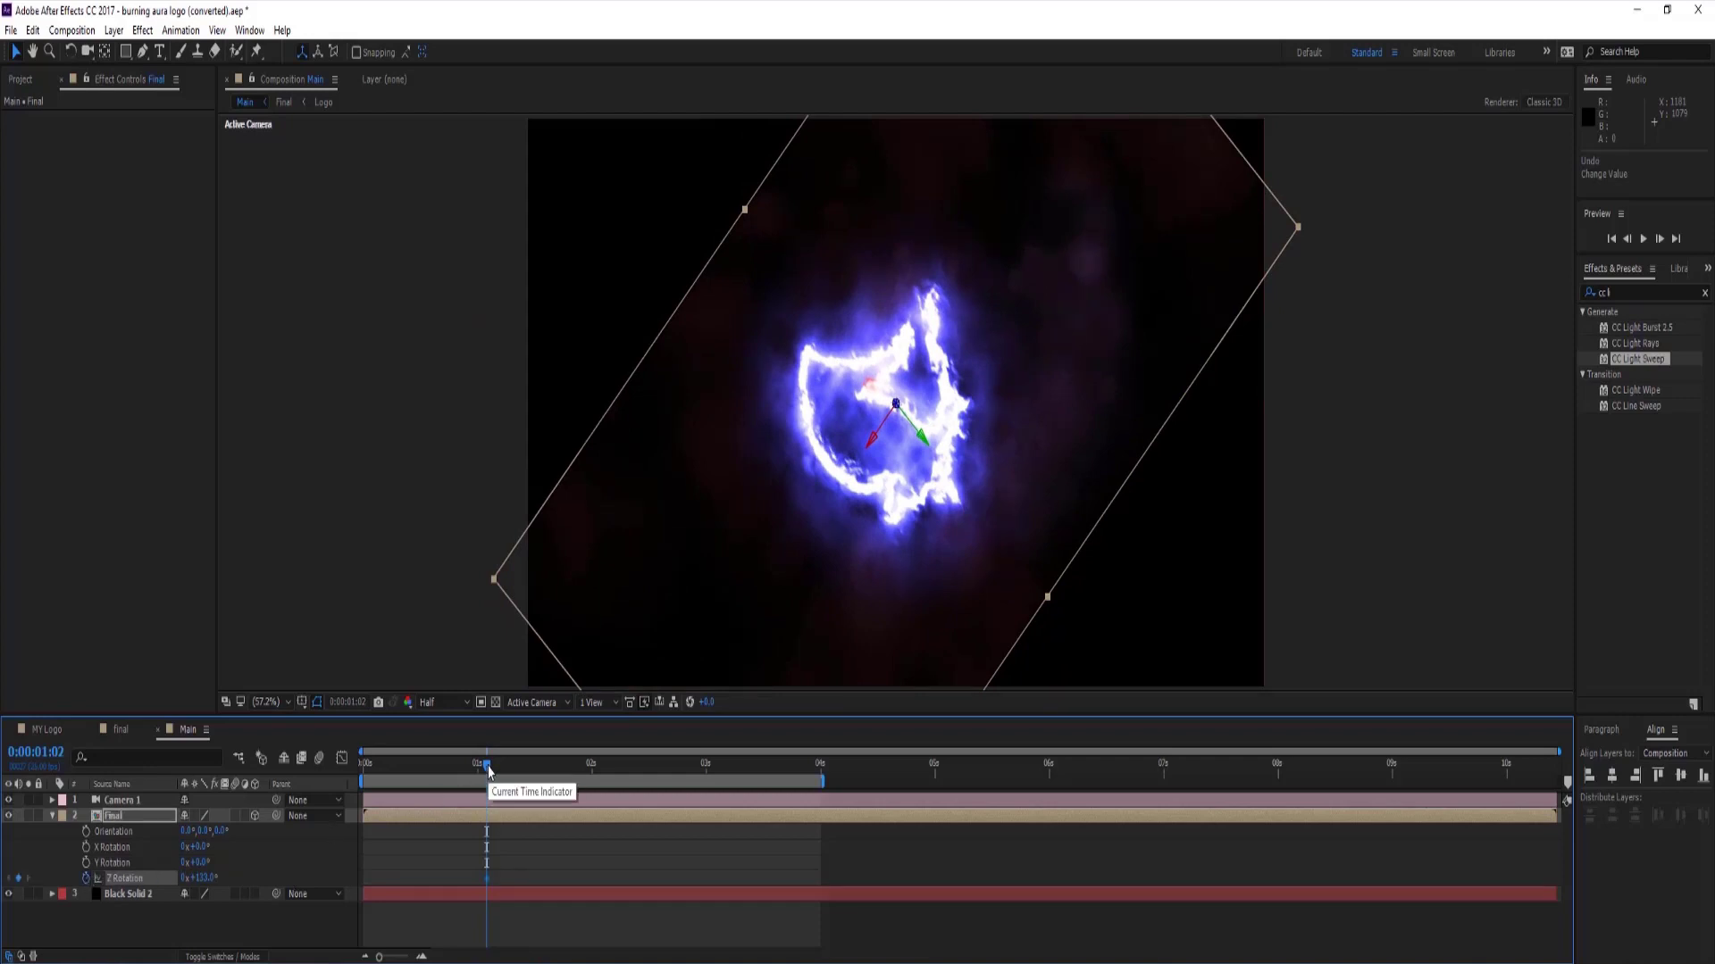
Move the Z Rotation keyframe to 0:00:00:19 and set it to 0°.
left_click_drag(487, 770, 451, 773)
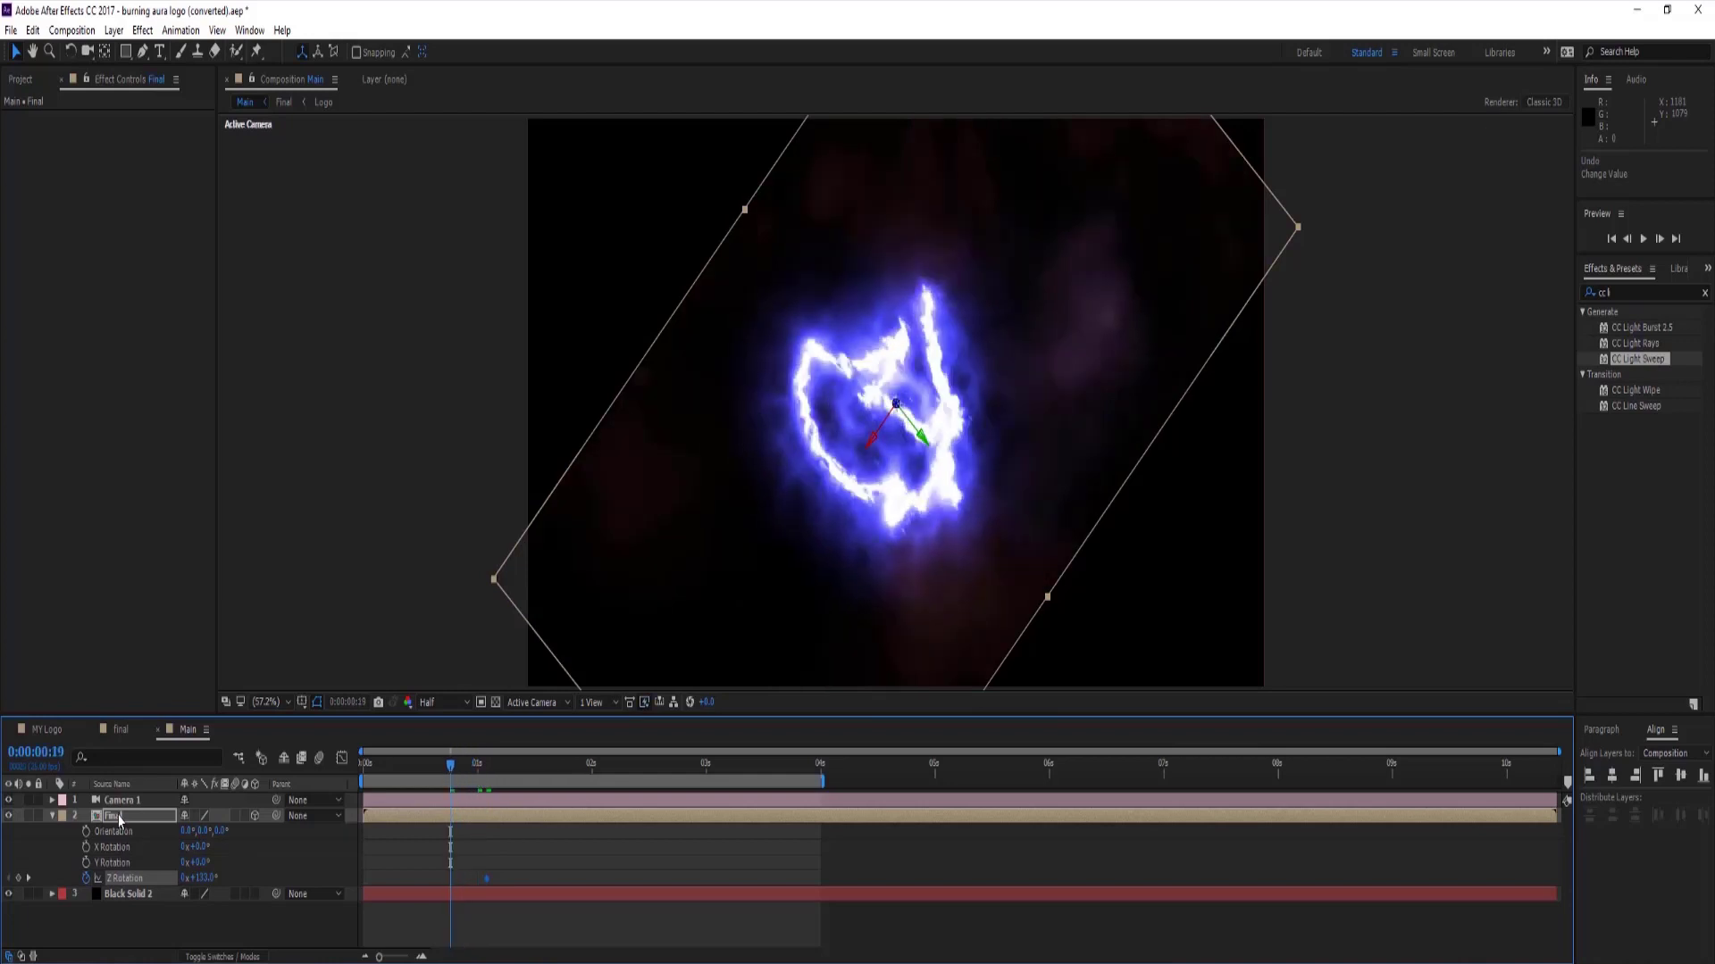
key("u")
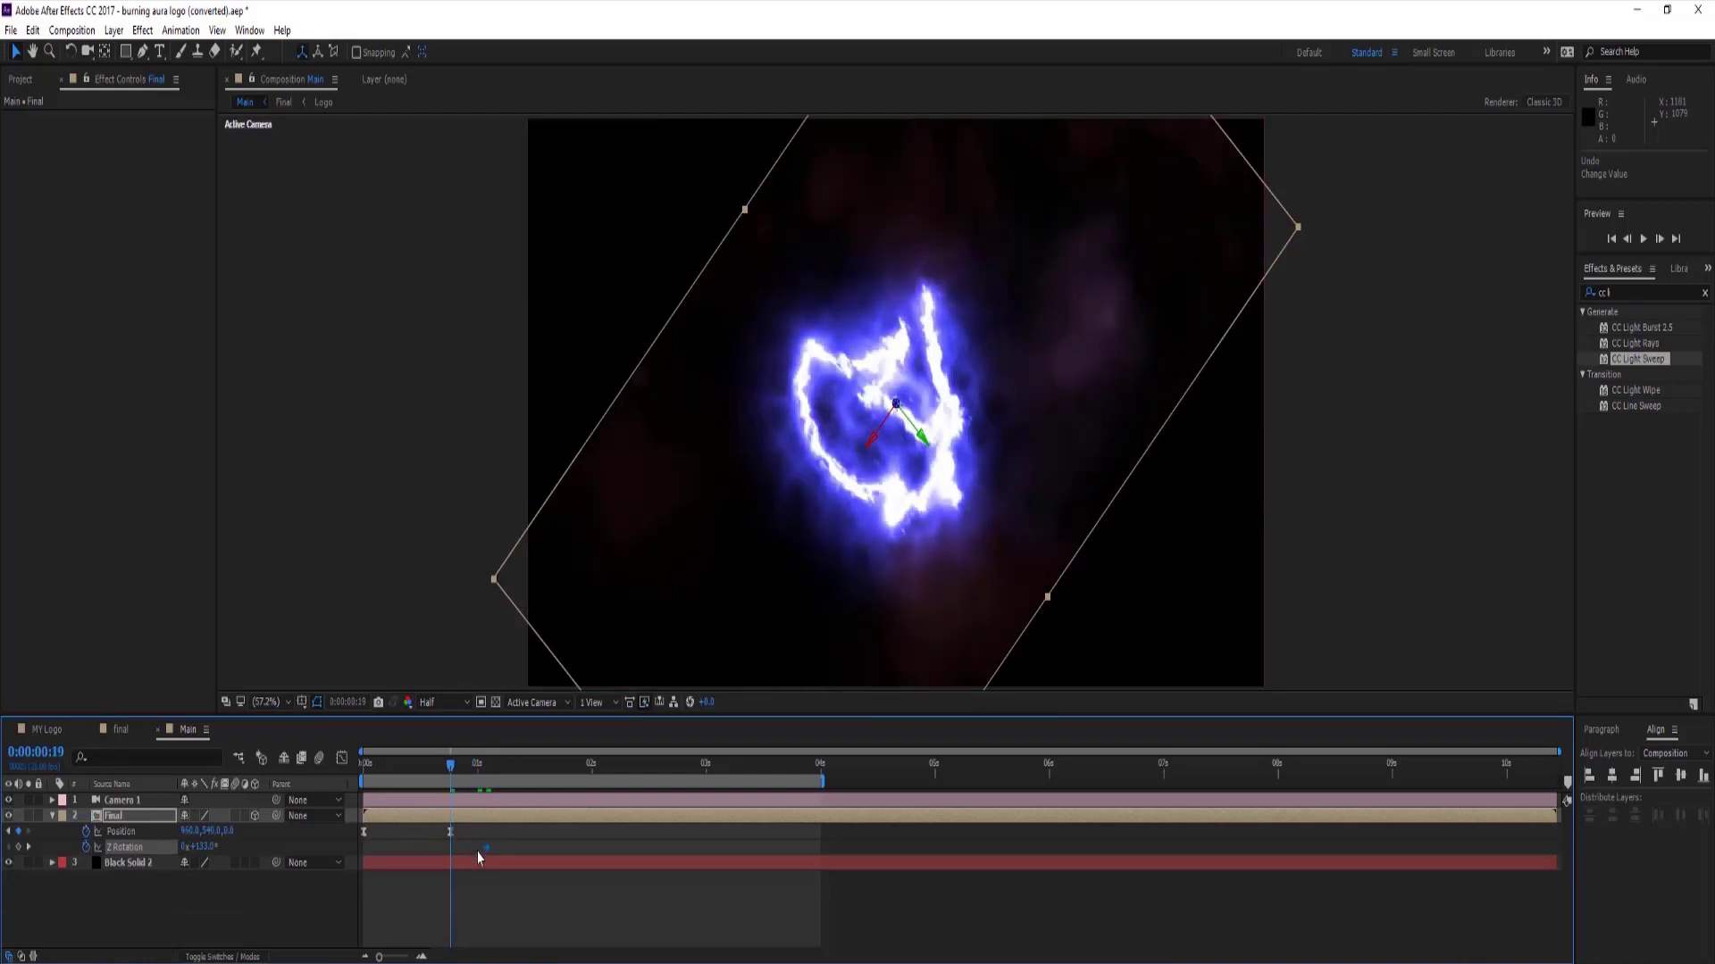
left_click_drag(486, 849, 450, 849)
type("0")
left_click(362, 858)
Give the Final layer a starting Z Rotation of 120° at time zero.
left_click_drag(451, 775, 365, 775)
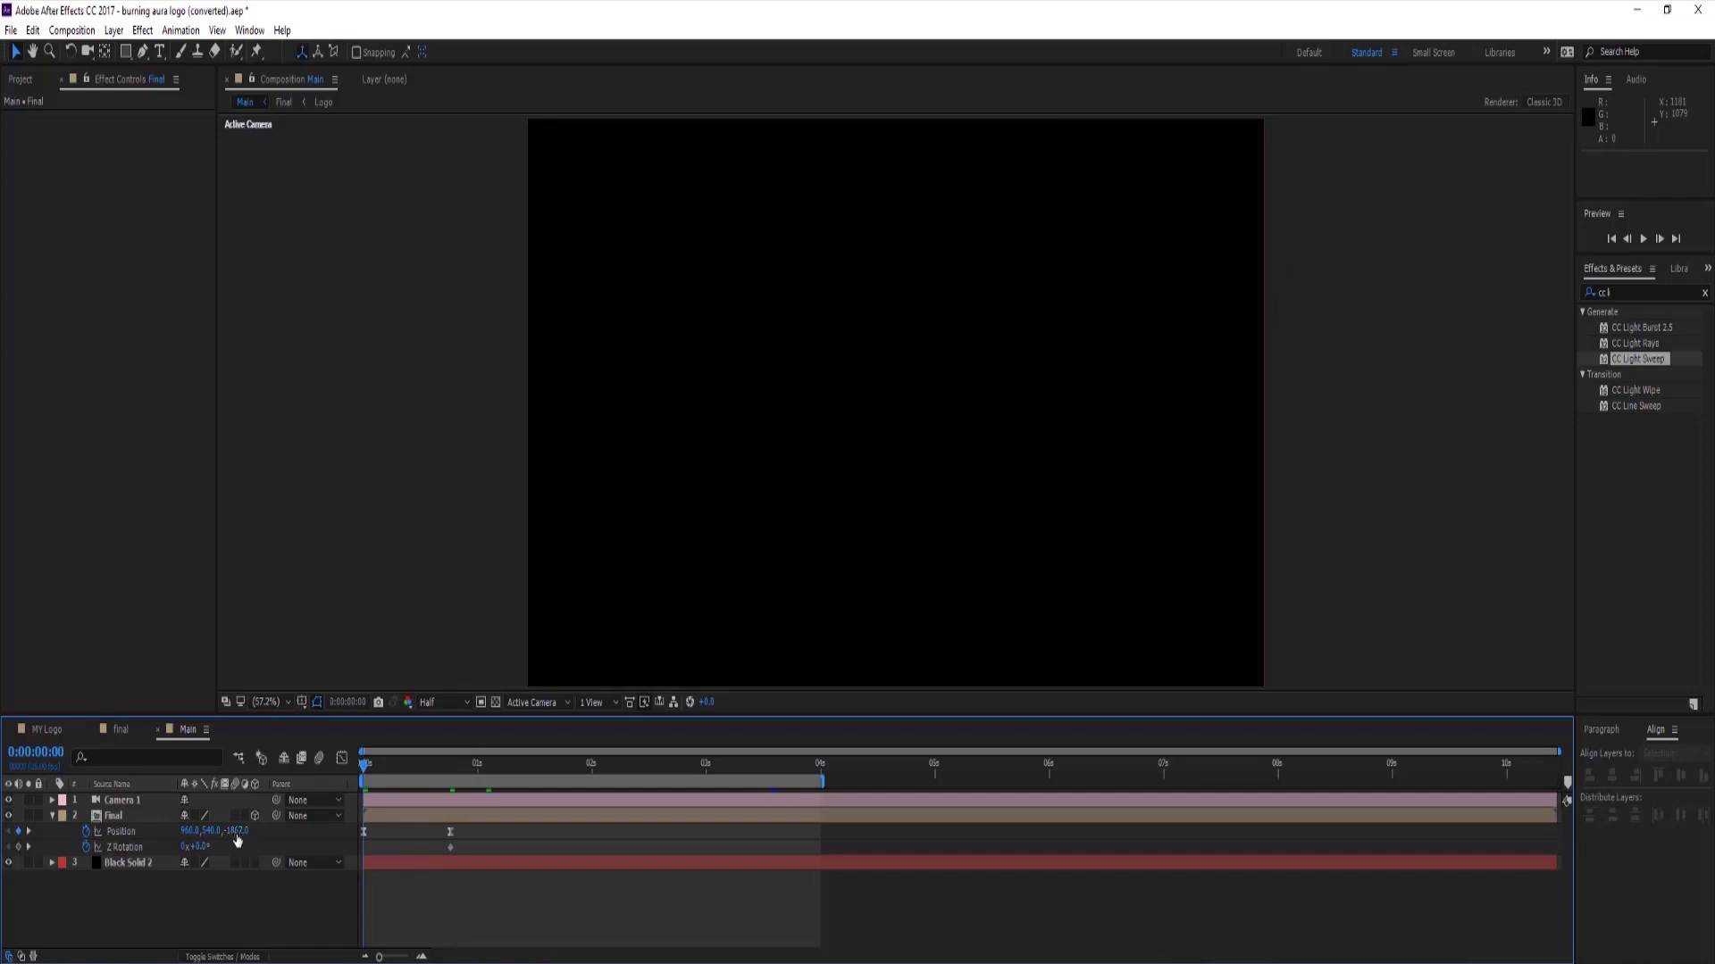
left_click(235, 831)
left_click_drag(200, 853, 262, 853)
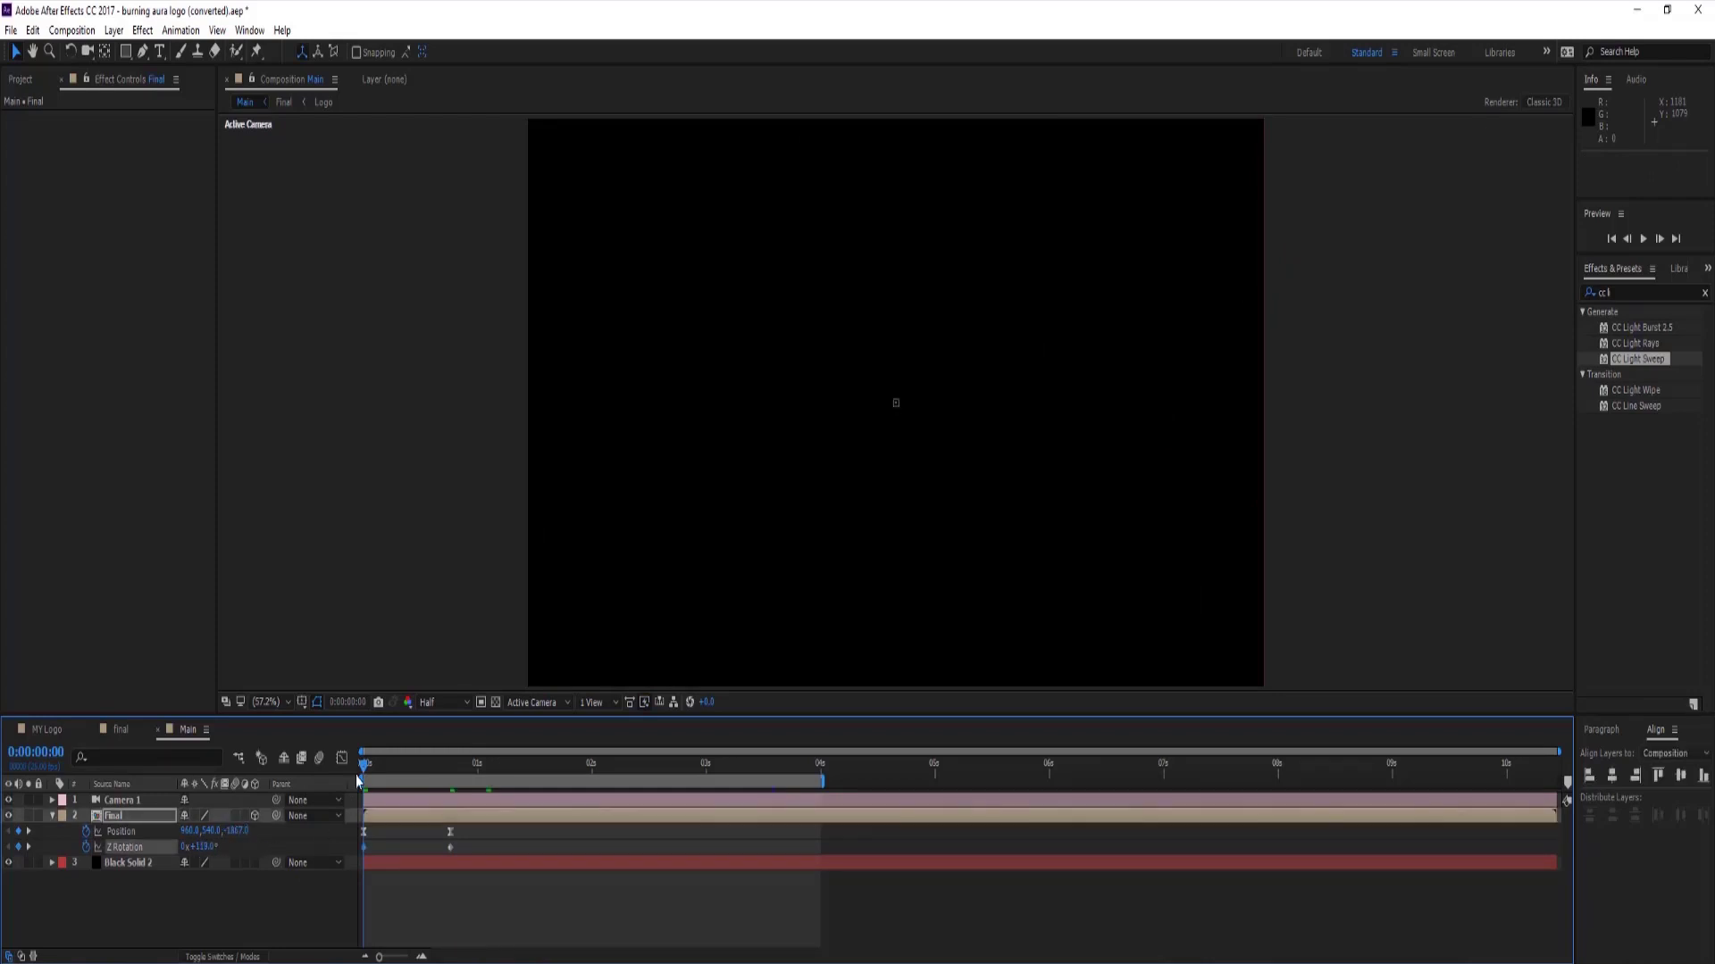
left_click_drag(364, 775, 452, 783)
Preview the logo flying in from Z -1867 while spinning from 120° to 0°.
left_click(1643, 240)
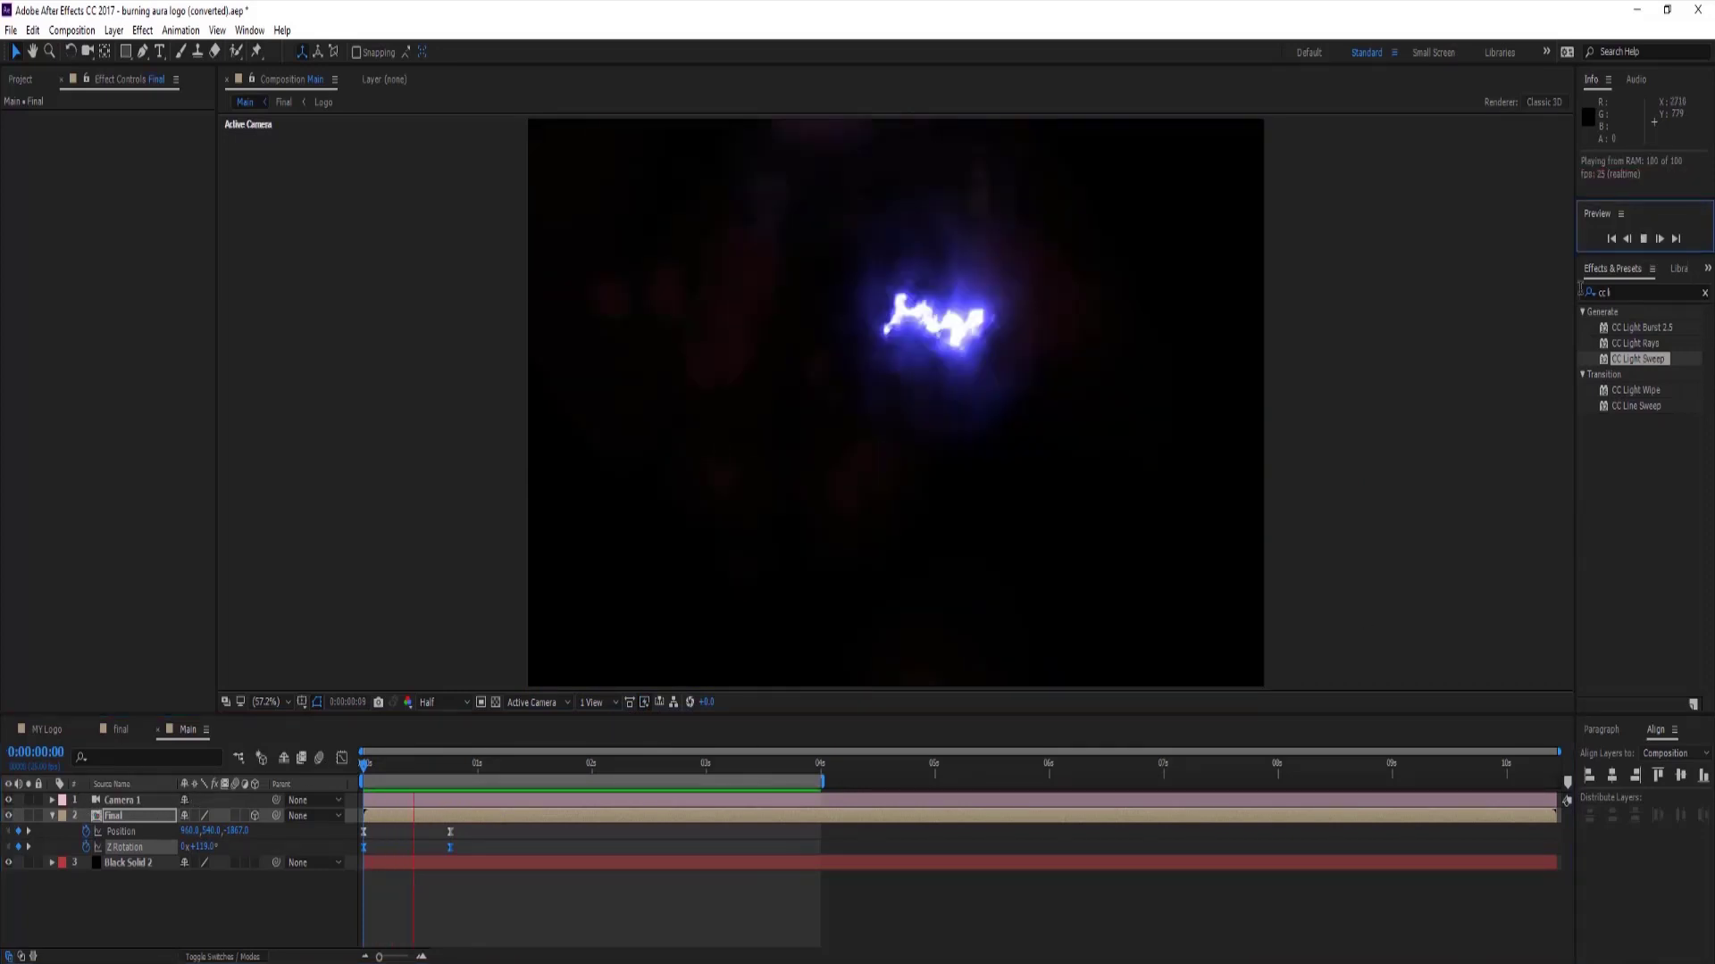